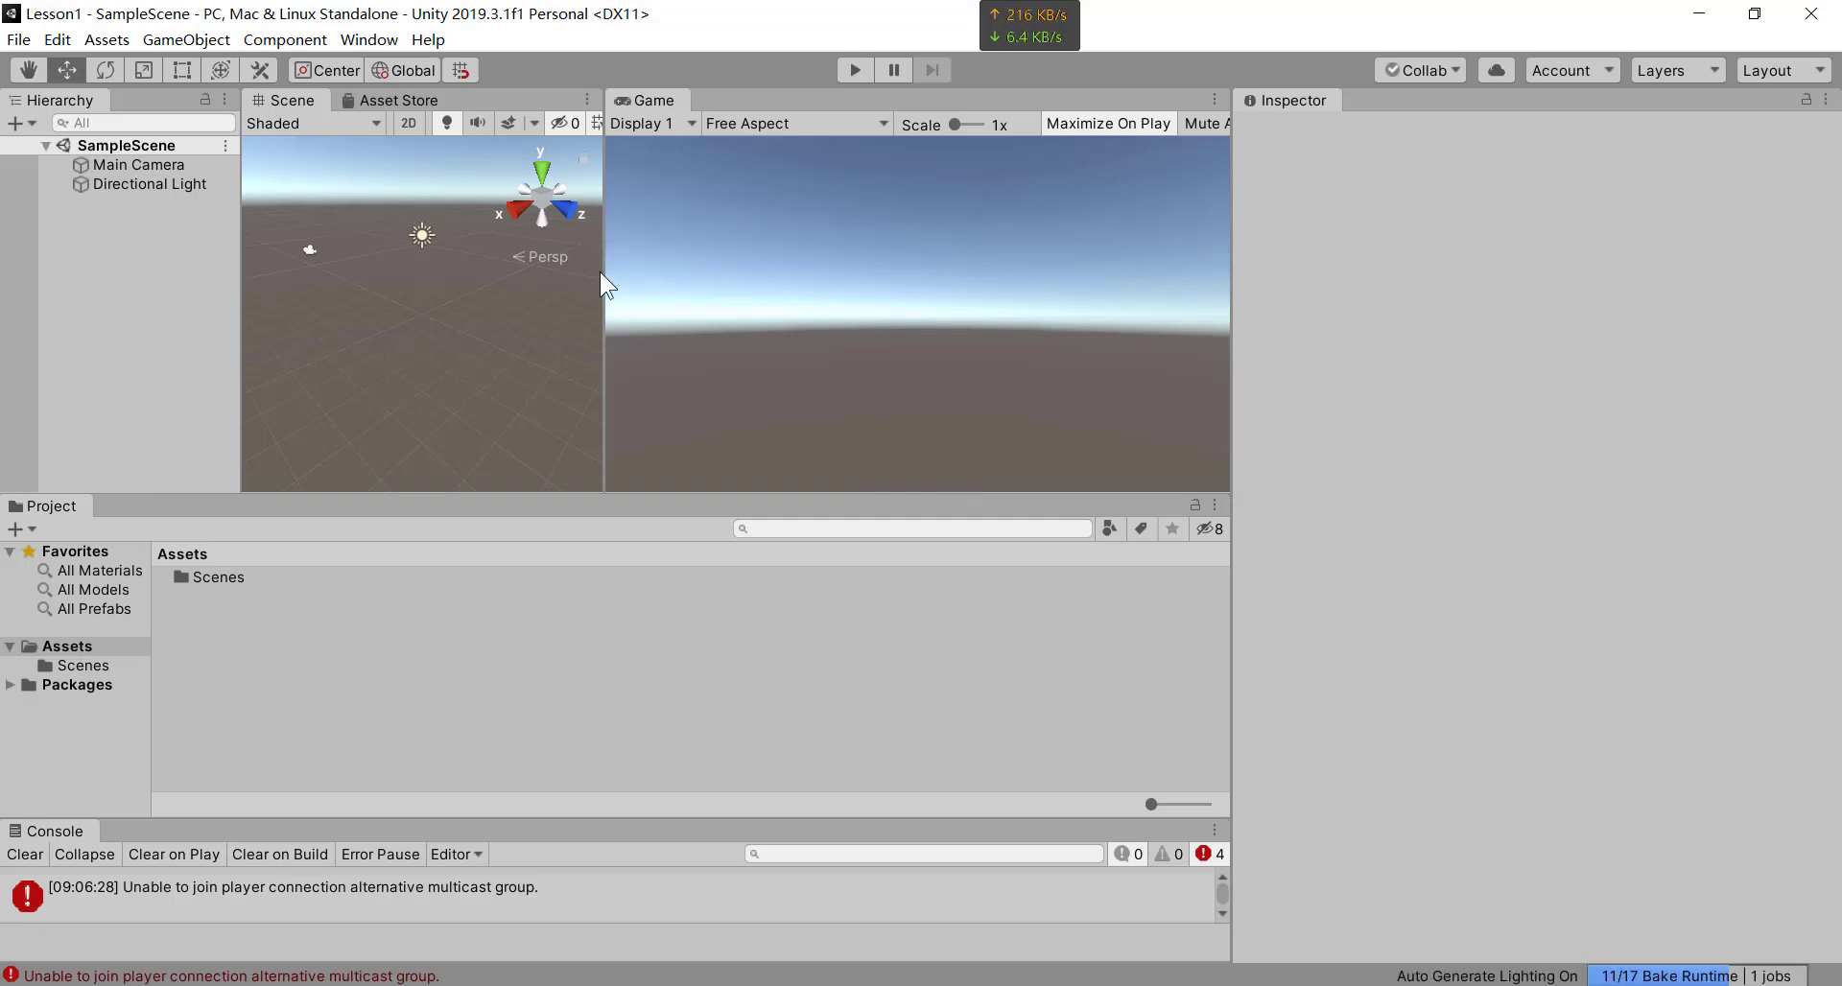
- Widen the Scene view at the Game view's expense and show the Asset Store in its place
drag(601, 273, 757, 273)
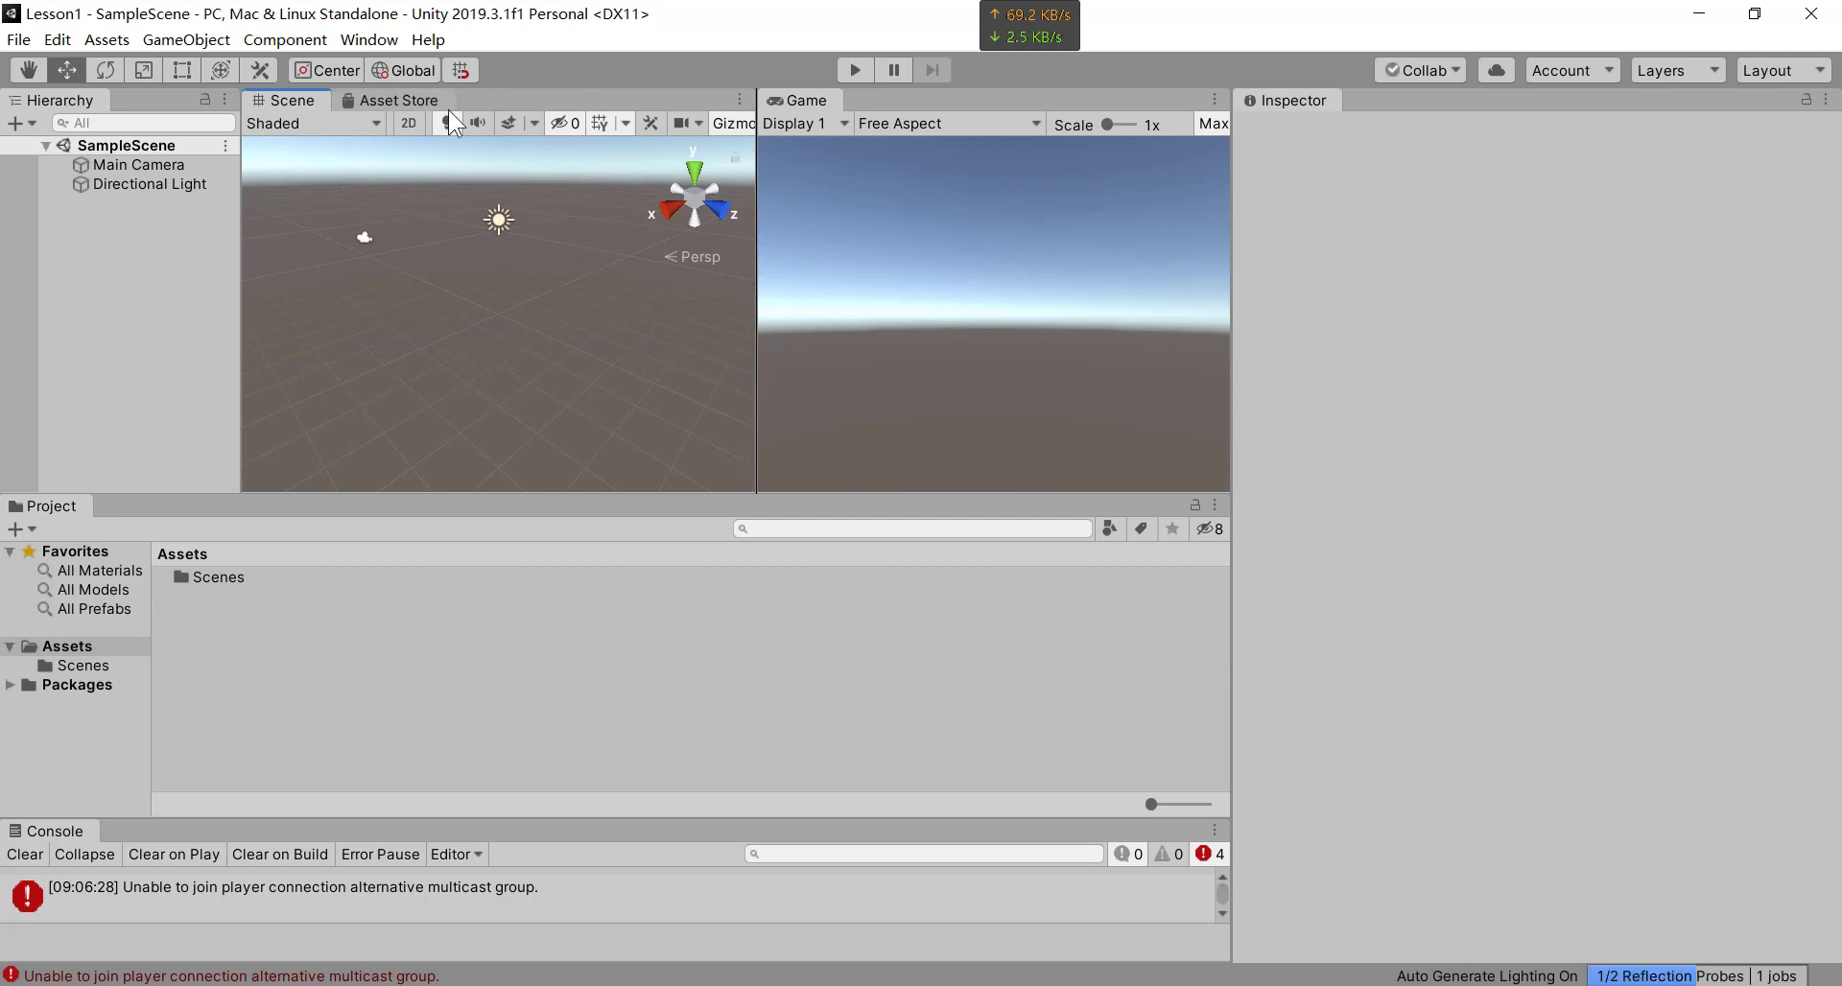
click(413, 98)
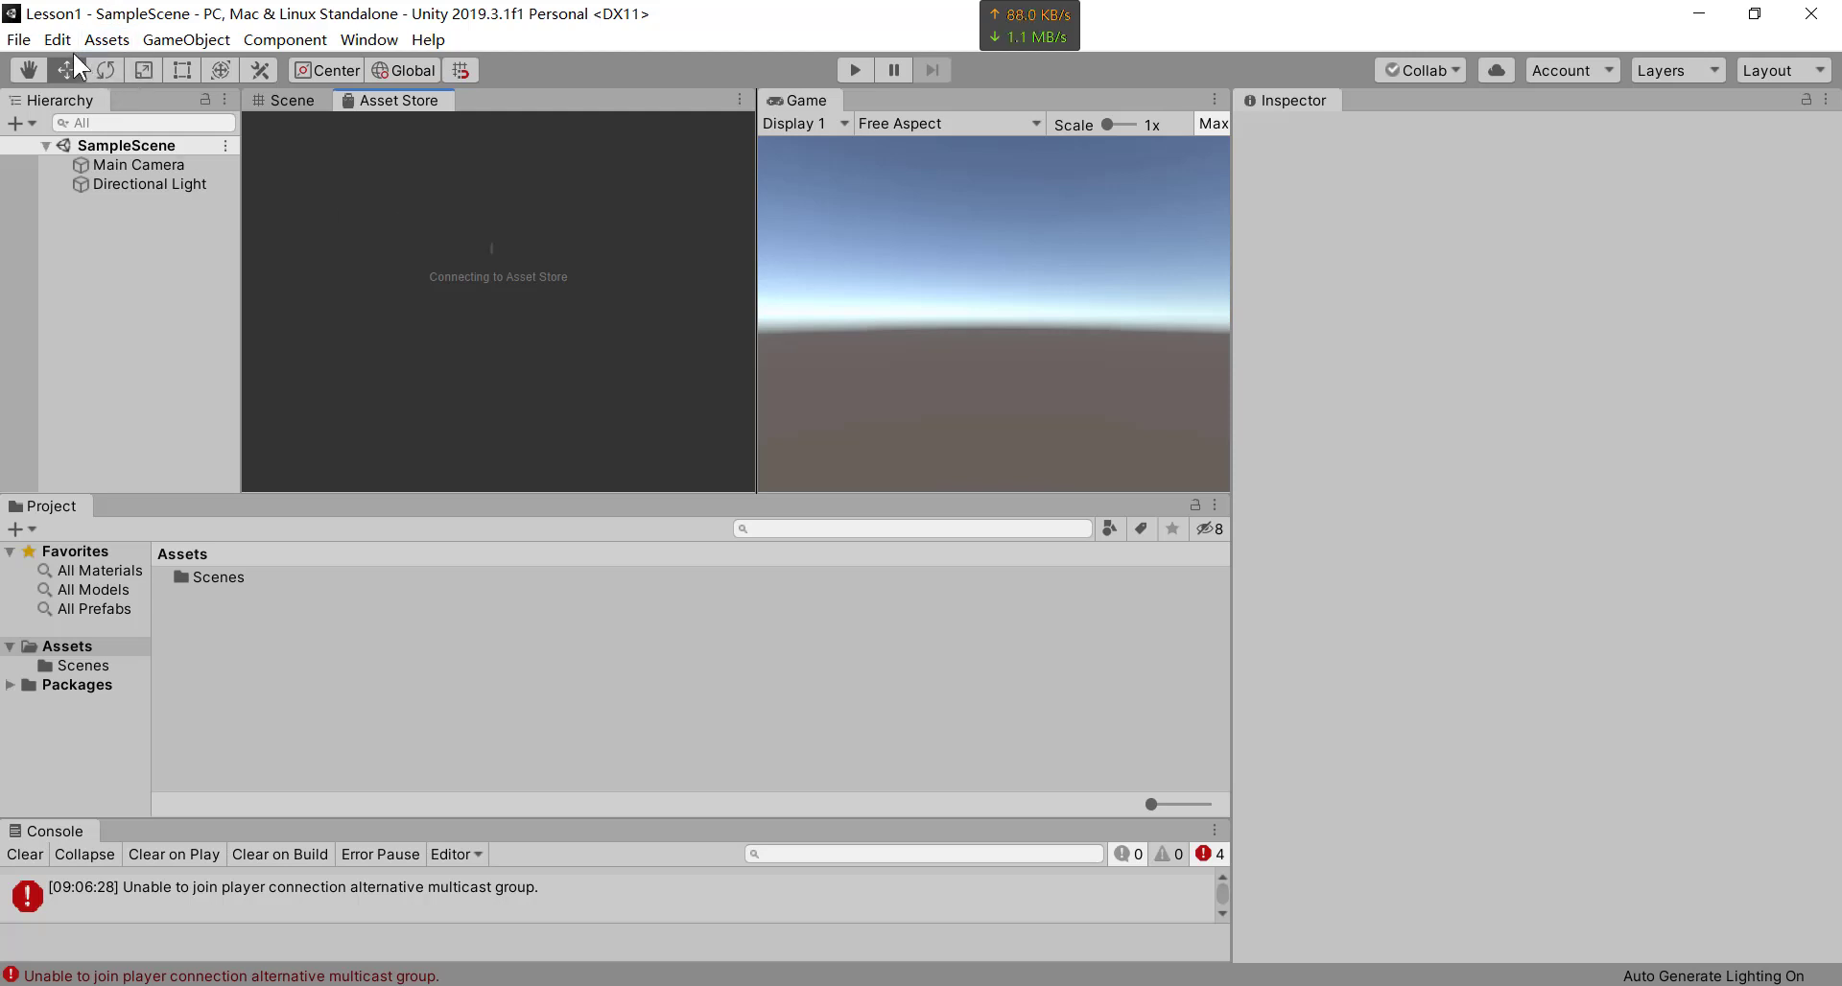
- Switch the project's build platform to Android
click(19, 40)
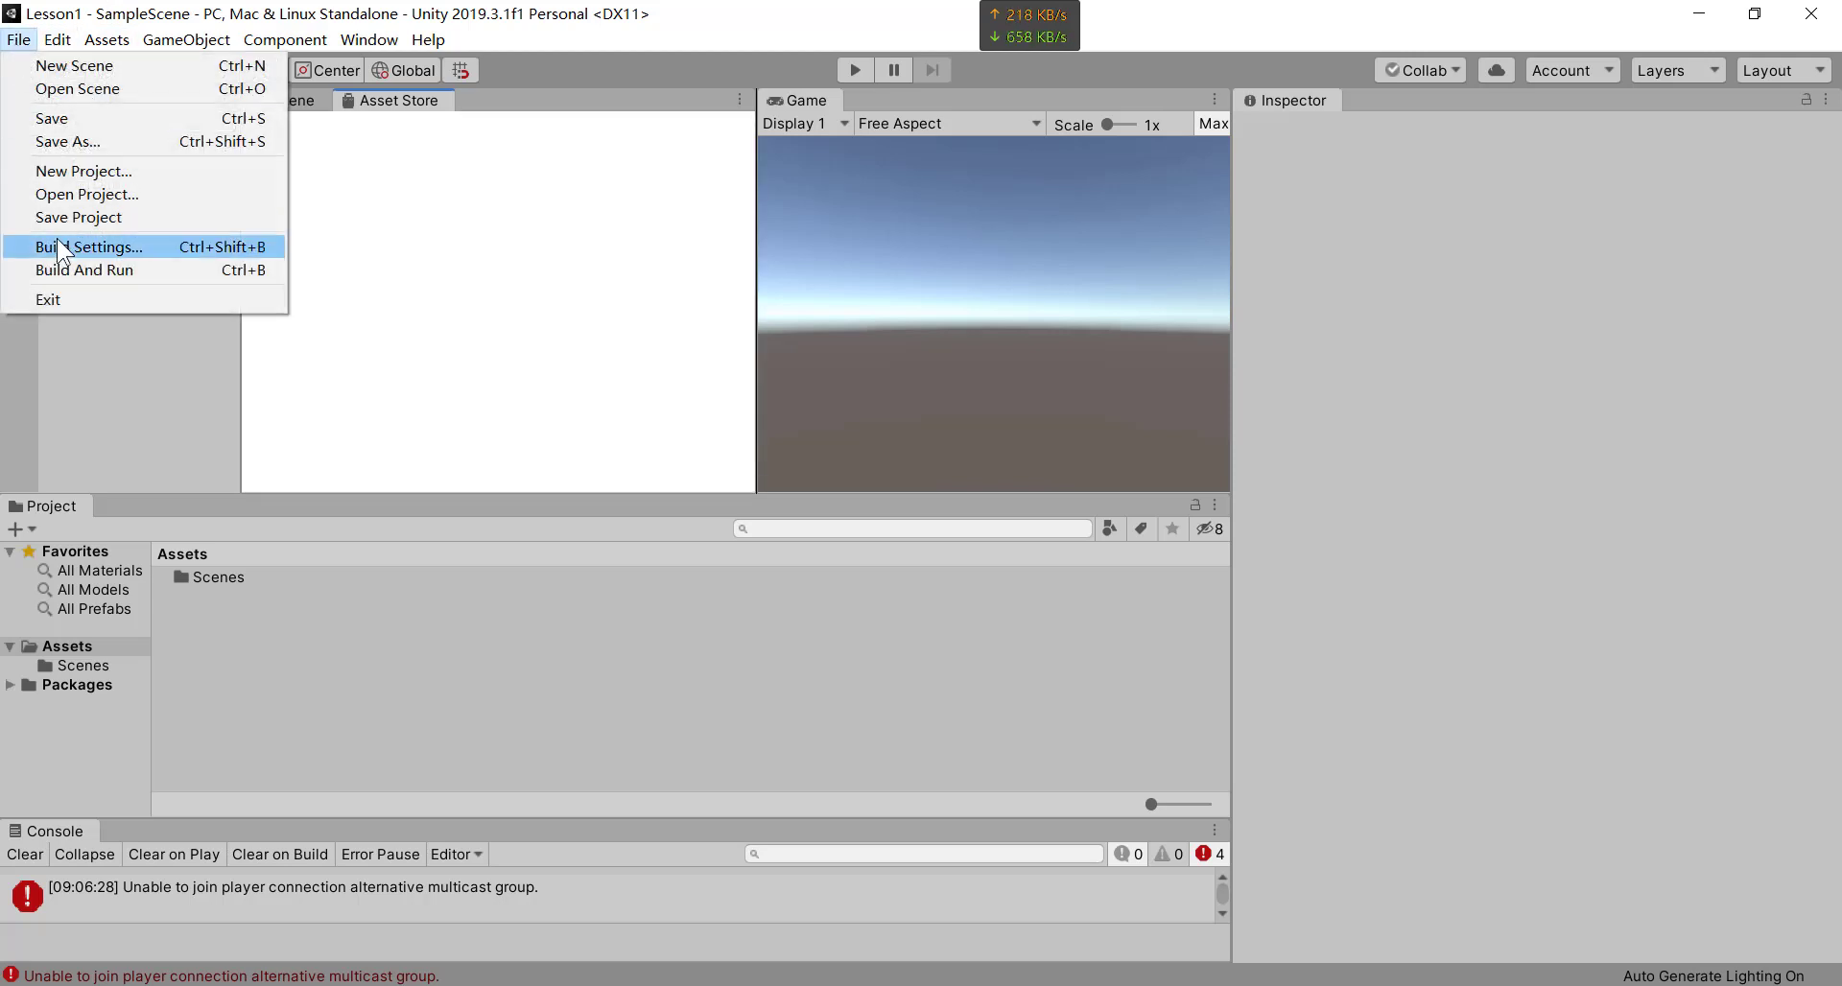
click(100, 249)
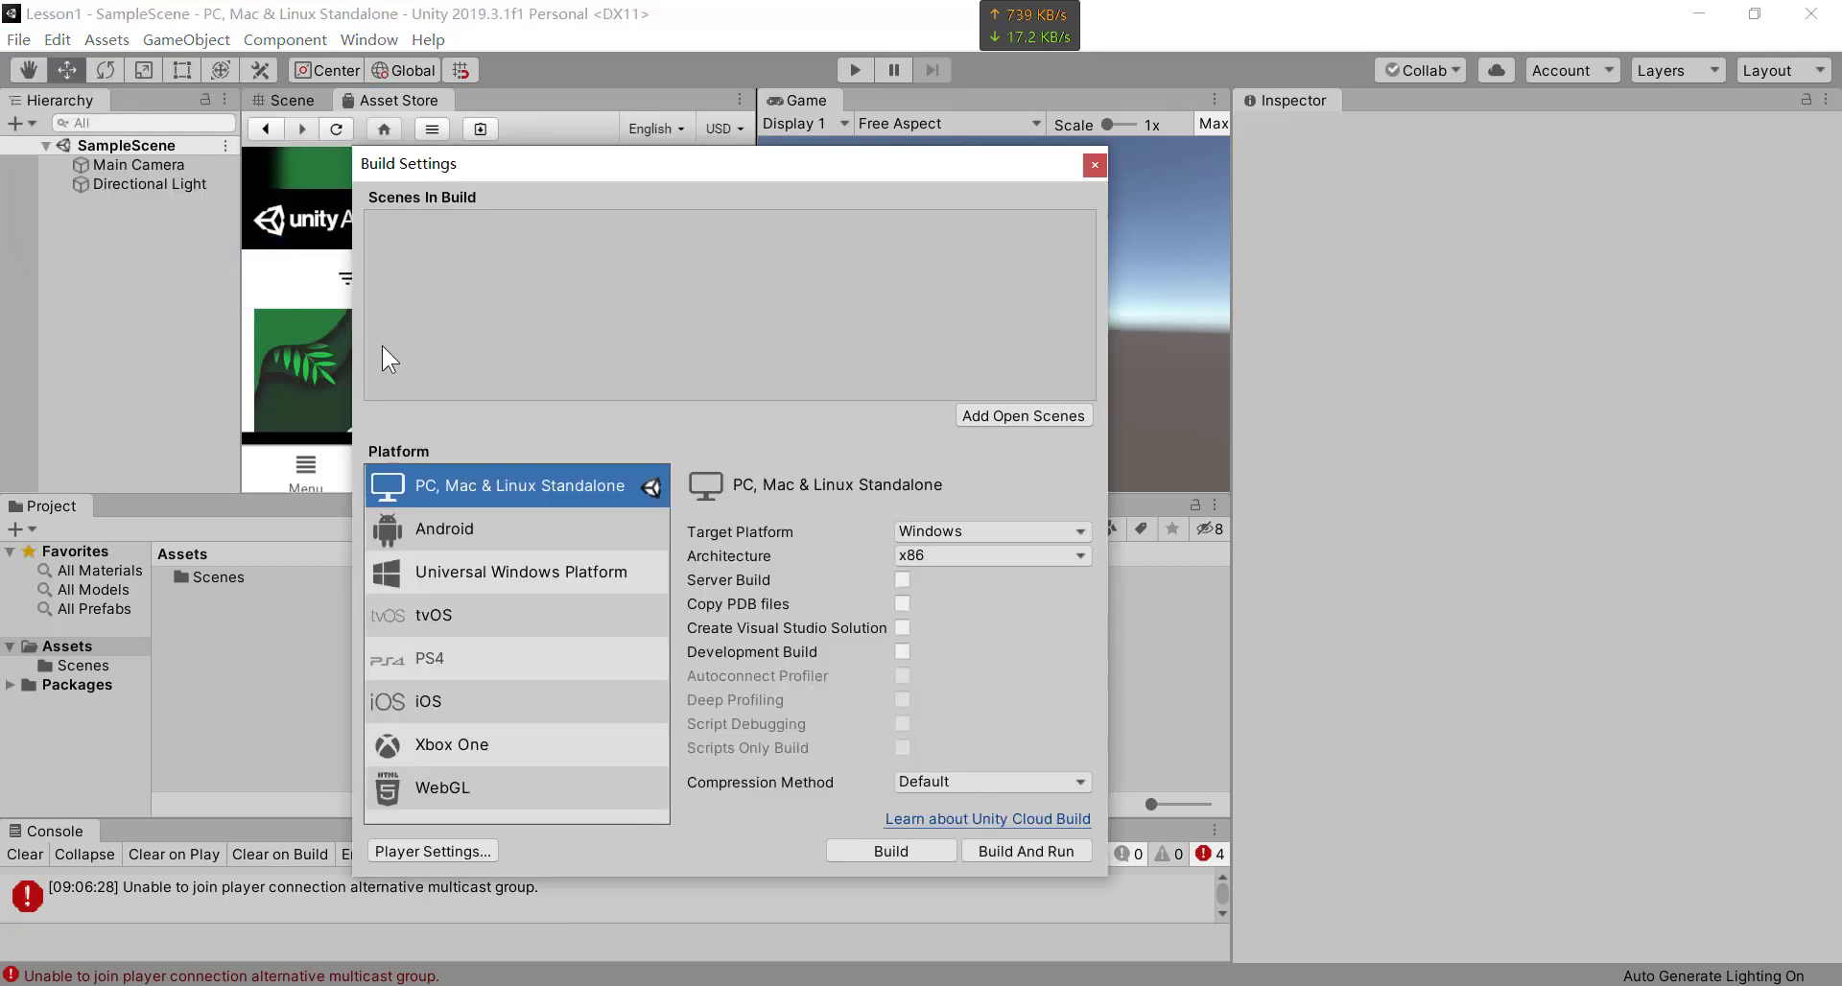
click(495, 538)
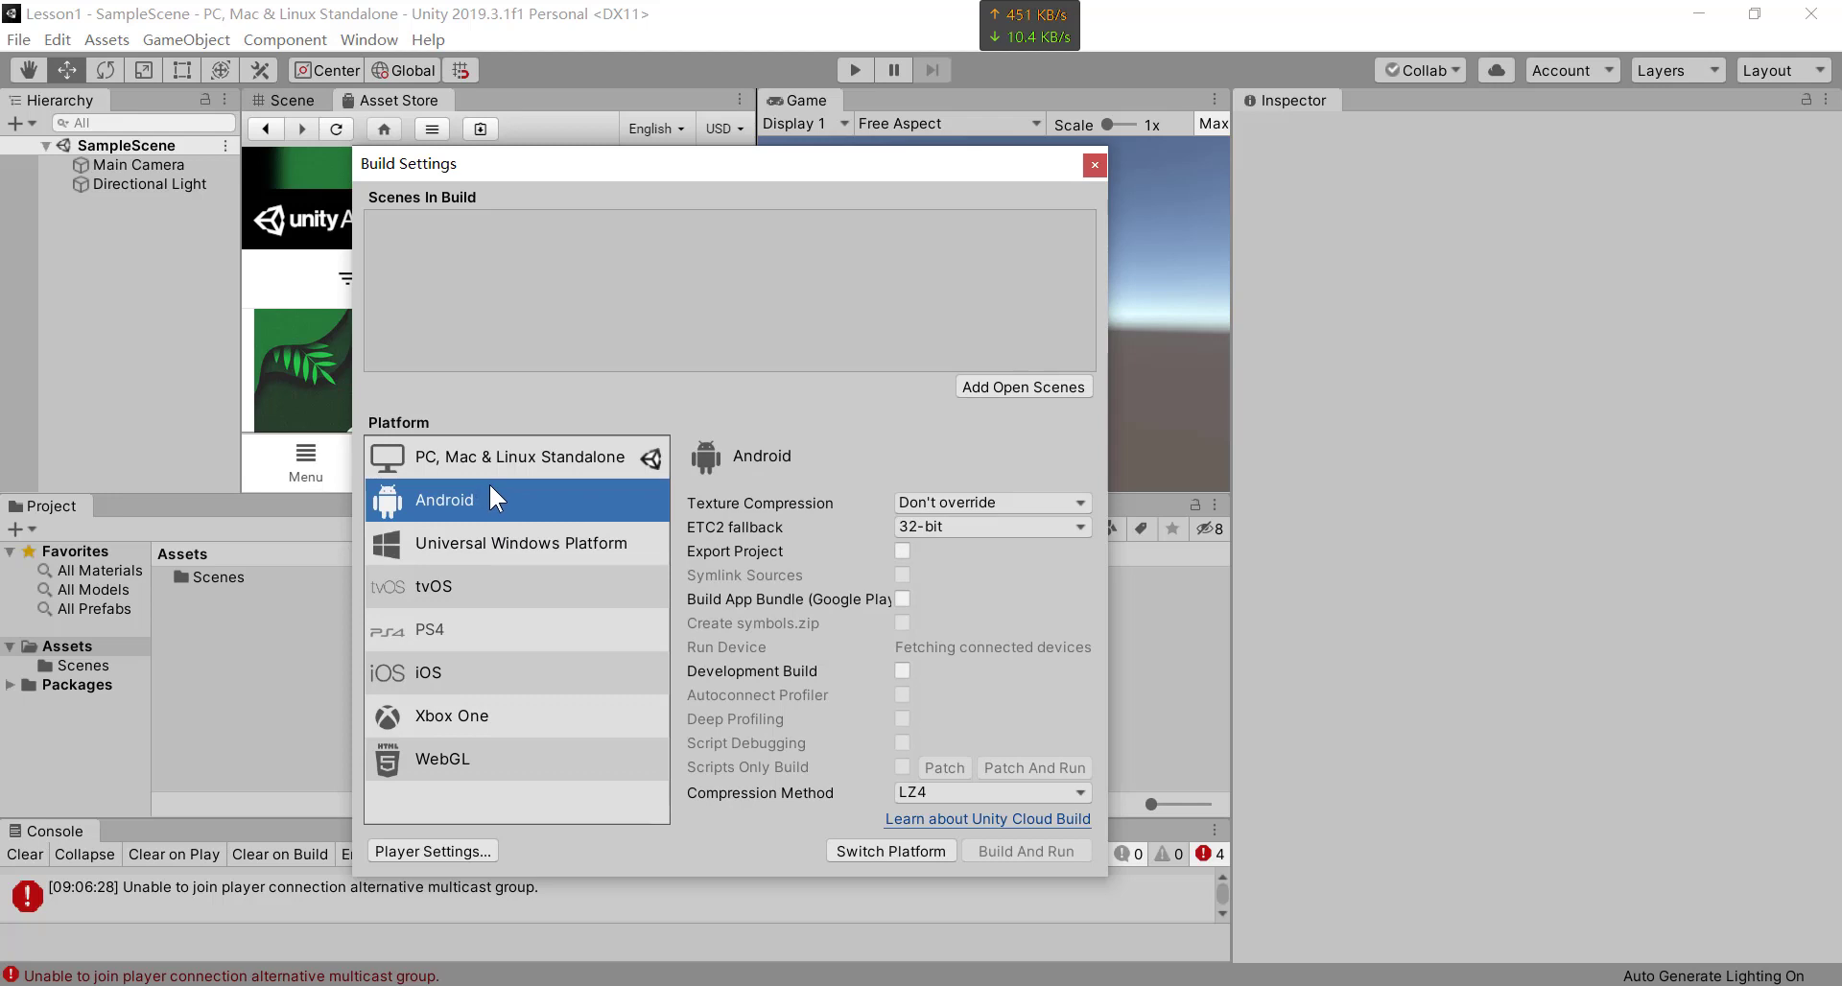
click(891, 850)
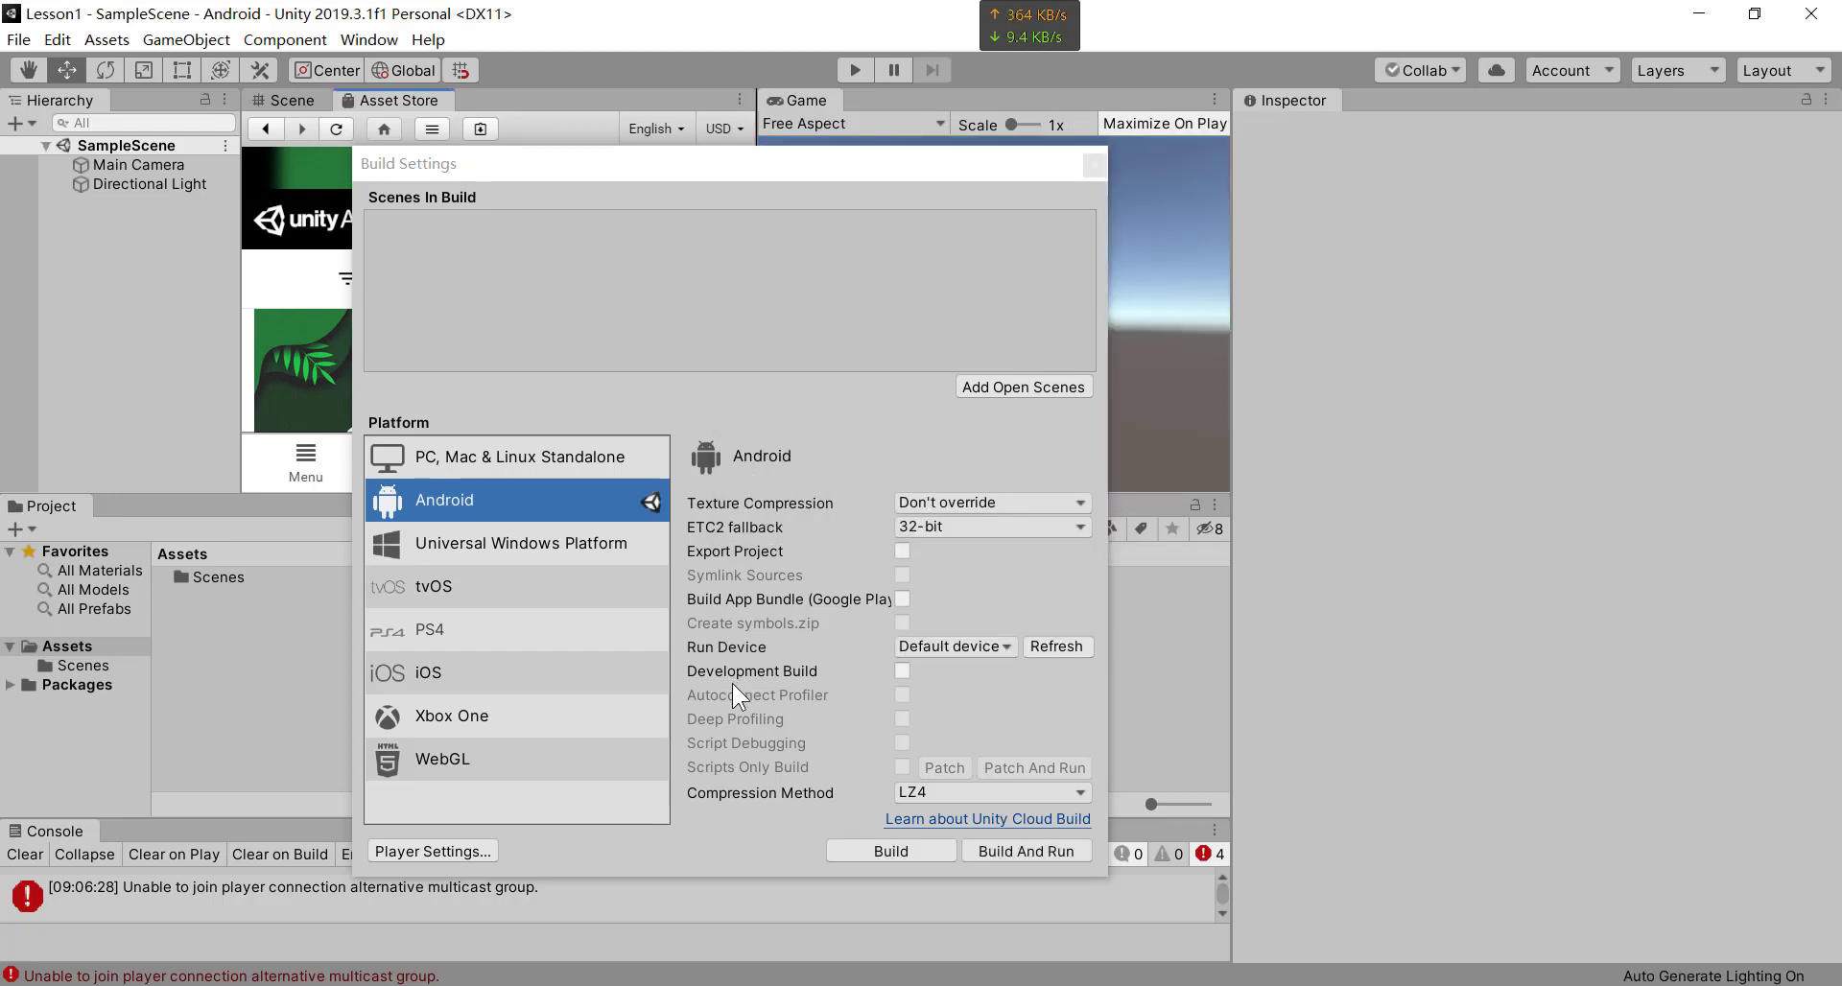
- Set the company name to FudanUniversity in the project's Player settings
click(458, 853)
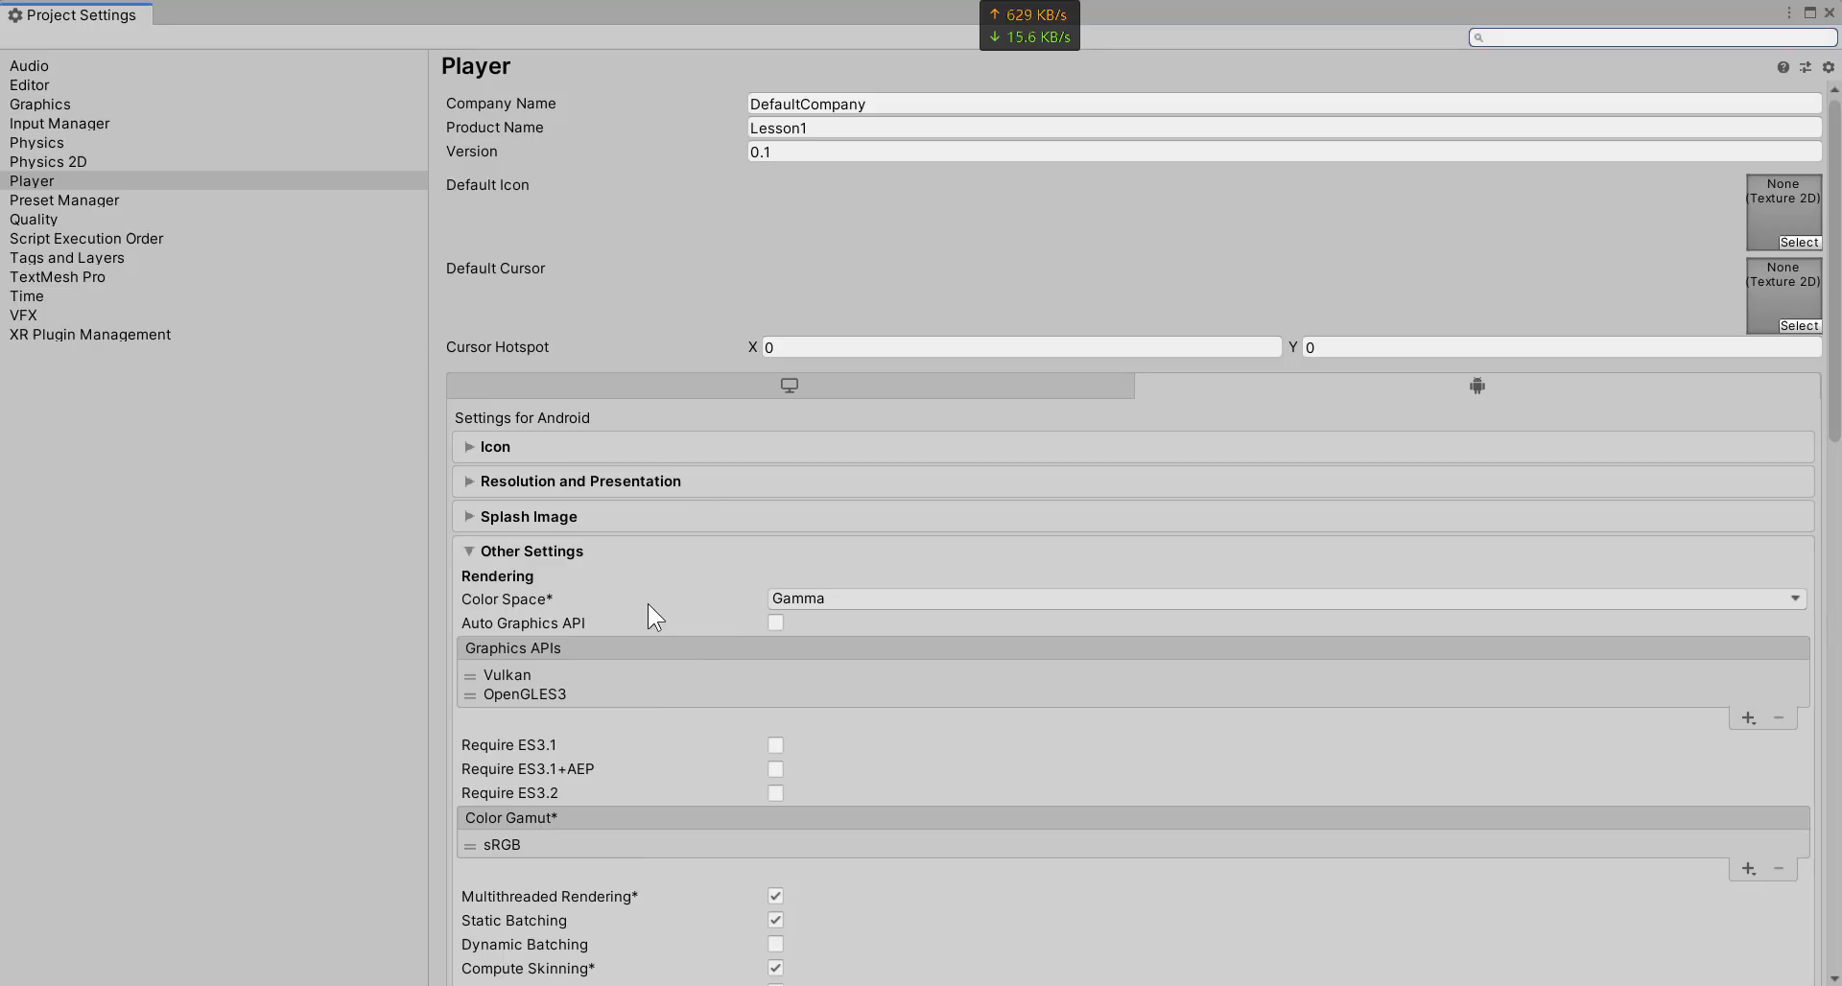
scroll(649, 605, down, 10)
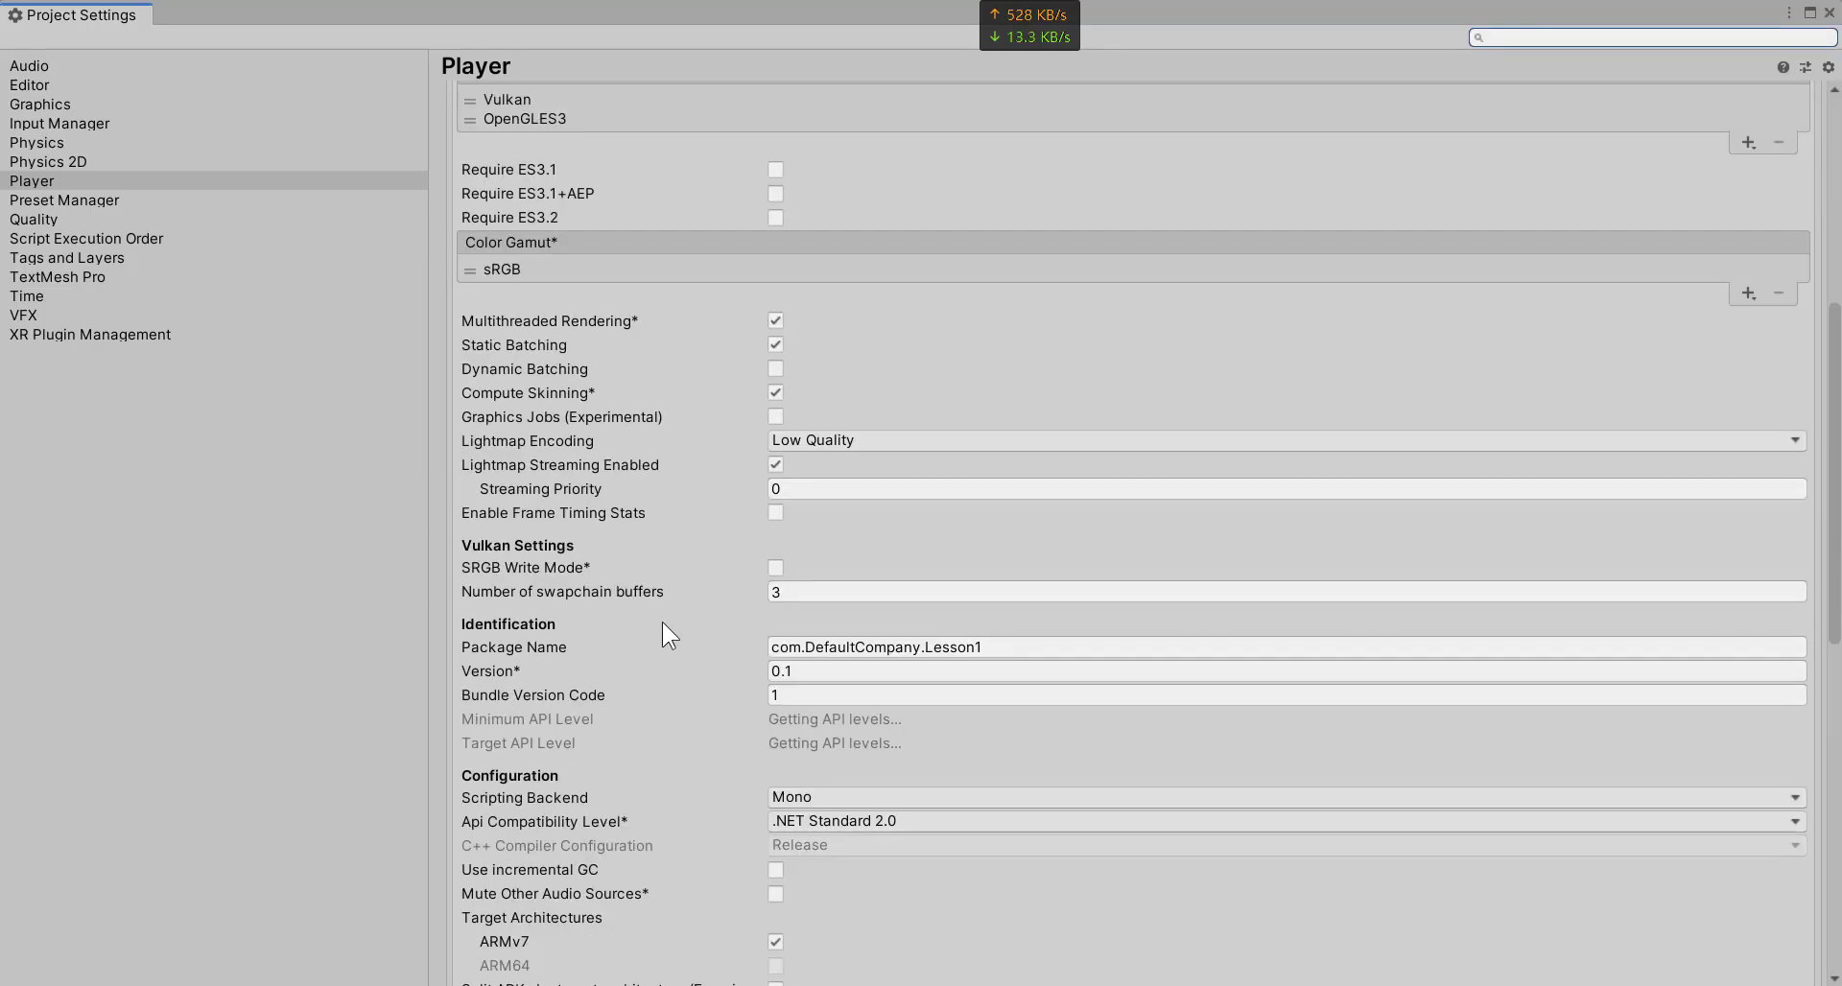
scroll(734, 641, up, 10)
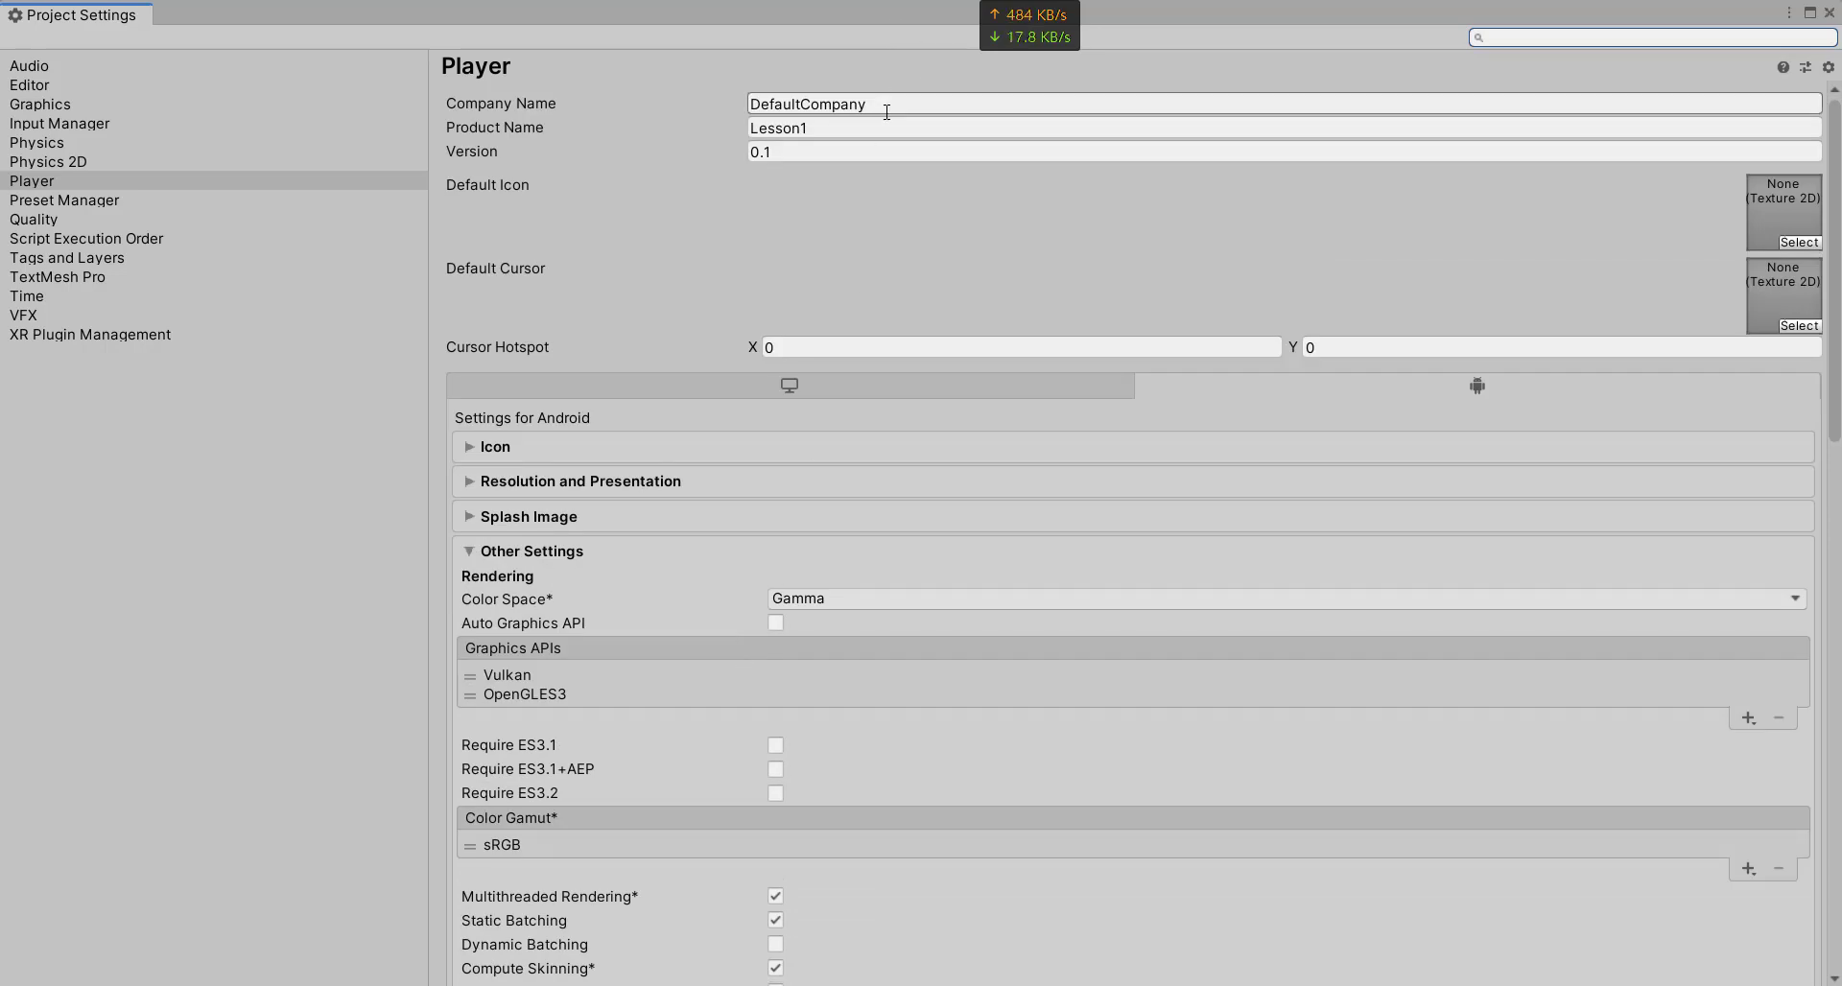
click(886, 113)
click(748, 105)
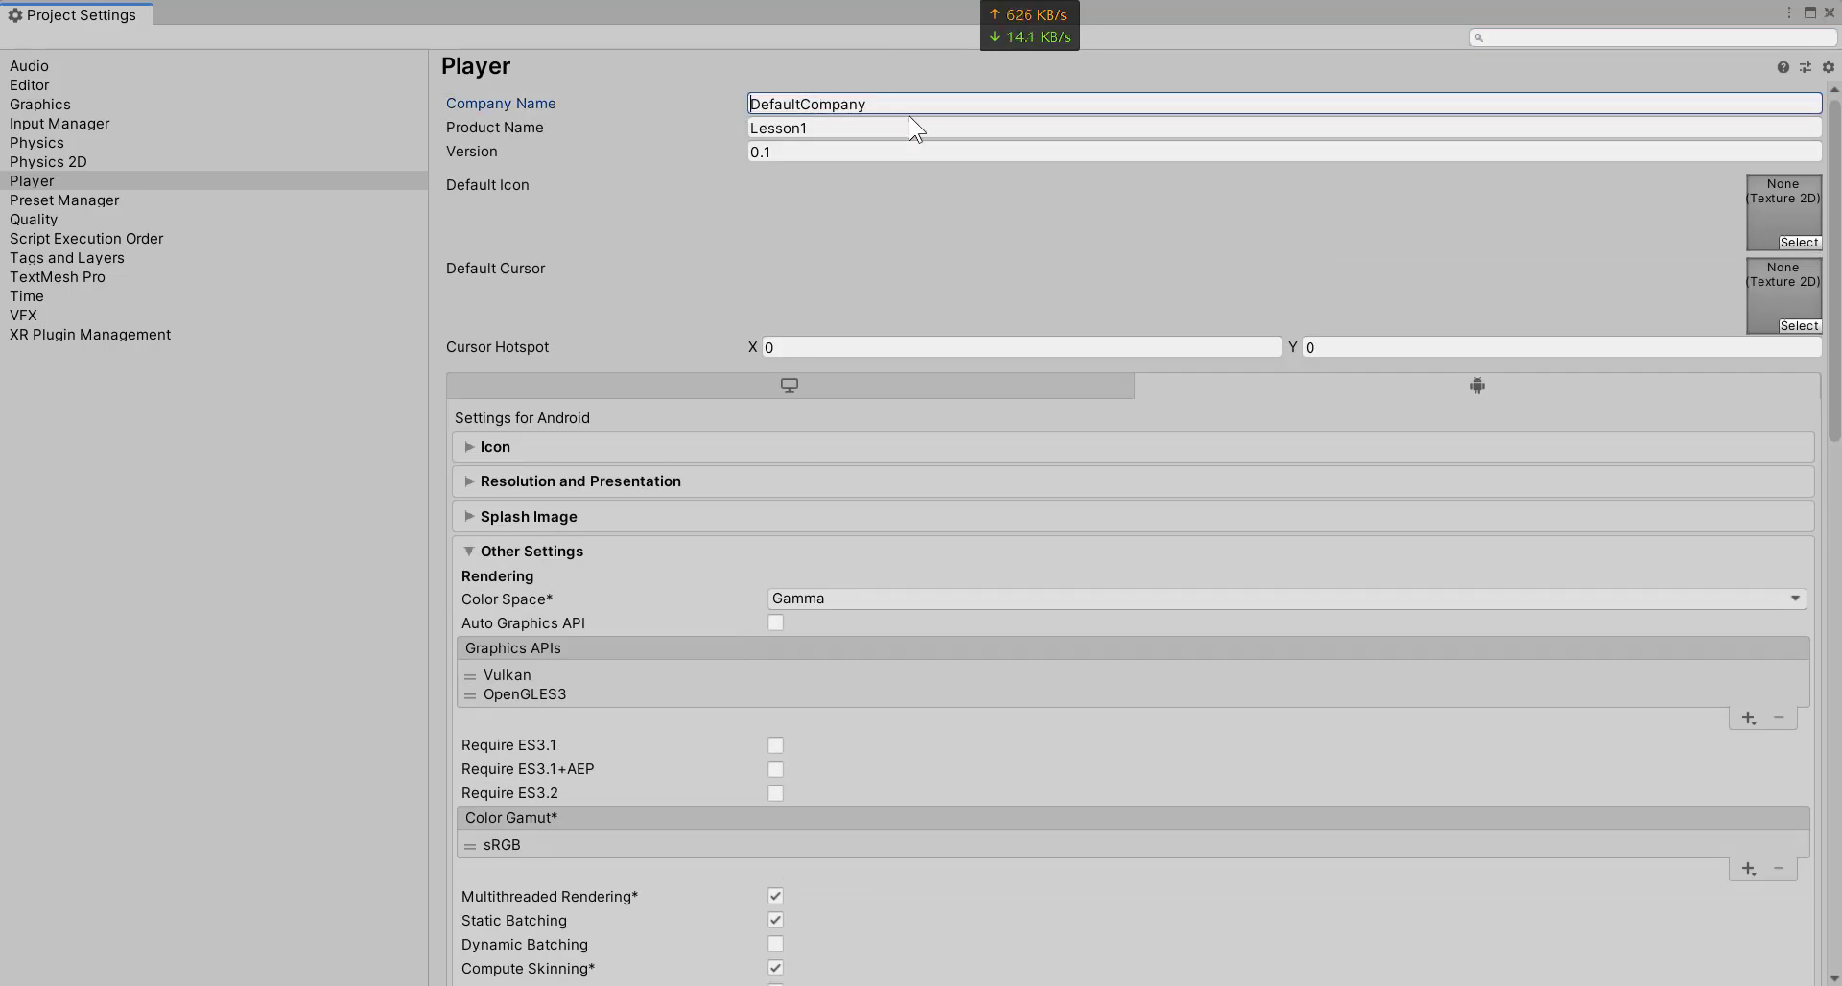
drag(890, 104, 748, 104)
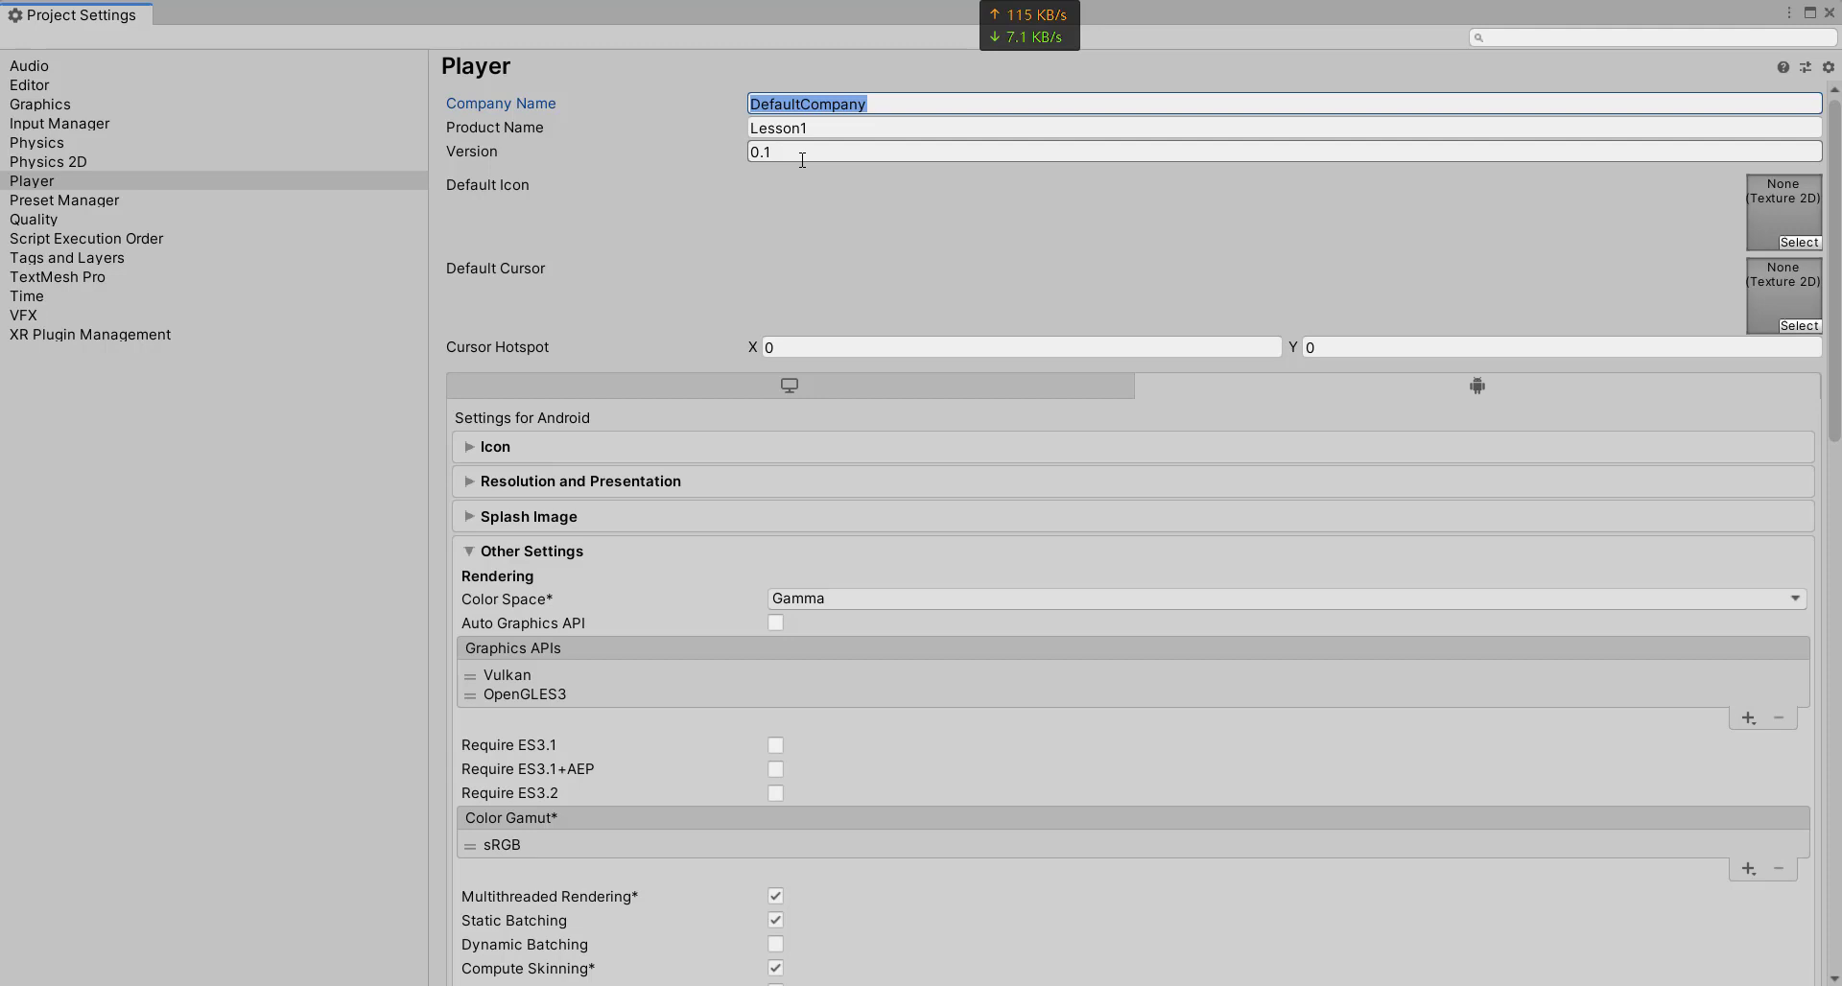
text(Fudan)
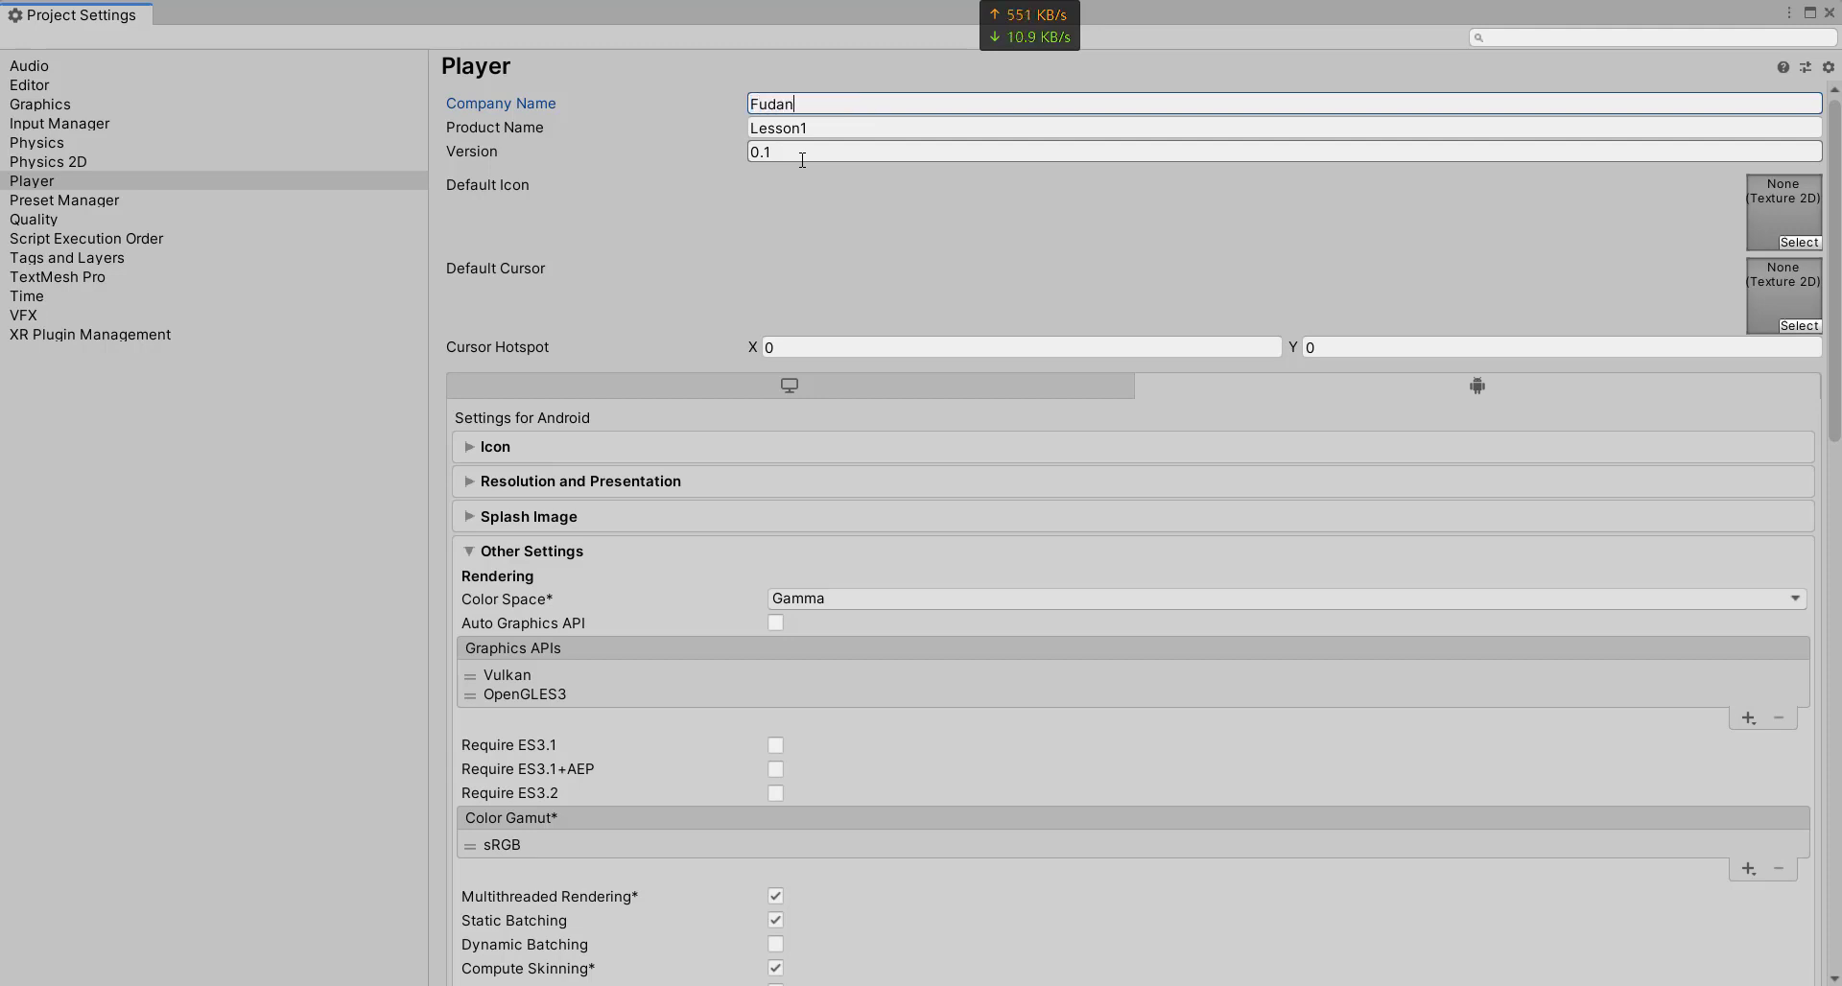
text(Universi)
key(Left)
key(Left)
key(Left)
- Check the Android package name and API levels in the Player settings, and close the project and build settings
scroll(767, 192, down, 10)
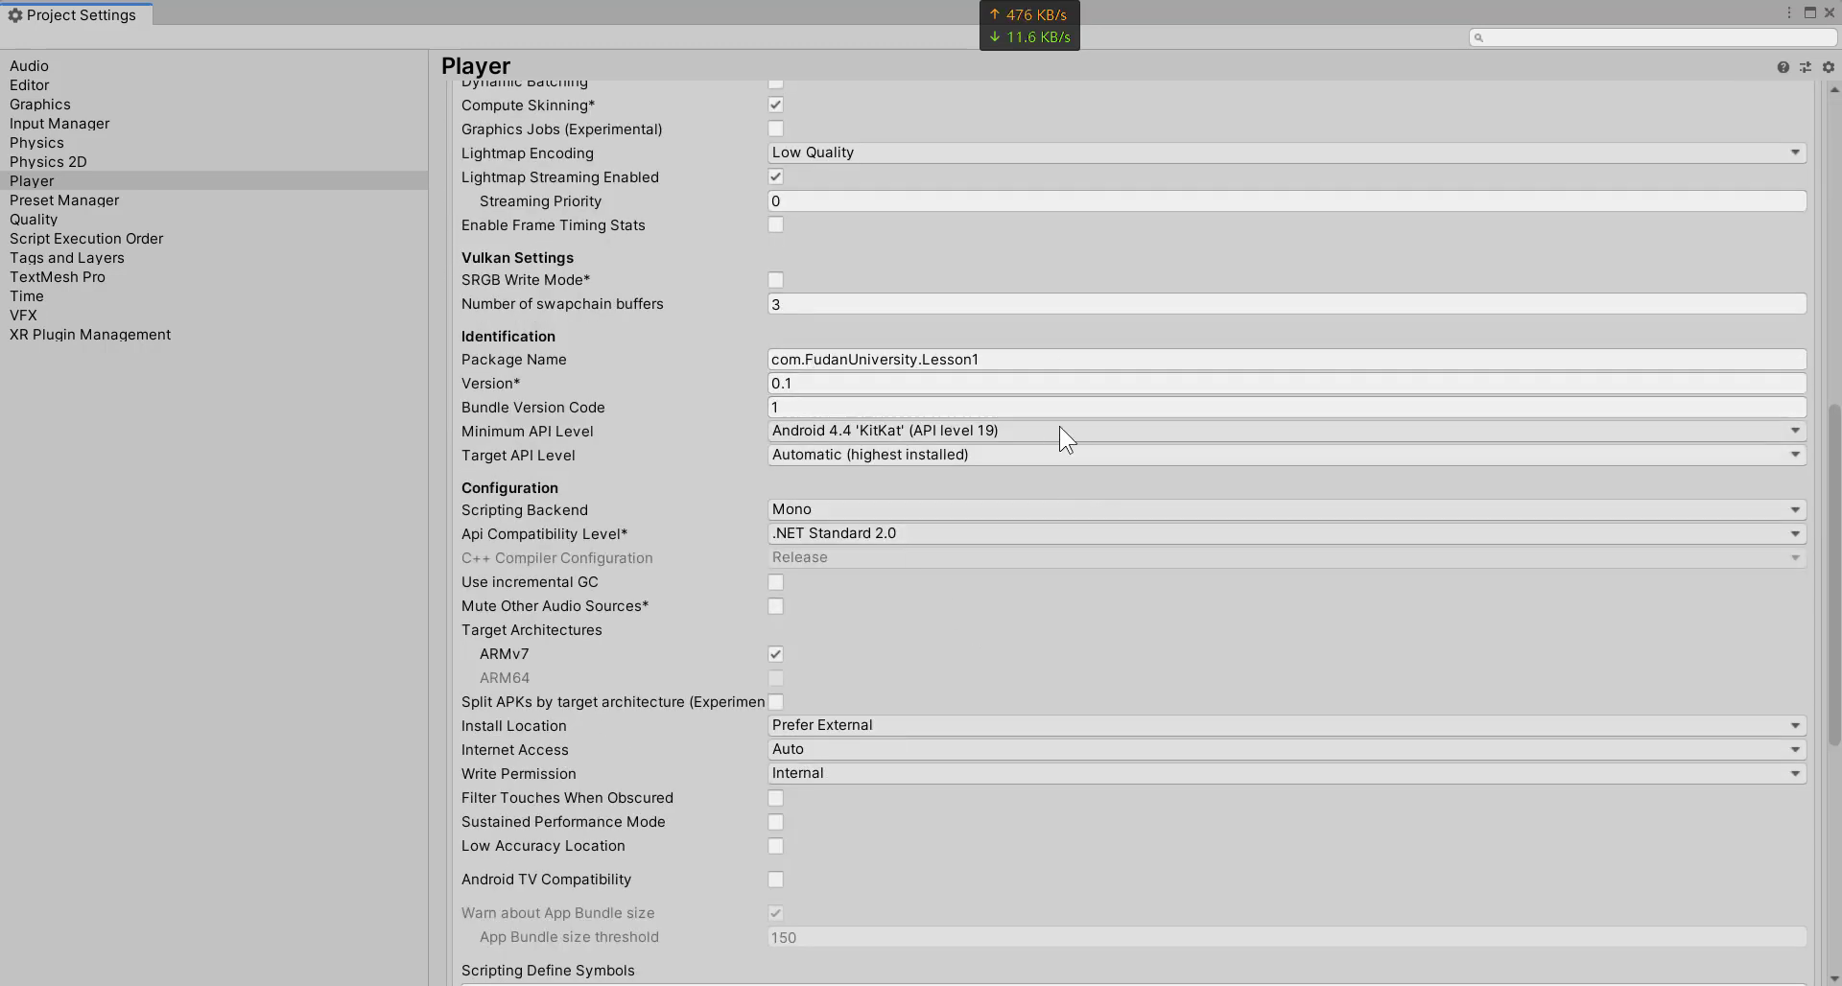
scroll(1102, 616, down, 1)
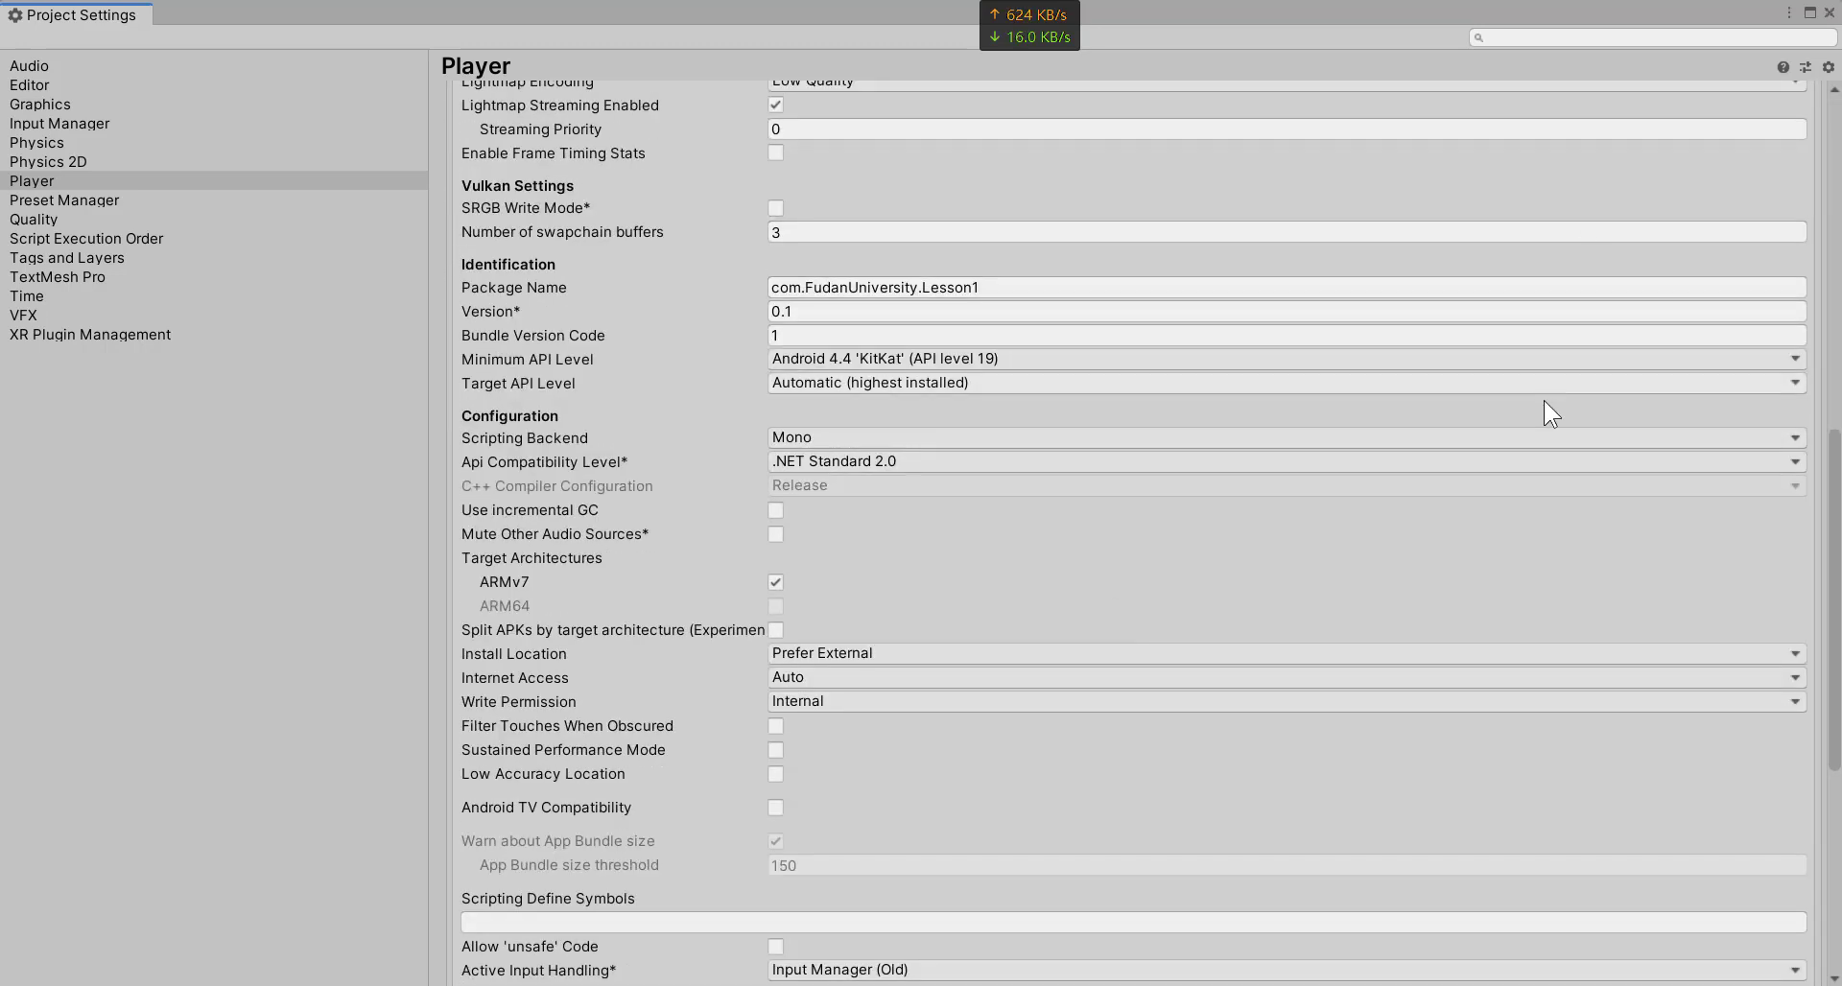
click(1828, 13)
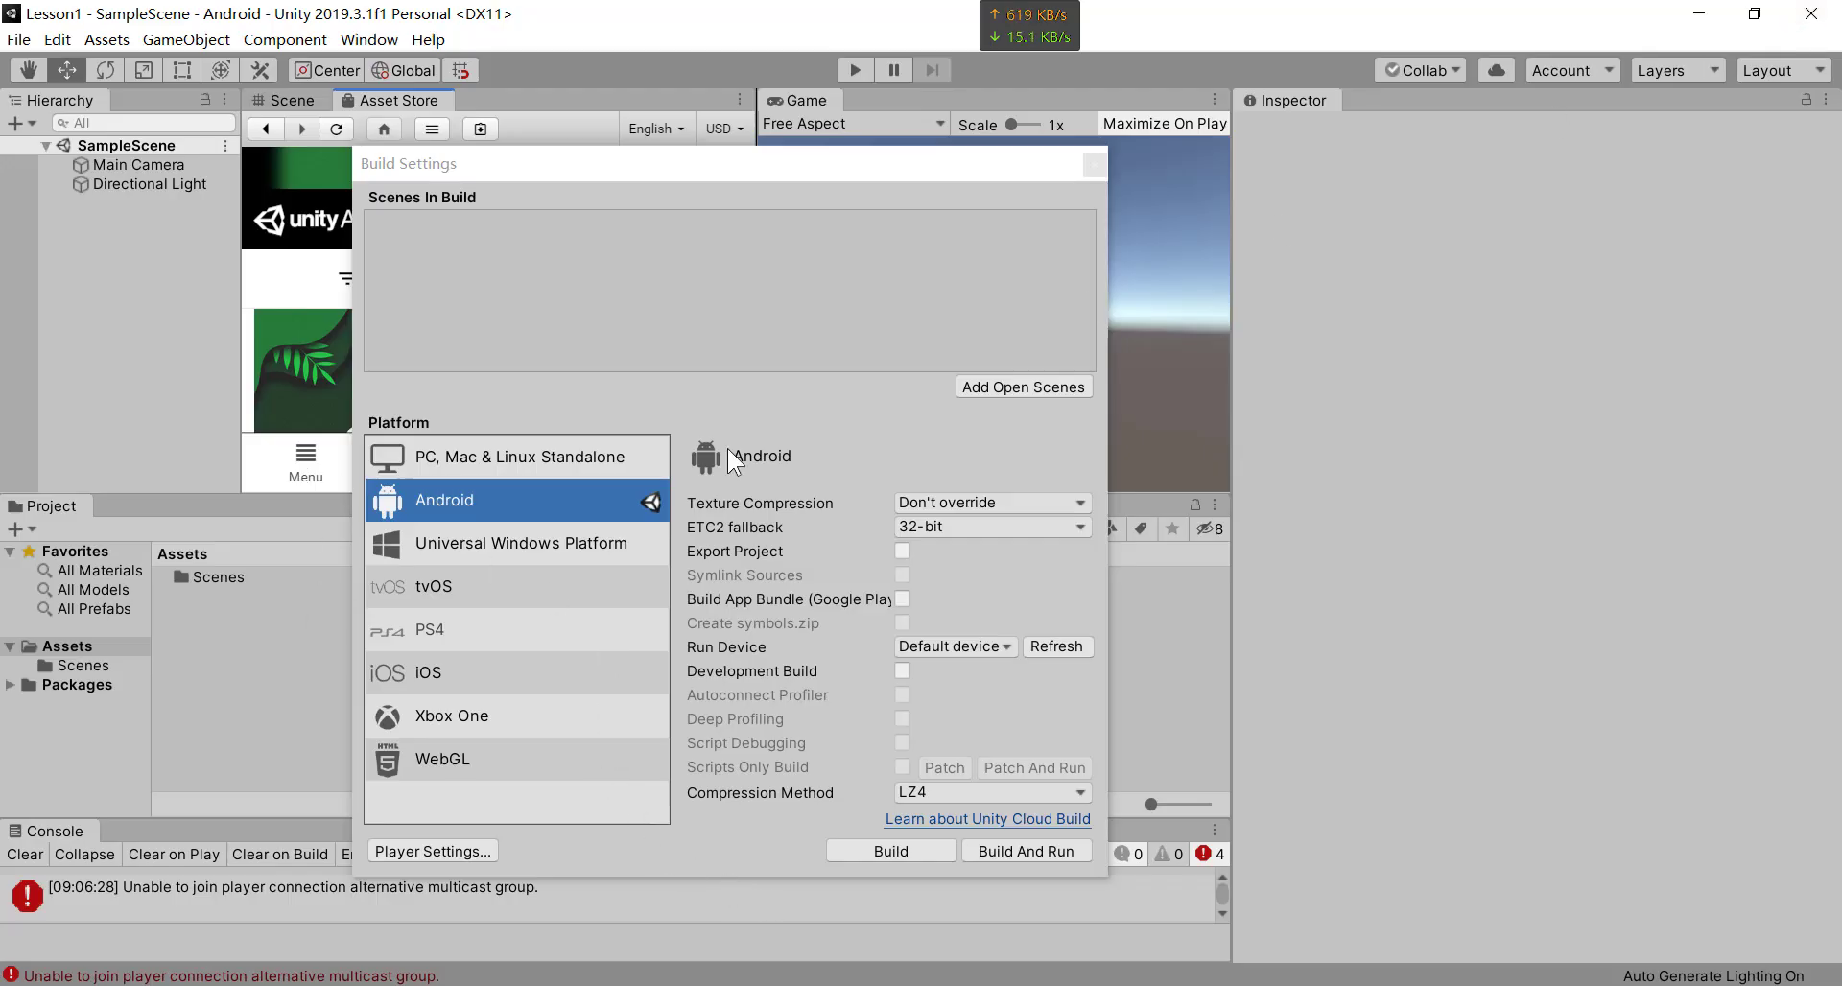
click(1094, 165)
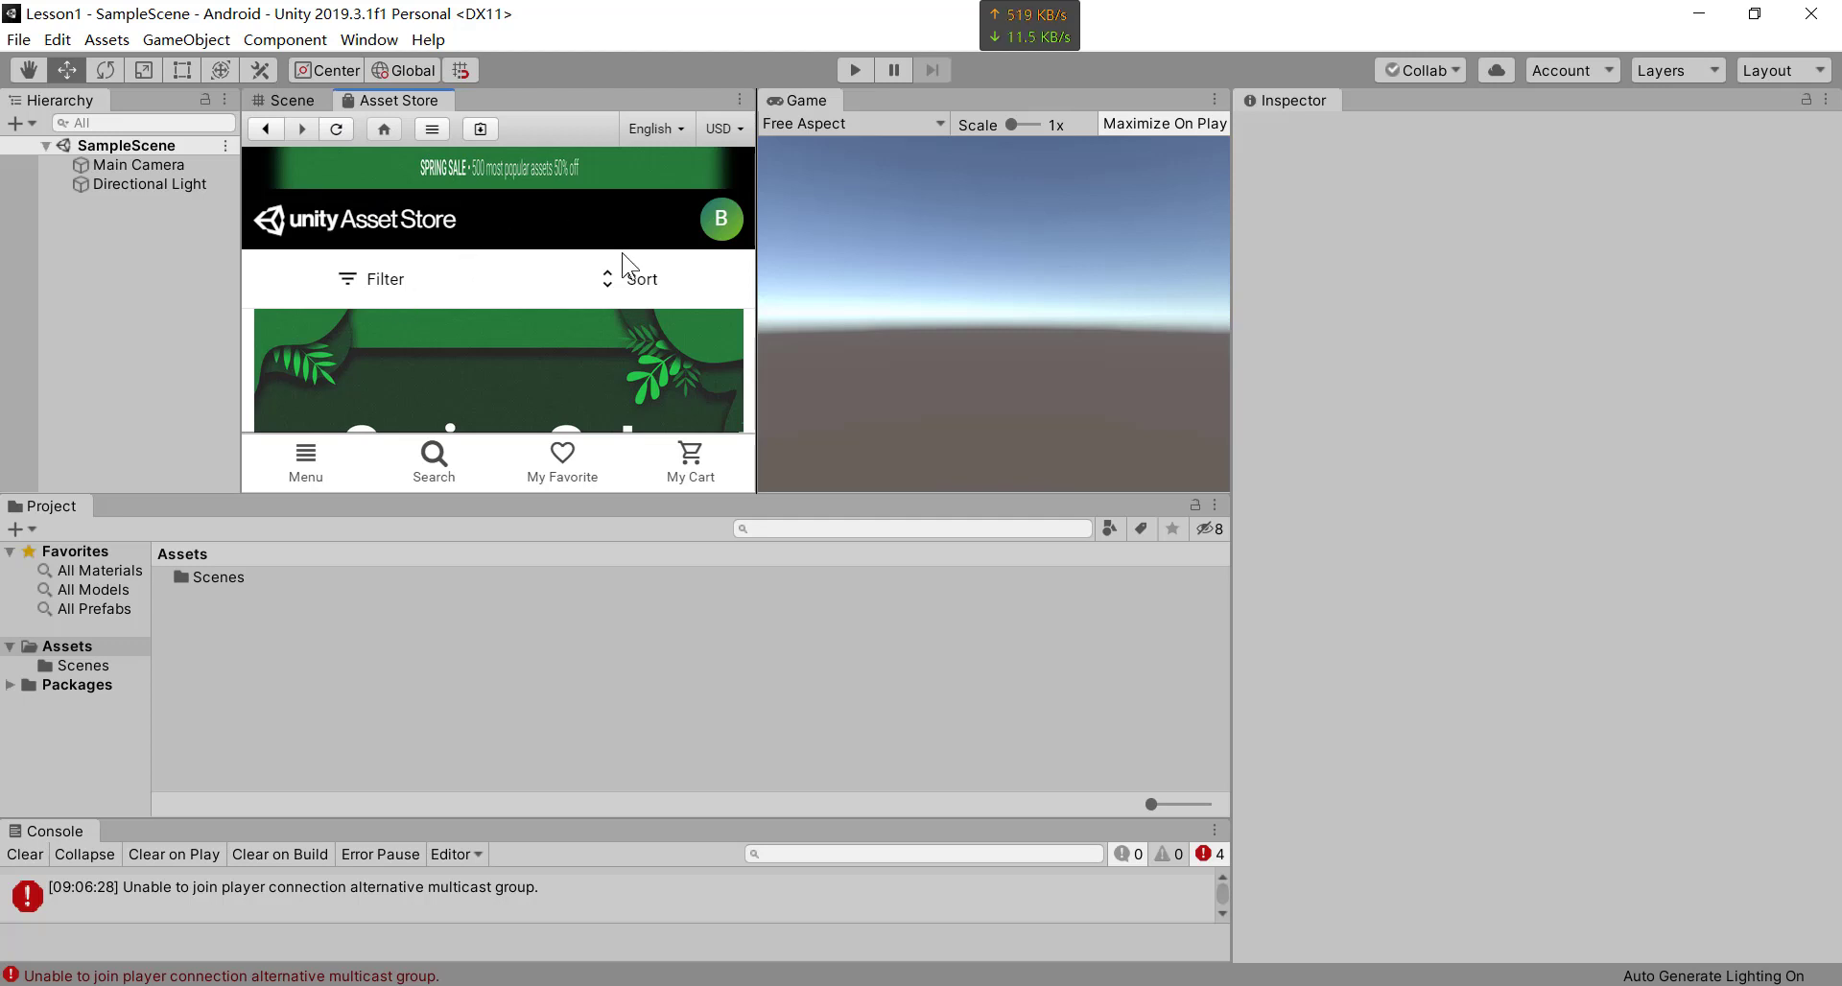
- Maximize the Asset Store and search the purchased assets for "bolt"
right_click(397, 105)
click(480, 137)
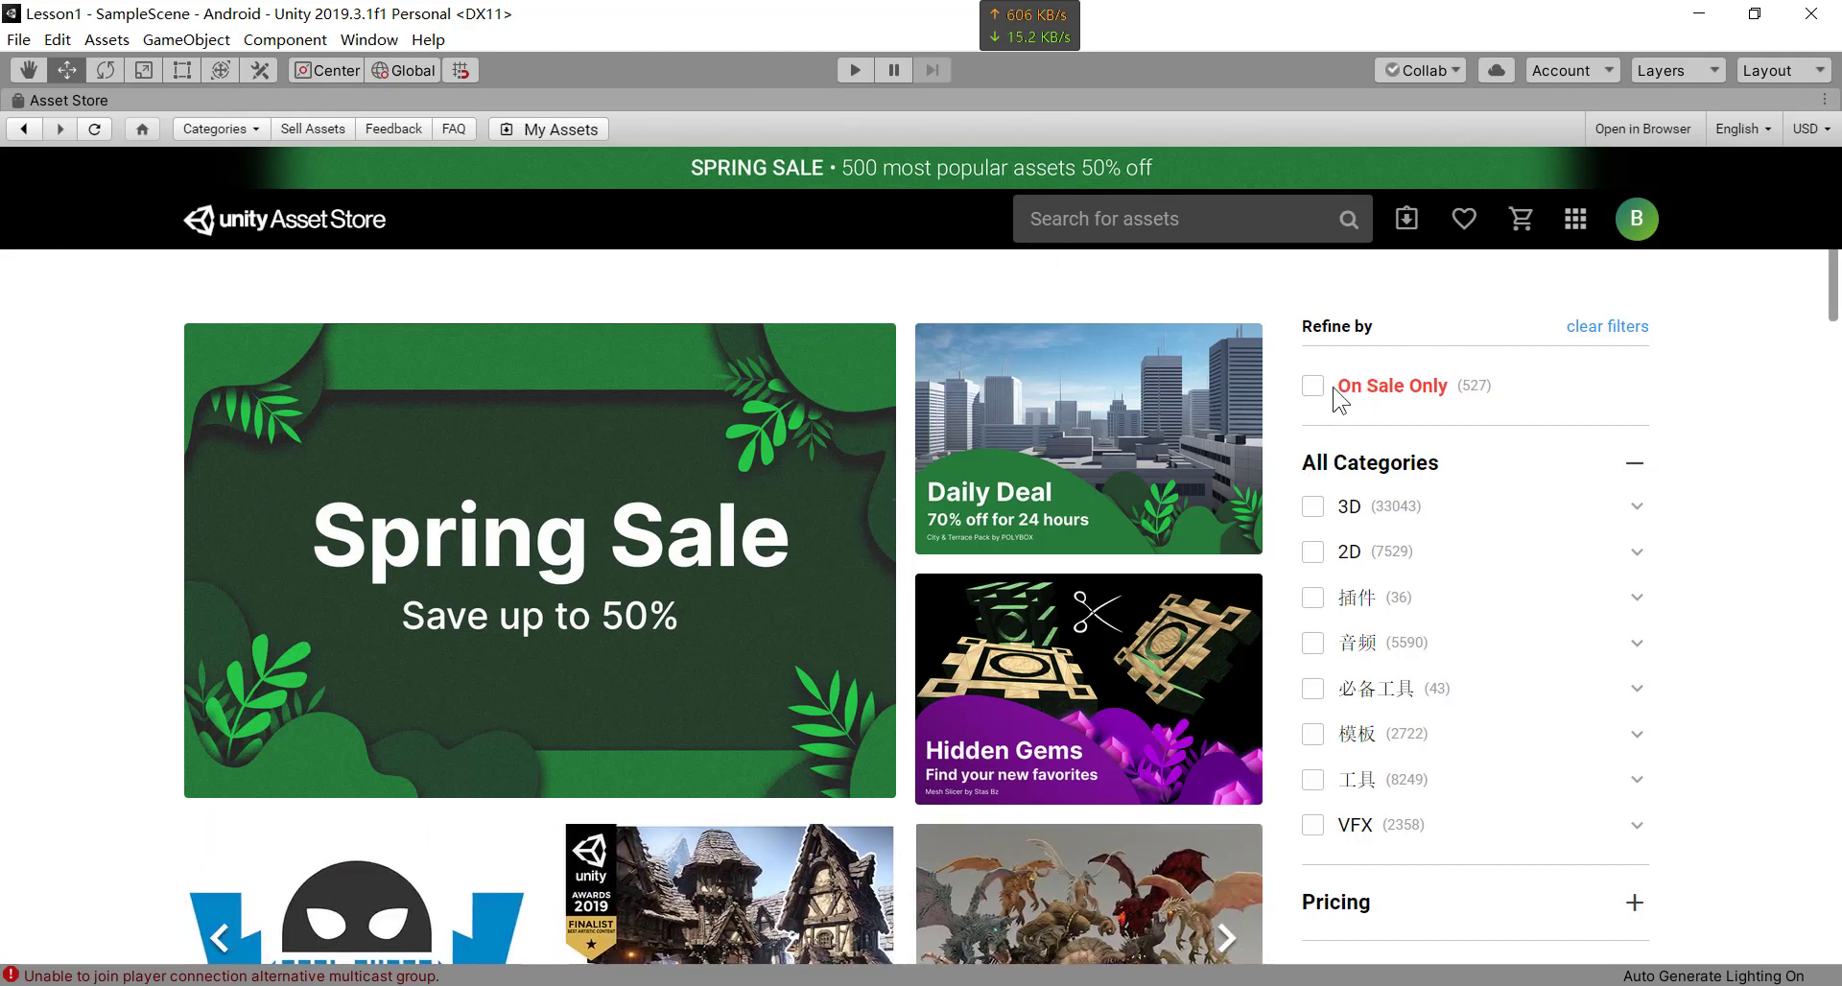
click(1406, 220)
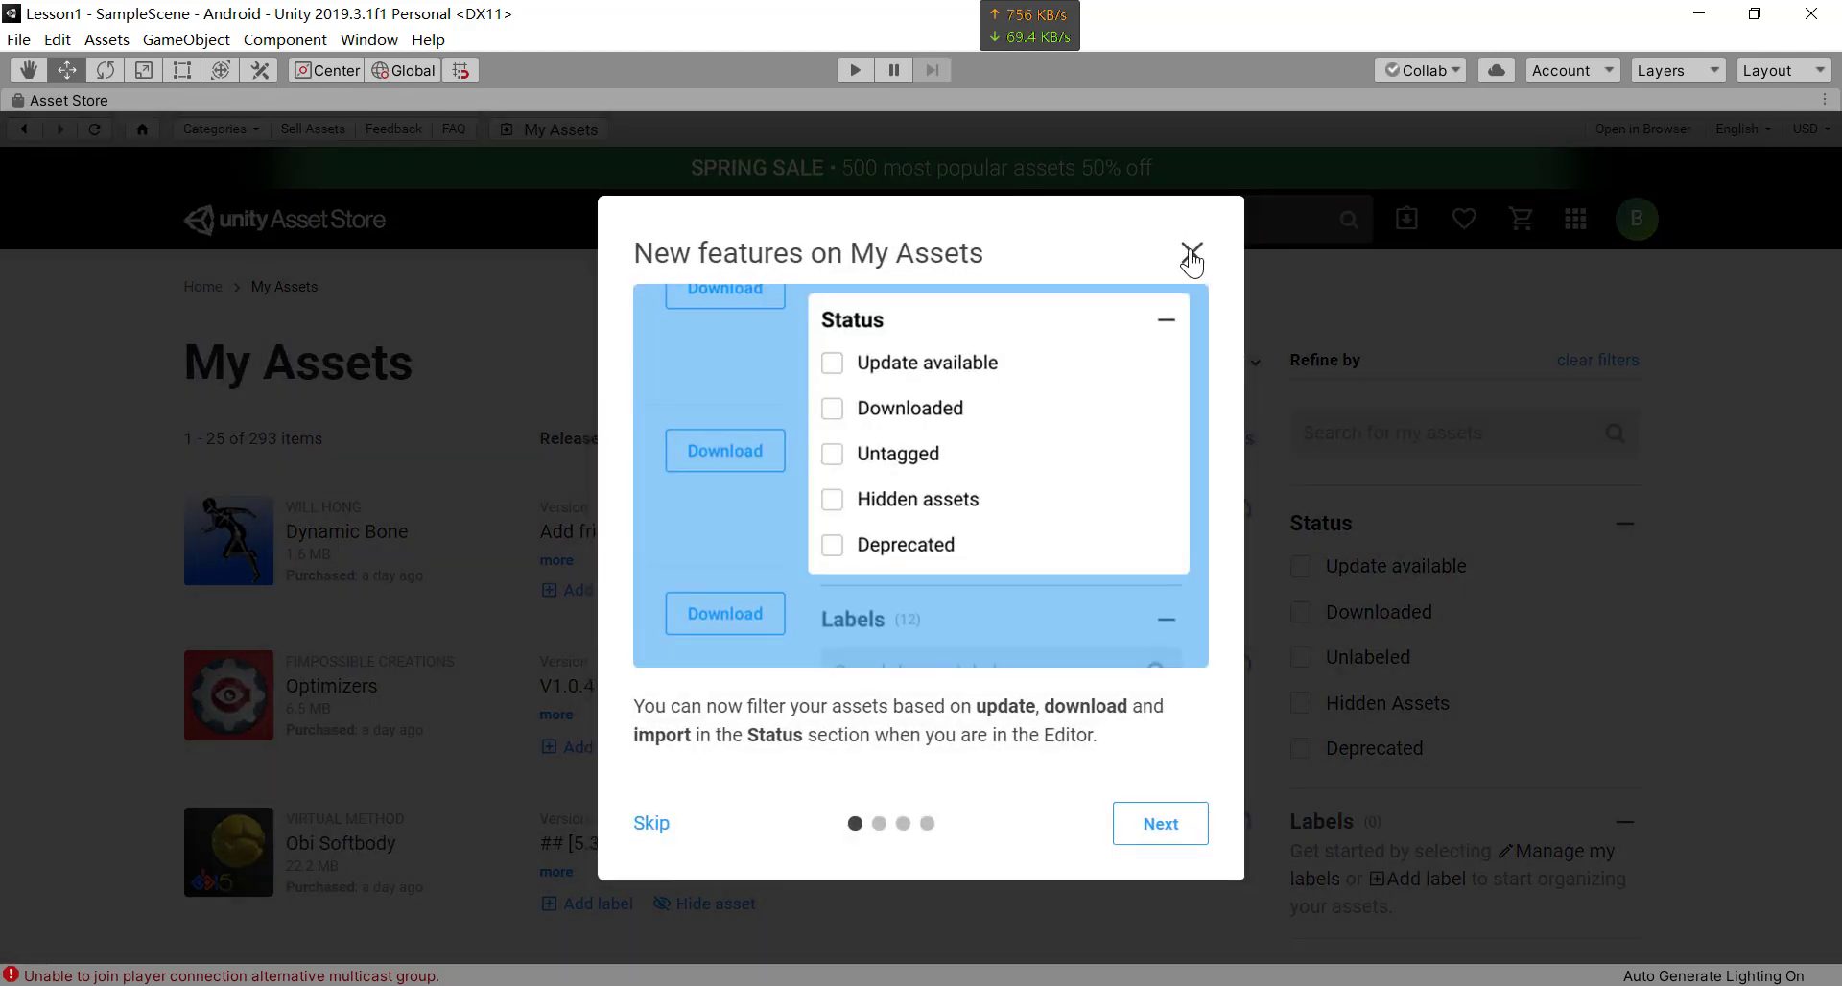
click(1192, 256)
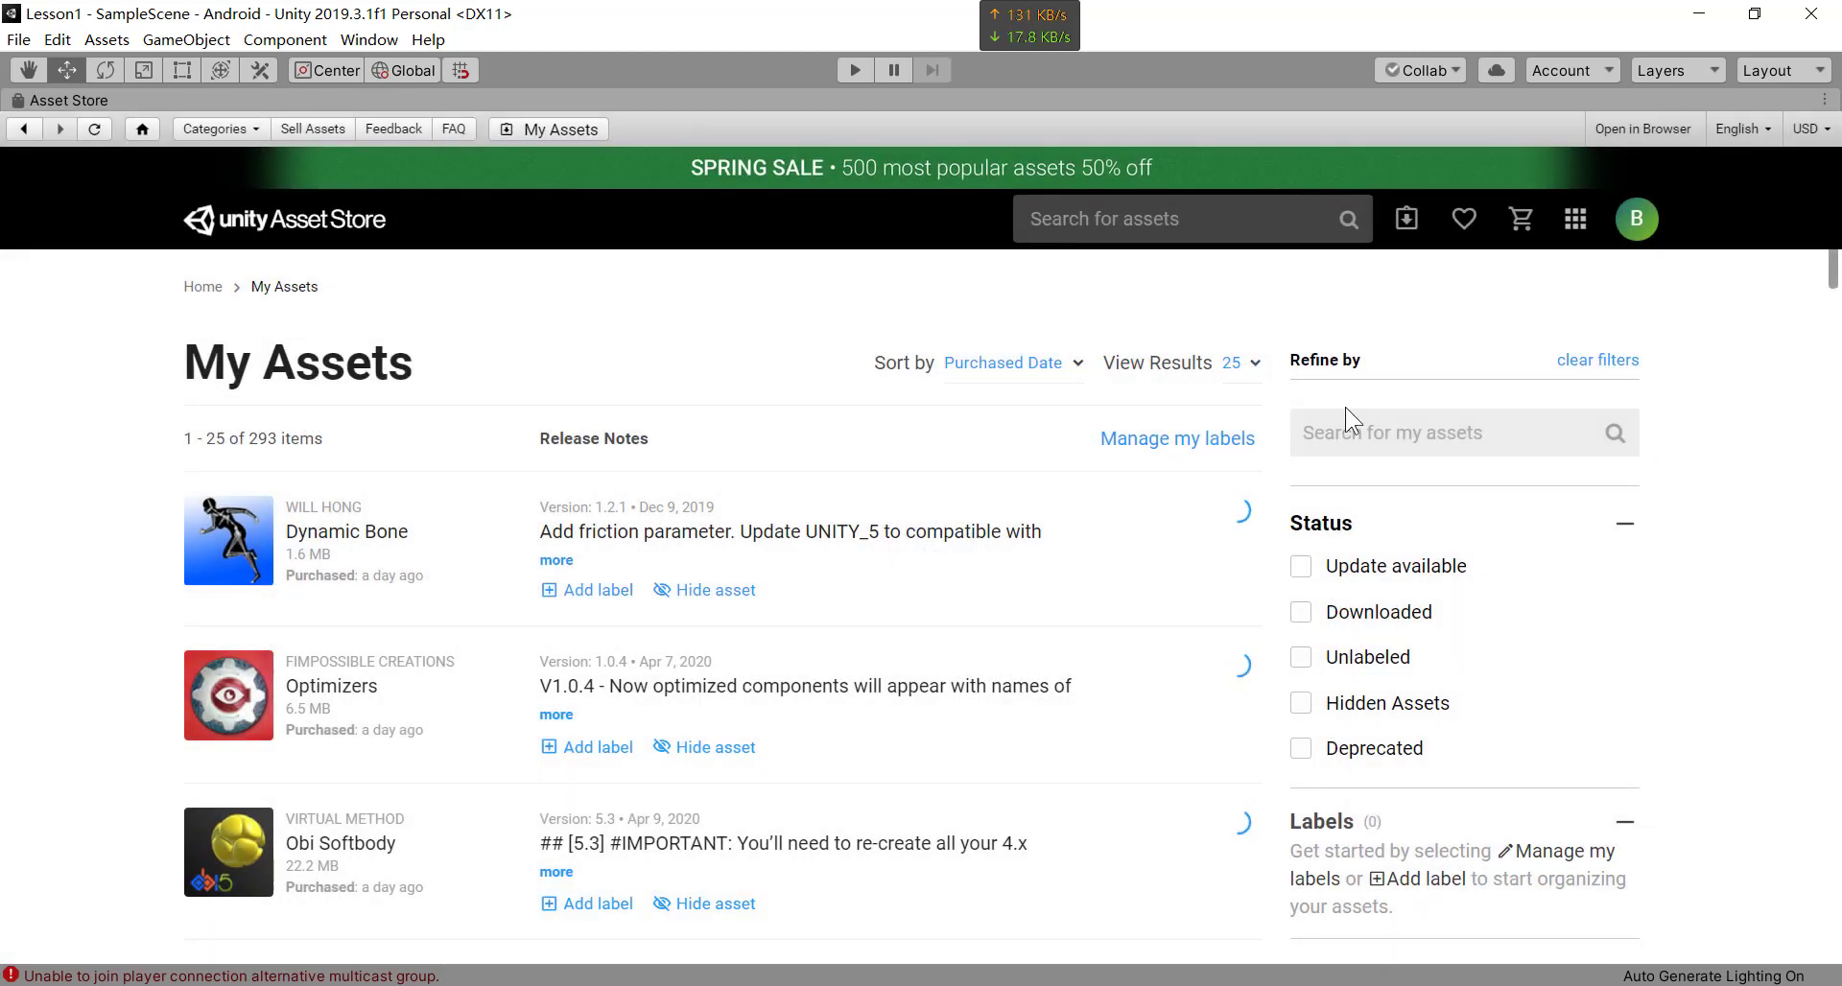
text(bolt)
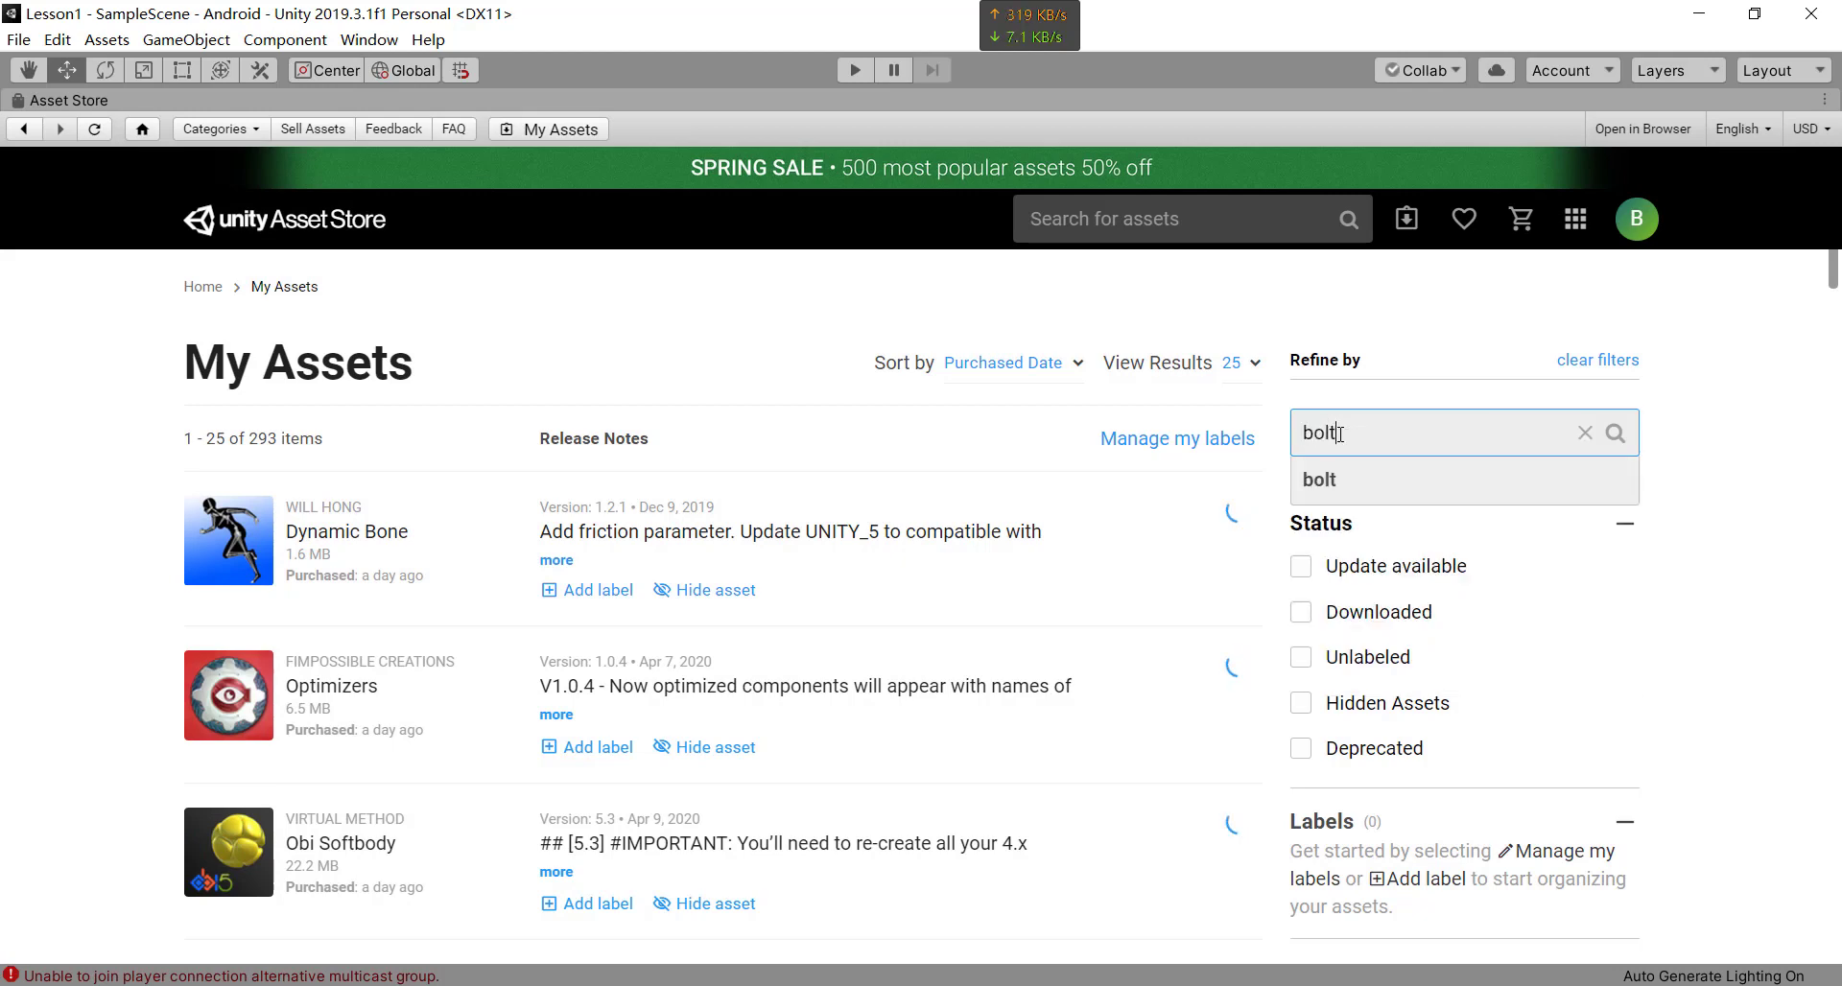
key(Return)
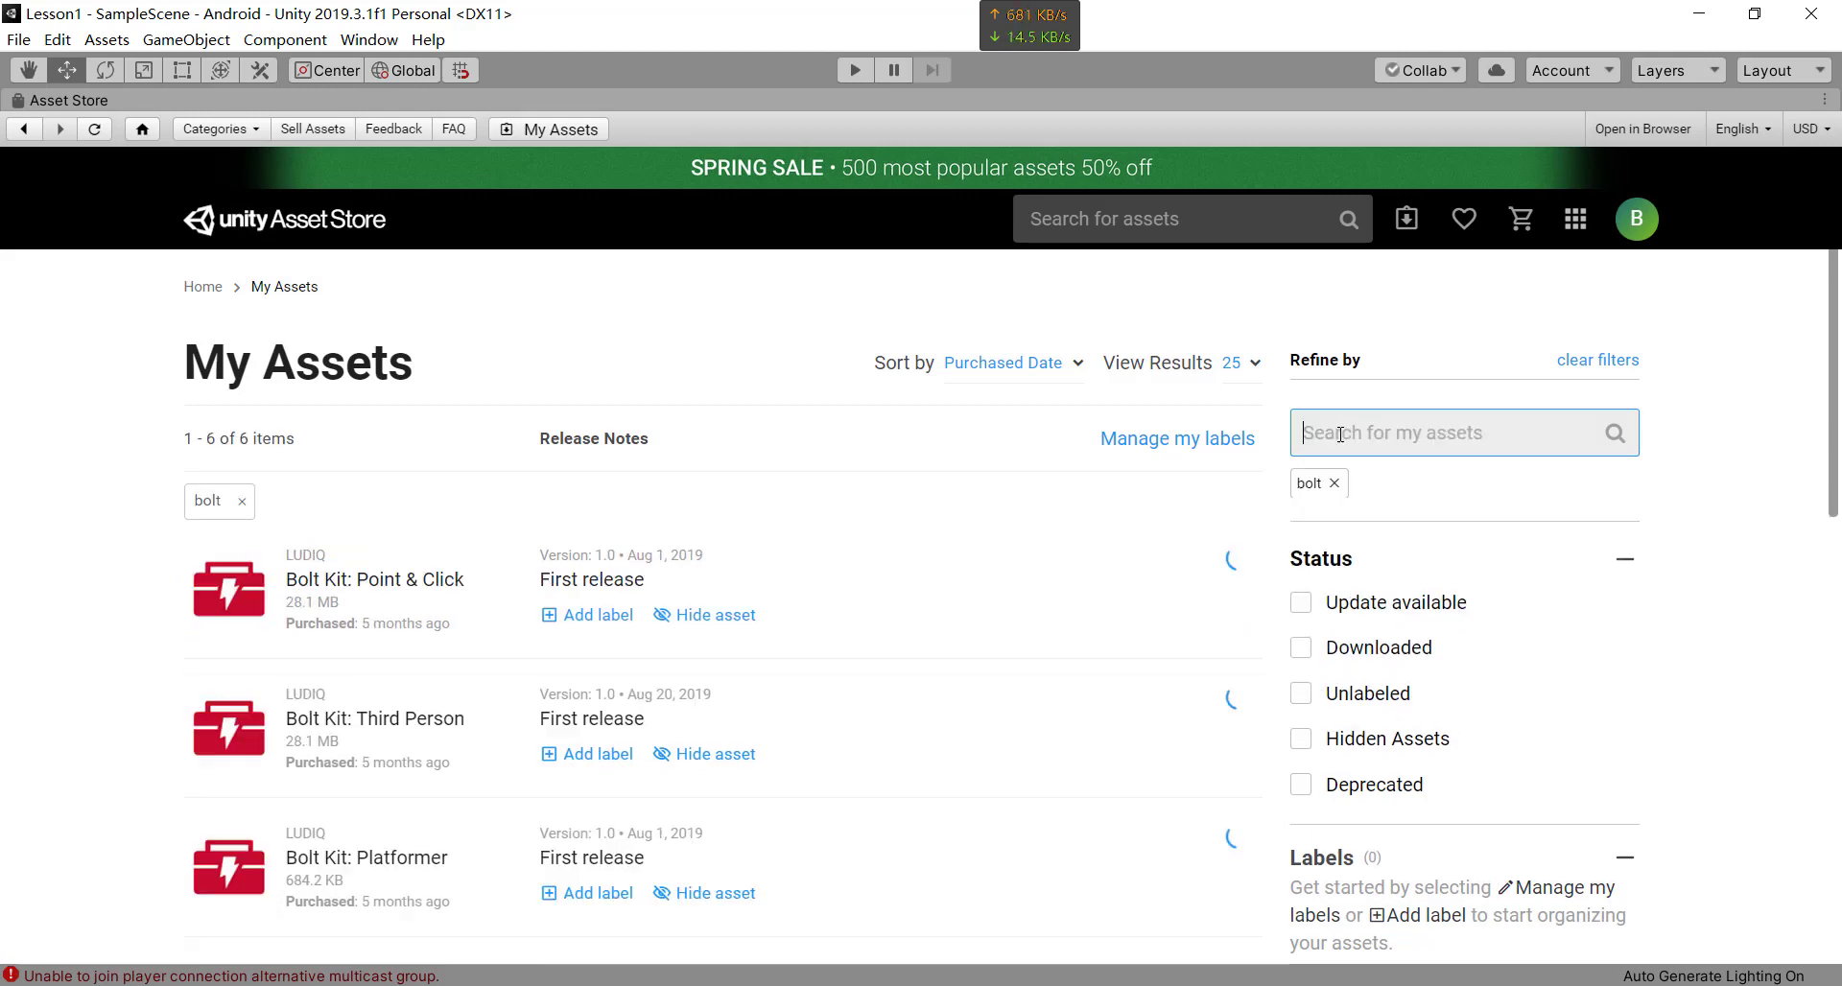
- Import all files of the Bolt asset by Ludiq into the project
scroll(588, 617, down, 2)
scroll(588, 652, down, 4)
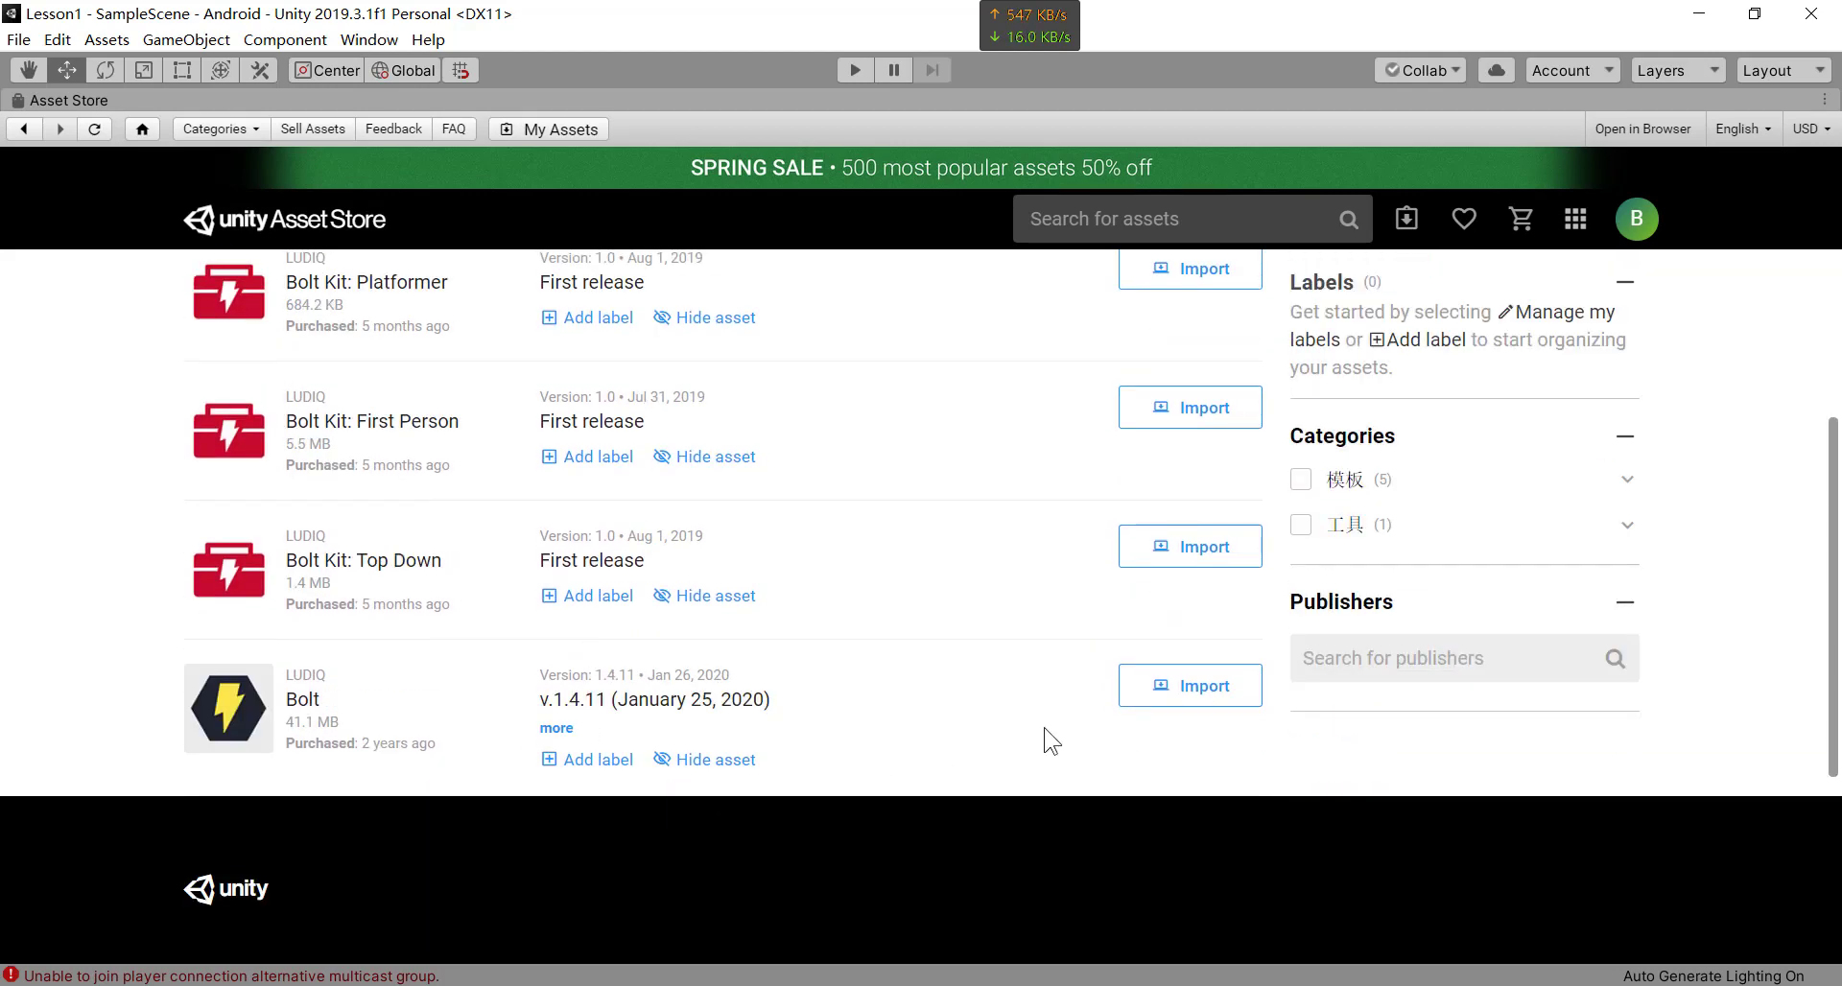
click(1211, 691)
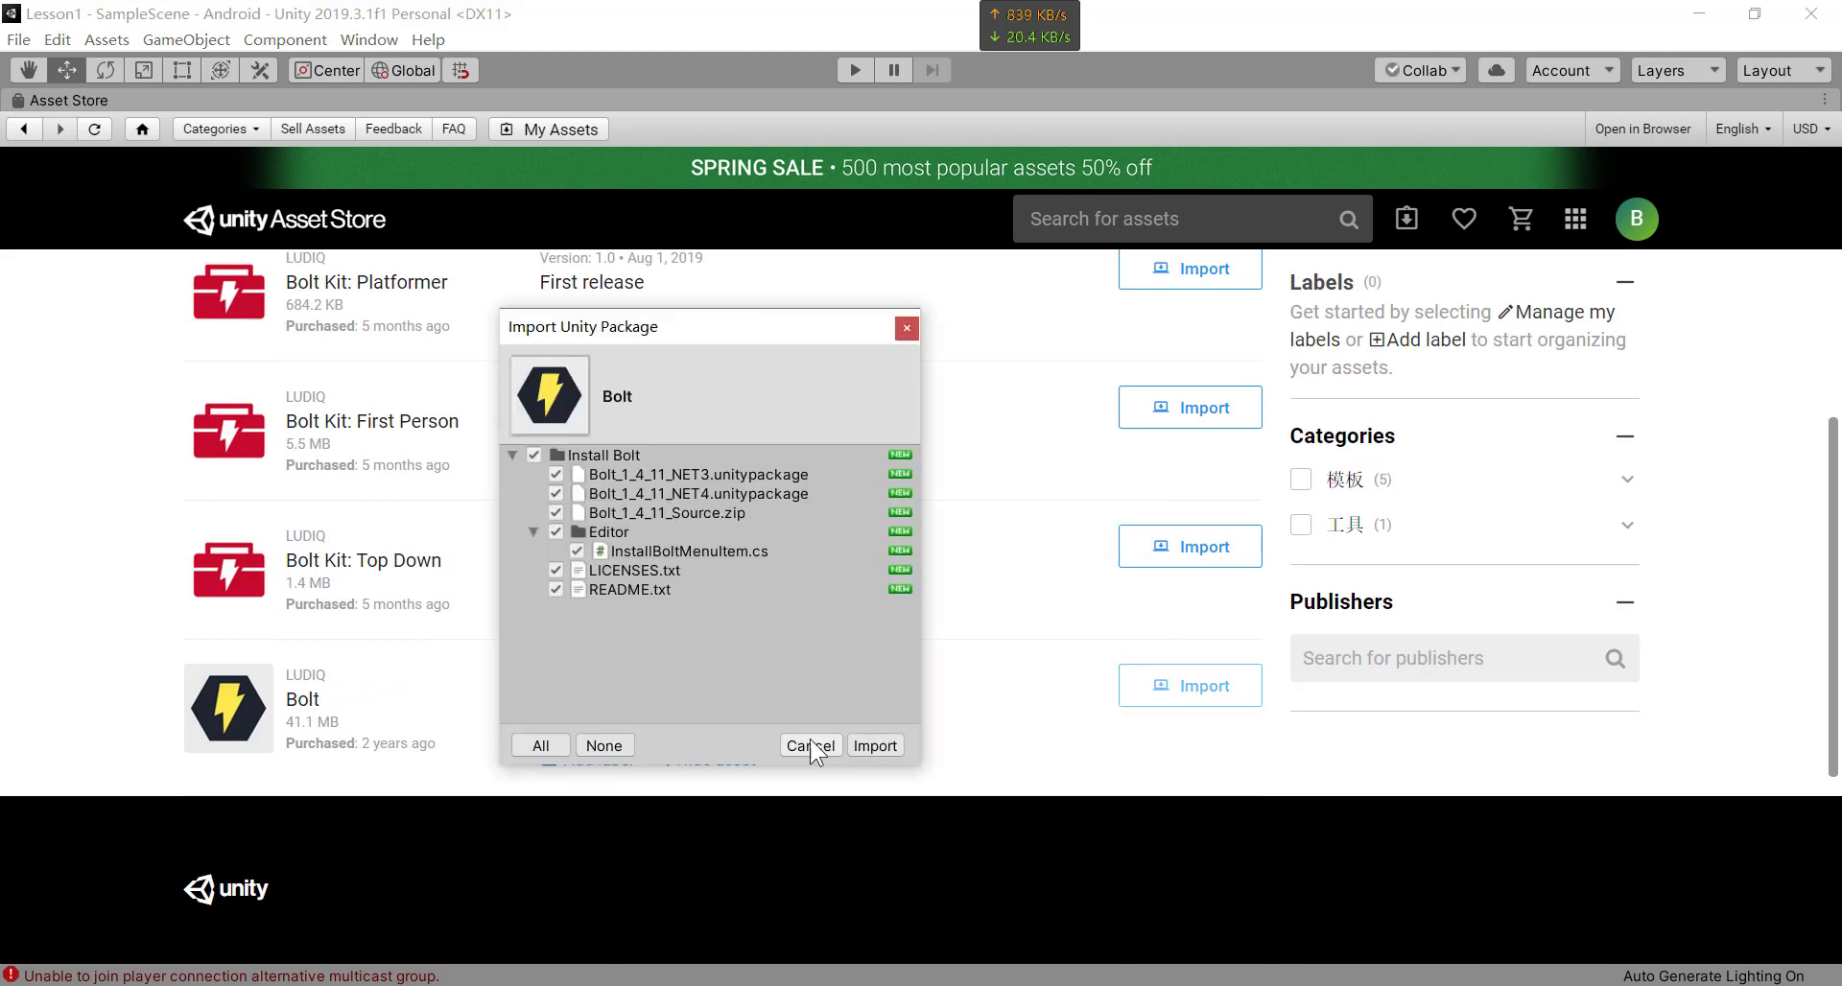
click(874, 746)
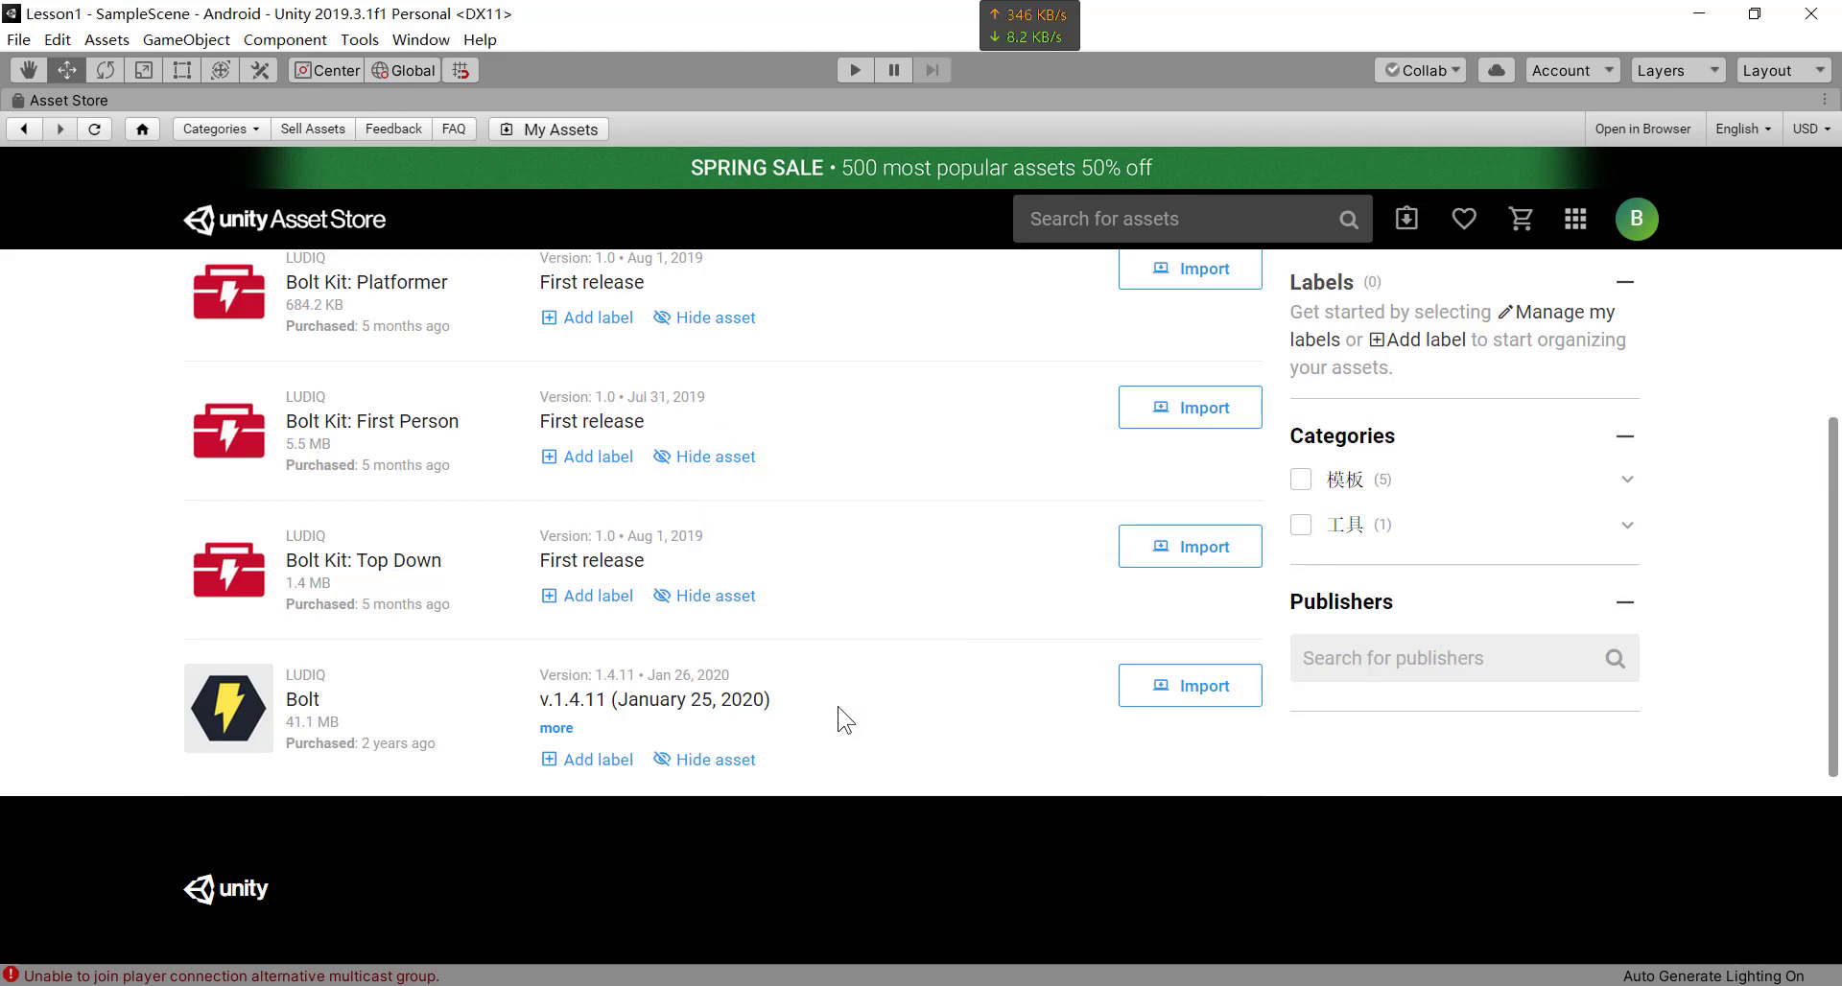
- Install Bolt by importing the complete Bolt_1_4_11_NET4 package
click(372, 42)
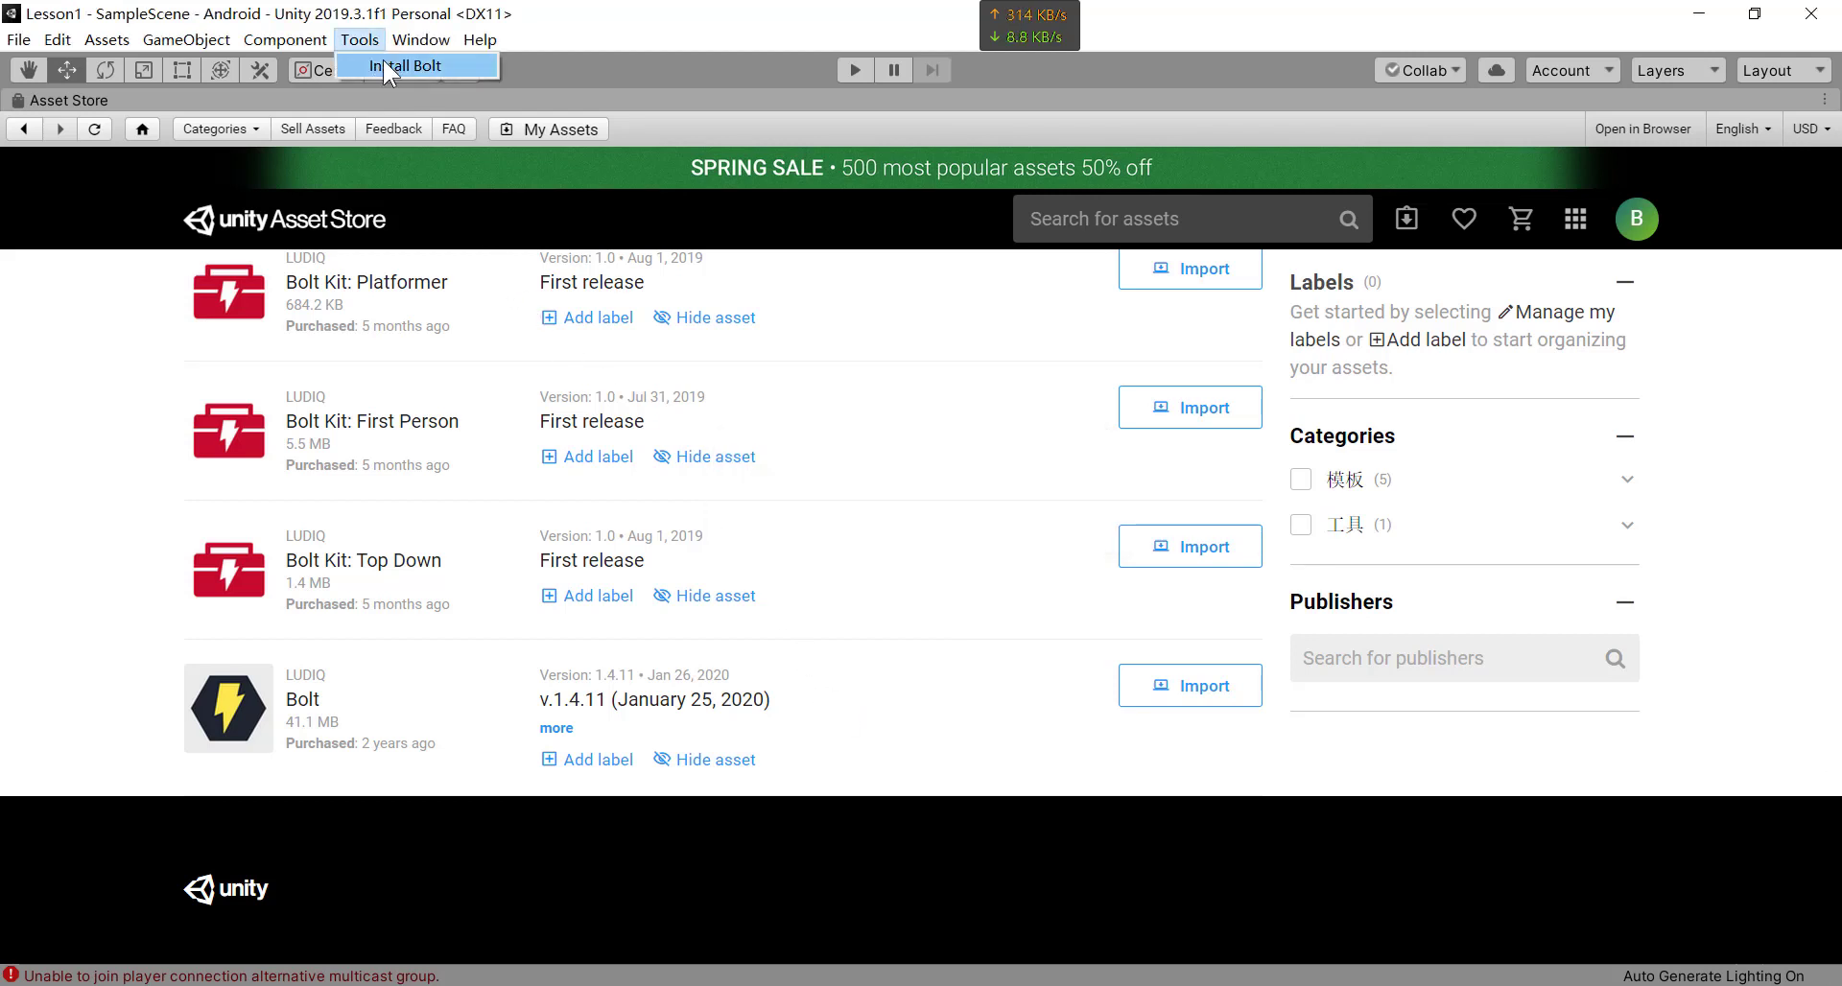
click(382, 61)
click(980, 551)
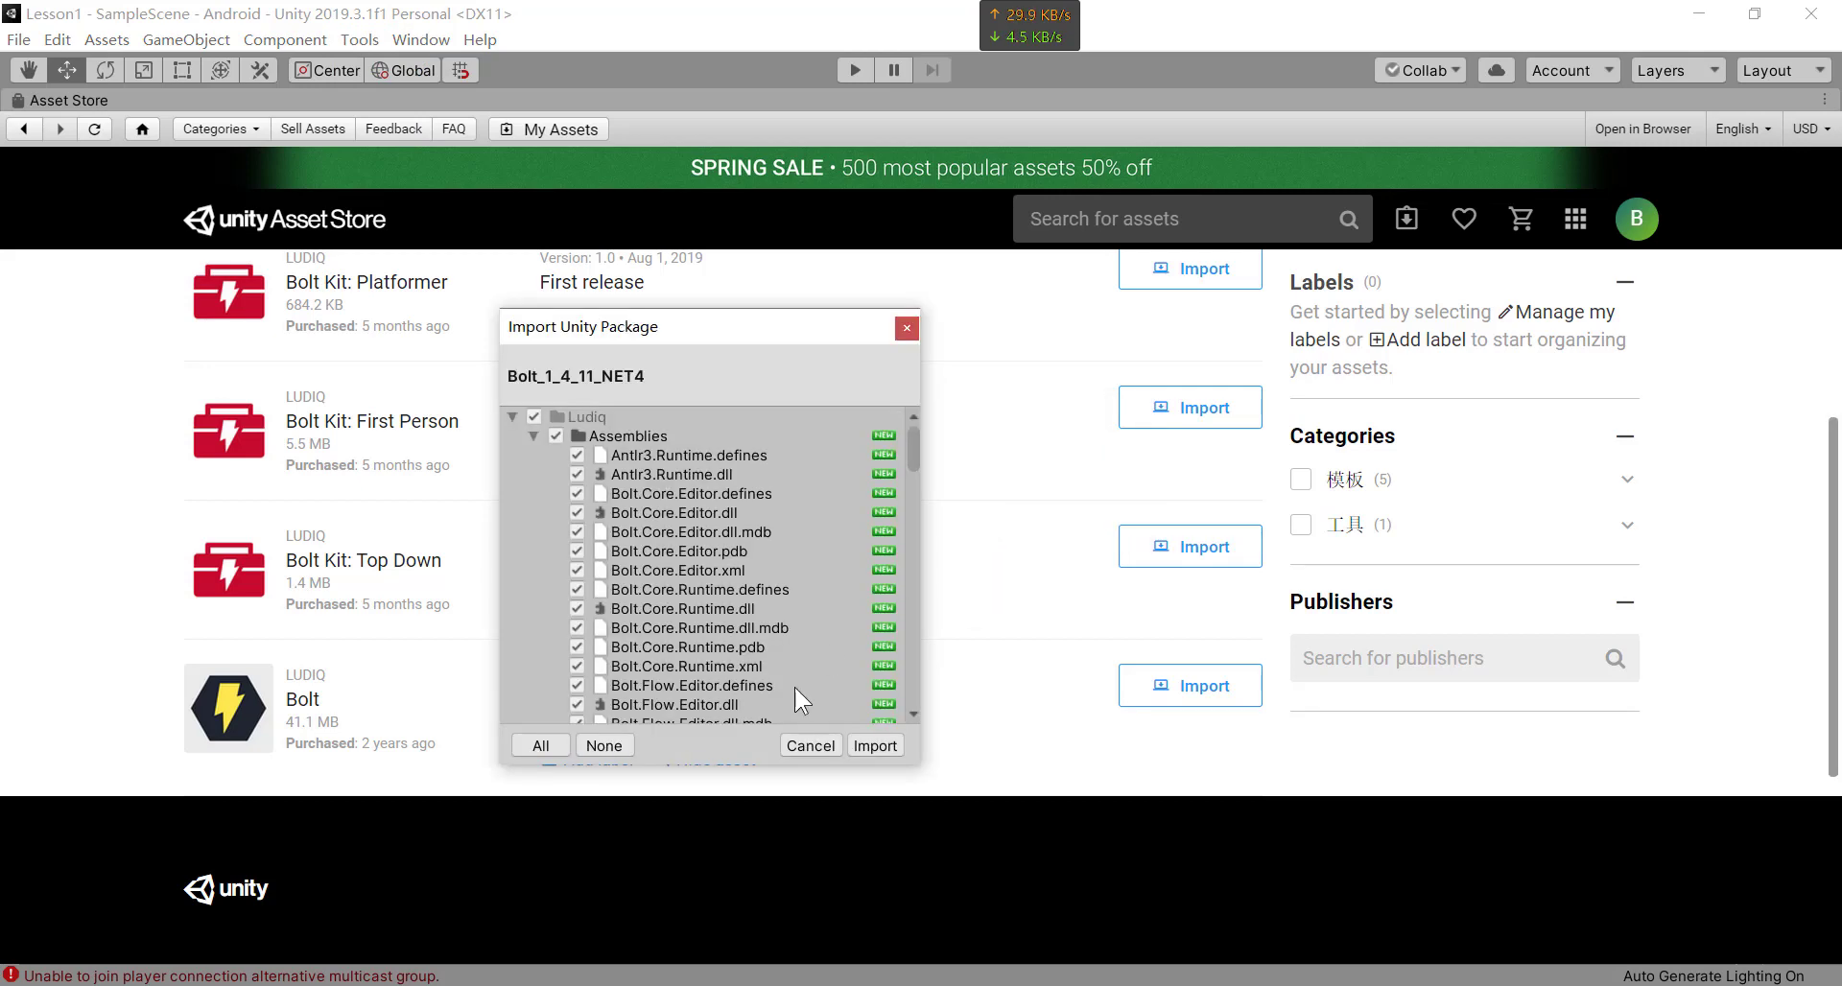
click(875, 745)
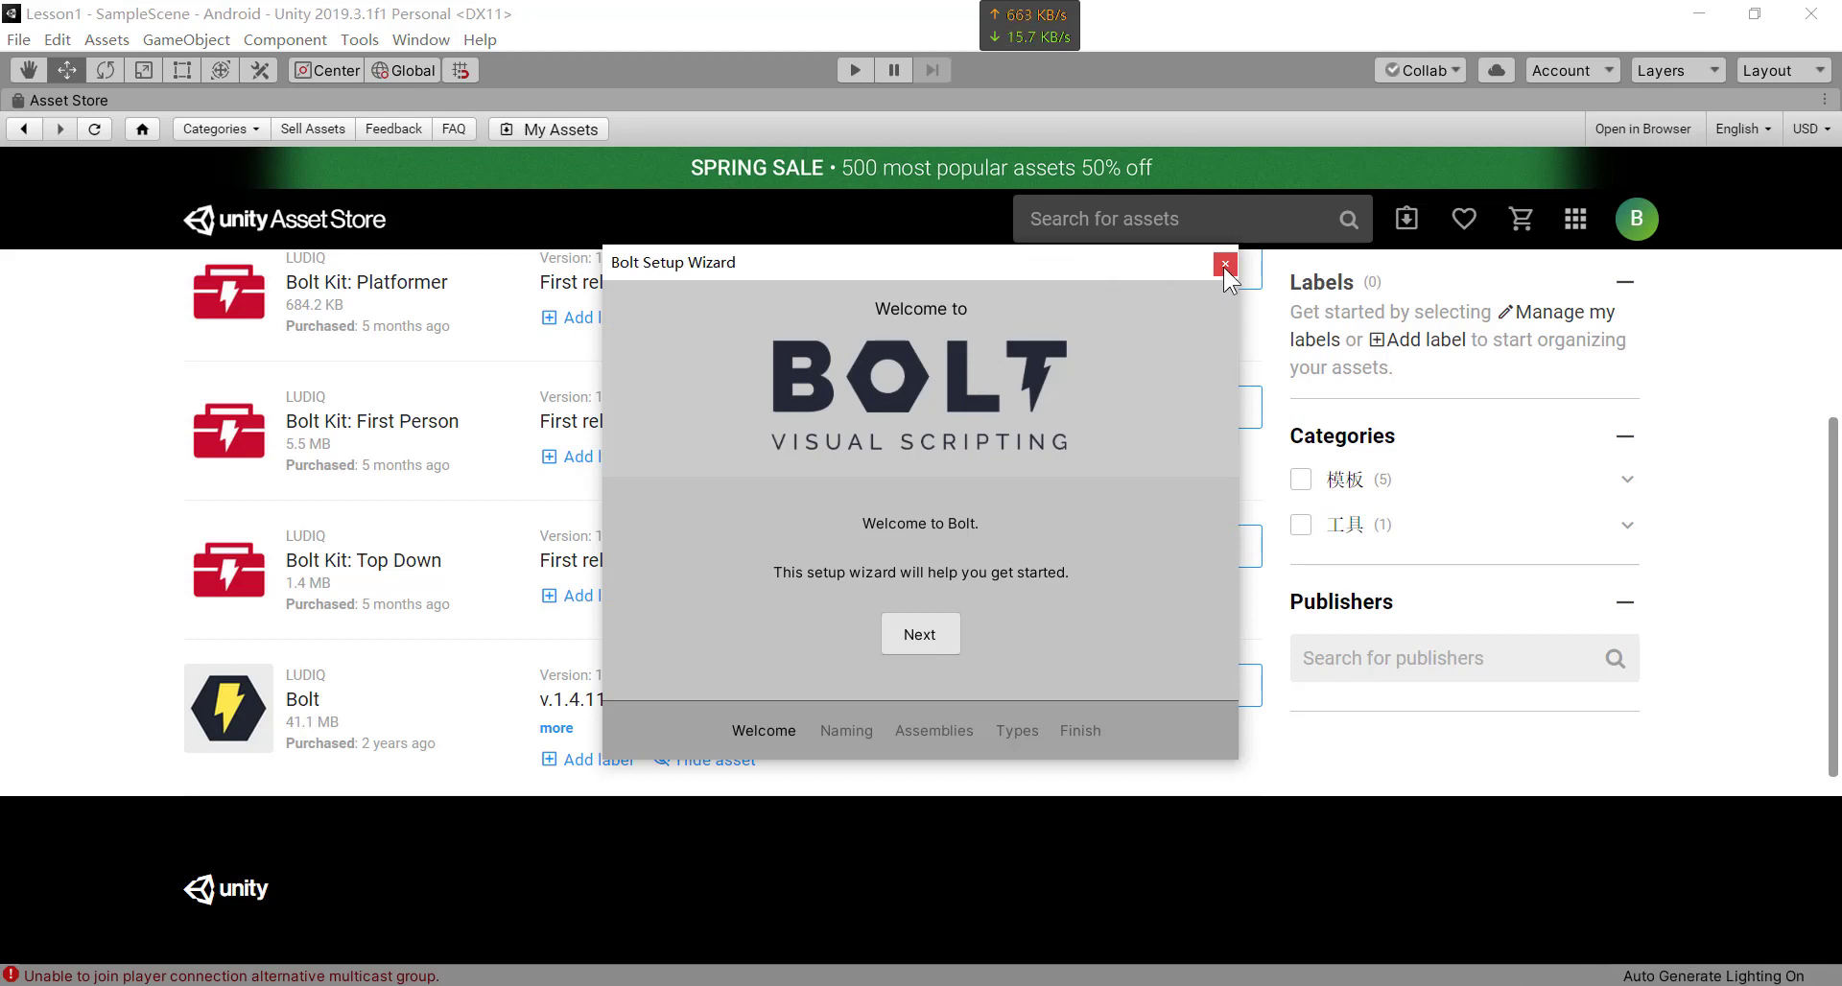
- Close the Bolt Setup Wizard at its naming scheme page and restore the Asset Store to its docked size
click(916, 634)
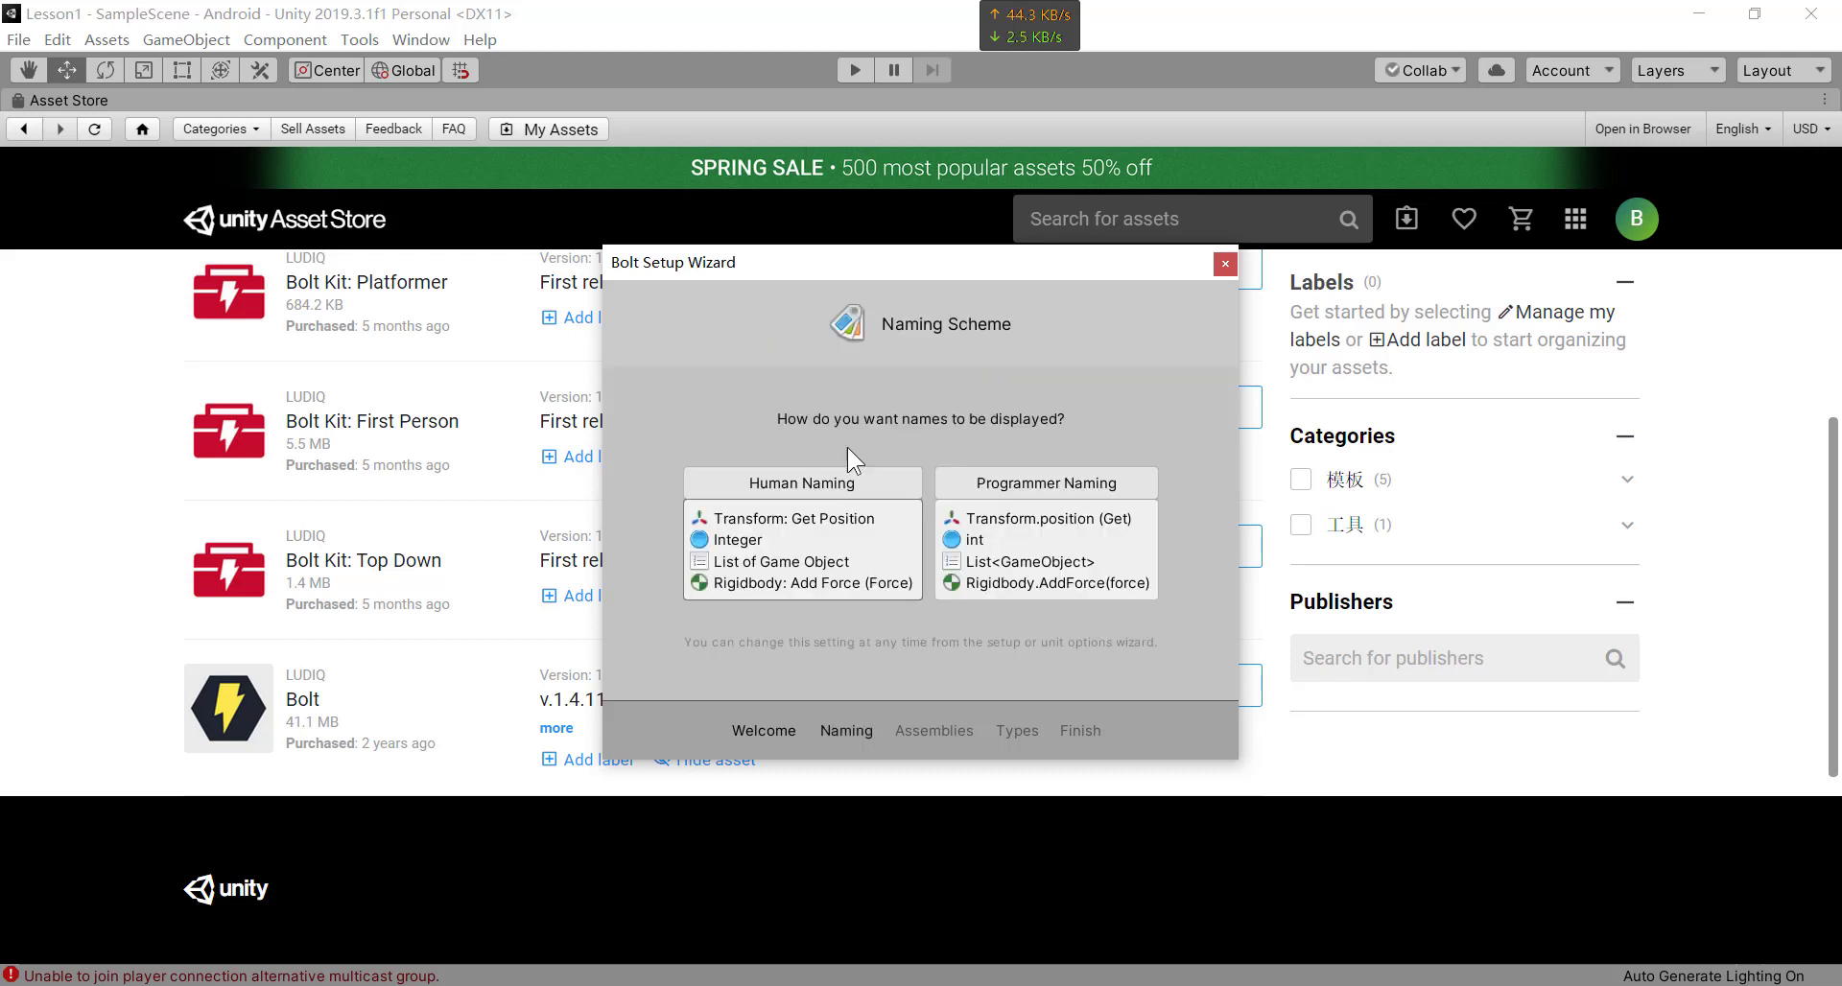
click(1226, 267)
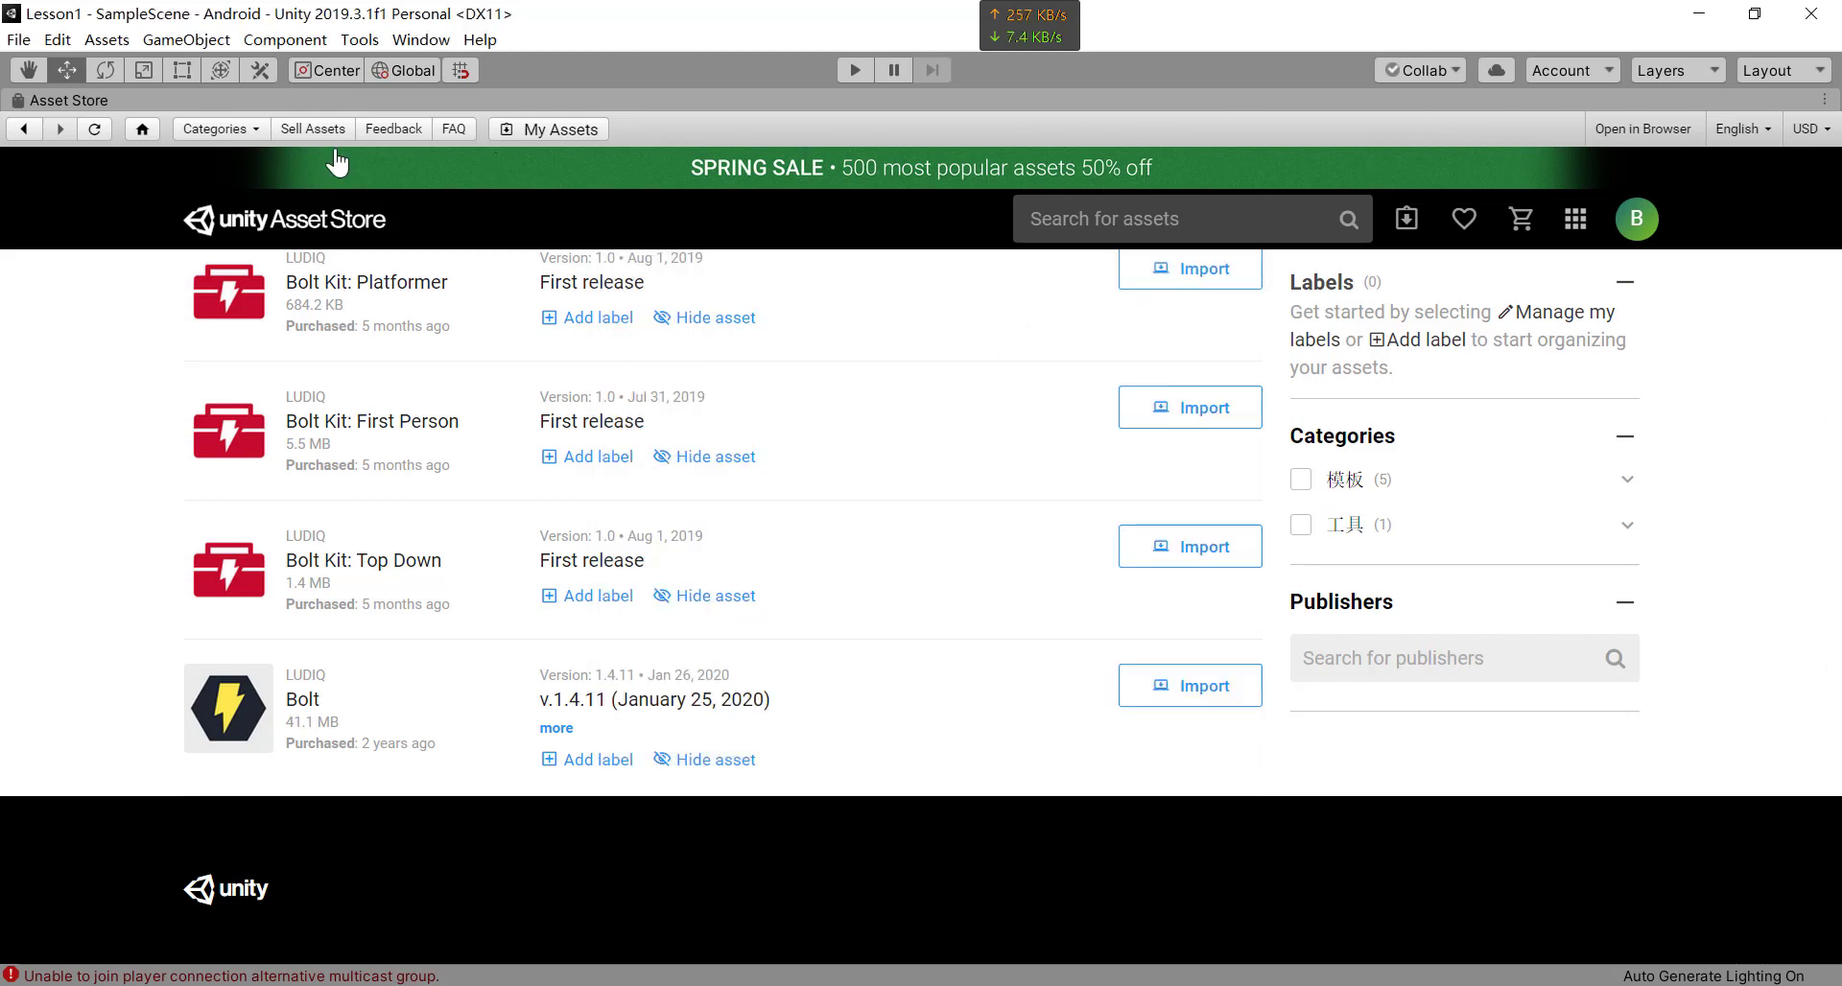
right_click(459, 104)
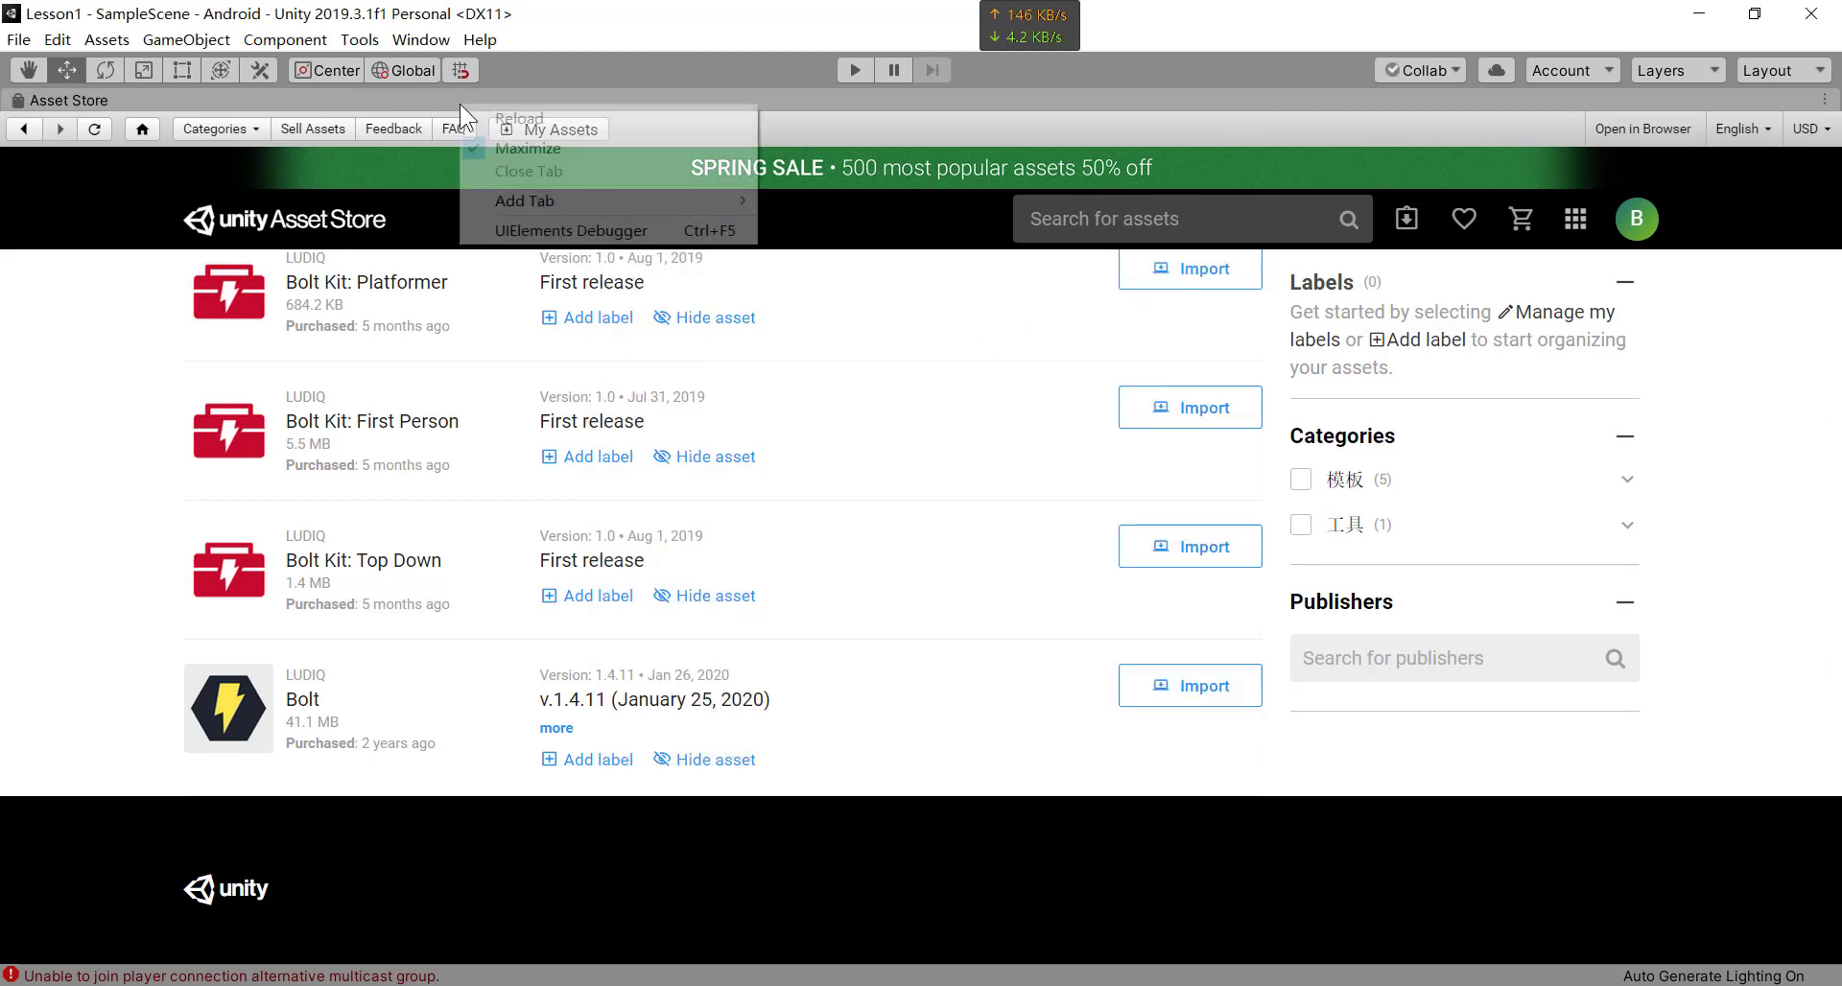
click(531, 149)
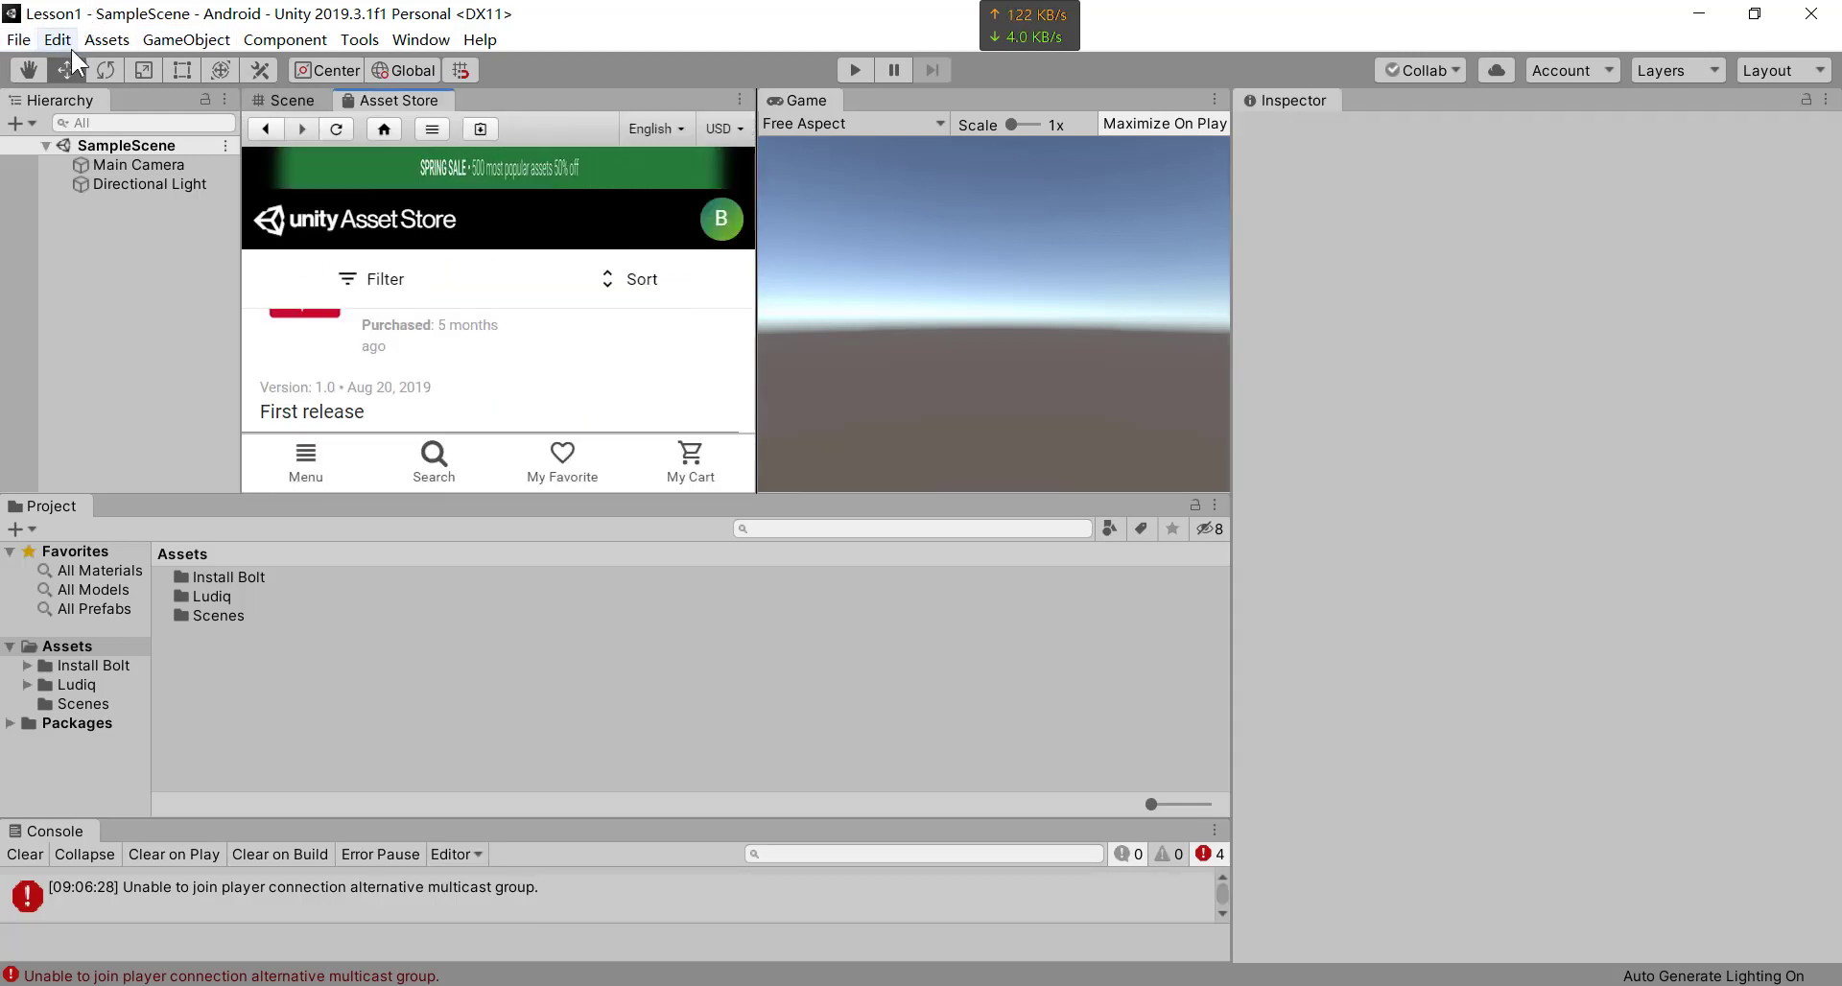
- Start importing a custom package and browse drives F: and G: for the Wave SDK folder
click(100, 42)
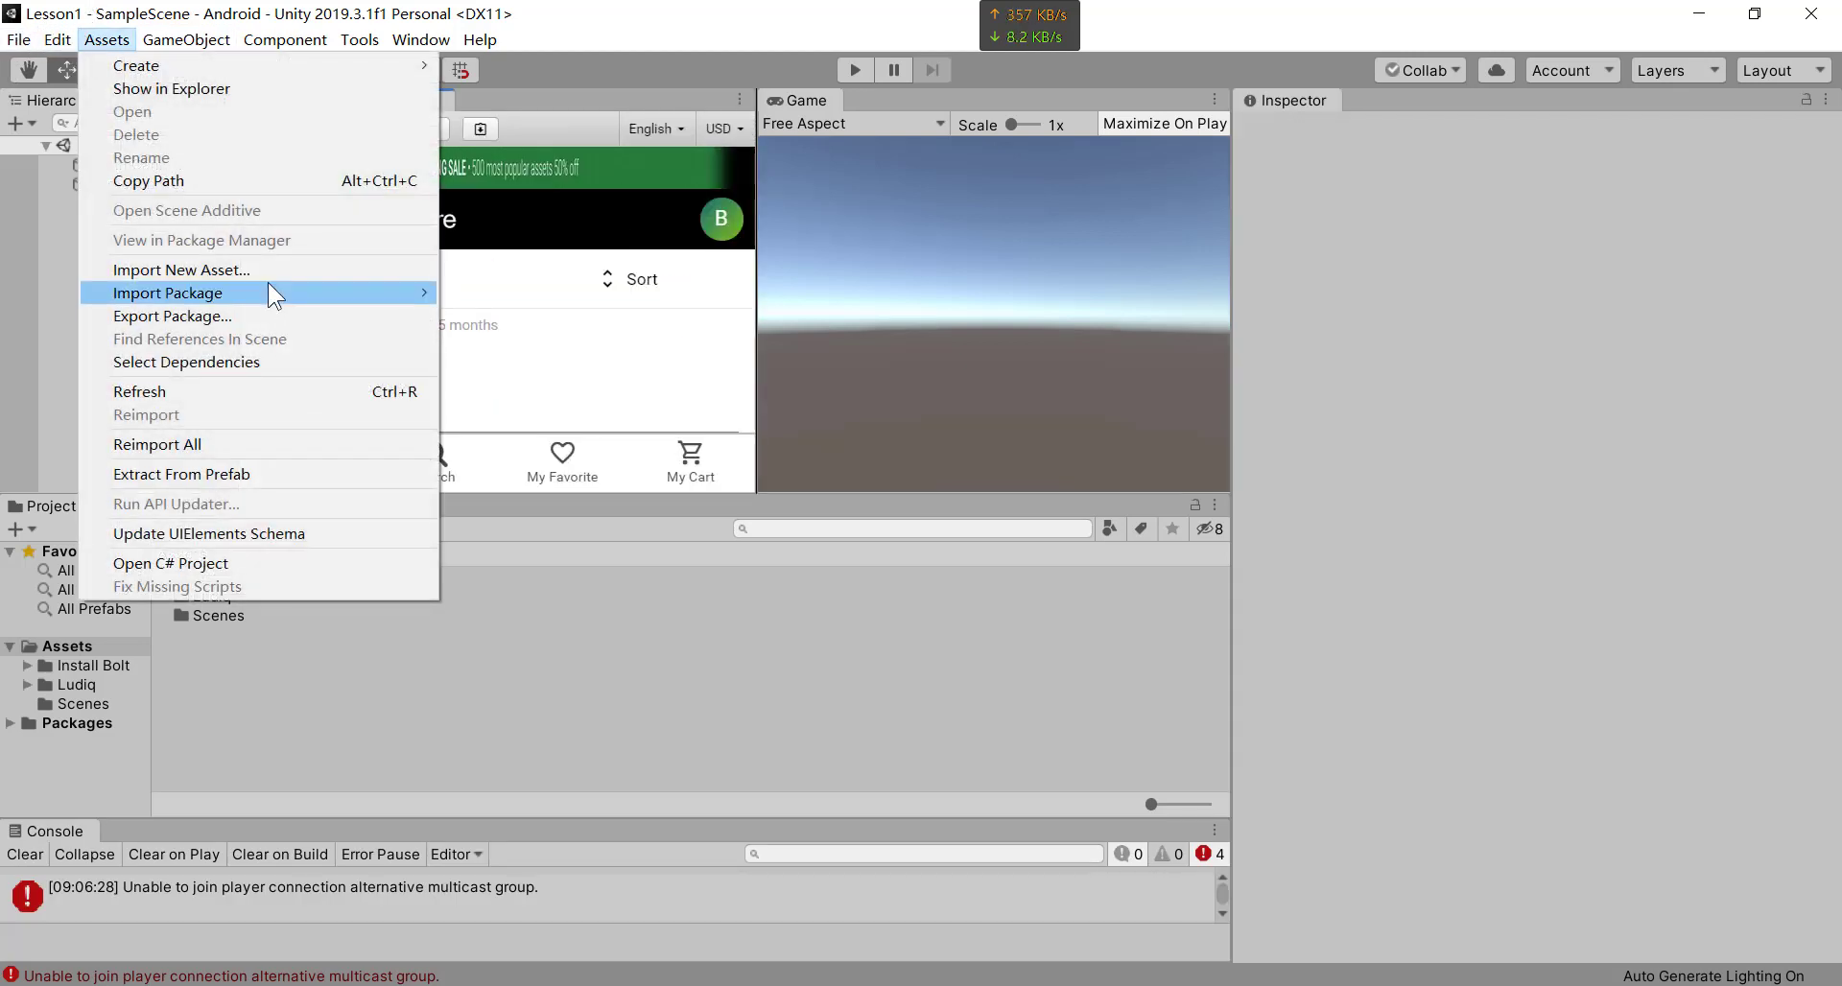
mouse_move(269, 284)
click(566, 291)
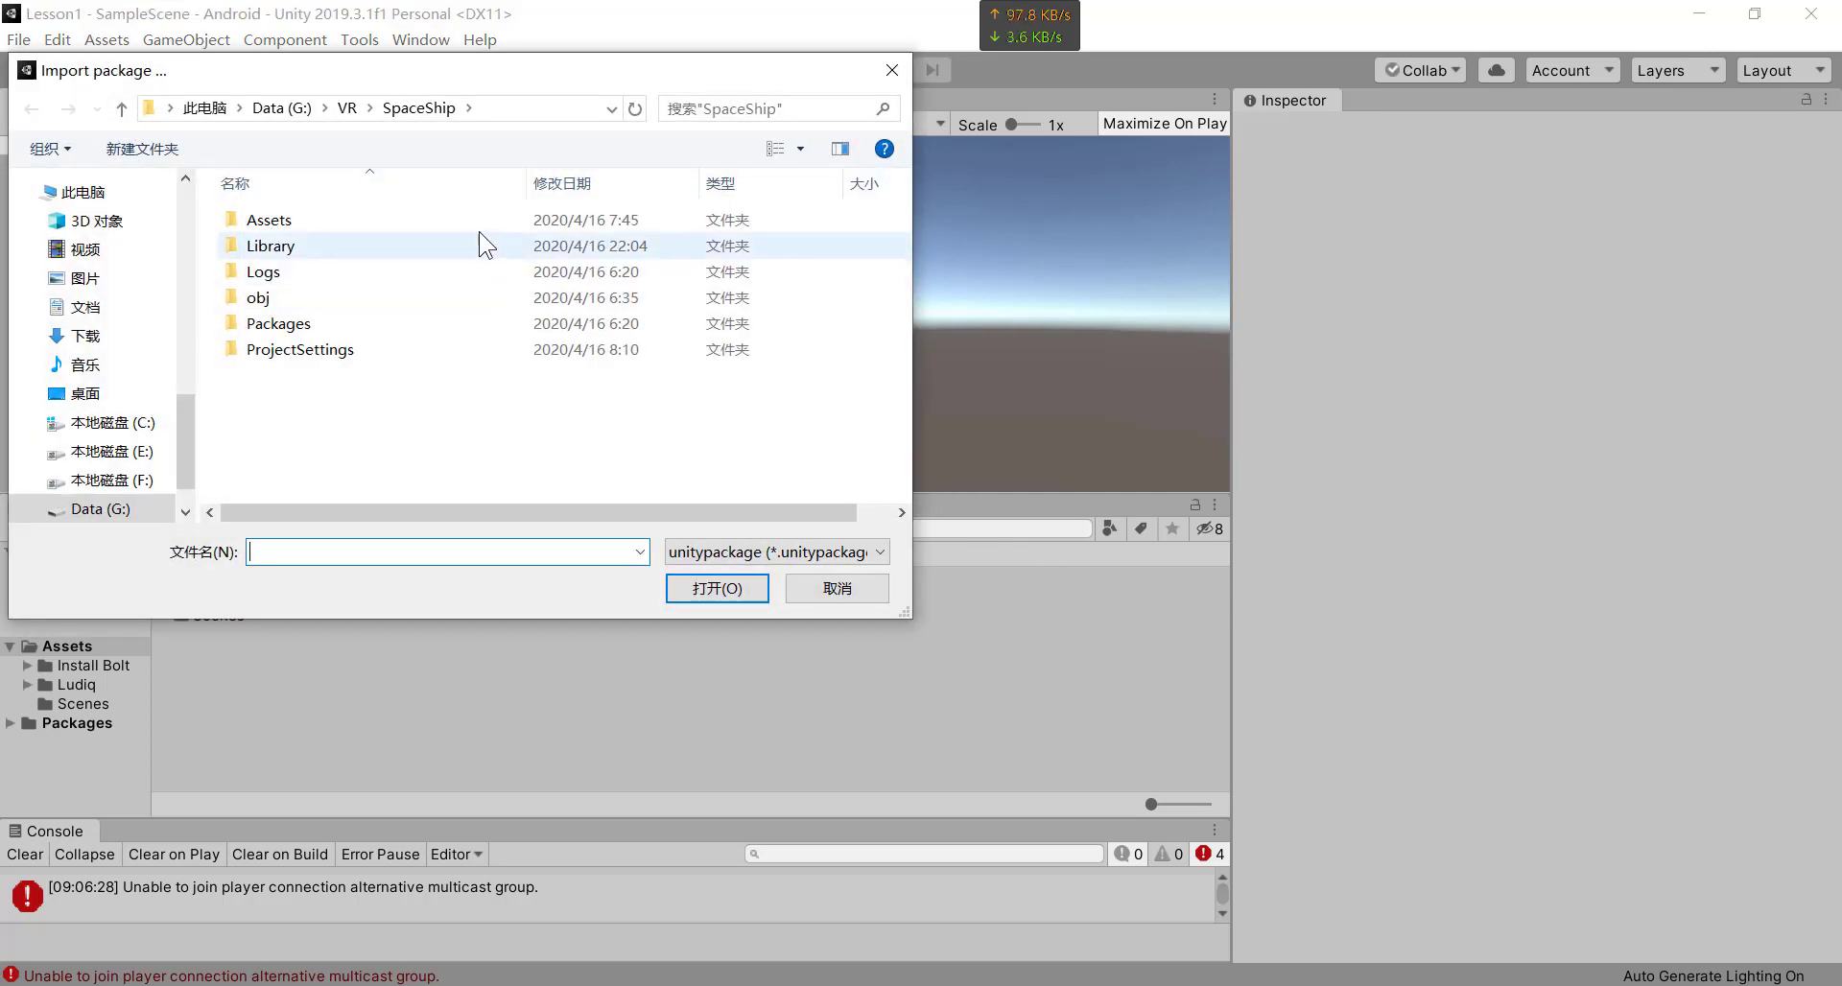
click(144, 480)
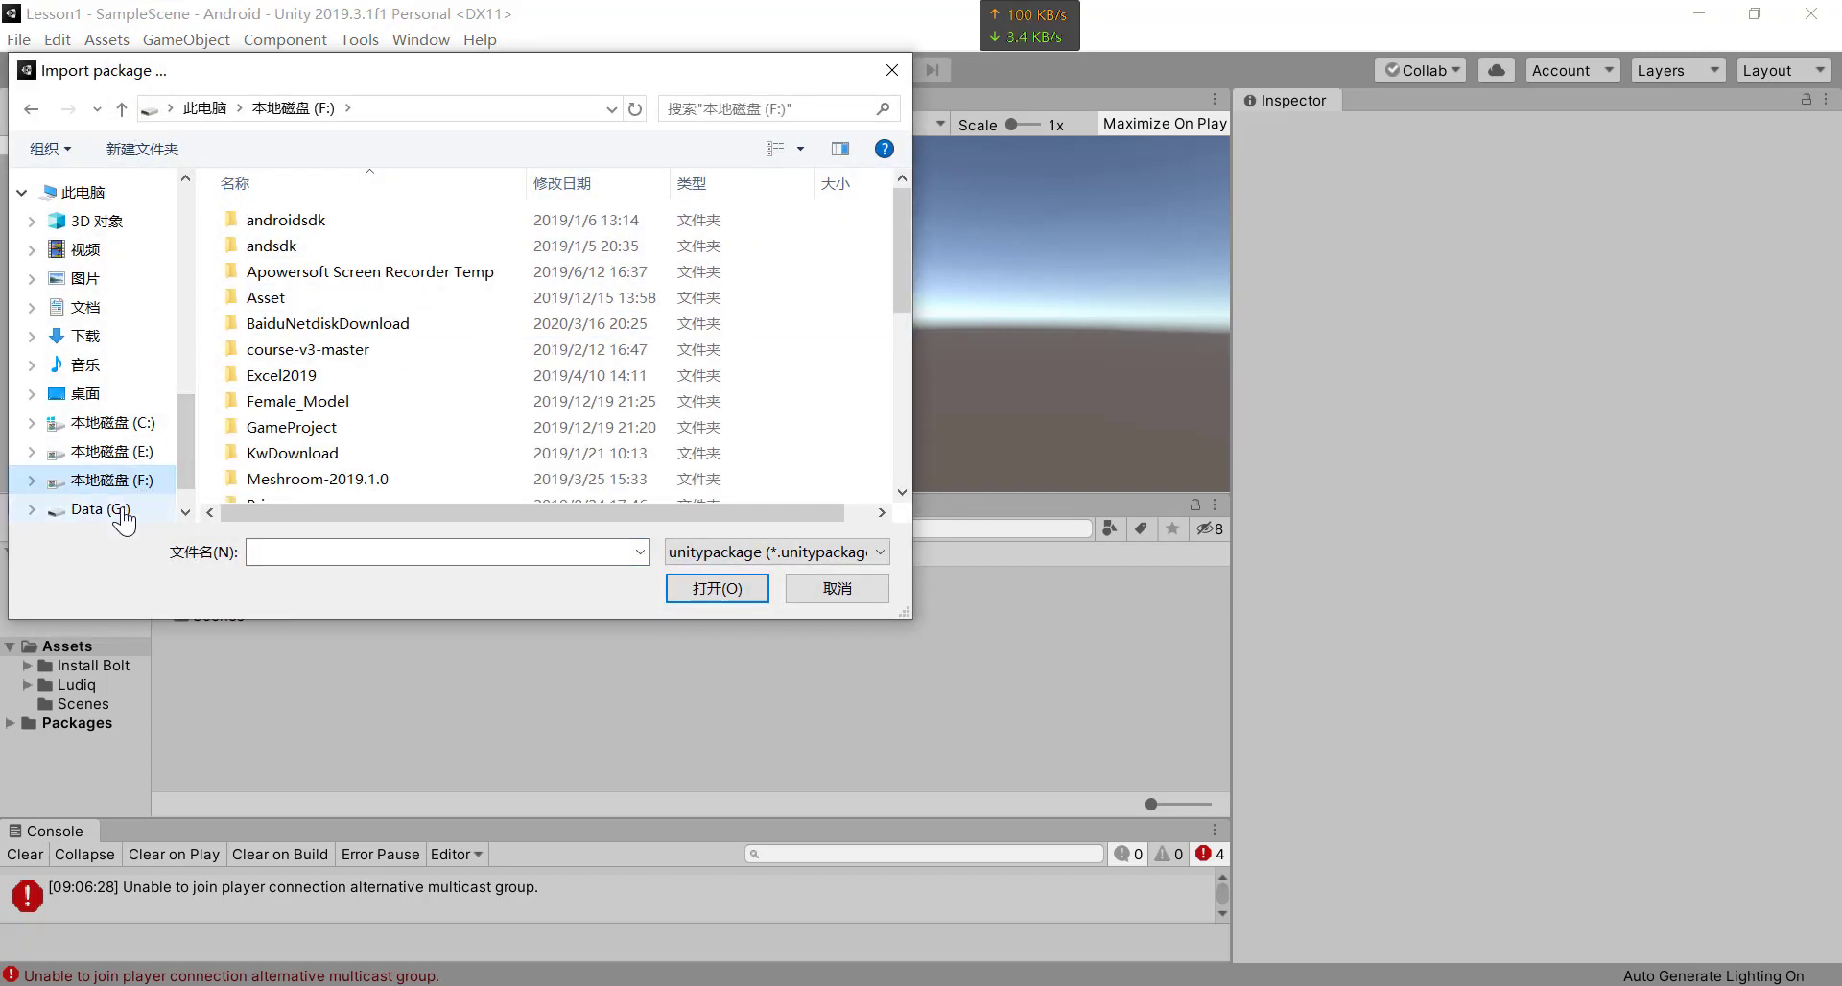
click(119, 510)
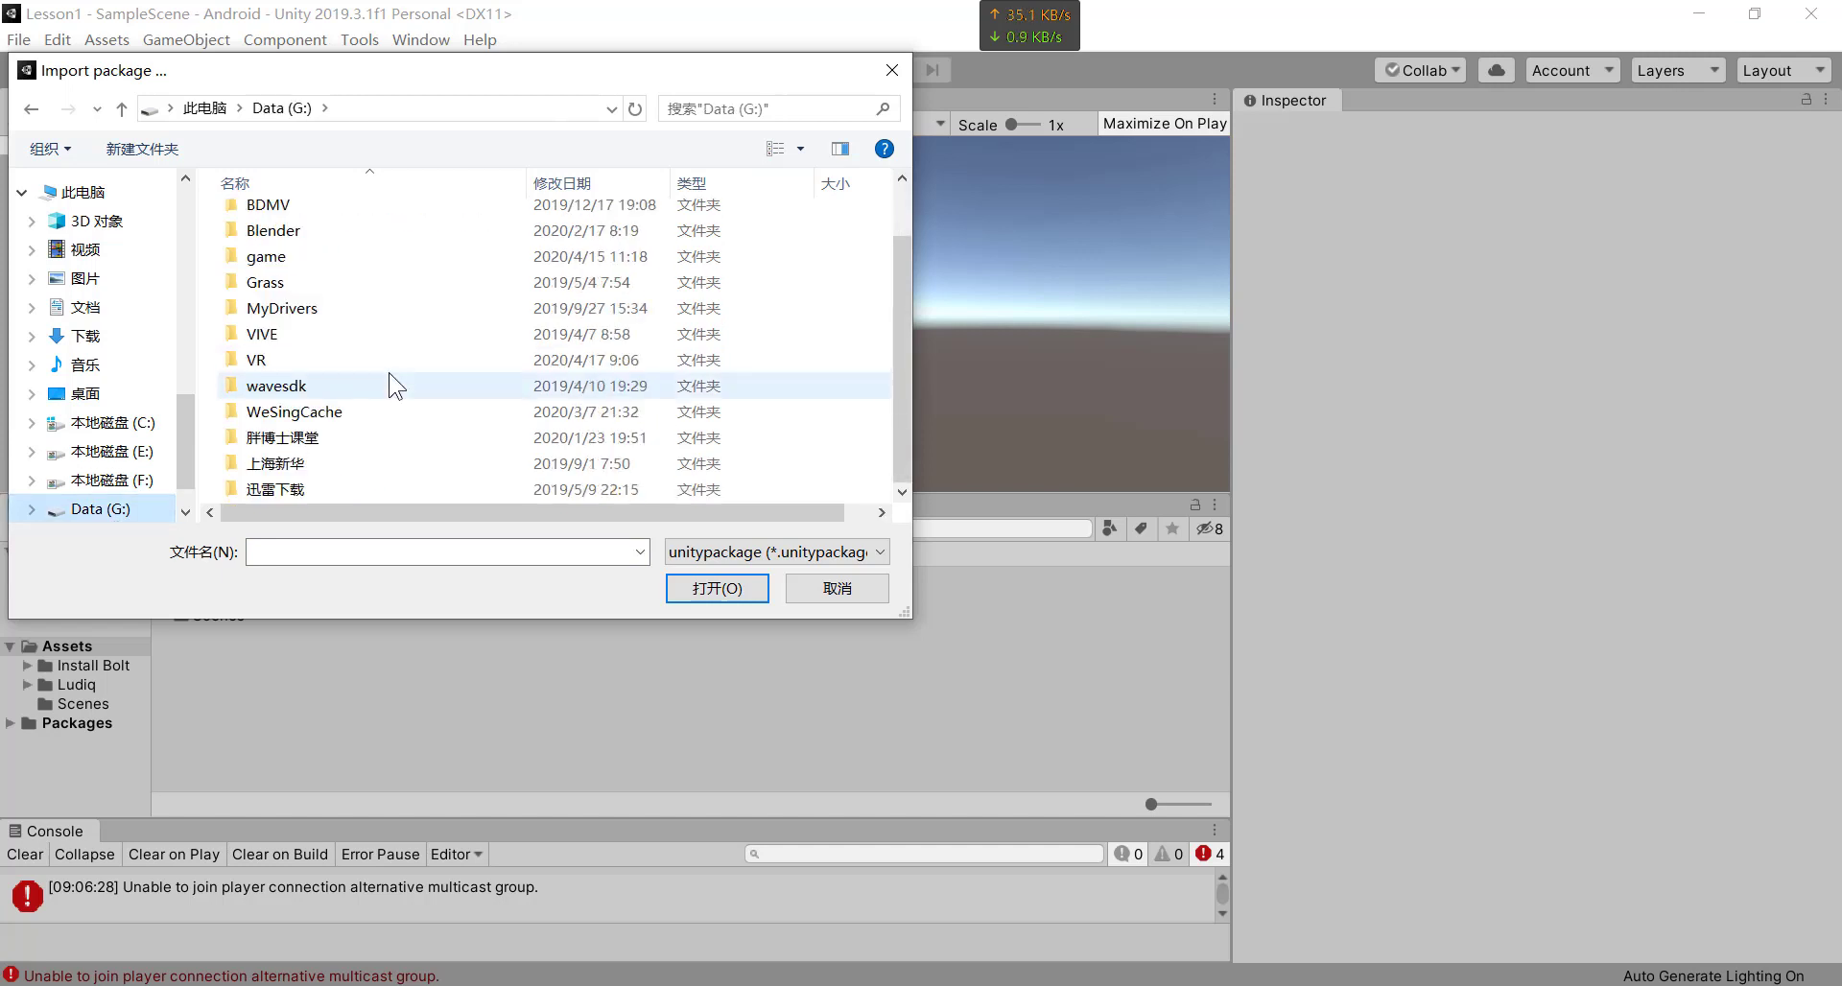
scroll(377, 448, up, 1)
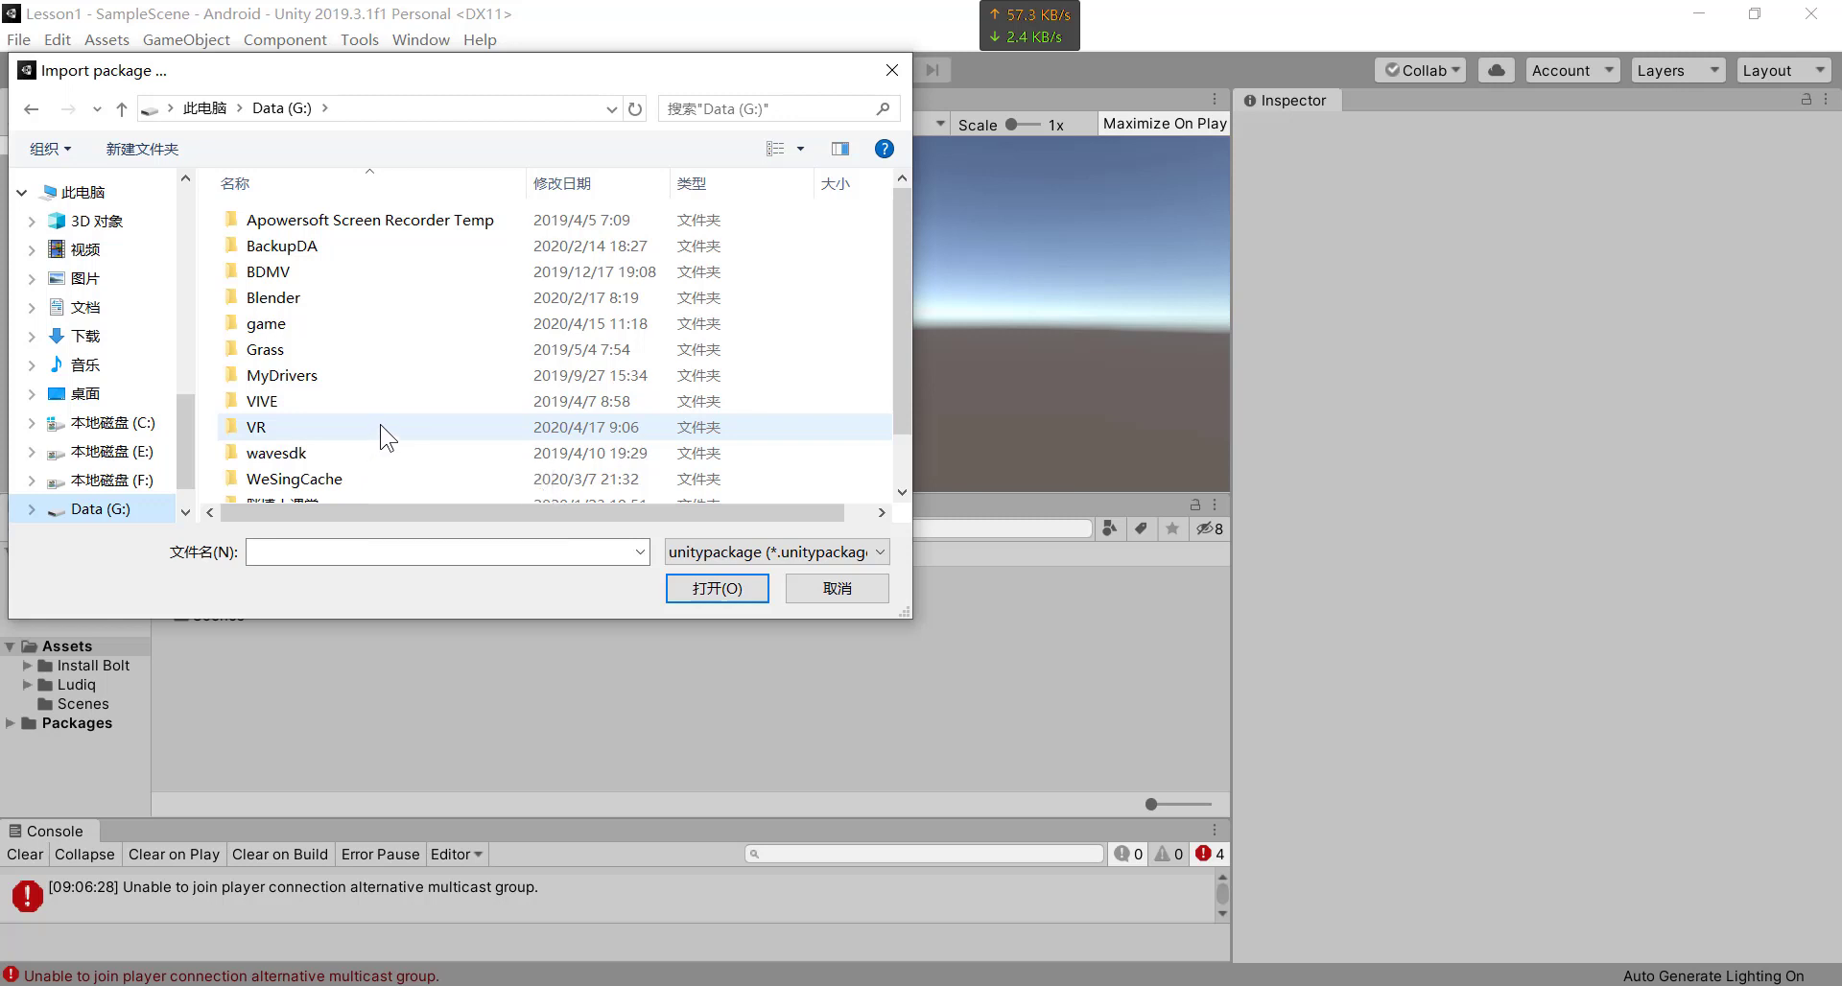
scroll(383, 436, down, 1)
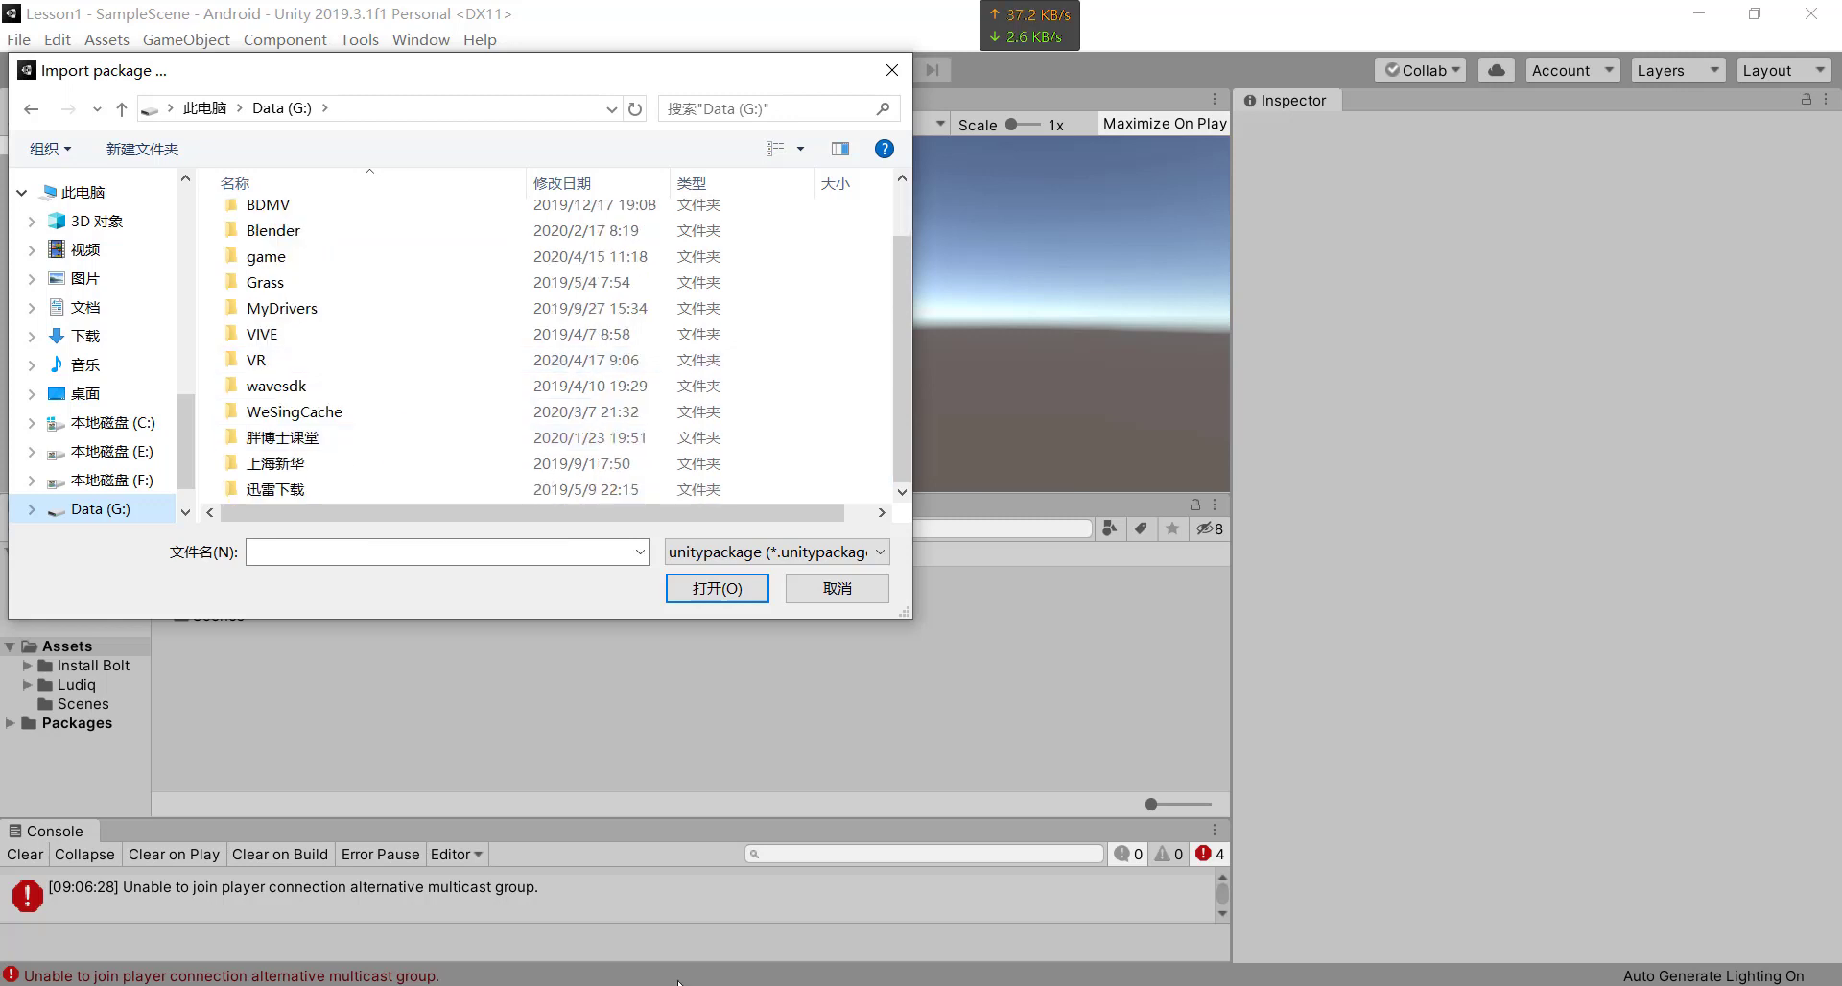
- Search the web for "wavesdk" in Chrome, then return to Unity's package import dialog
click(338, 985)
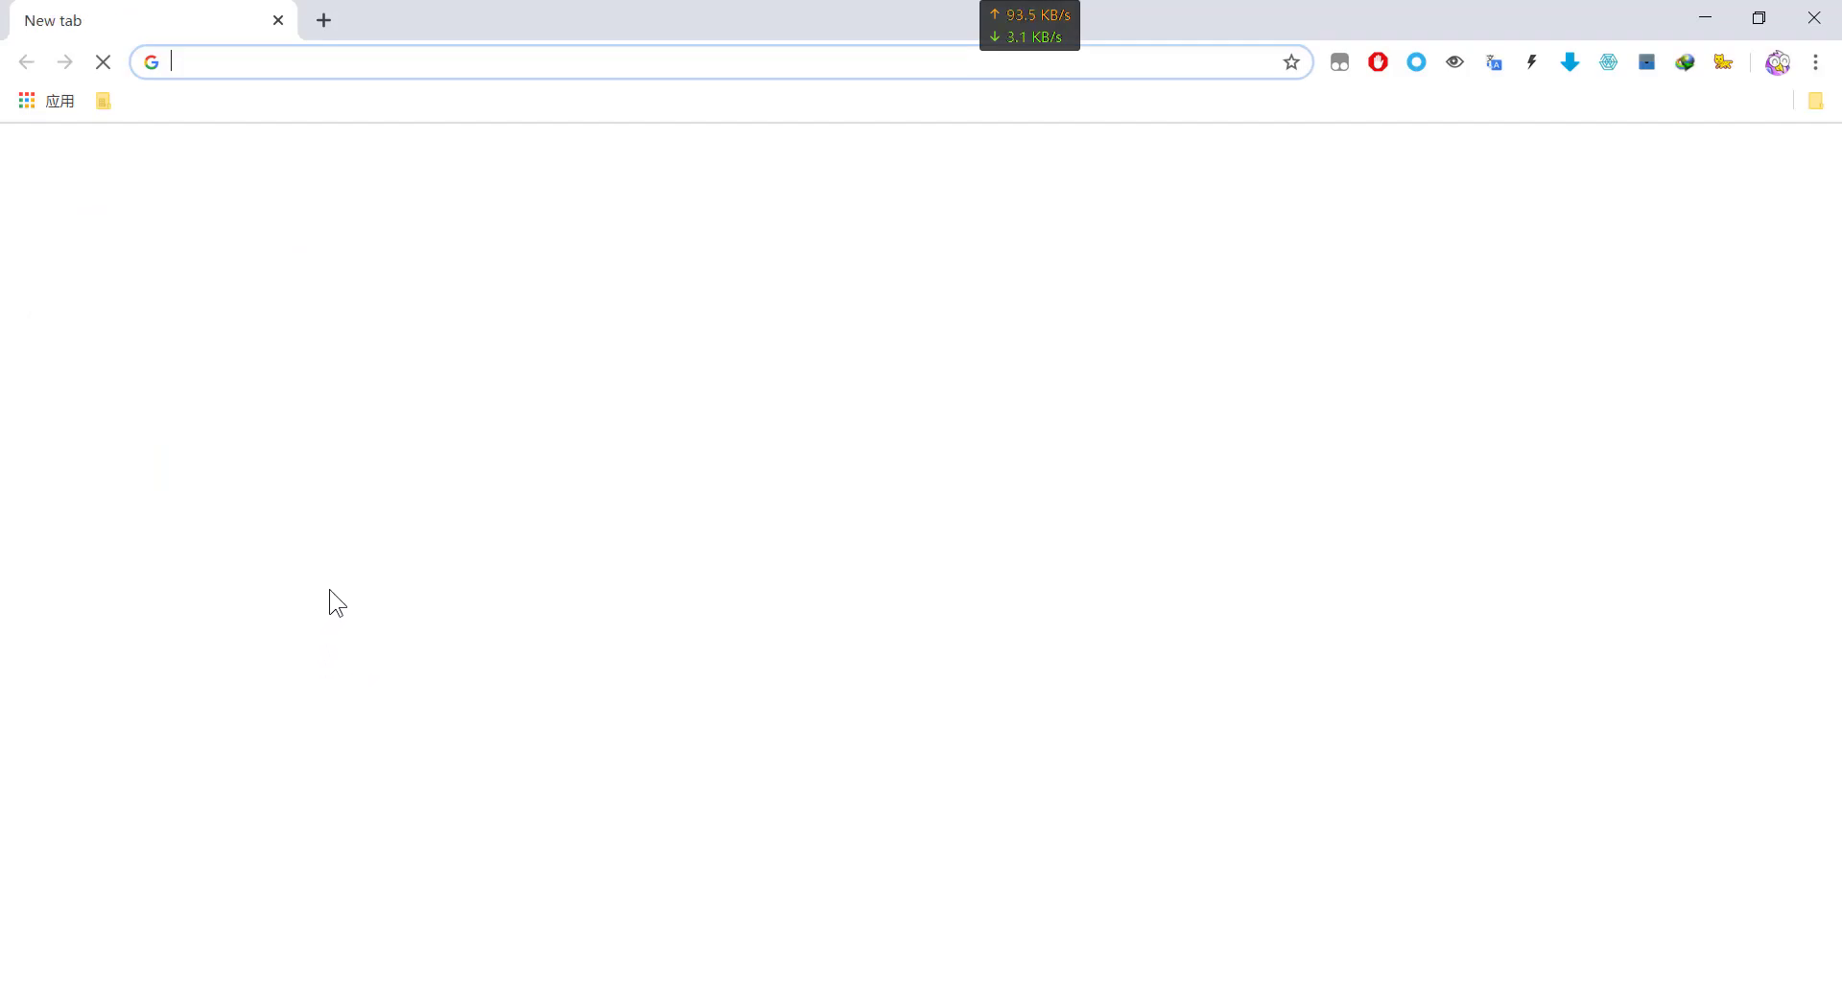
text(wavesdk)
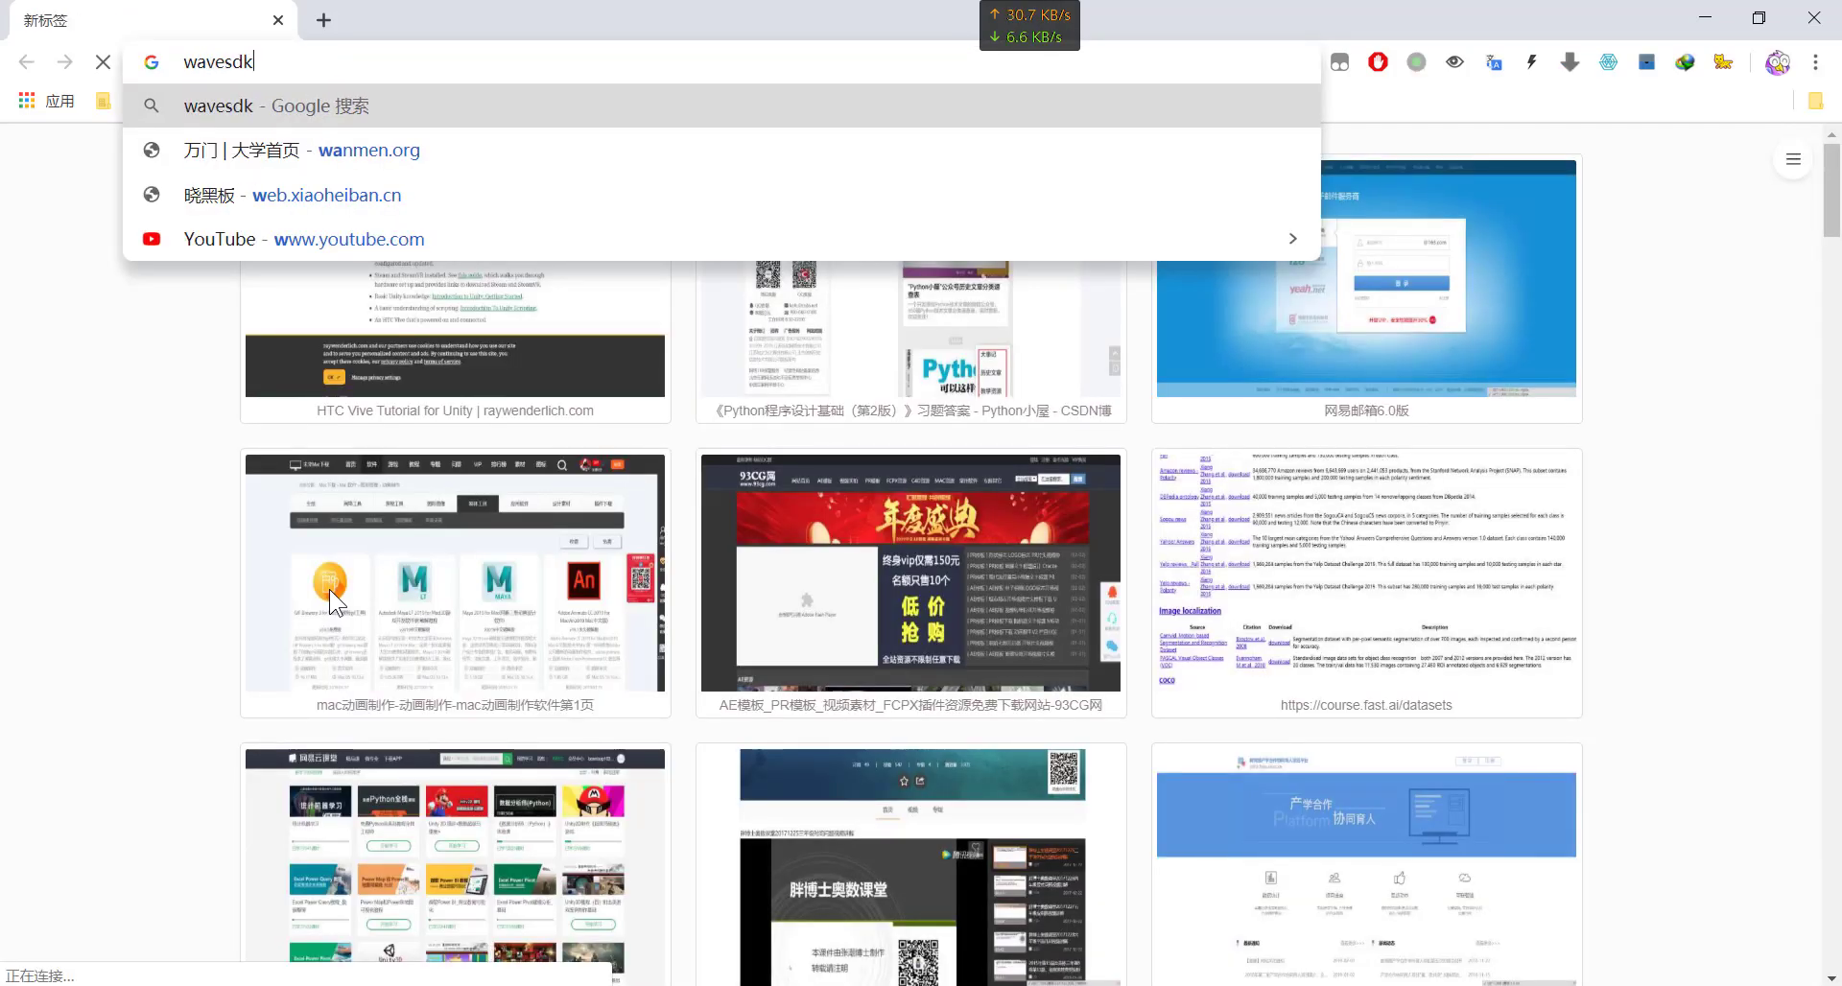
key(Return)
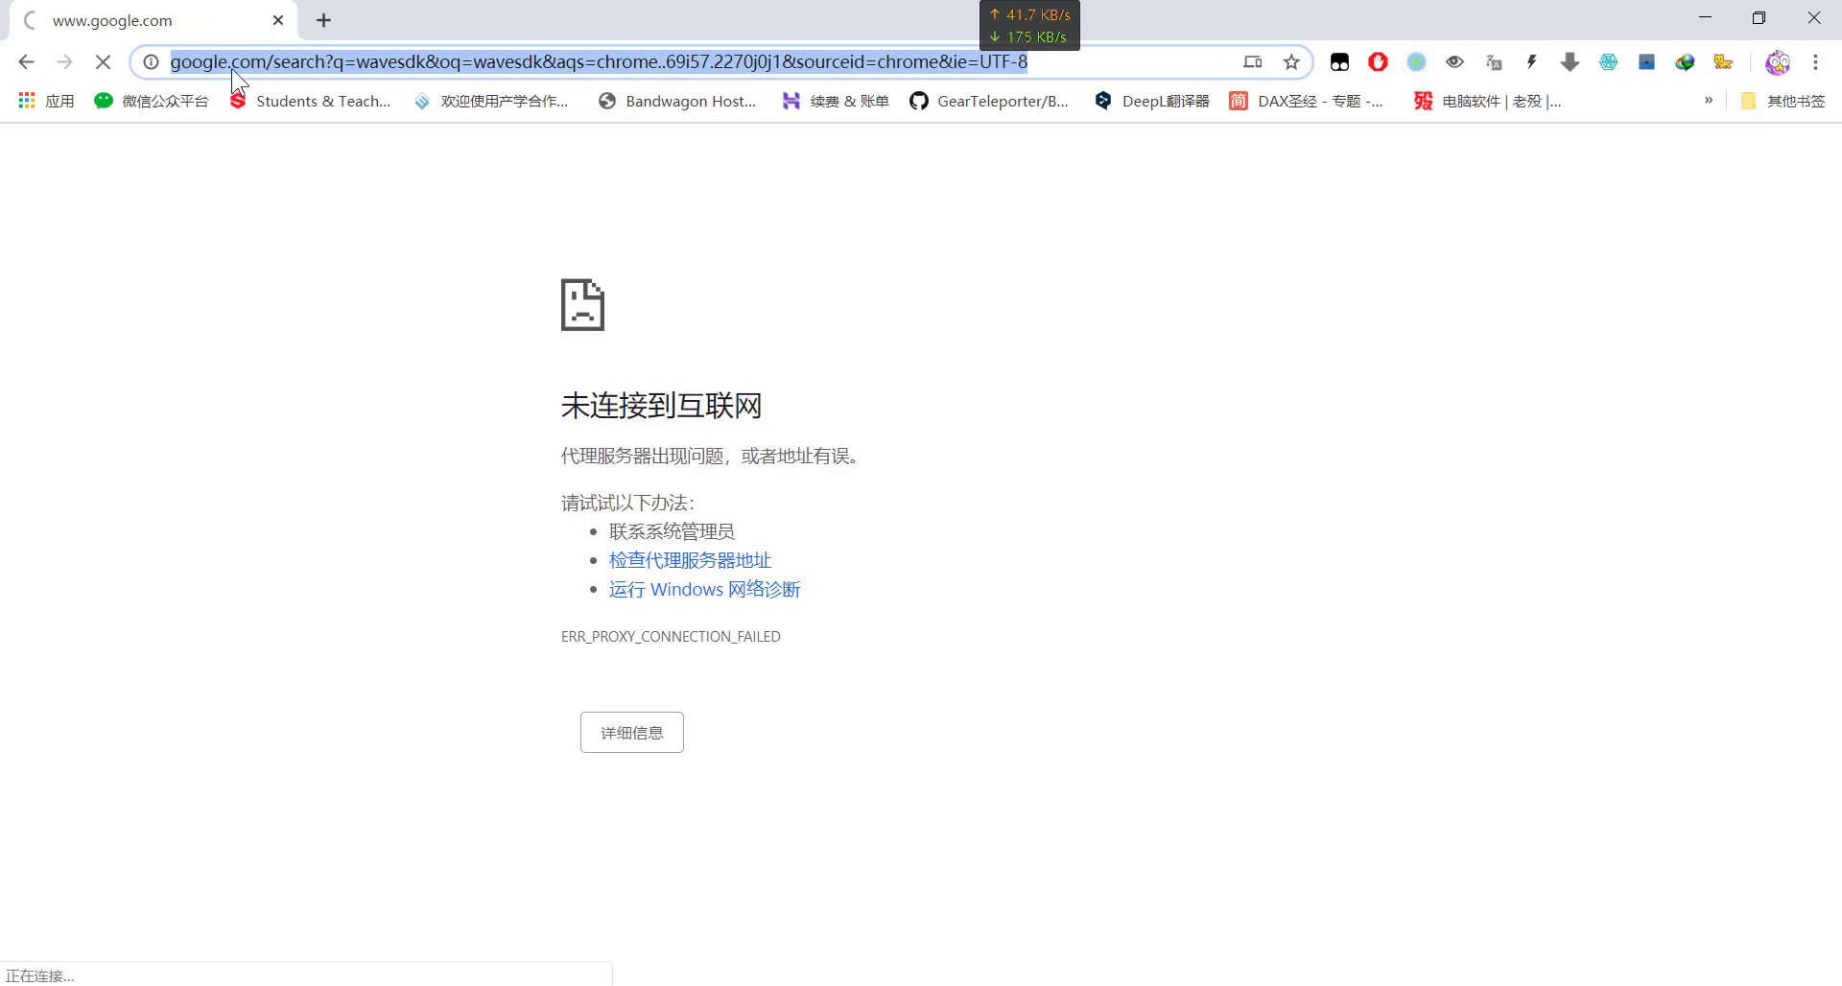
click(104, 64)
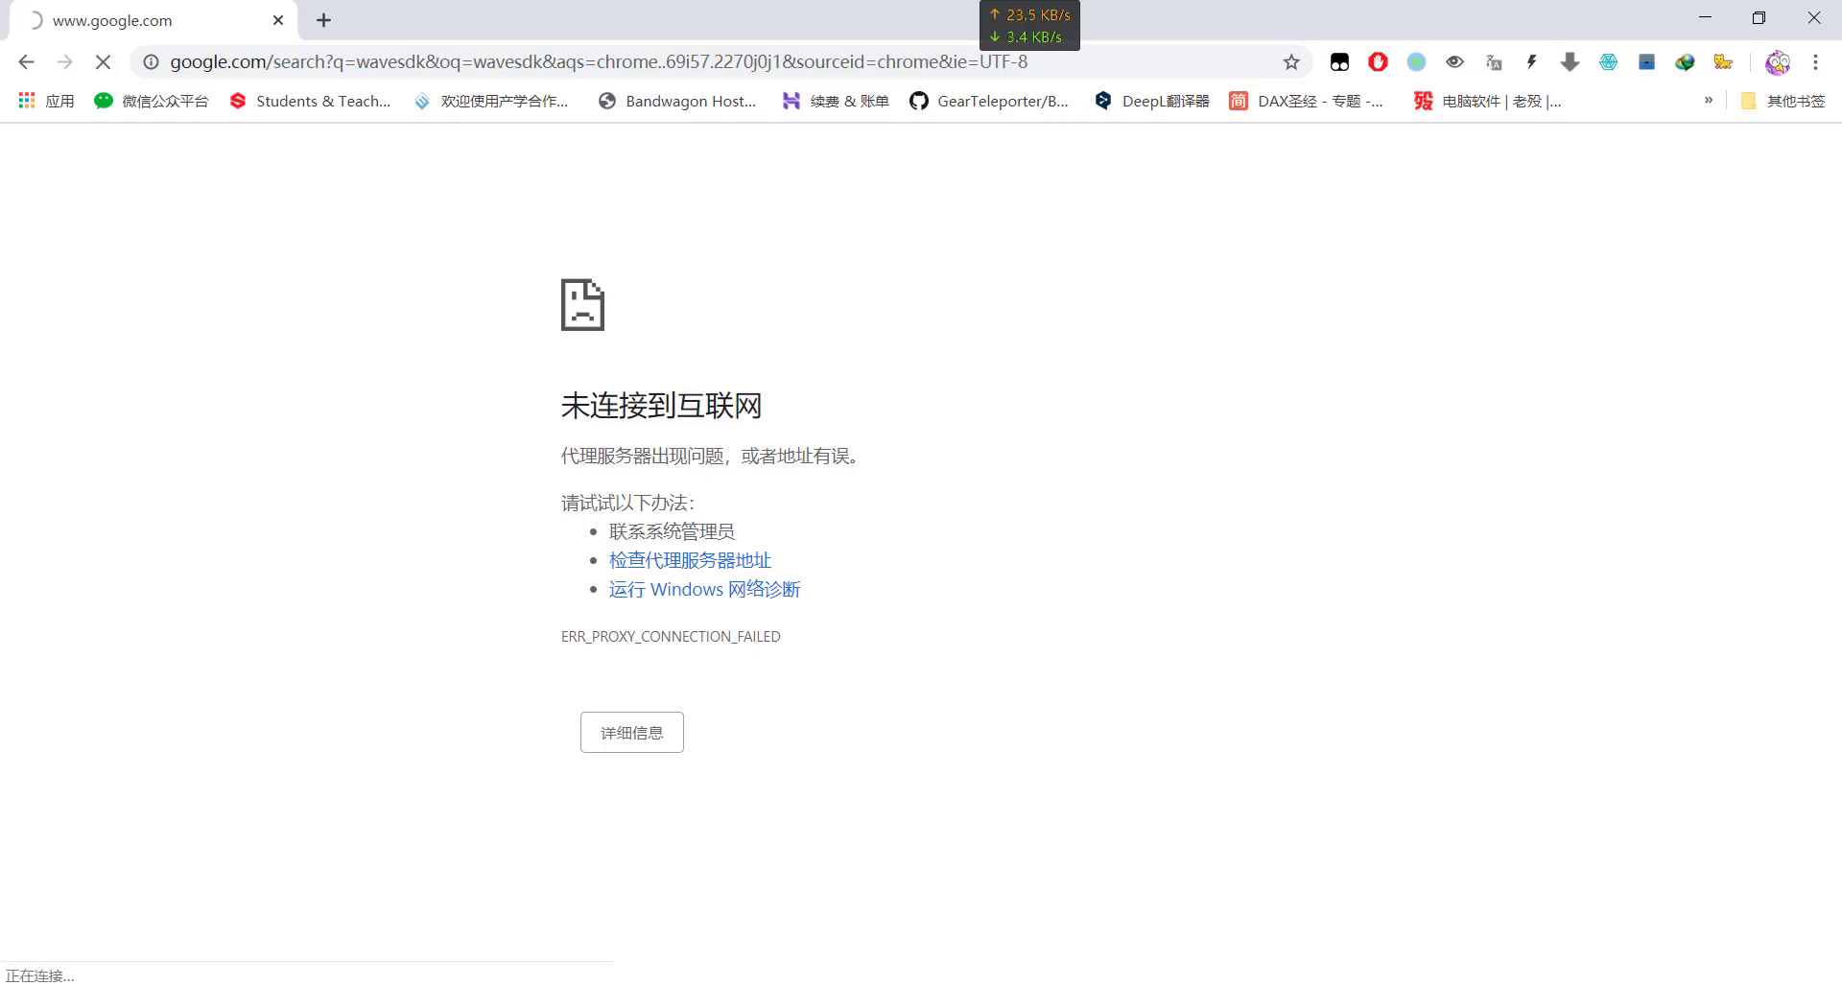
key(alt+Tab)
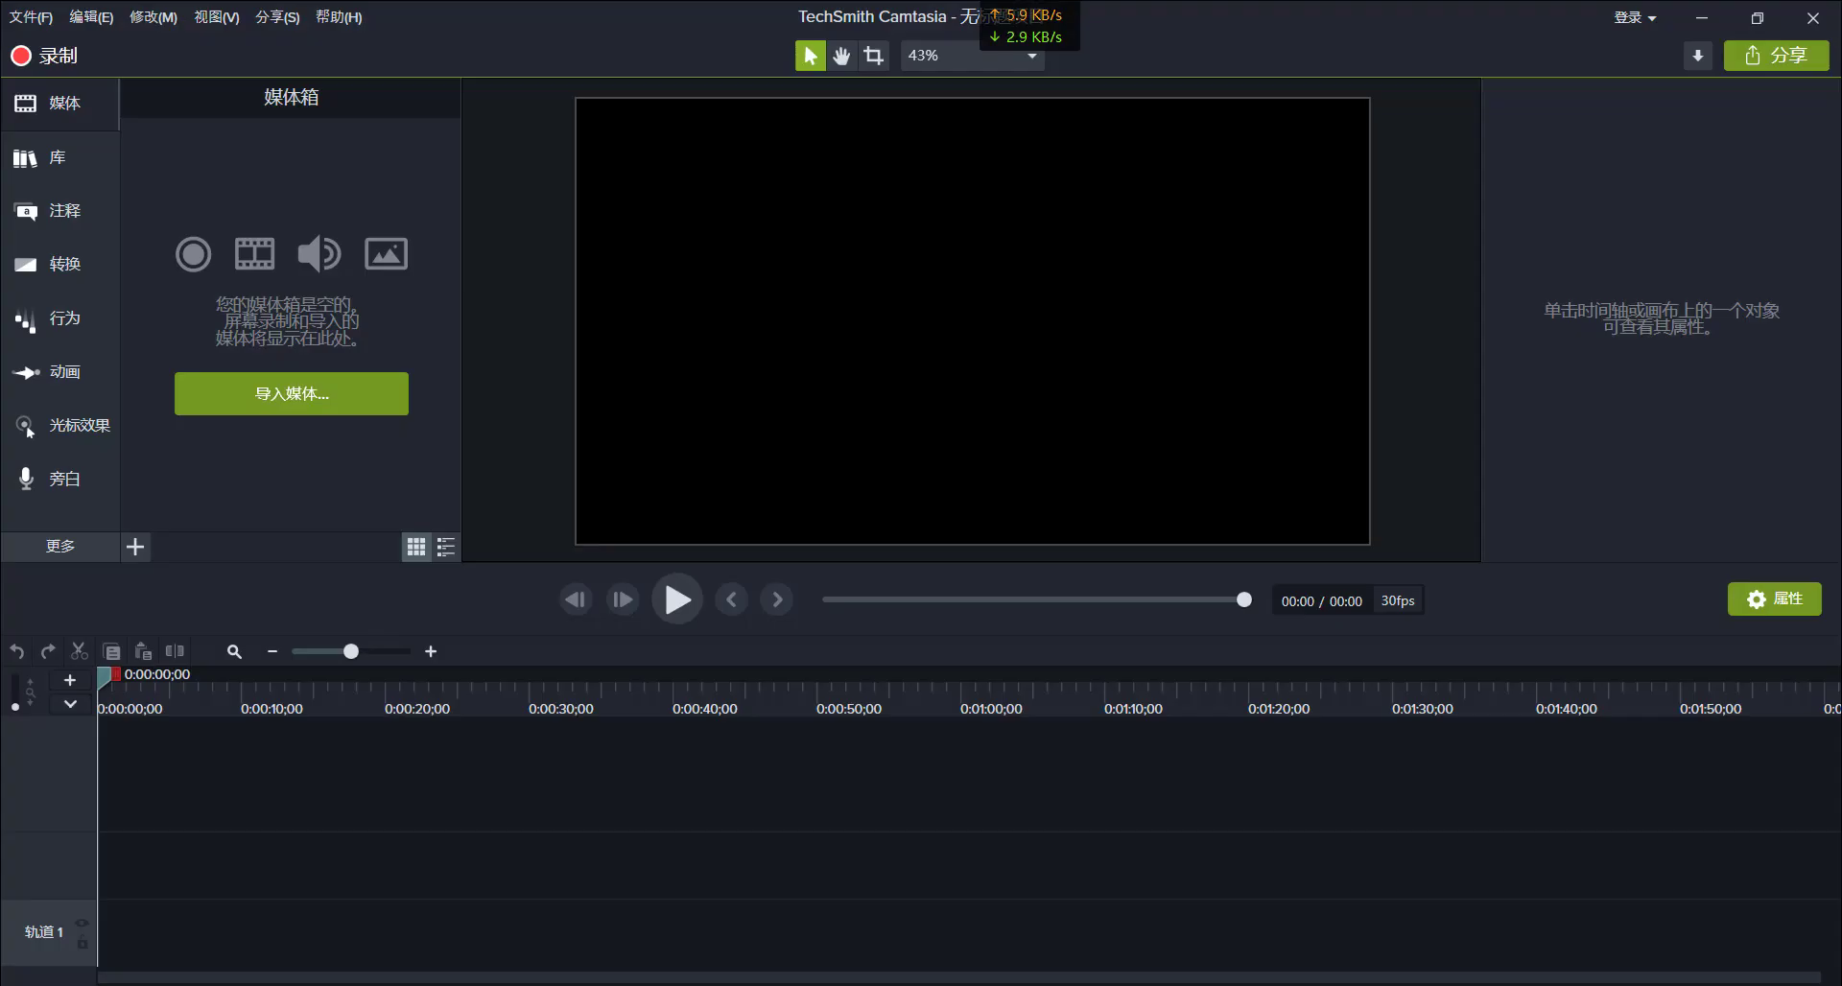
key(alt+Tab)
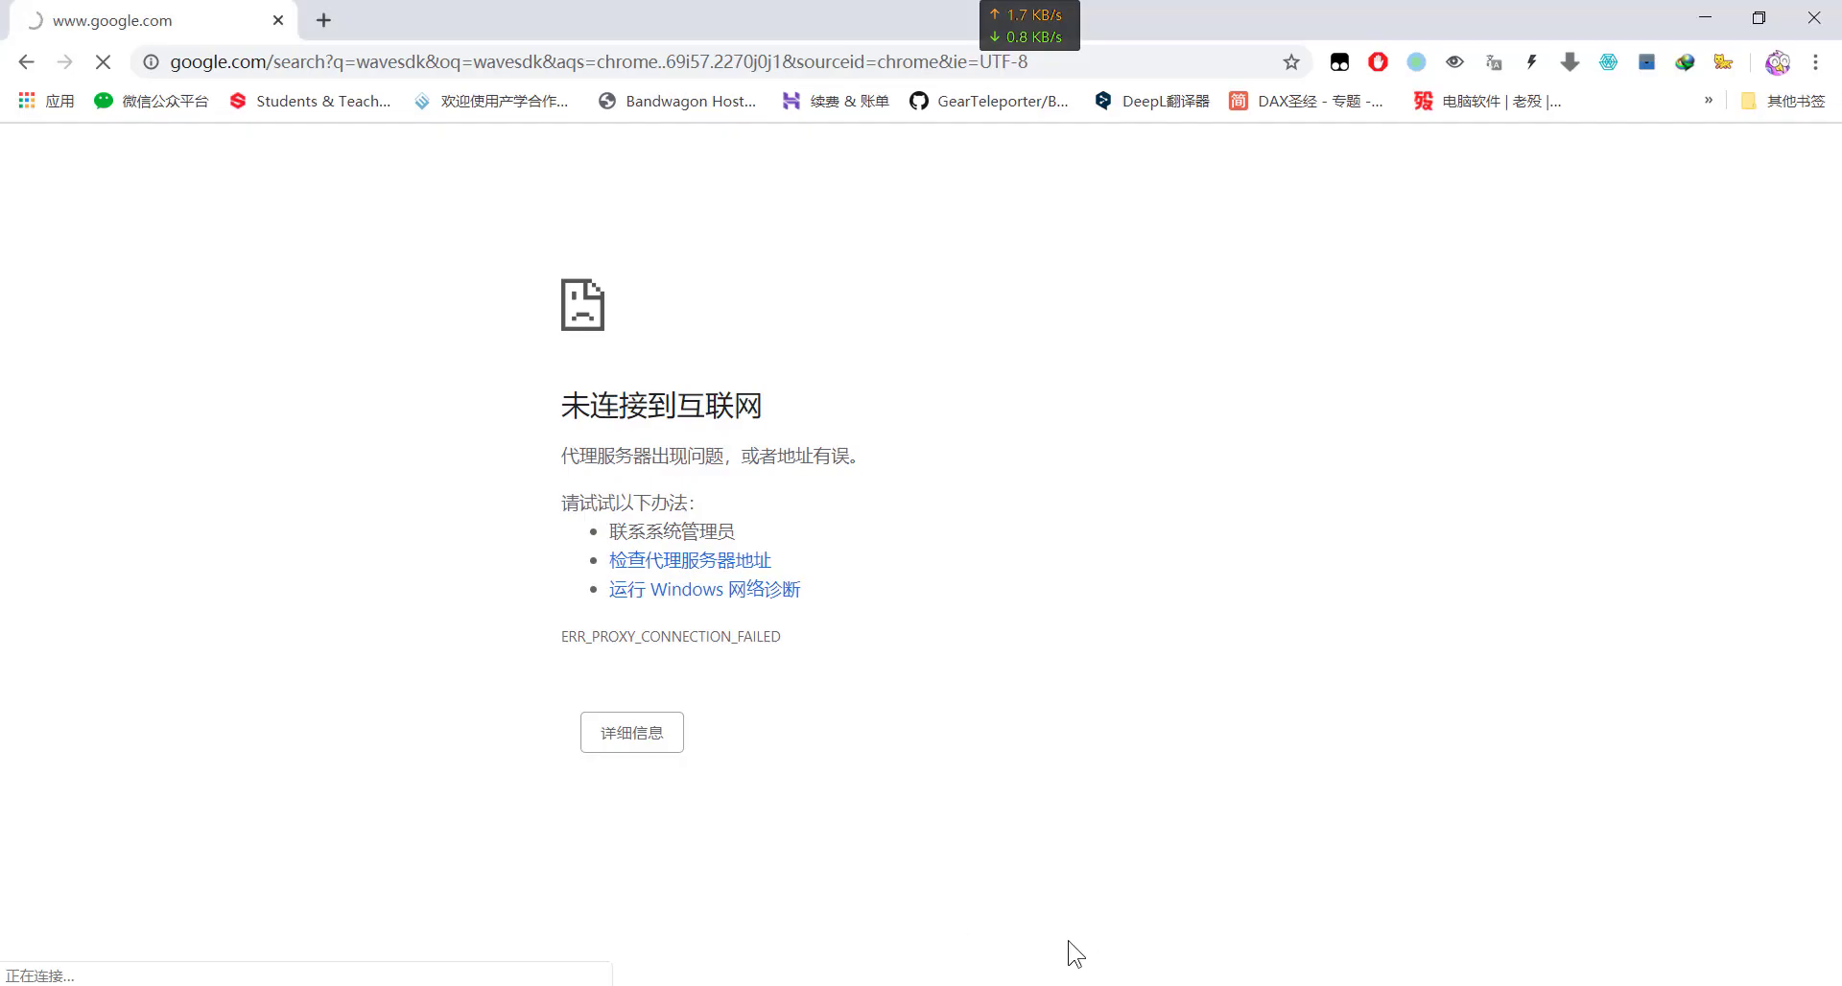
key(alt+Tab)
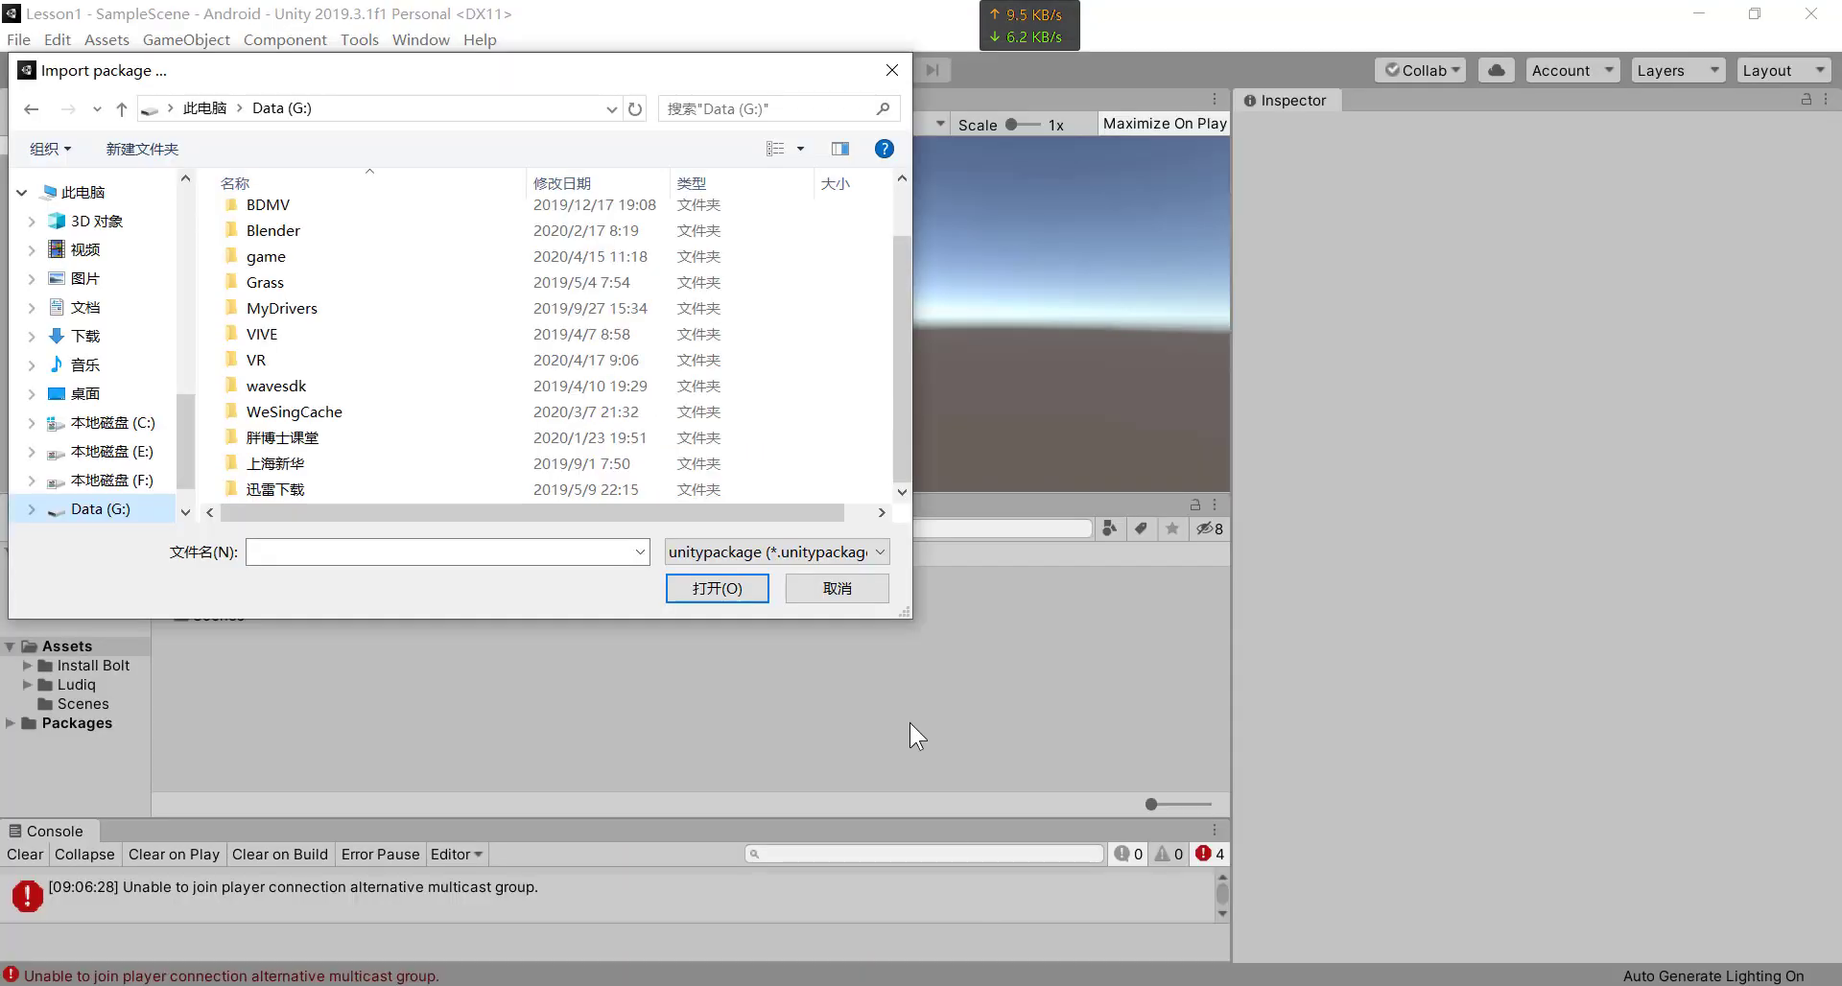
- Import the complete wvr_unity_sdk.unitypackage from the wave_3.1.6/plugins/unity folder on drive F:
click(400, 391)
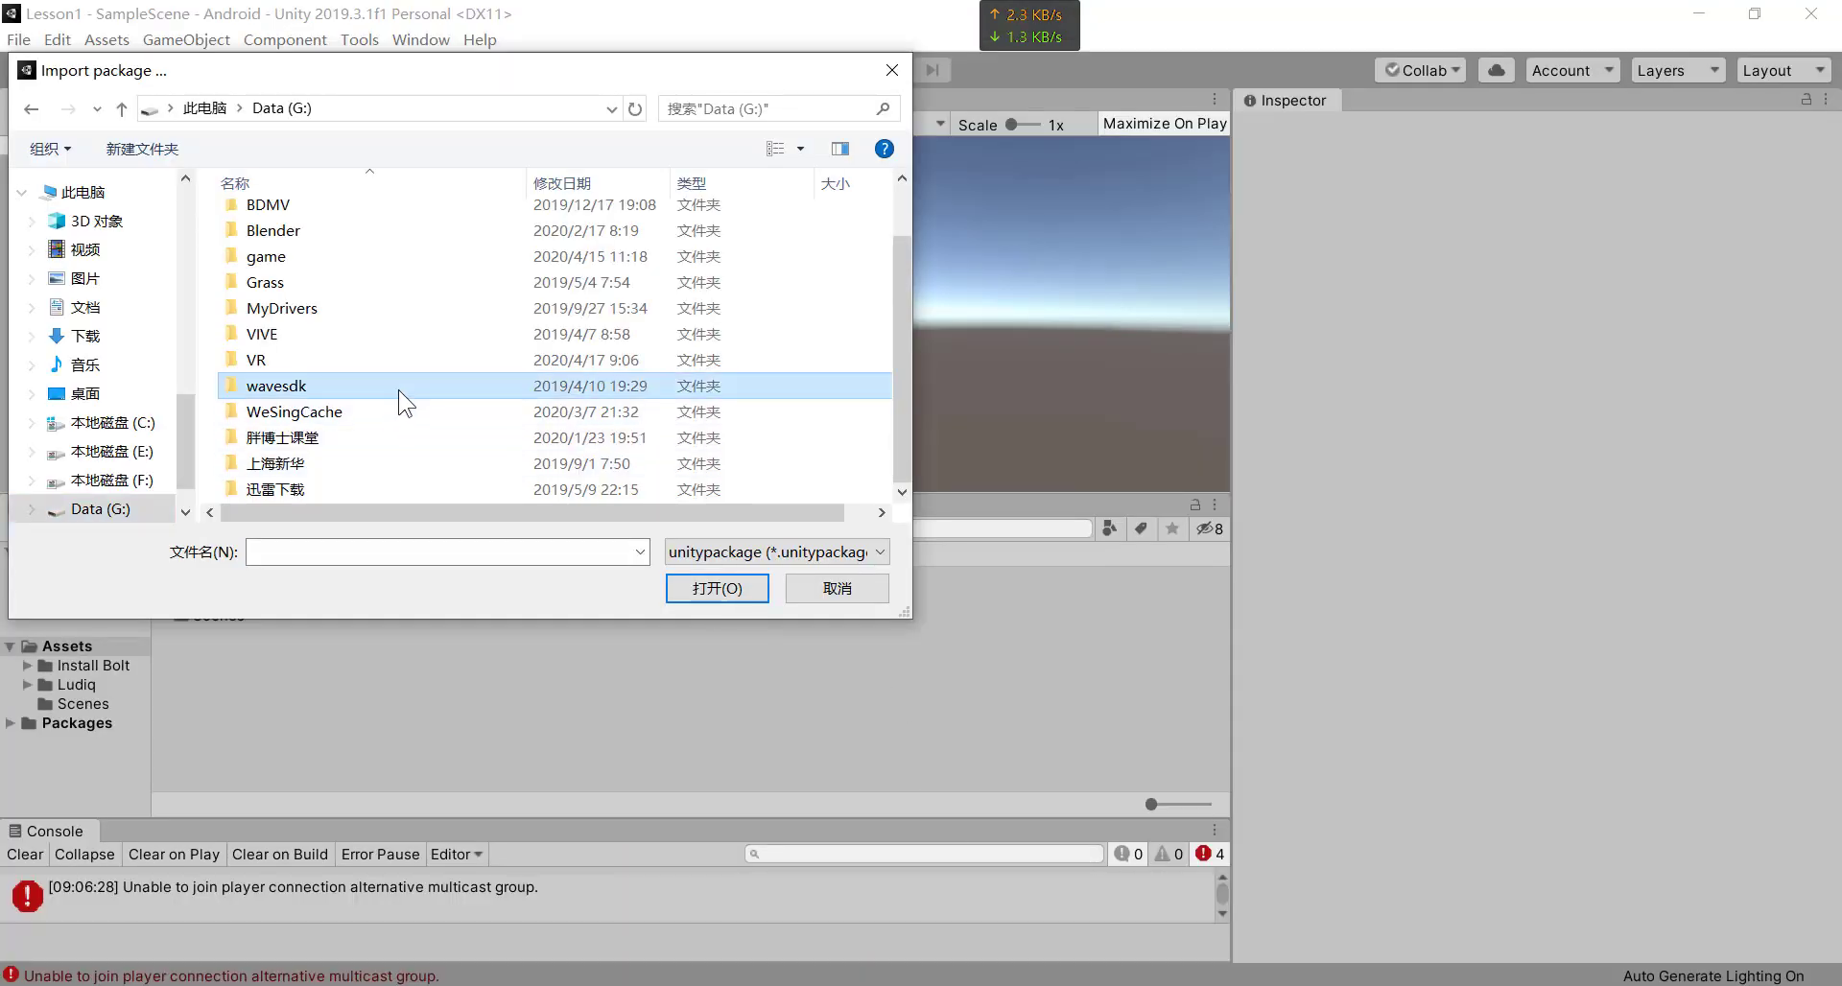
click(105, 480)
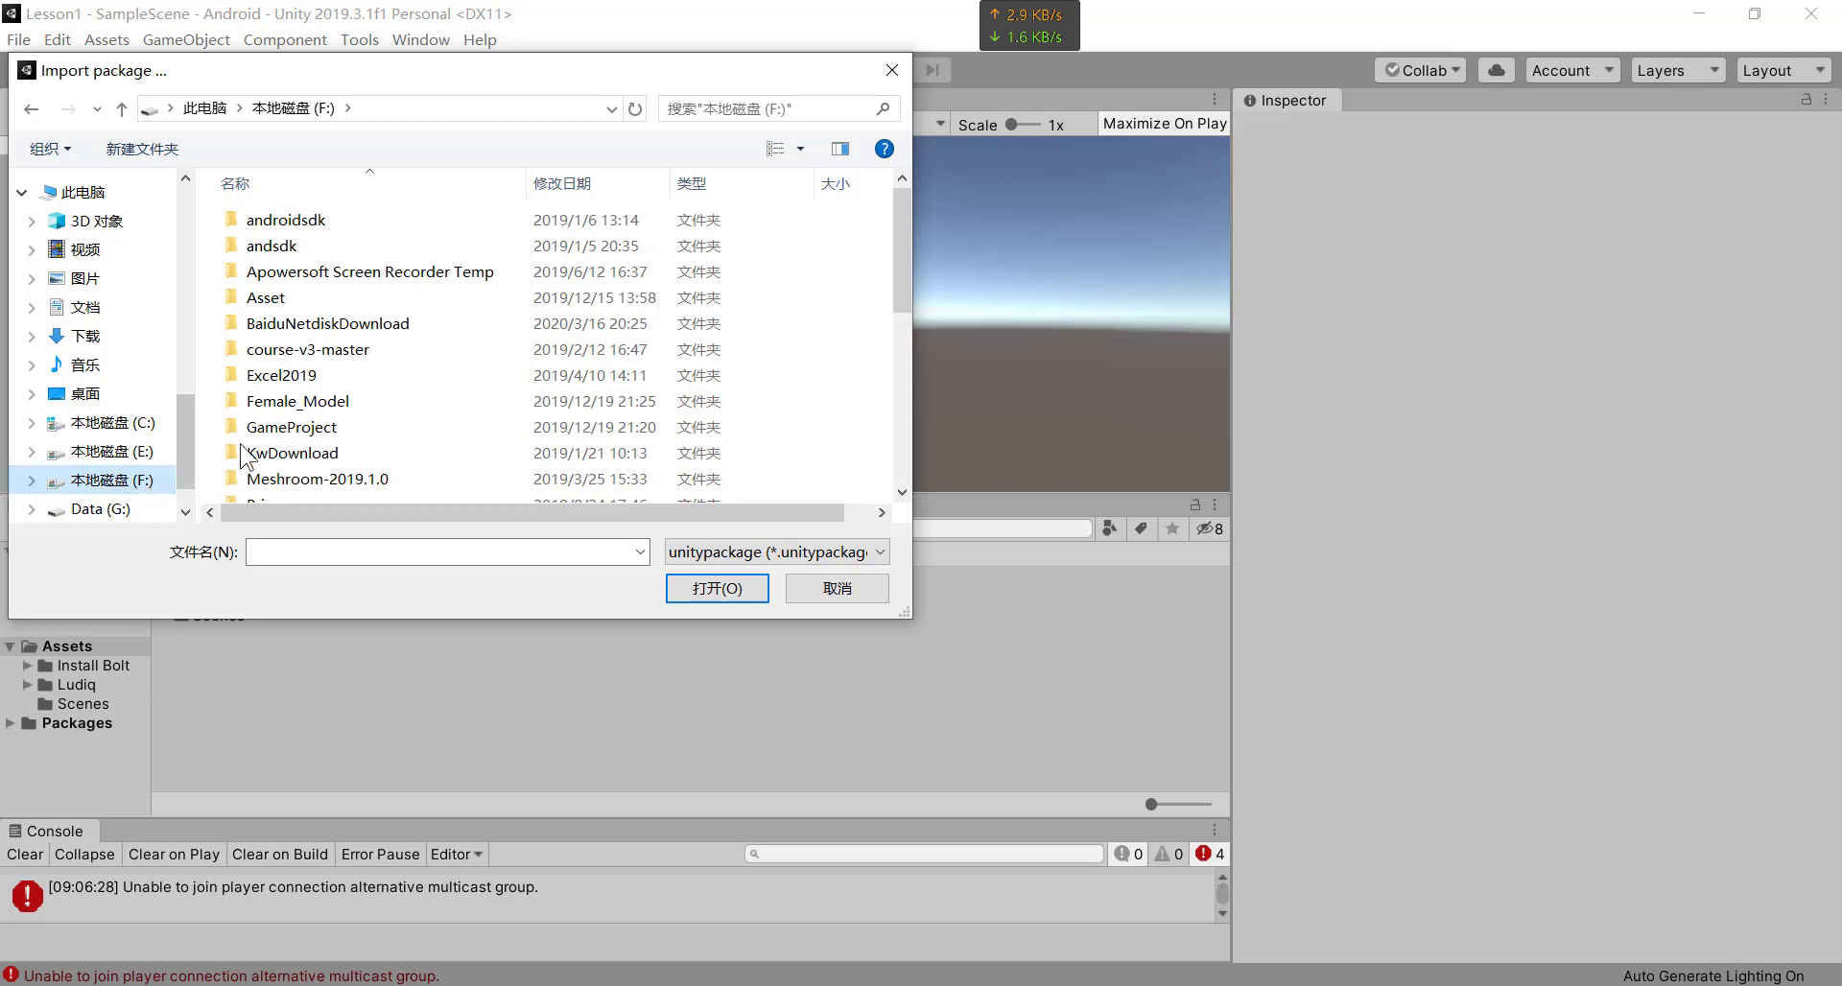
scroll(341, 437, down, 4)
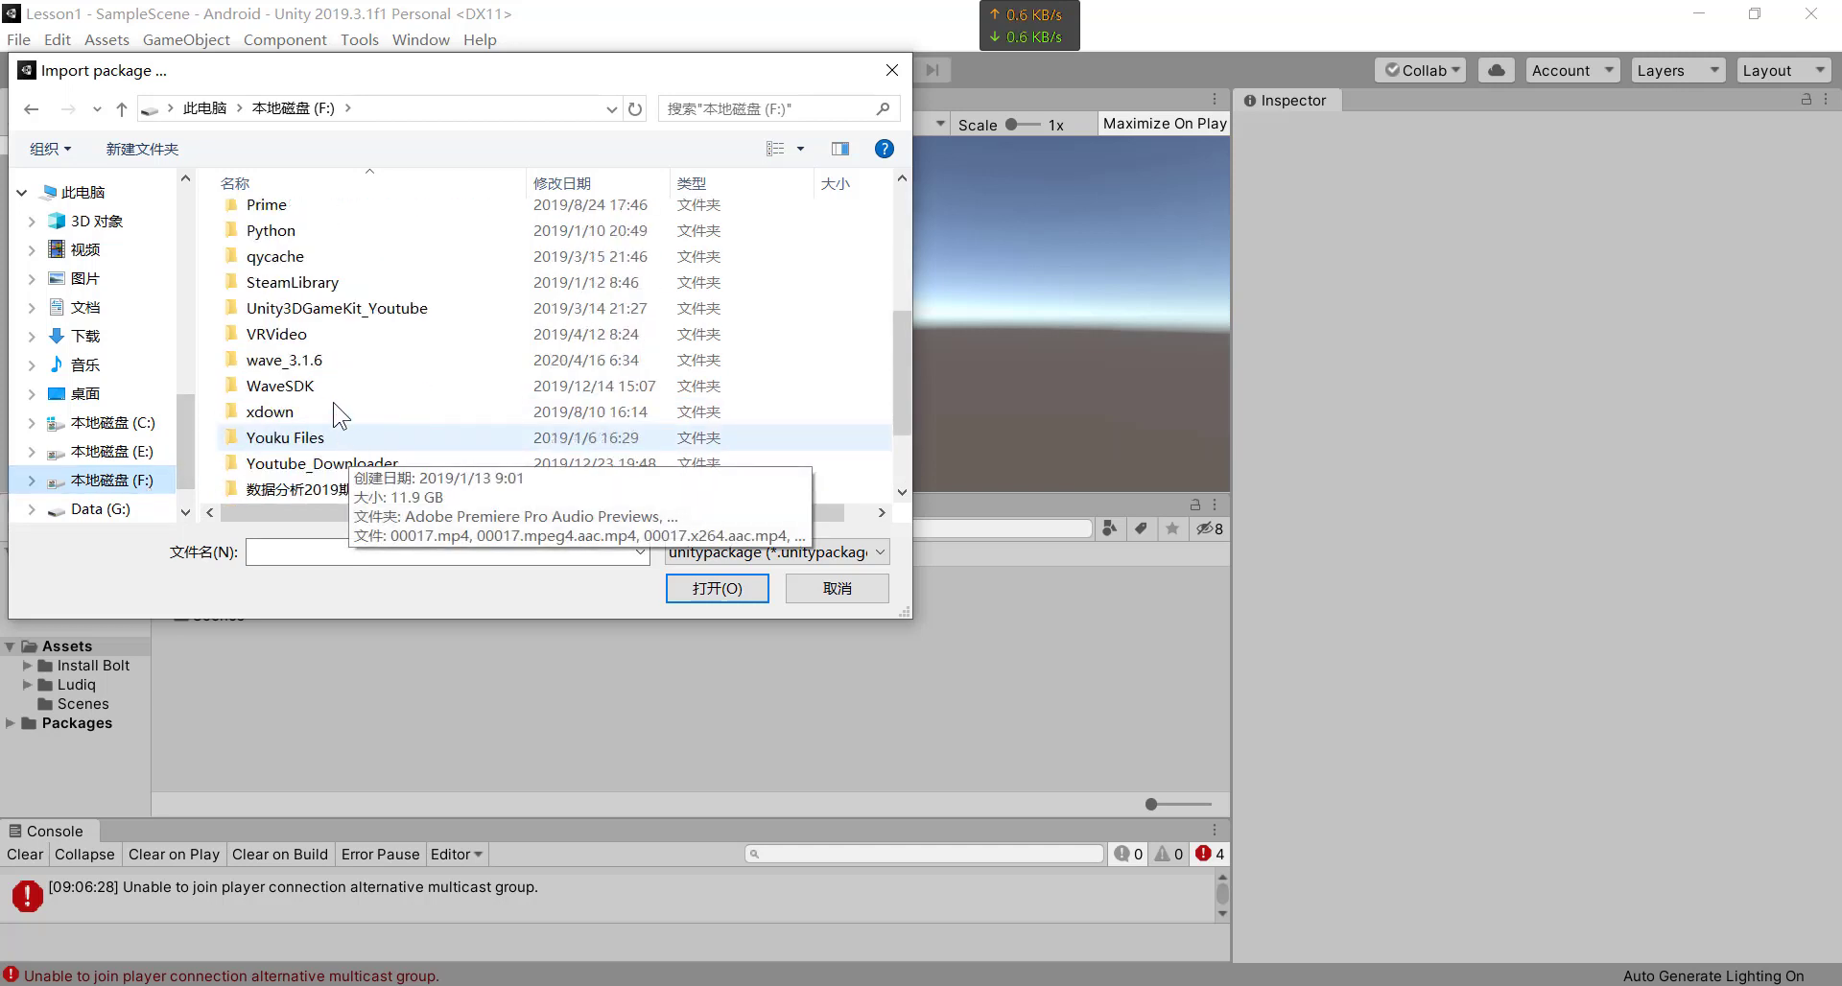
double_click(329, 362)
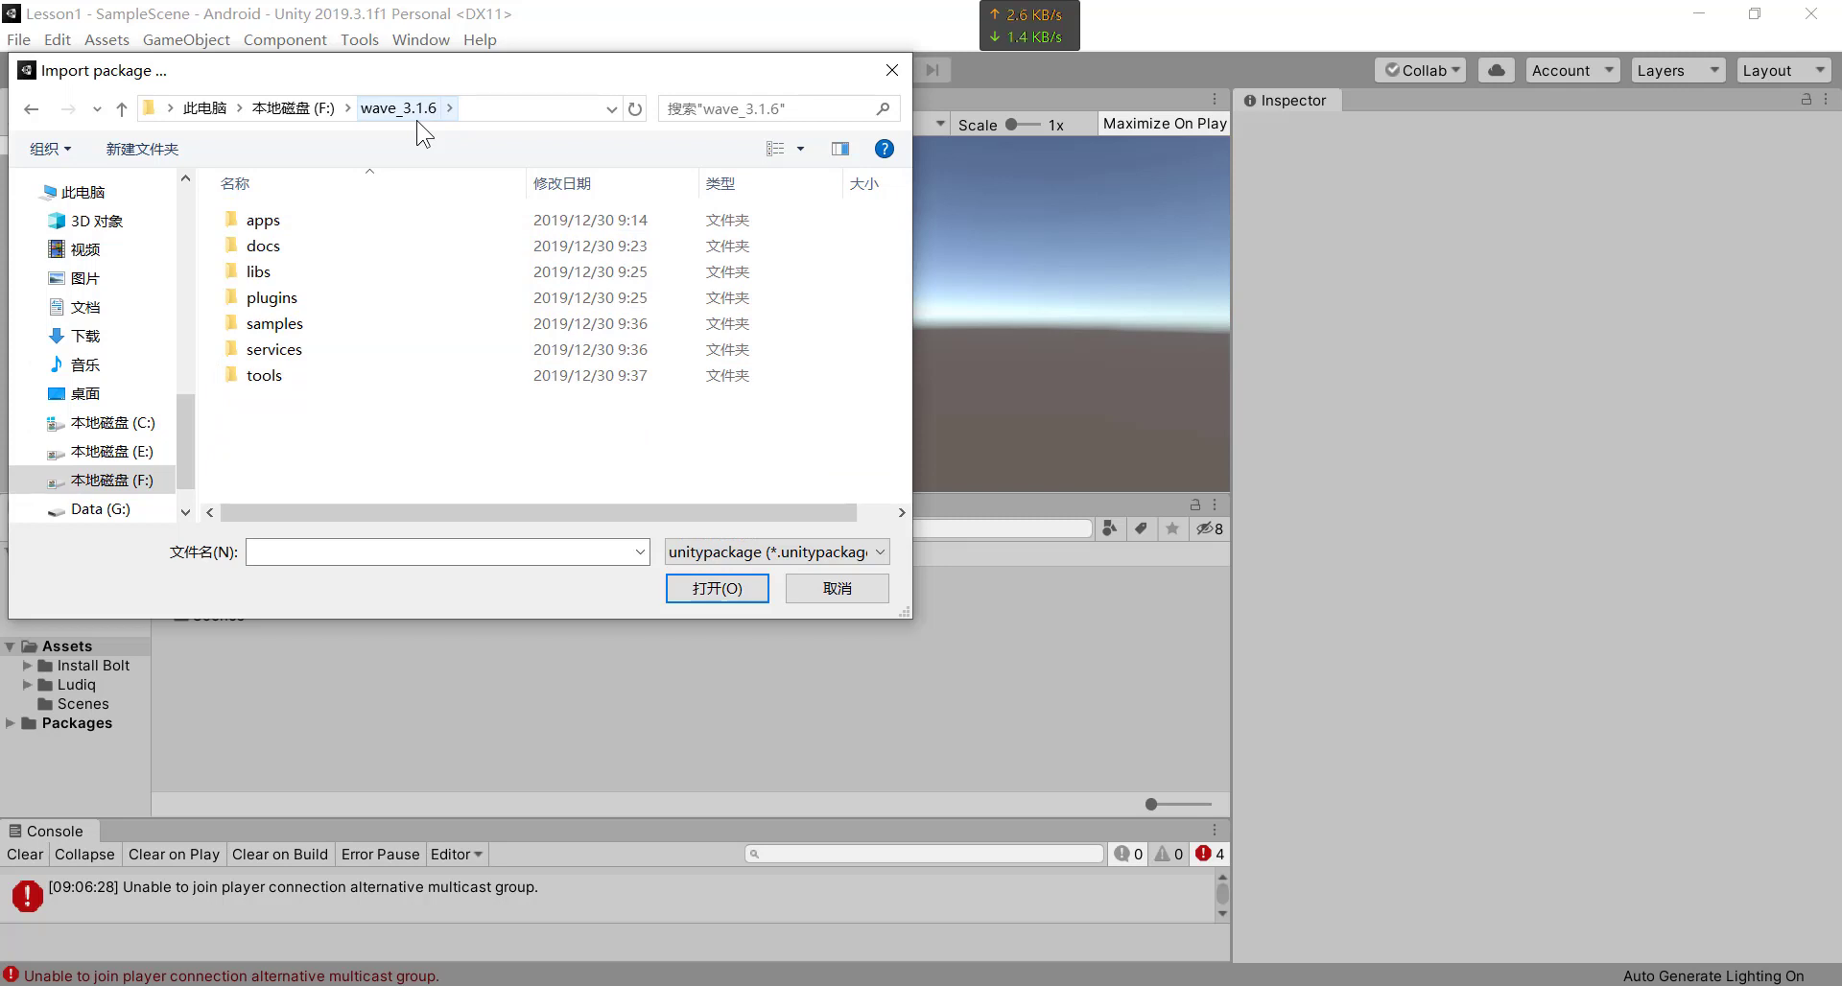
double_click(363, 299)
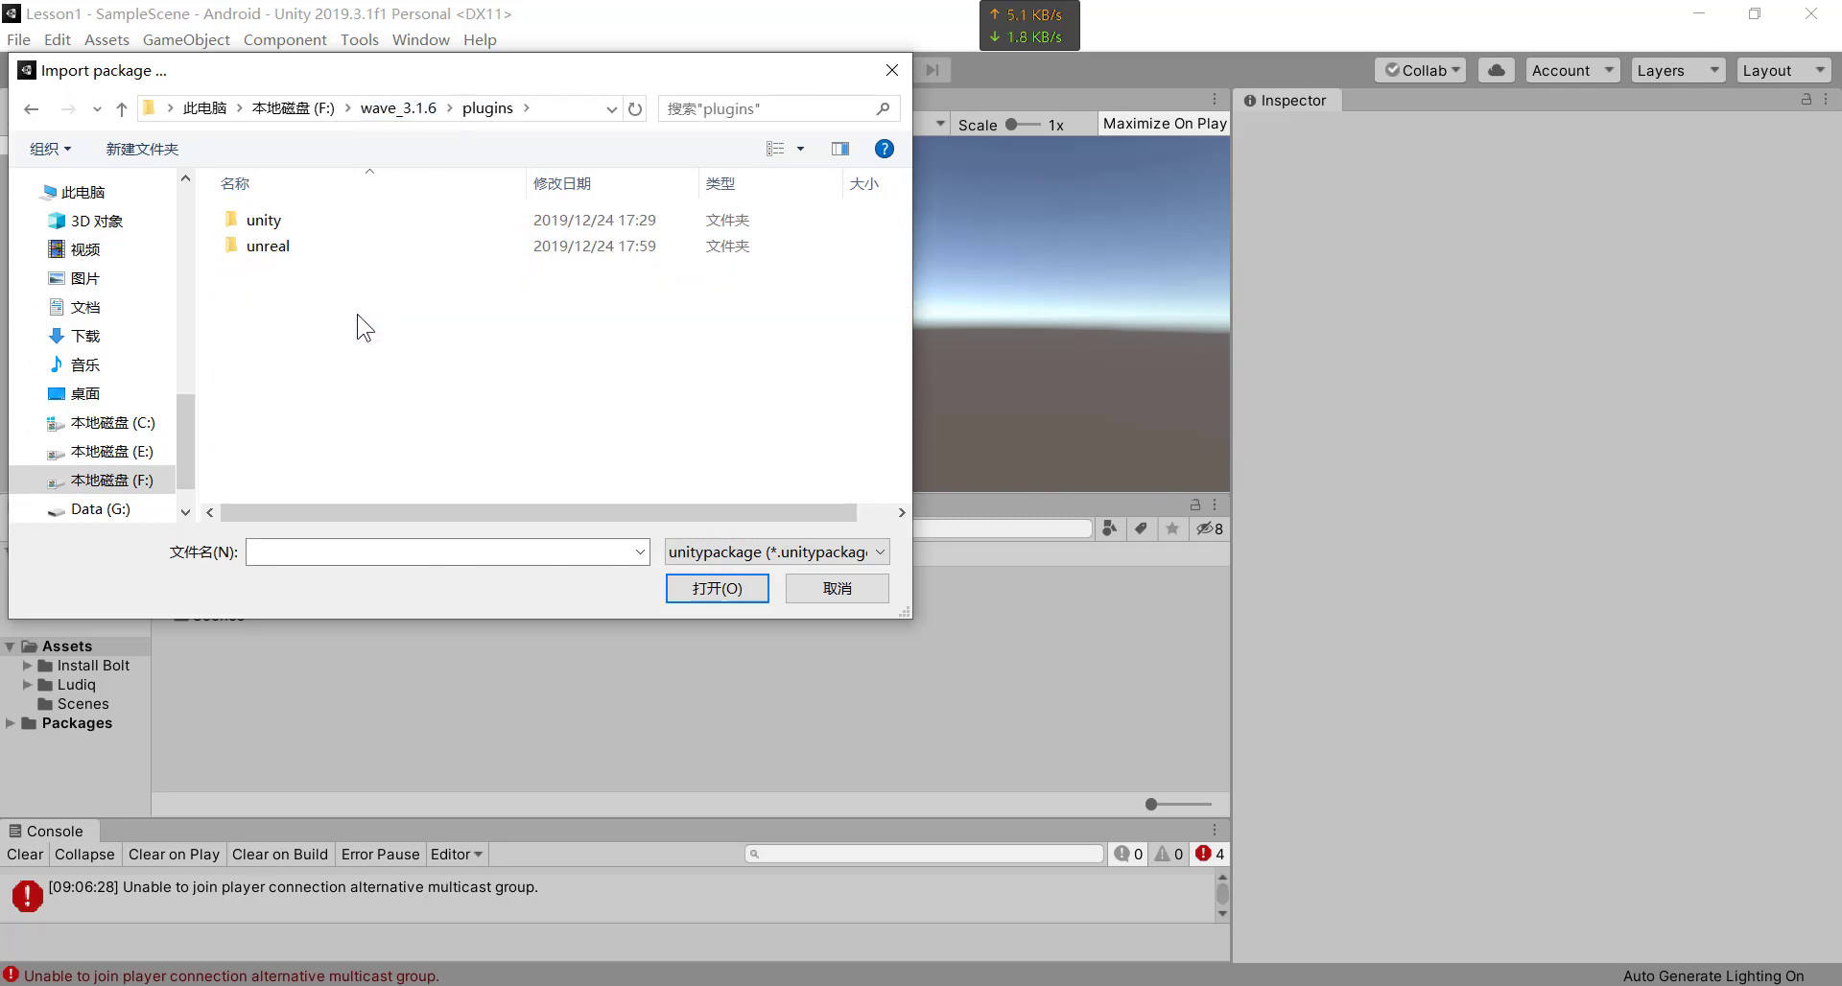
double_click(259, 219)
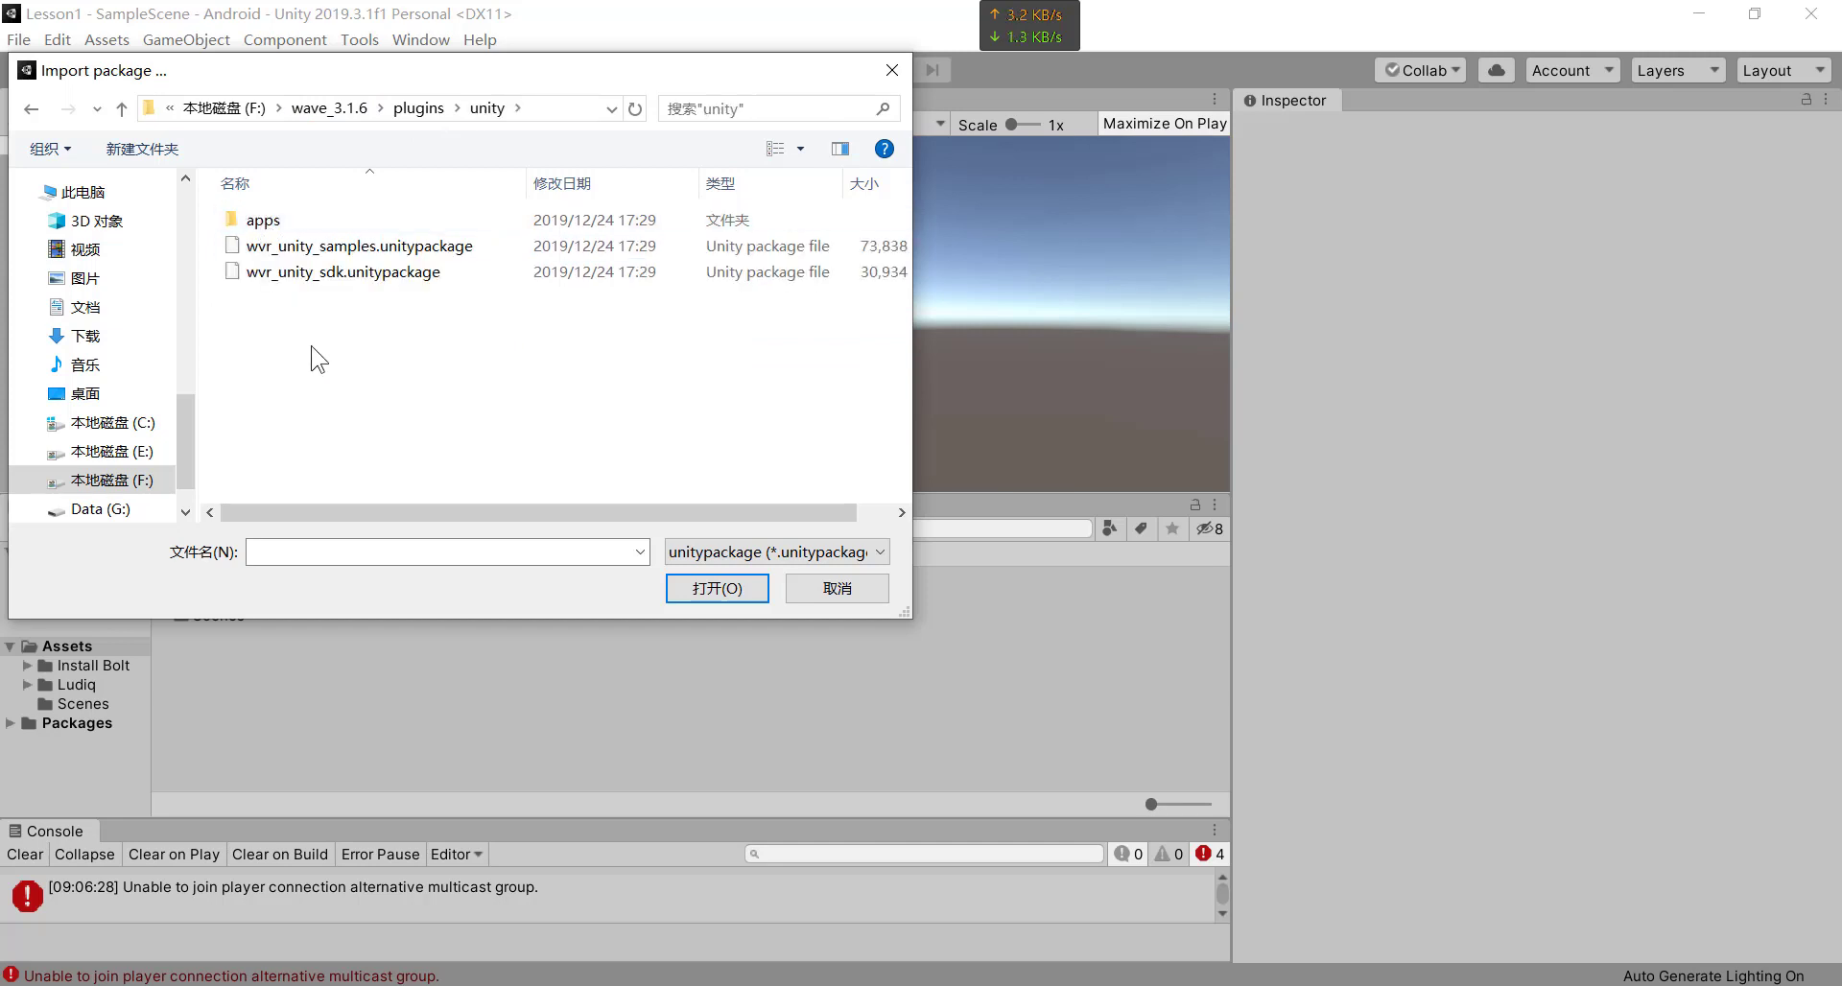
click(323, 279)
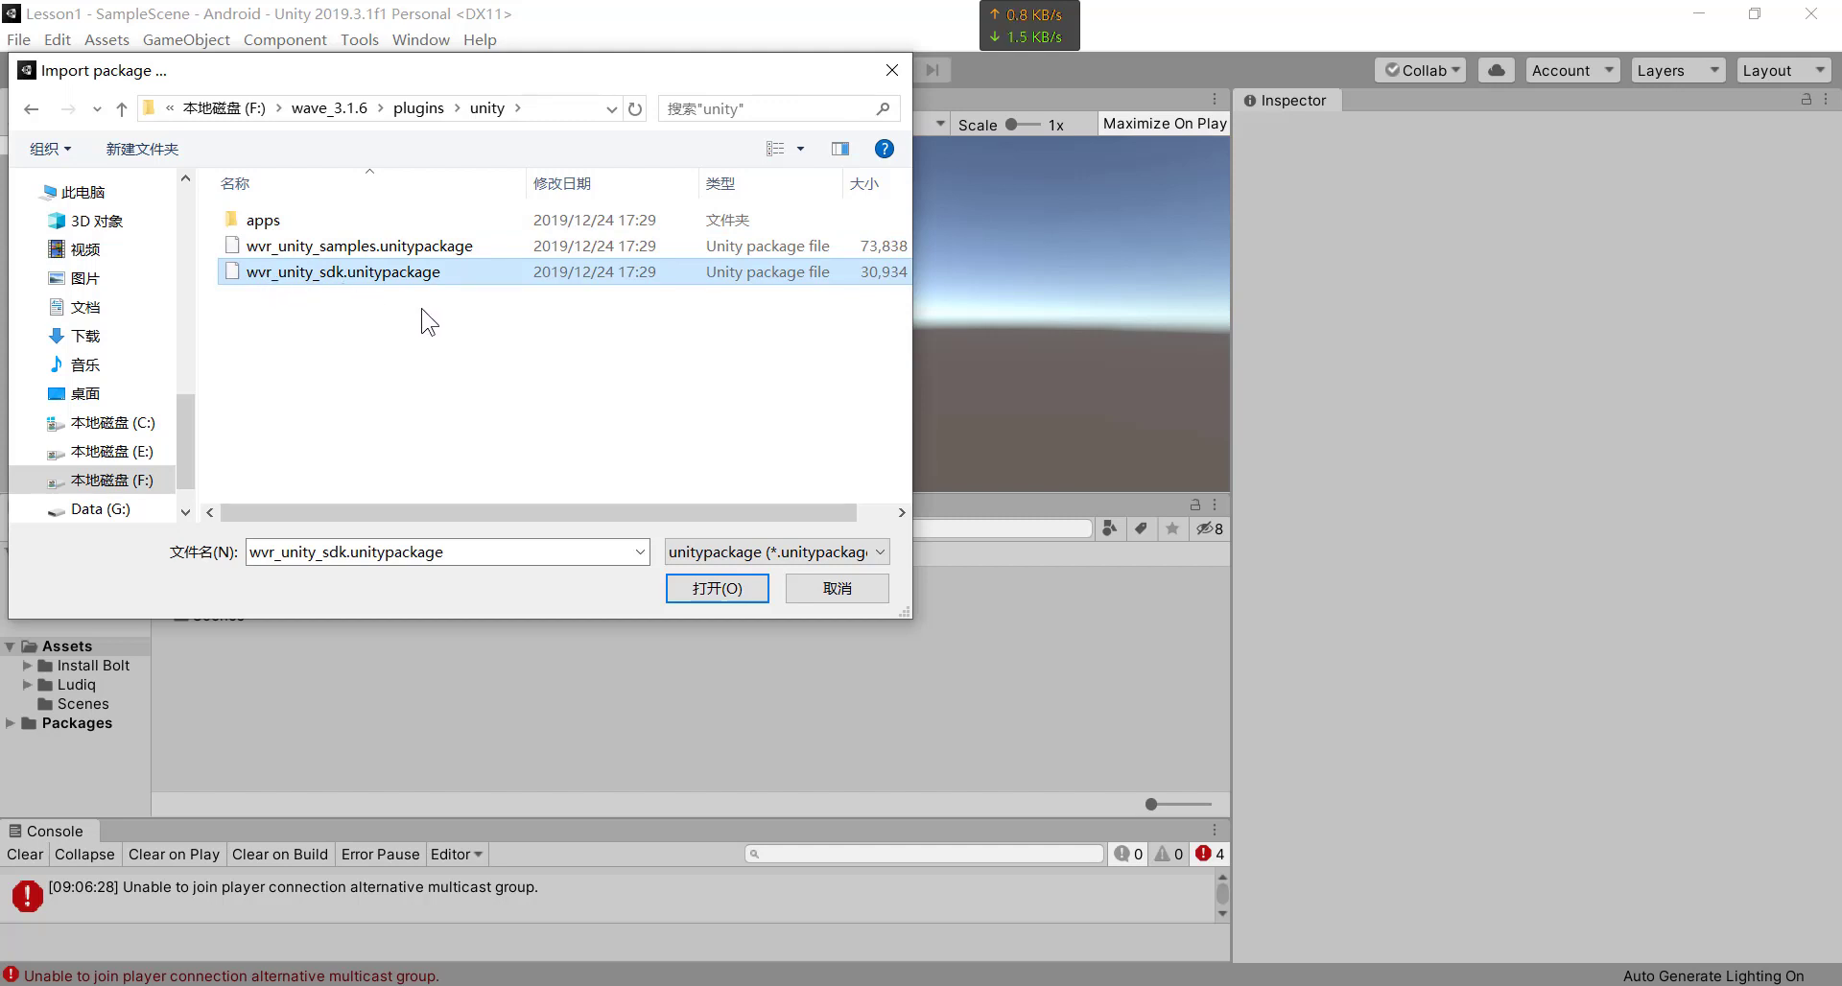
click(725, 597)
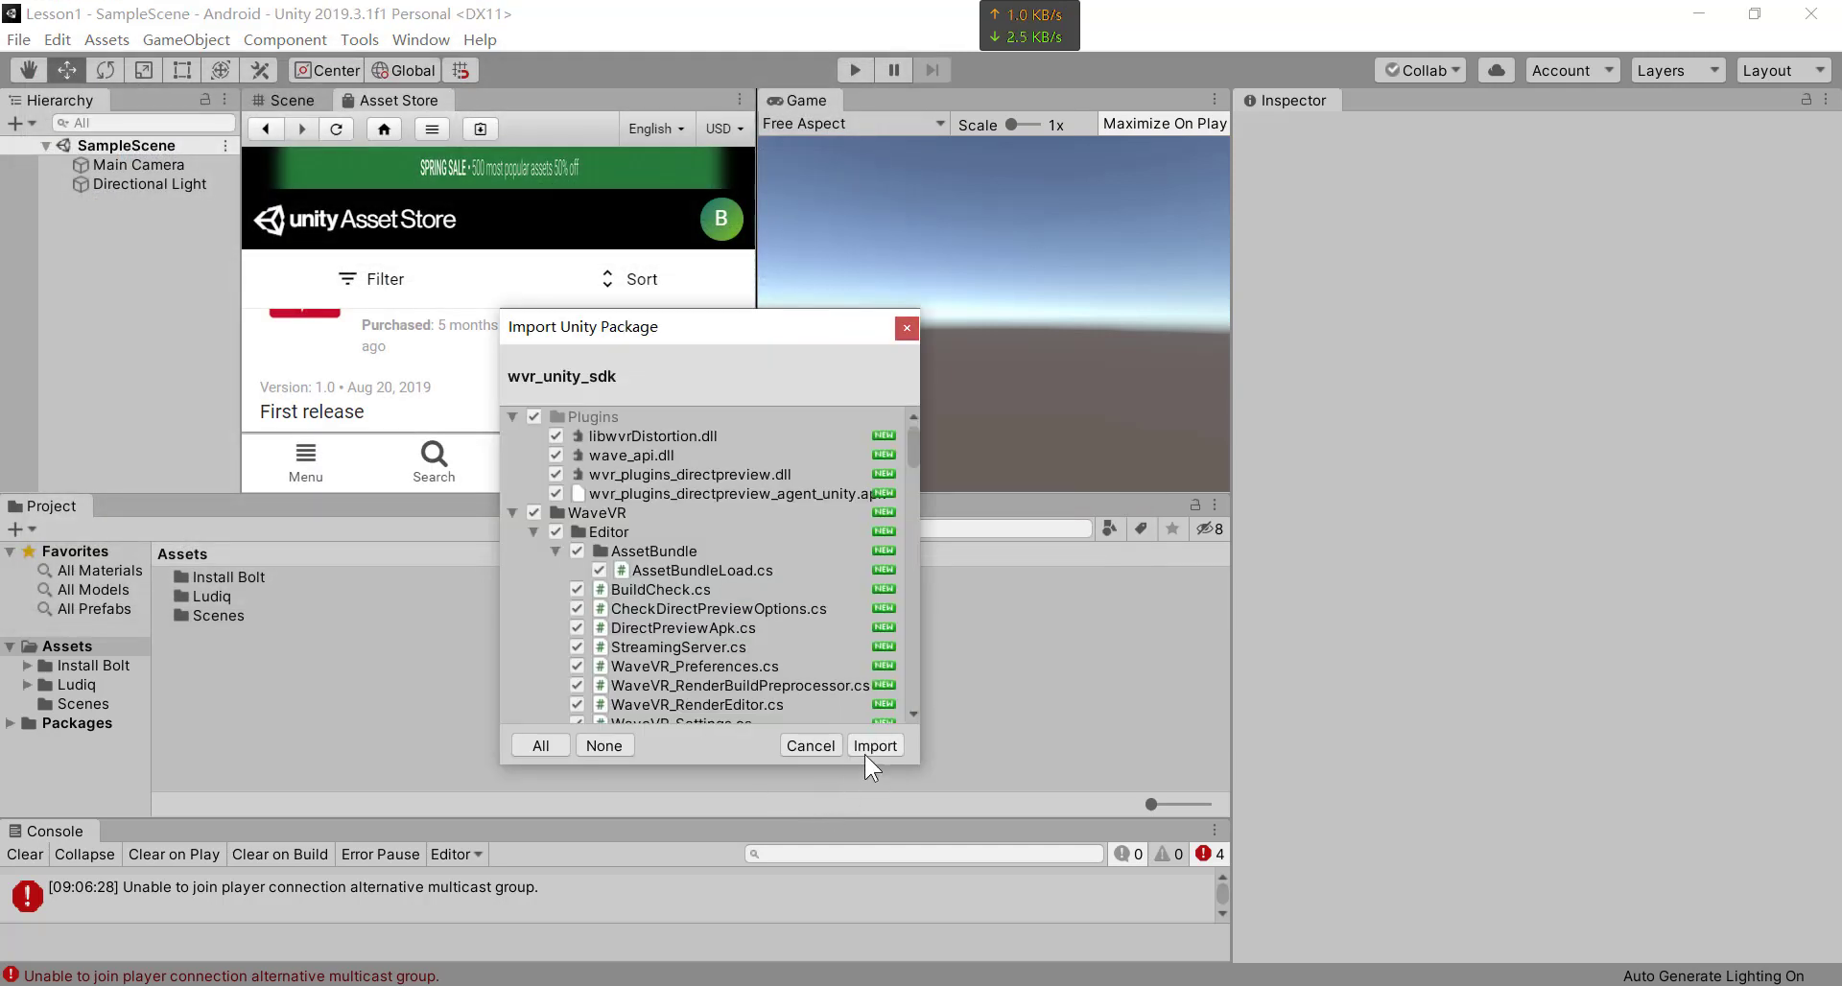
click(871, 747)
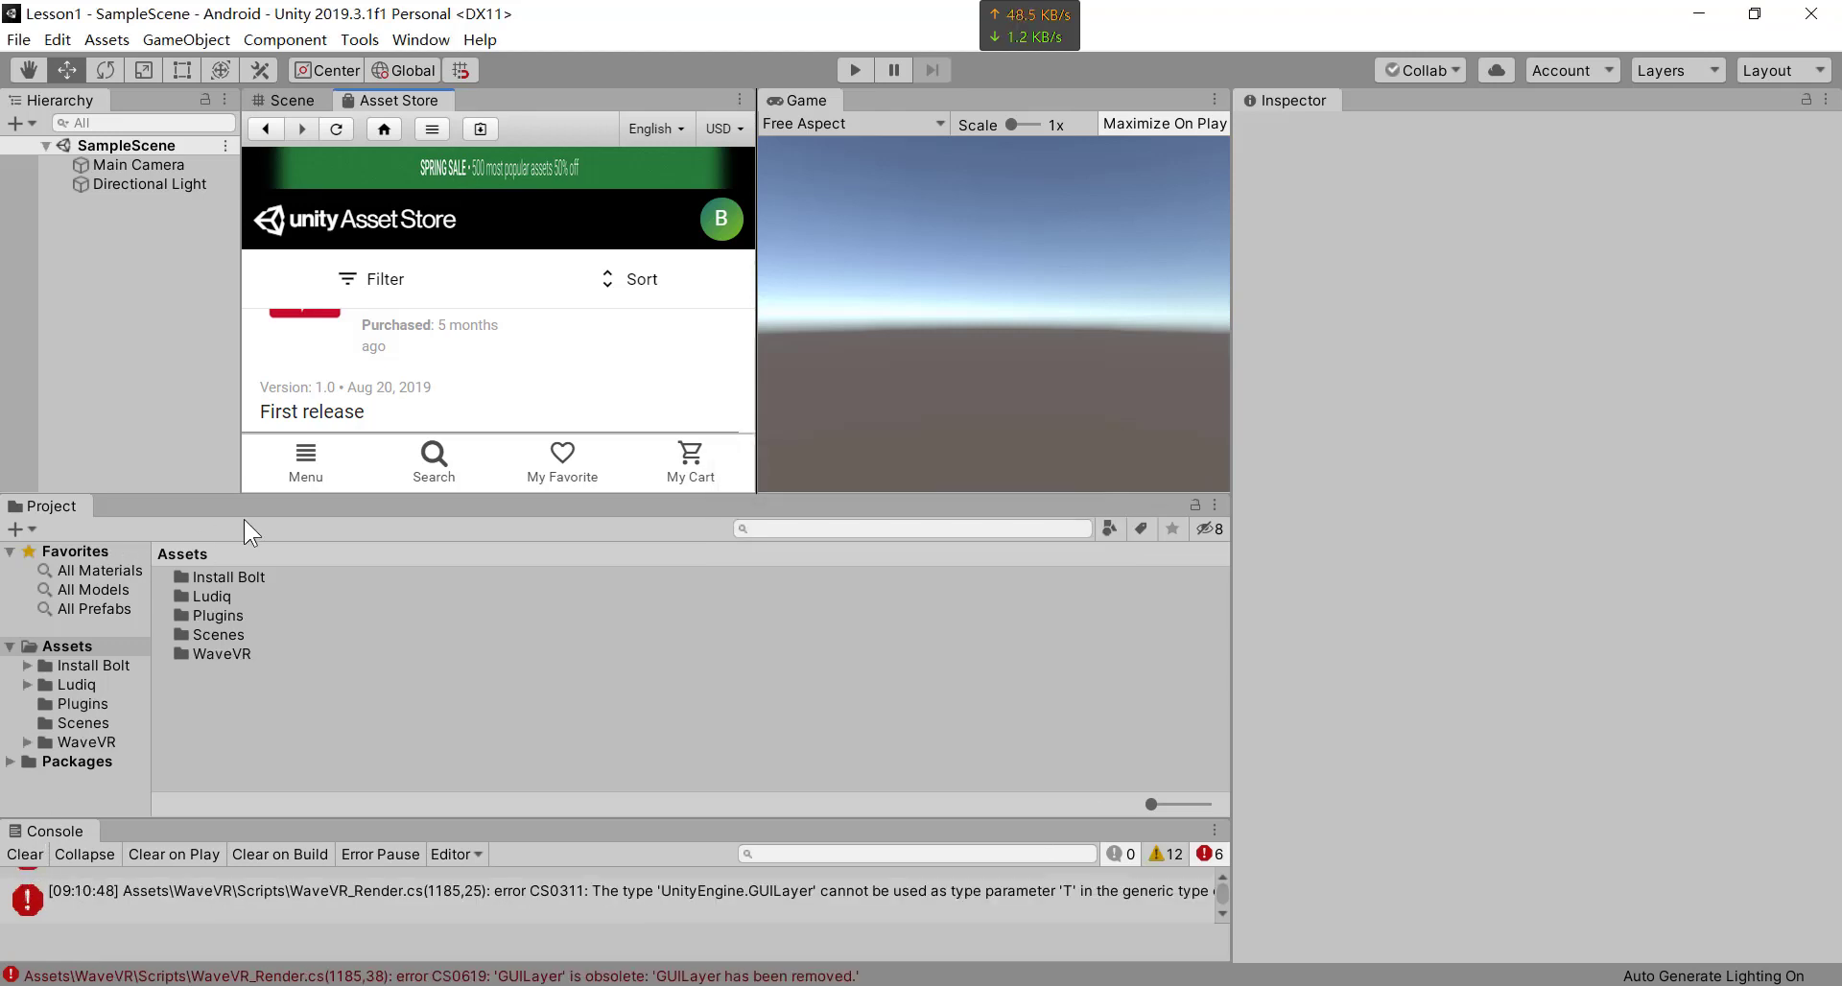
- Clear the console and open WaveVR_Render.cs in Visual Studio at the obsolete GUILayer error on line 1185
click(29, 856)
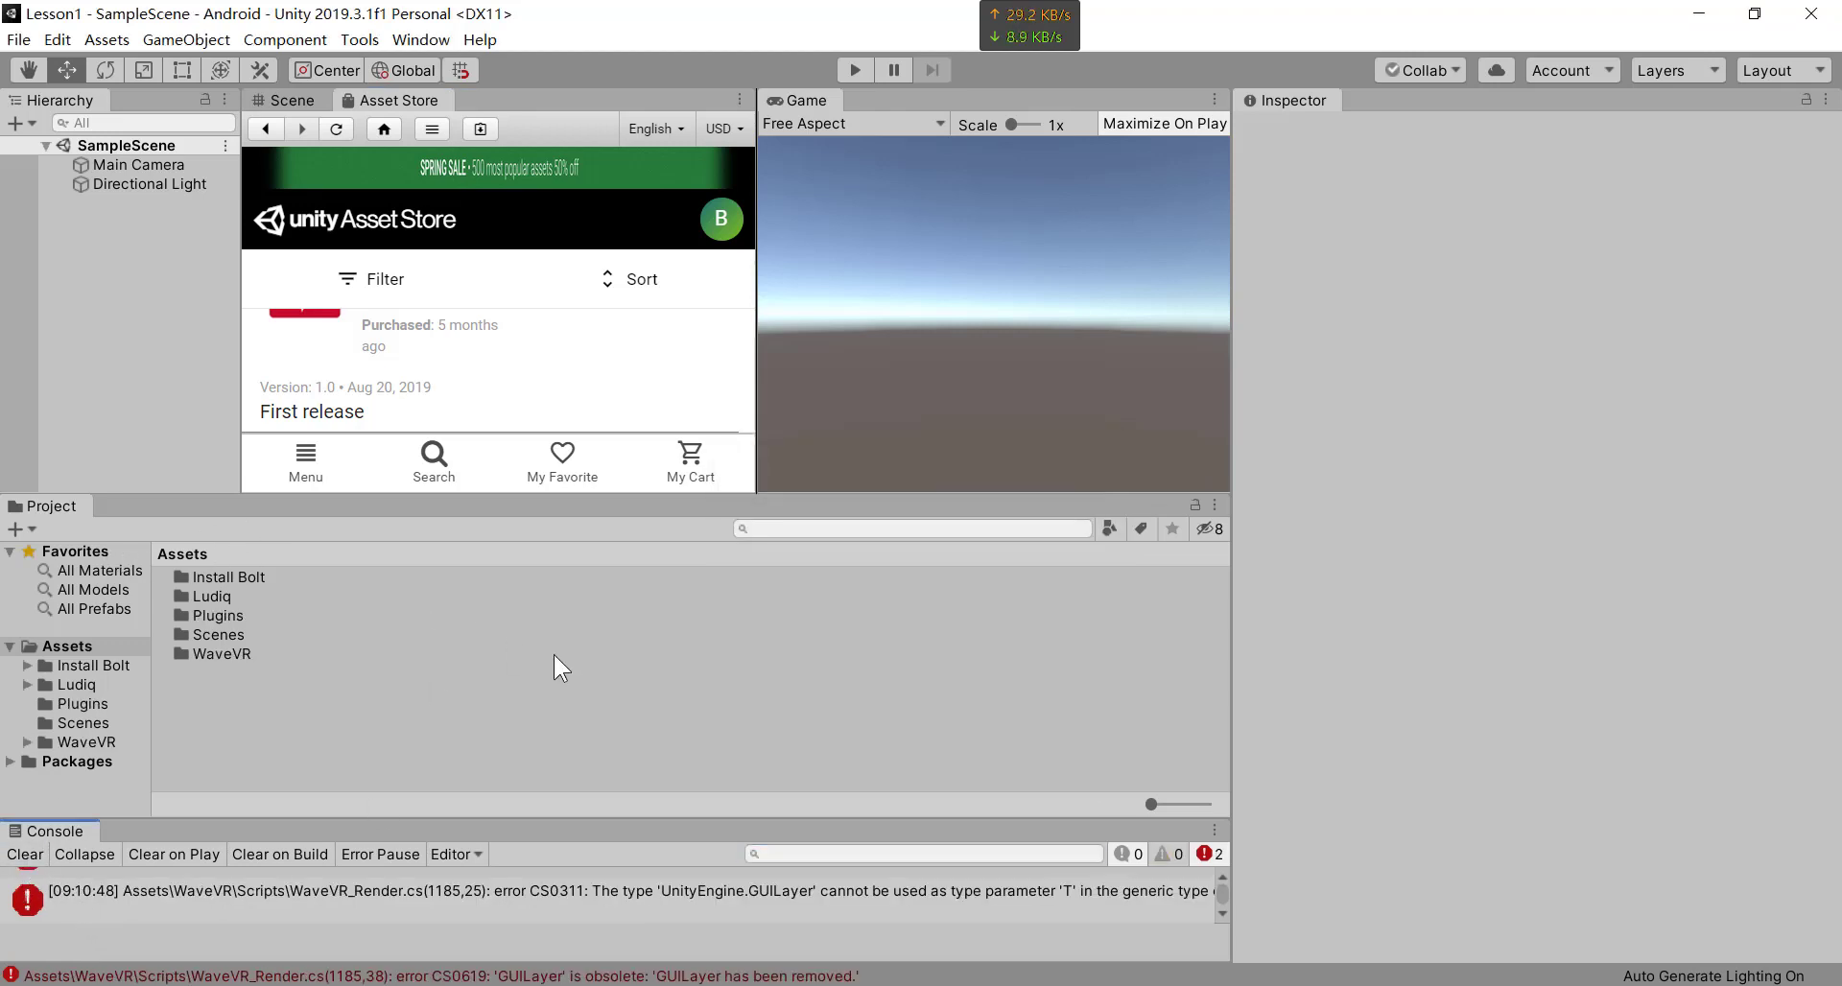
scroll(921, 910, up, 1)
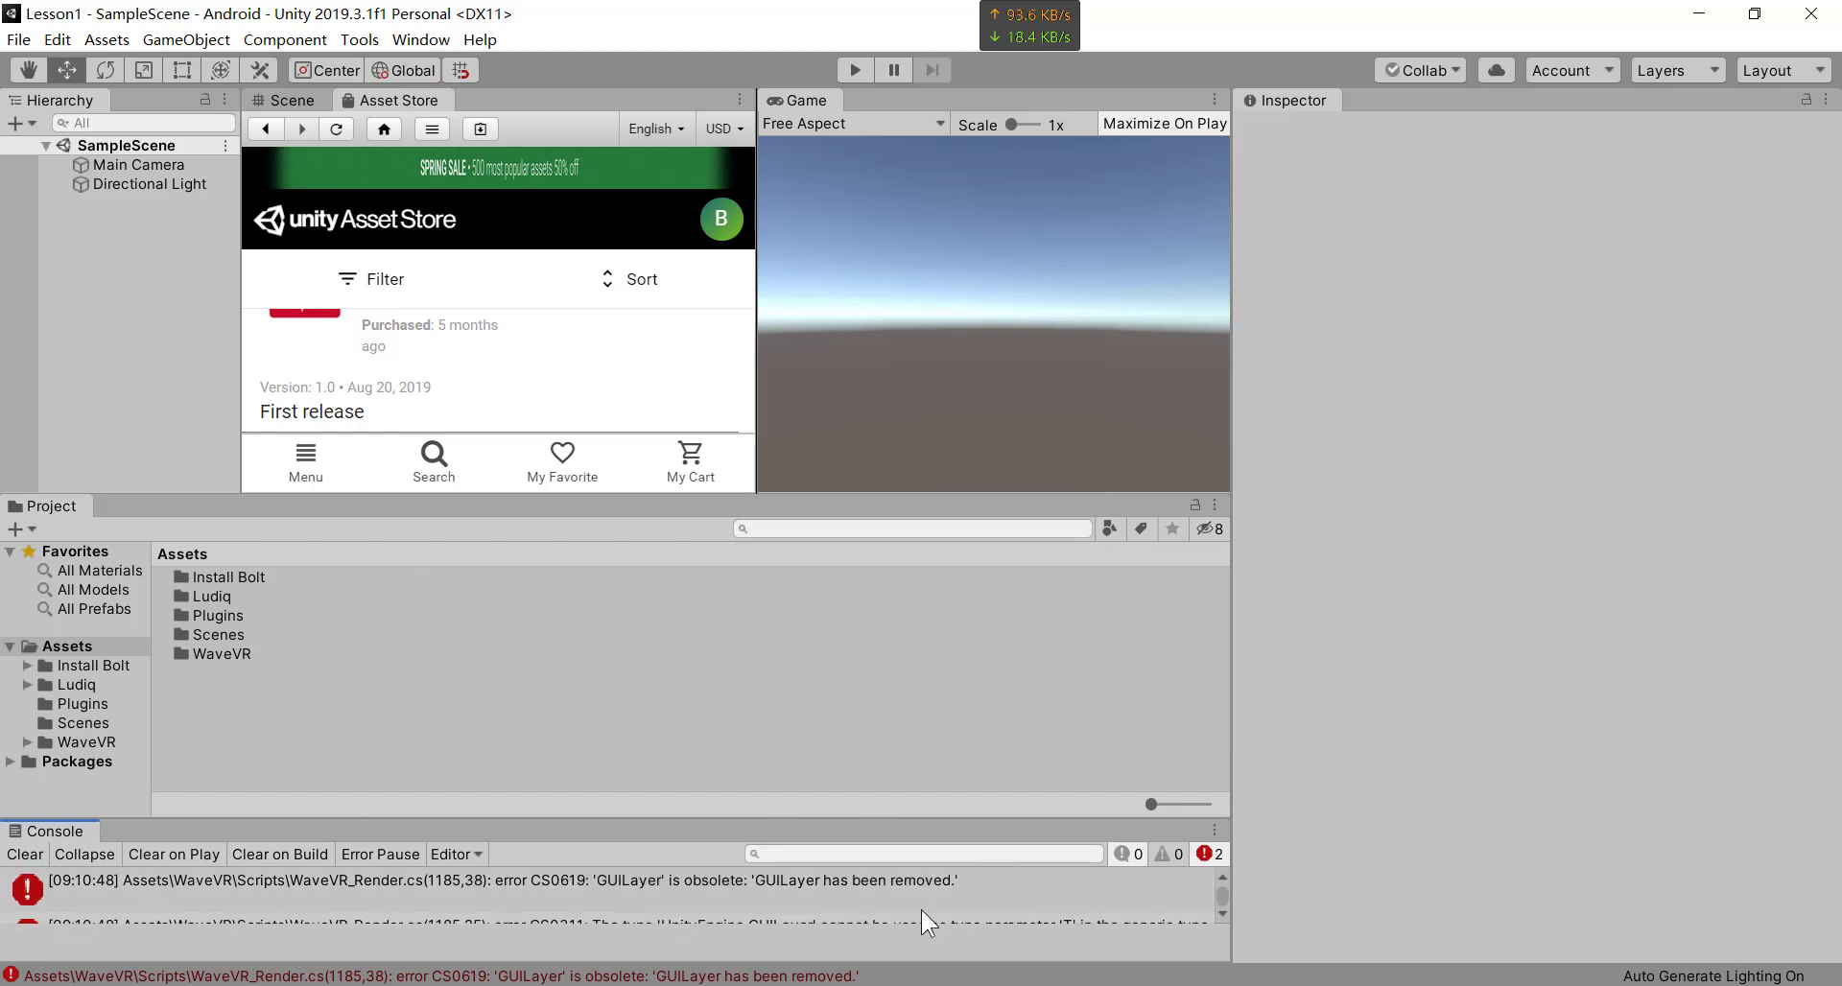
scroll(921, 909, down, 1)
scroll(920, 909, up, 1)
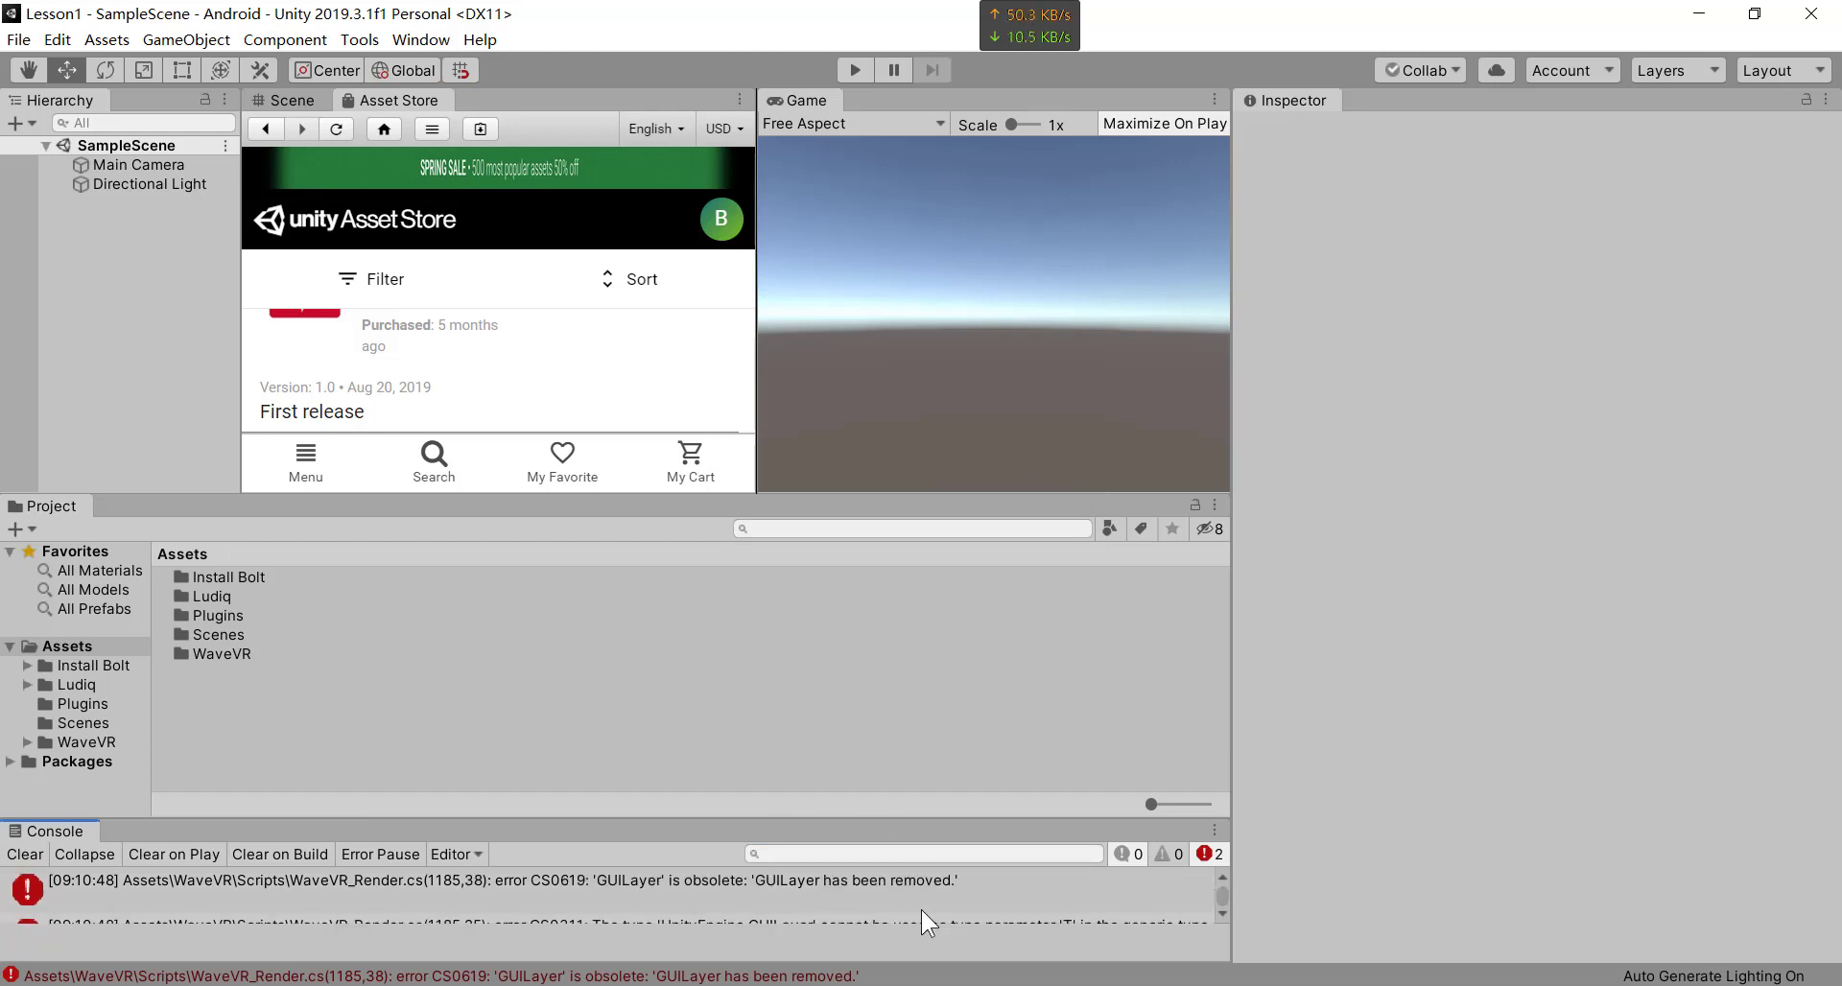
double_click(717, 883)
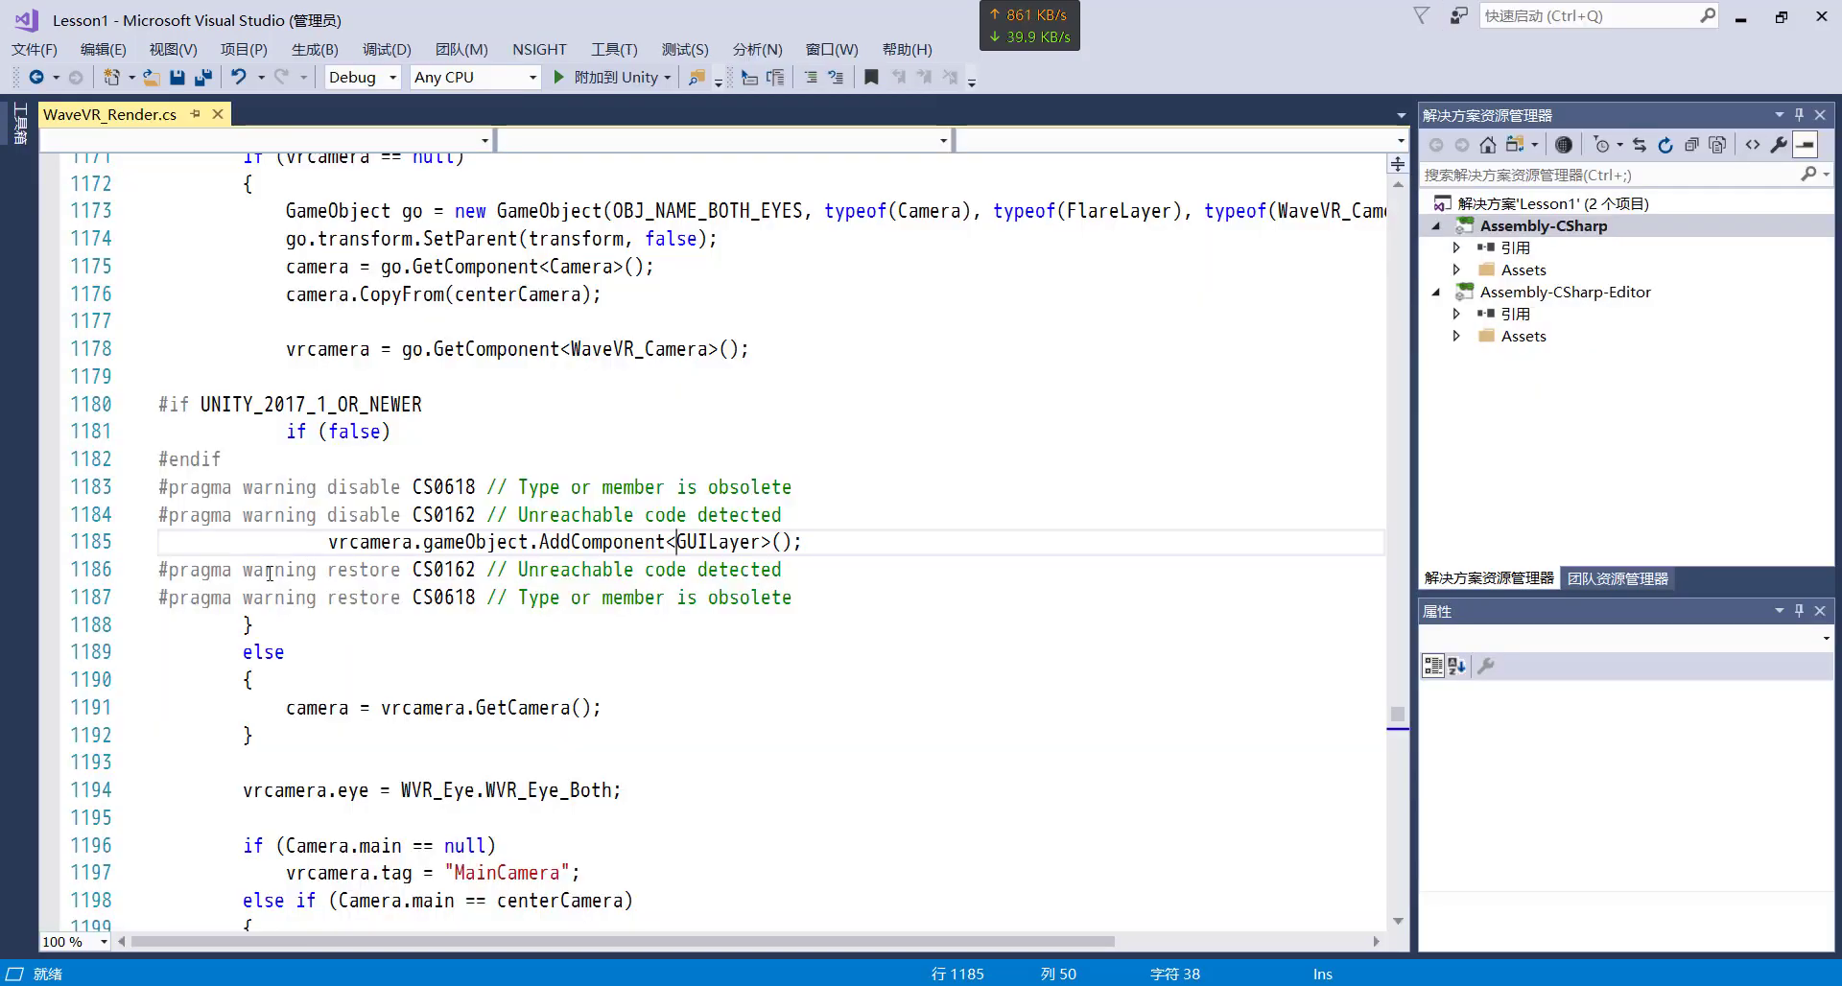
- Comment out the AddComponent<GUILayer>() call on line 1185 and the if (false) on line 1181, and save the script
click(257, 525)
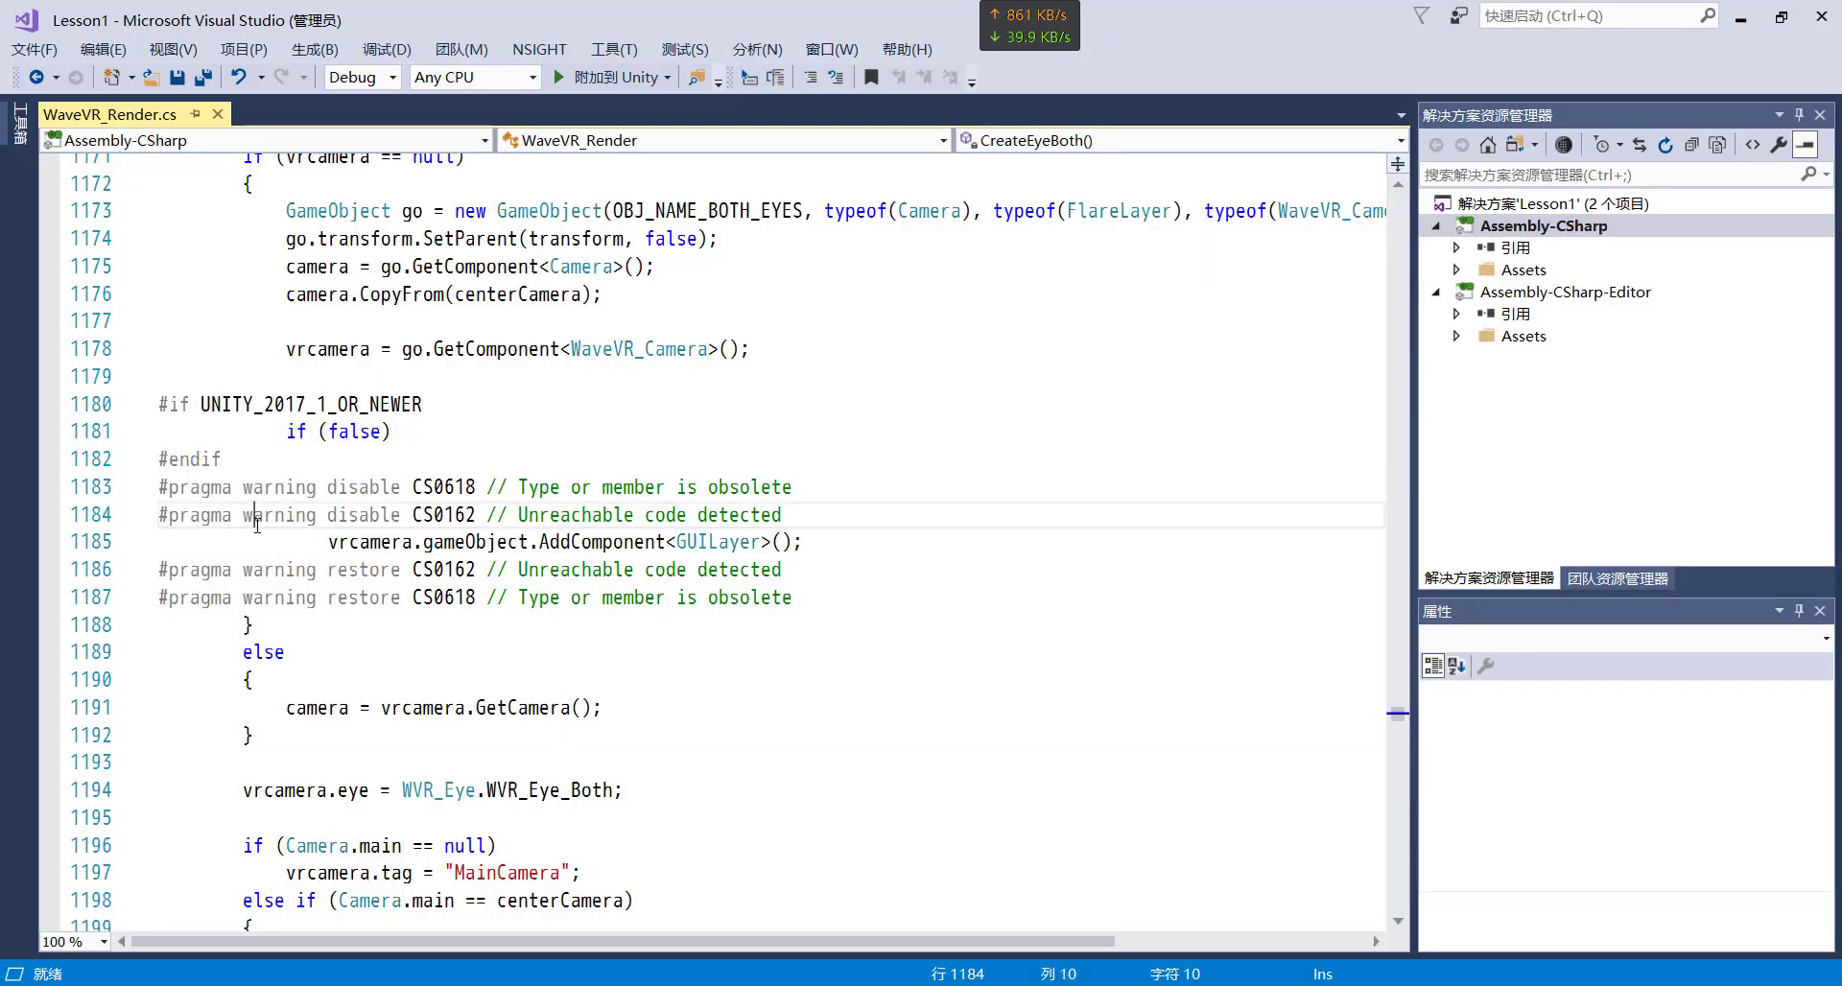
click(161, 541)
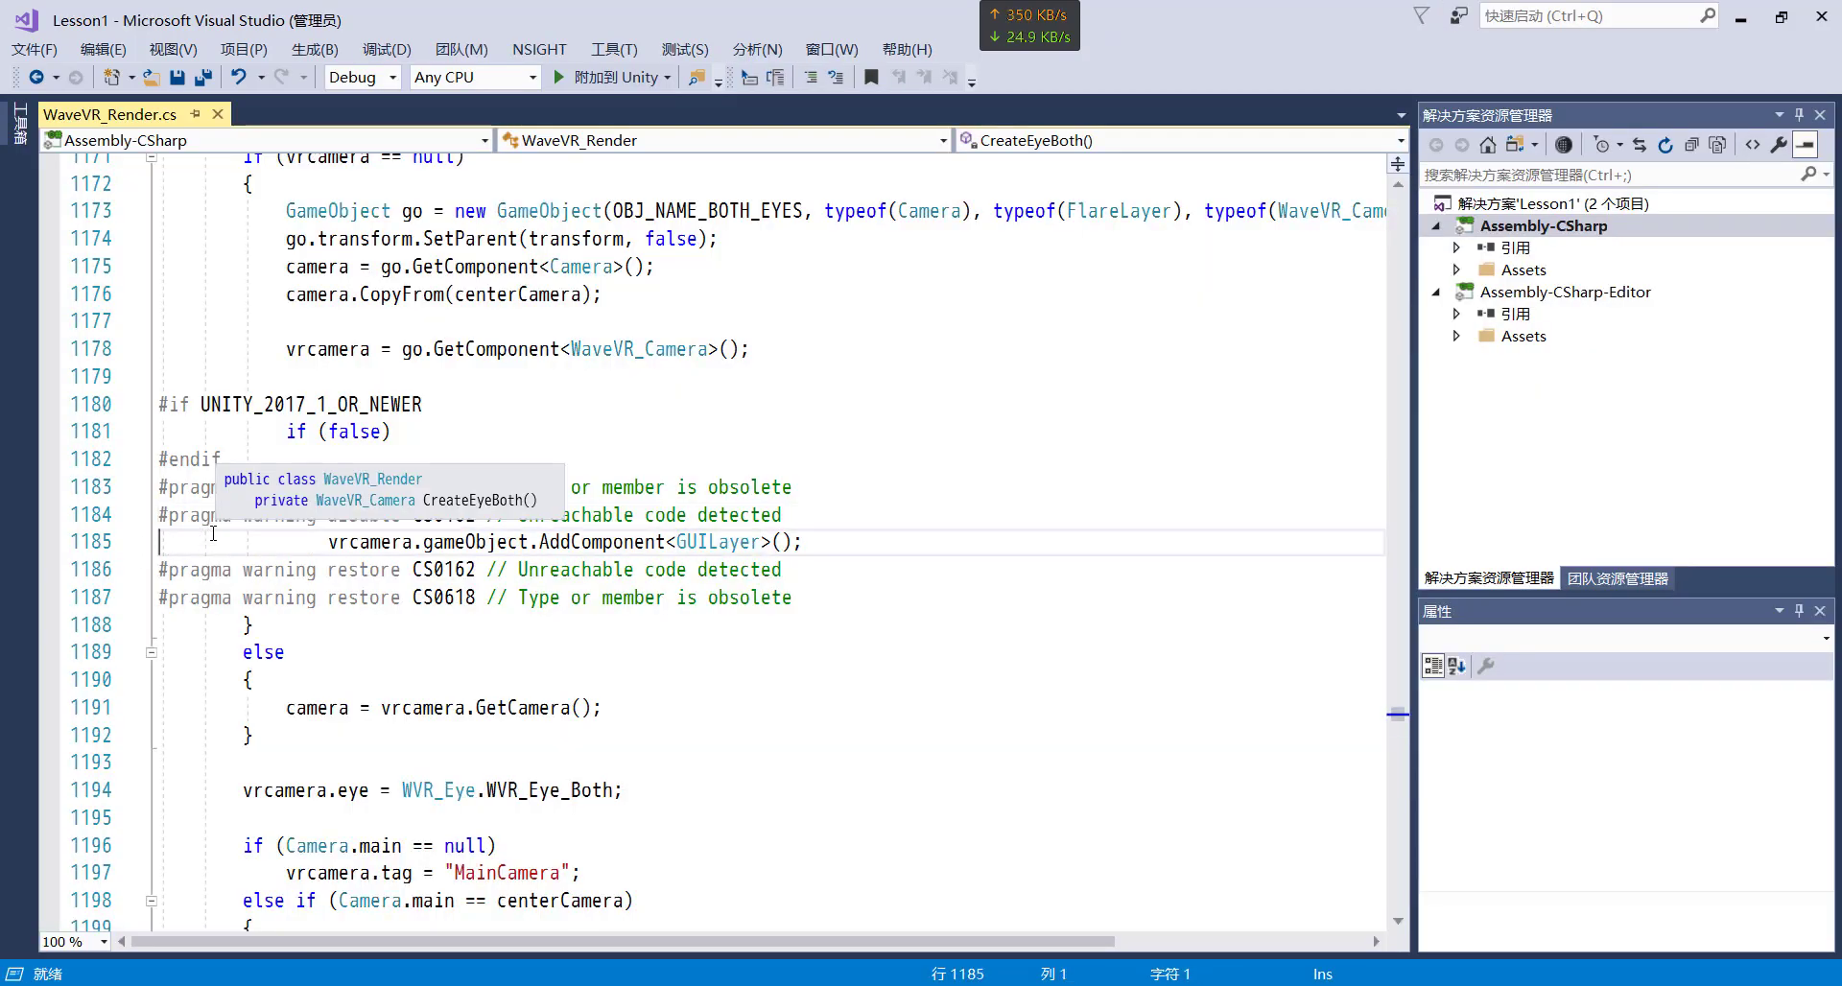
text(//)
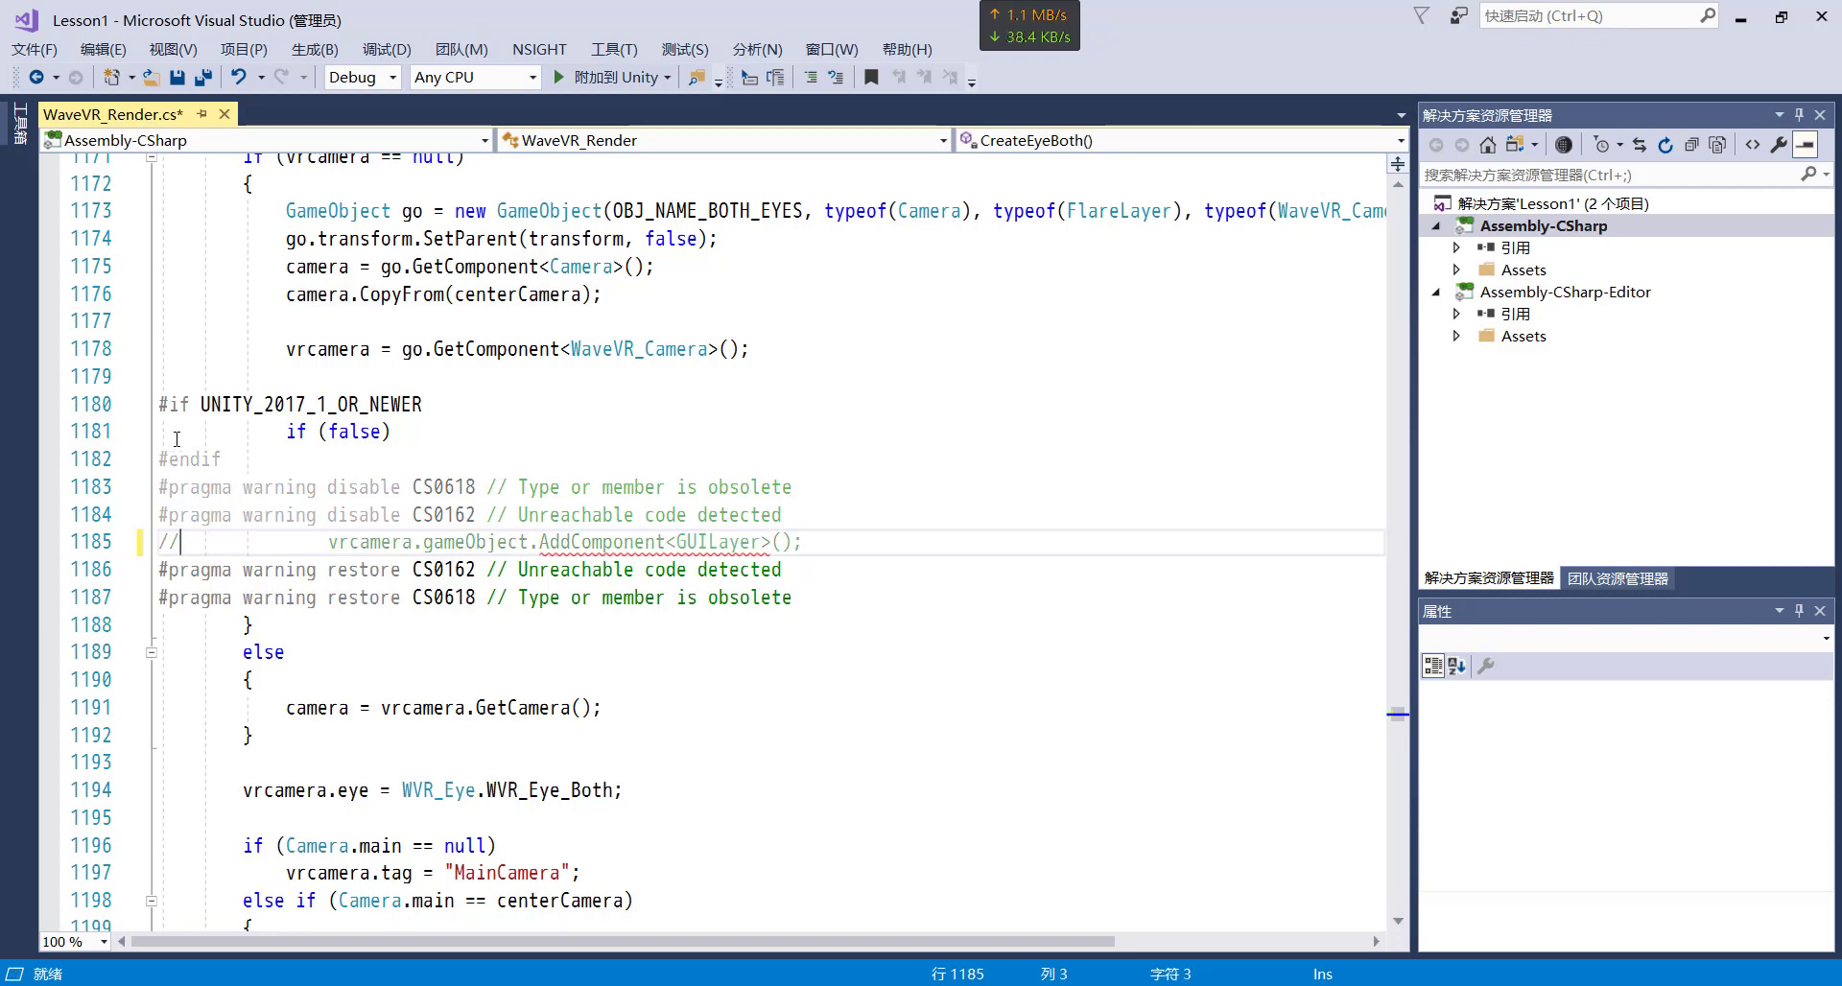
click(161, 430)
text(//)
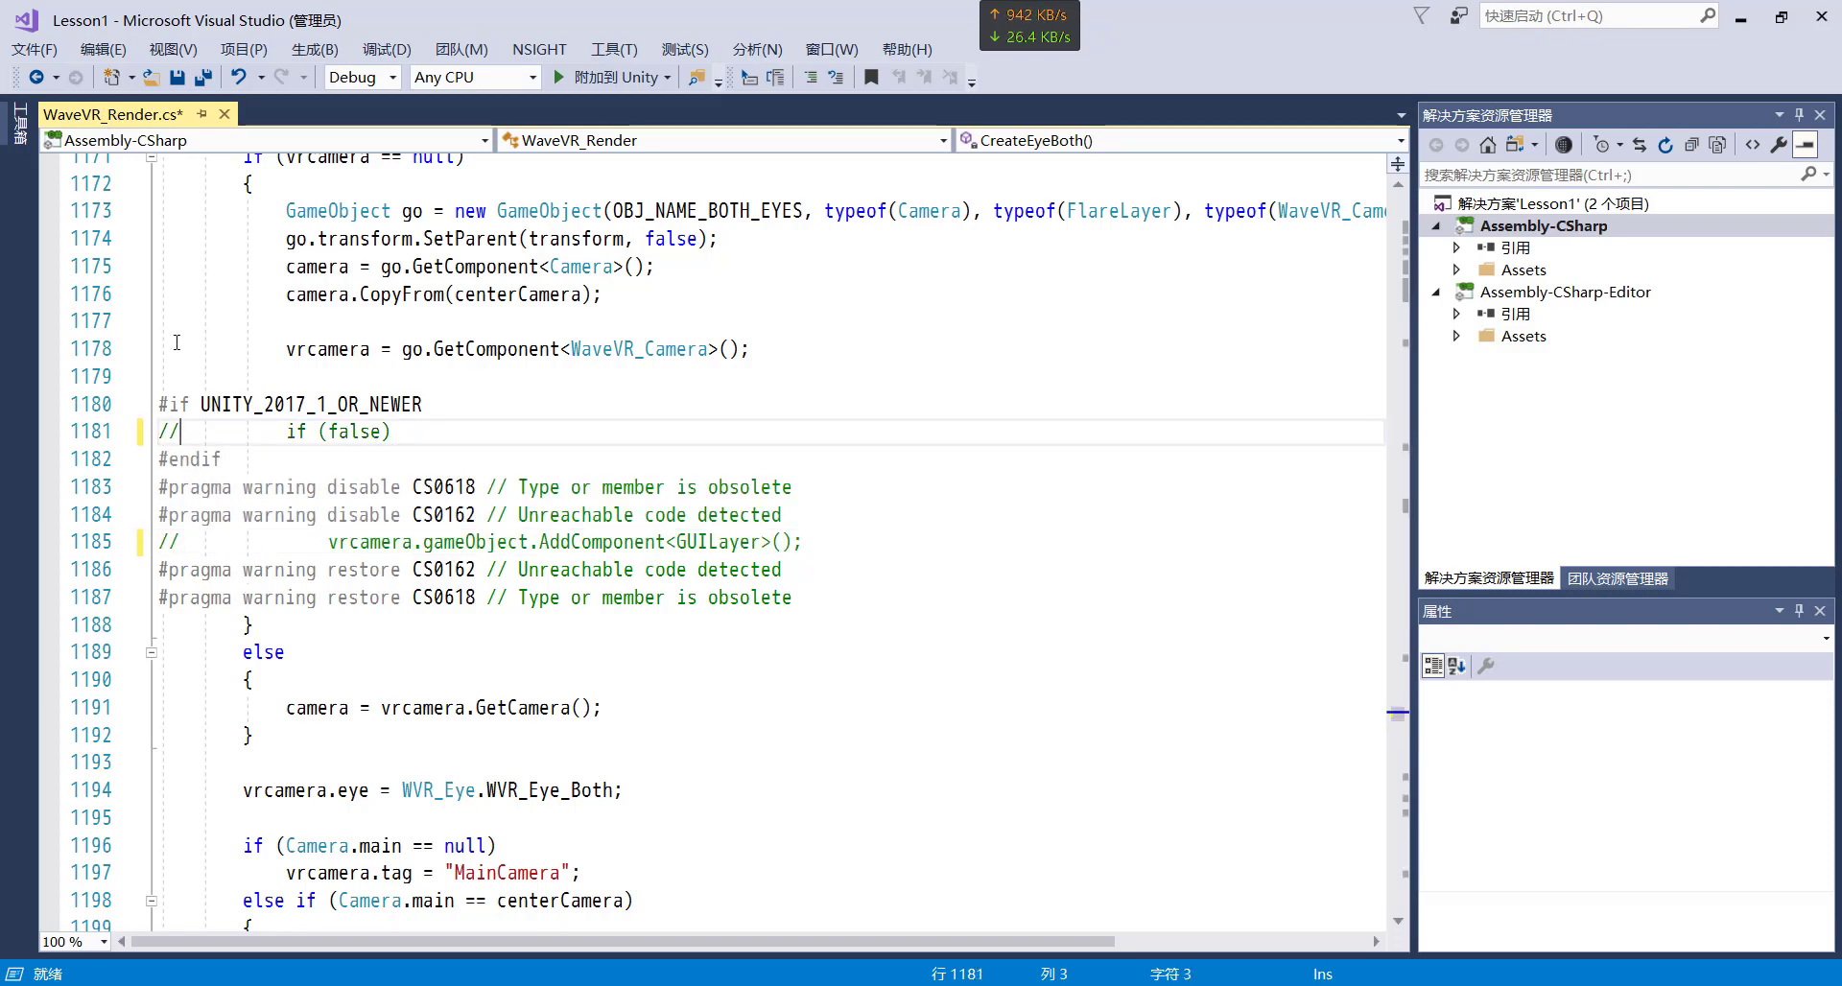
click(203, 77)
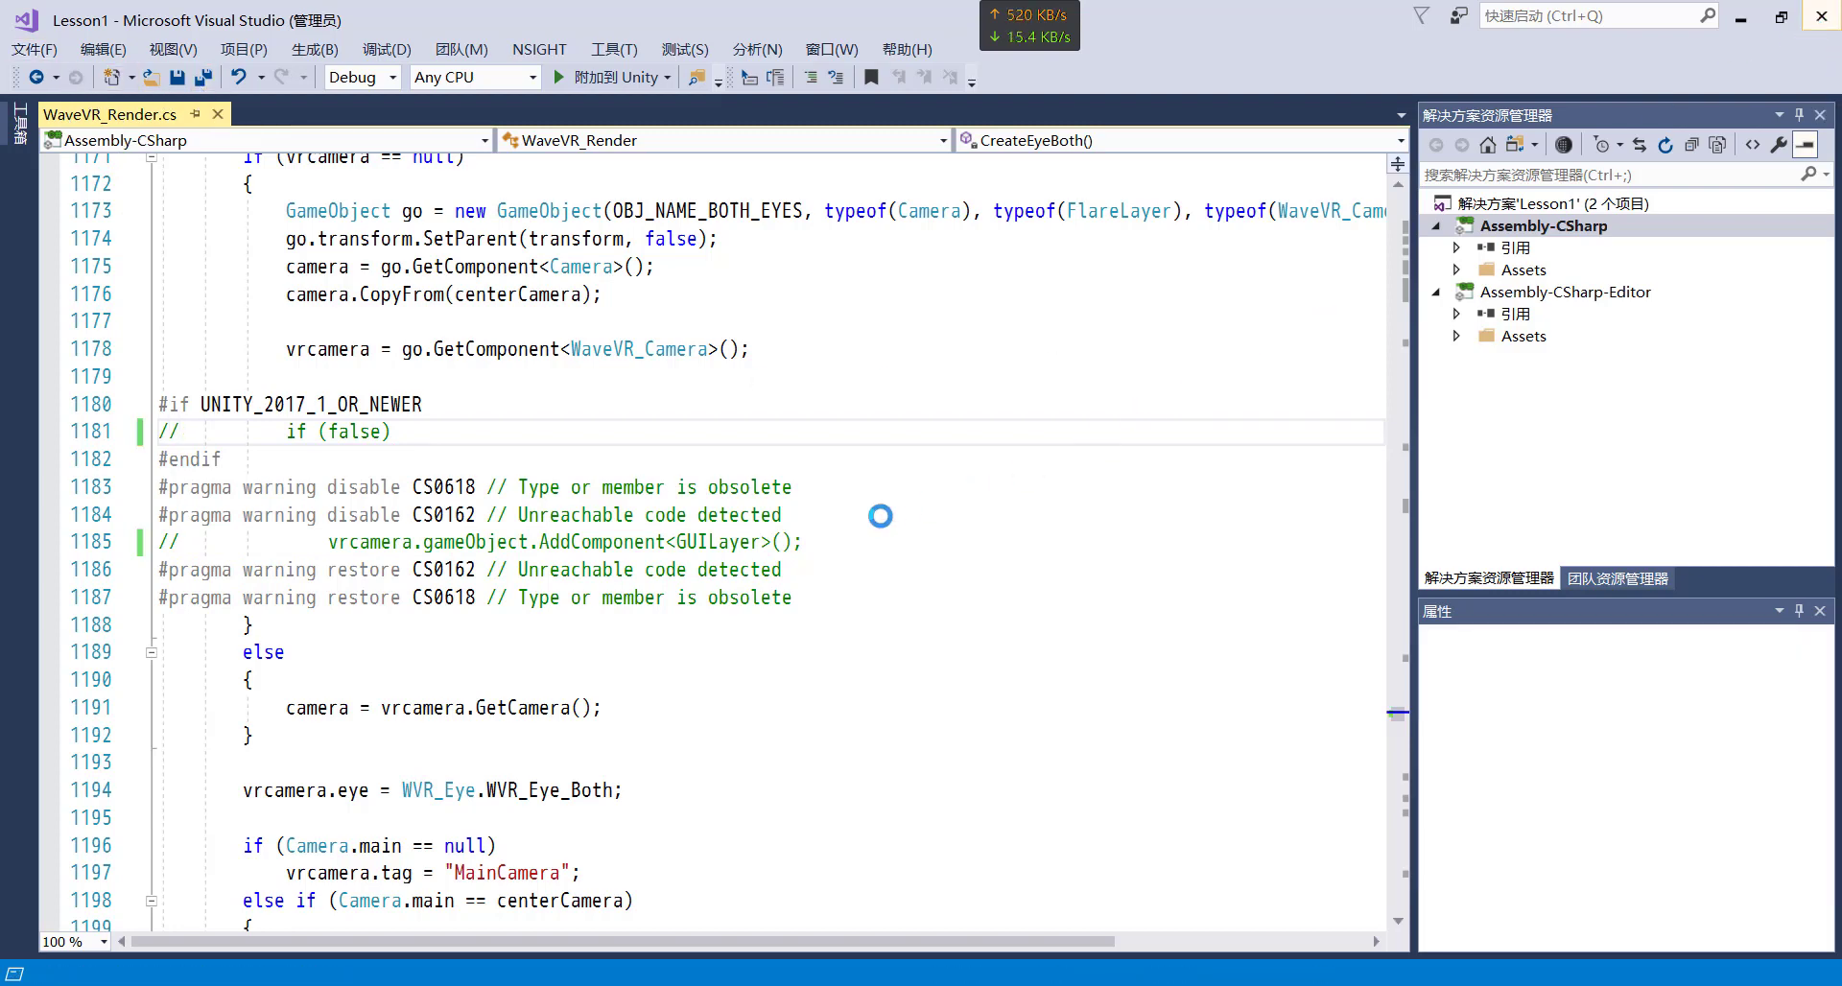
- Switch back to Unity and accept all recommended WaveVR project settings
key(alt+Tab)
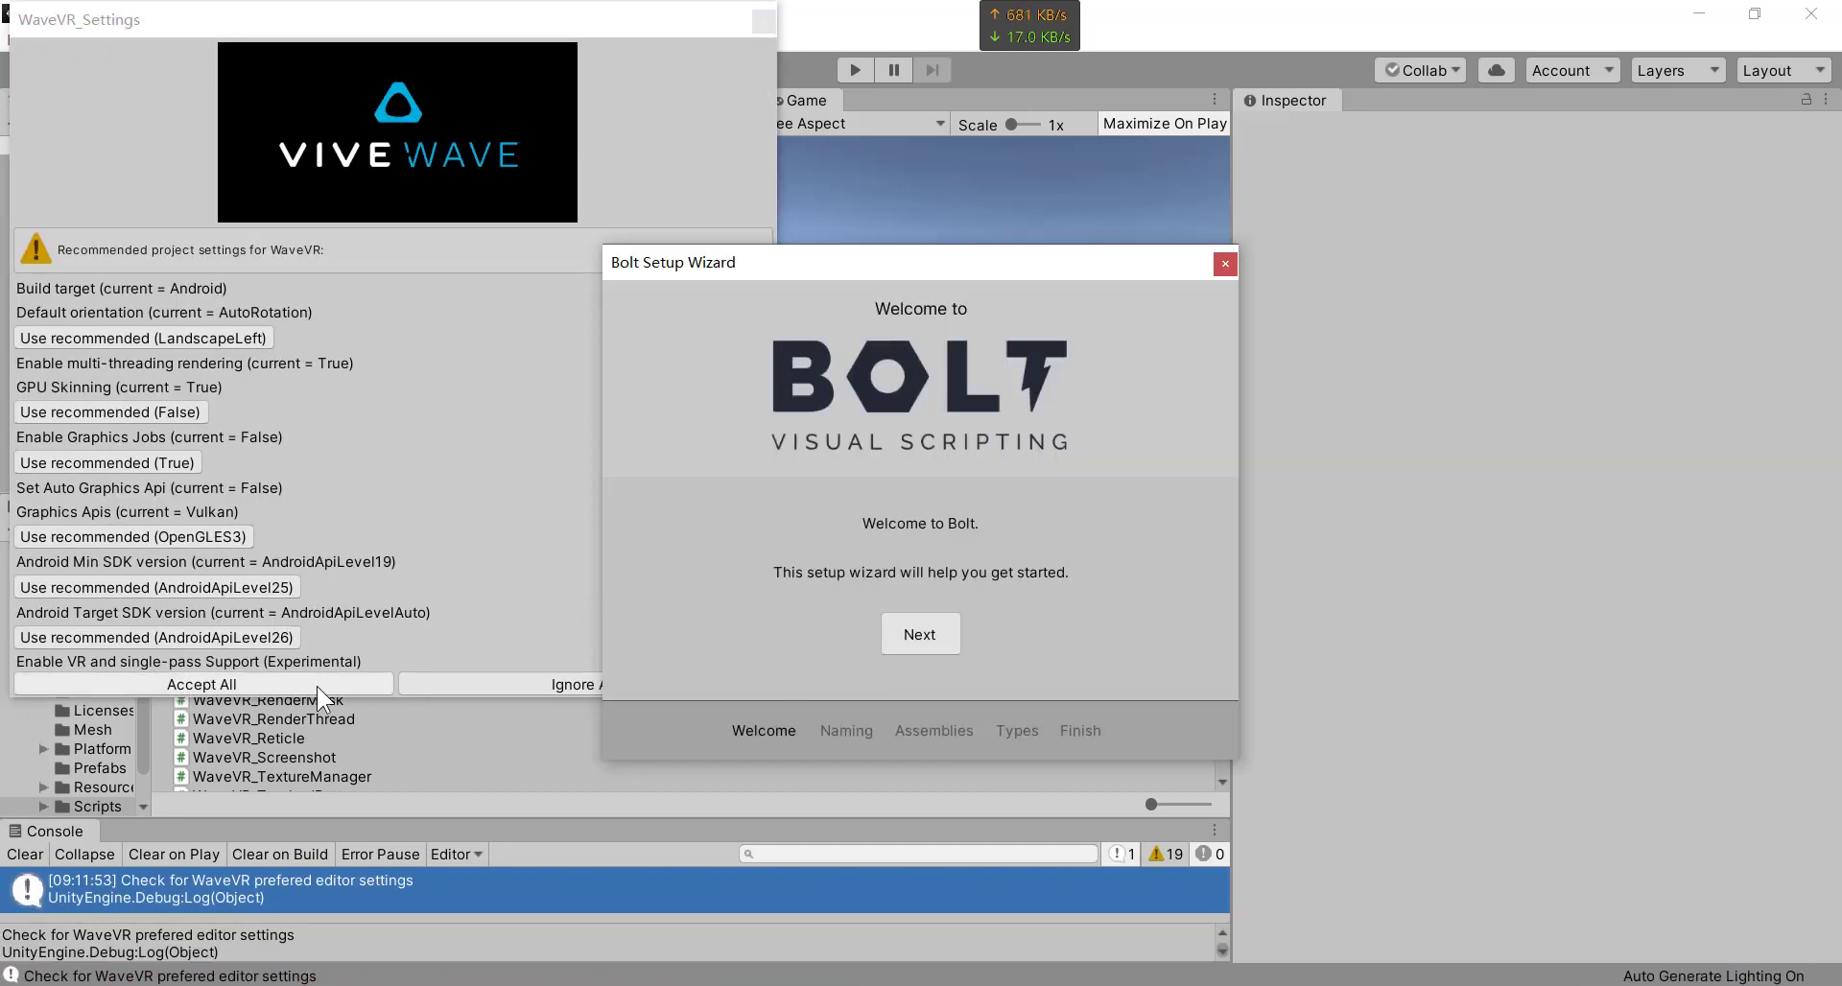
click(307, 50)
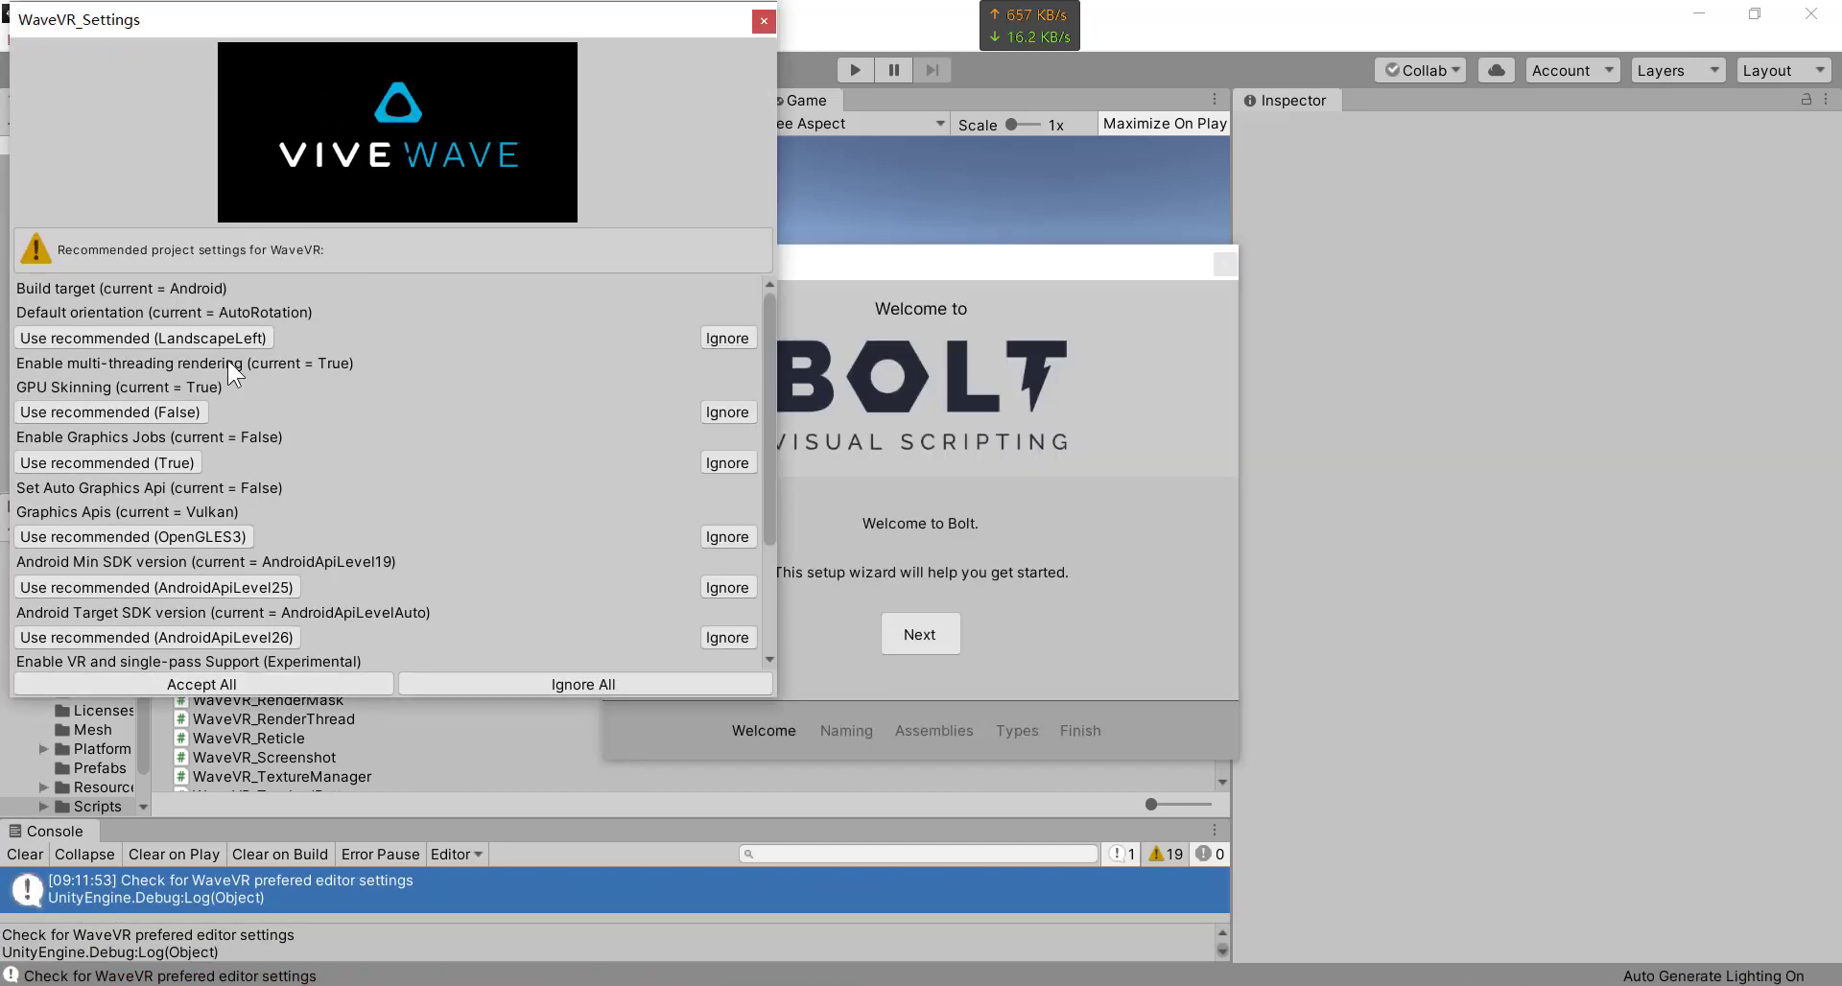
click(191, 687)
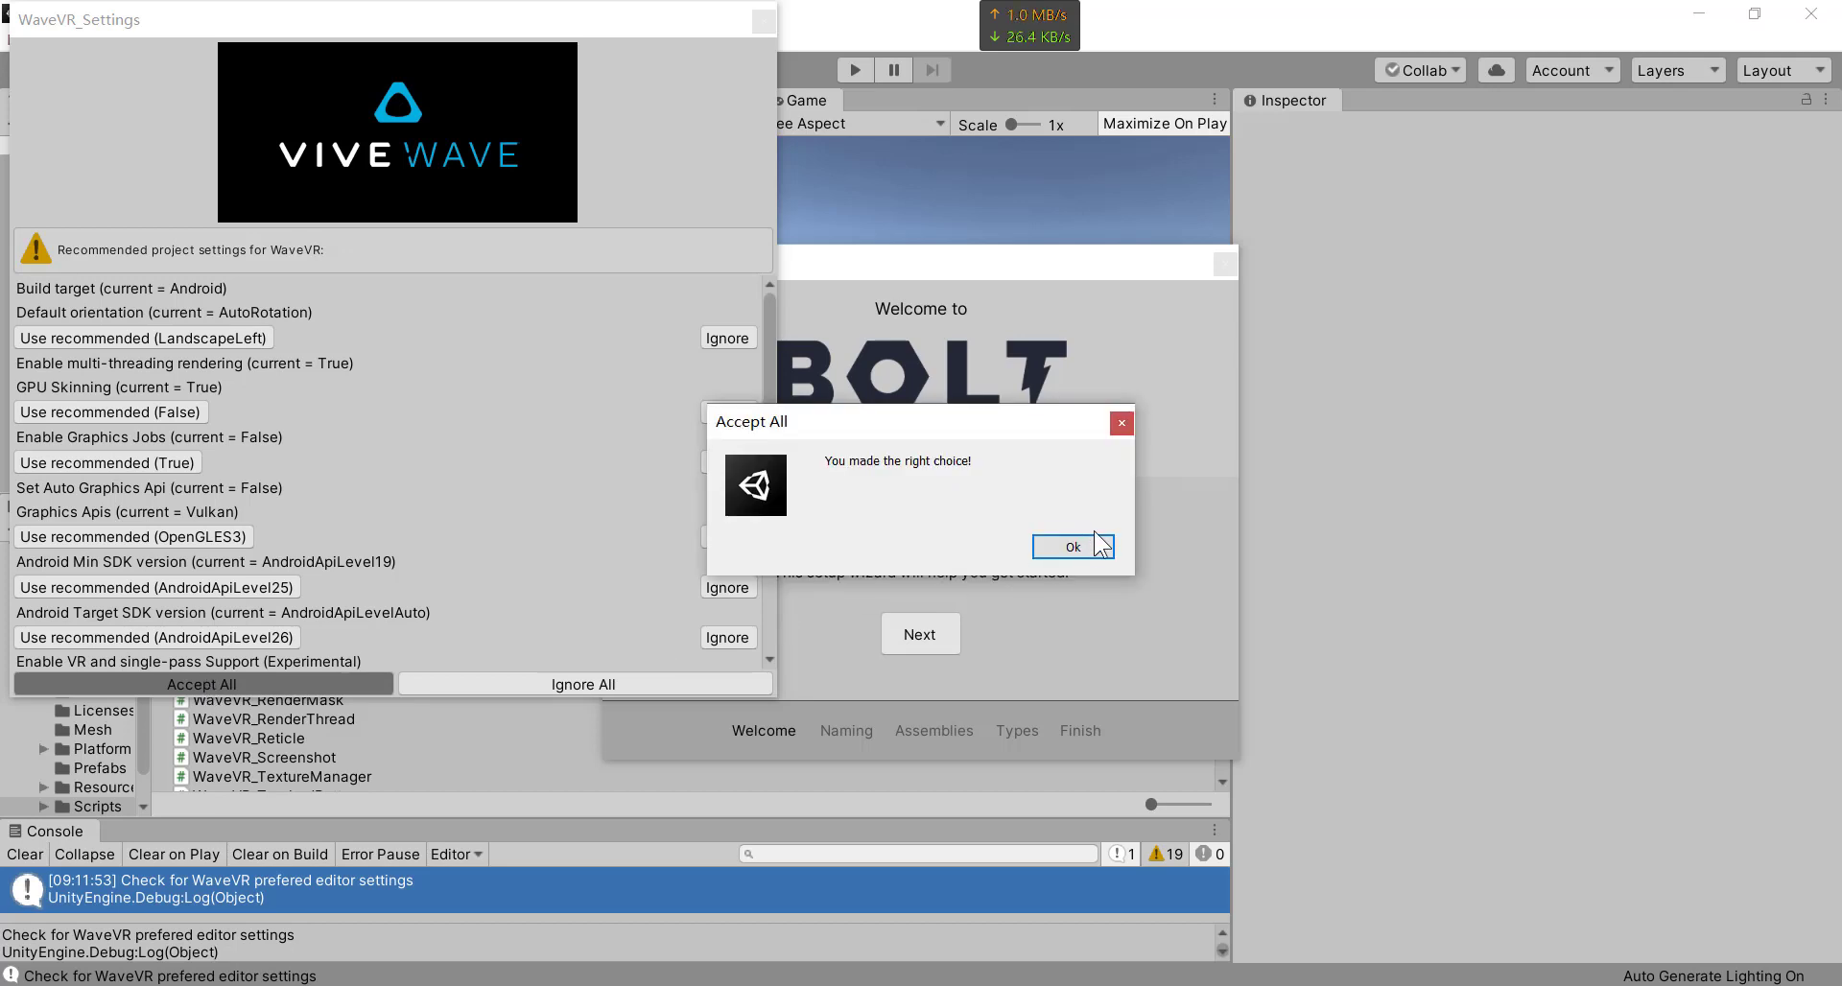
click(1098, 545)
- Start the Bolt setup with Human Naming and keep the default assembly list
click(909, 637)
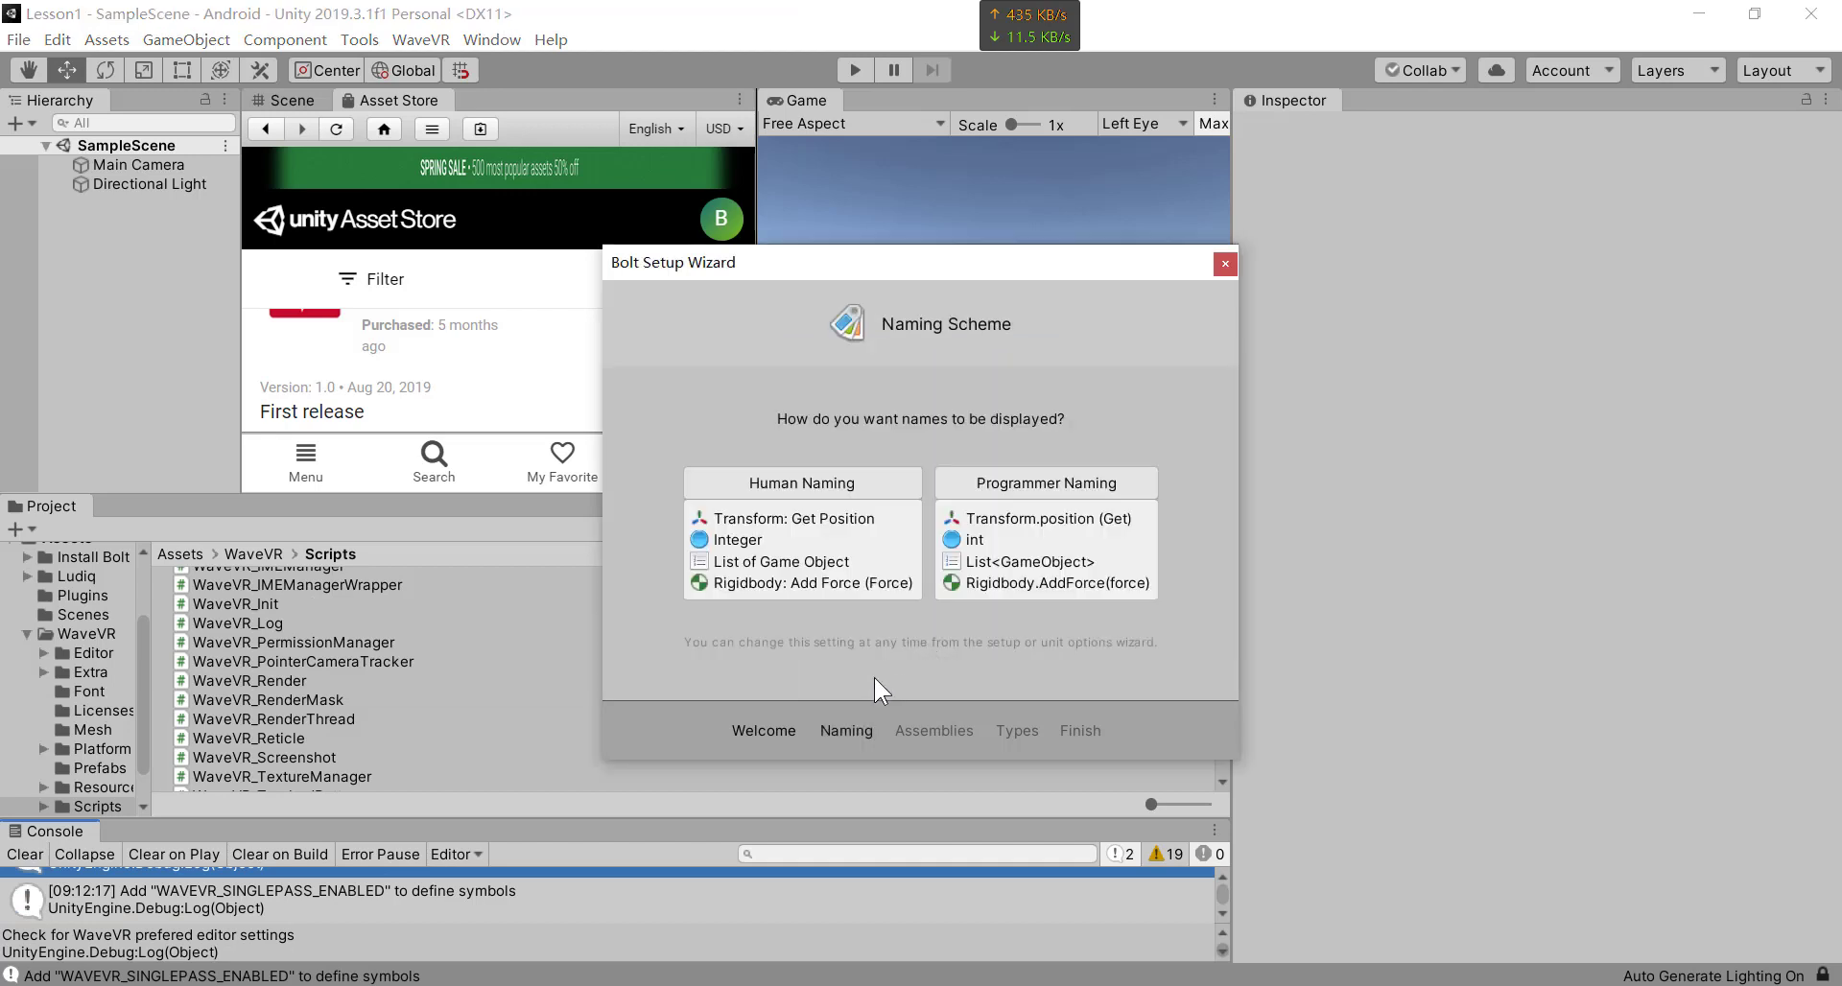
click(773, 482)
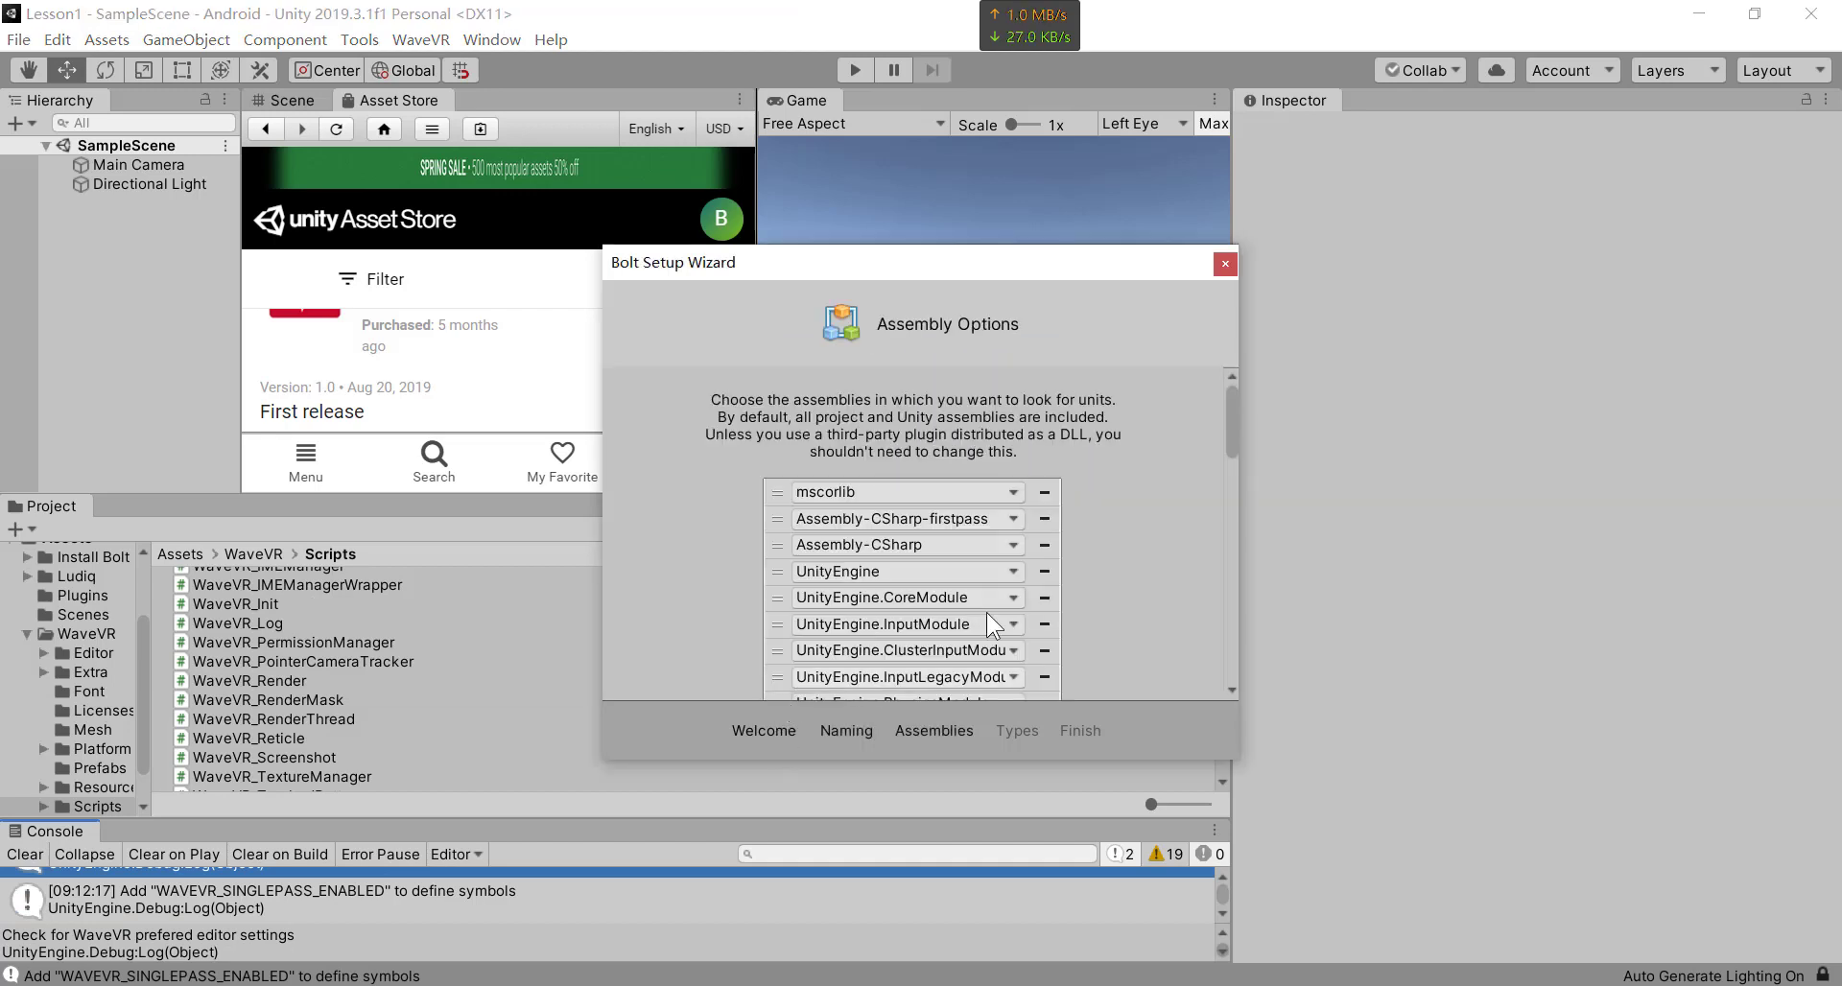
scroll(1067, 489, down, 20)
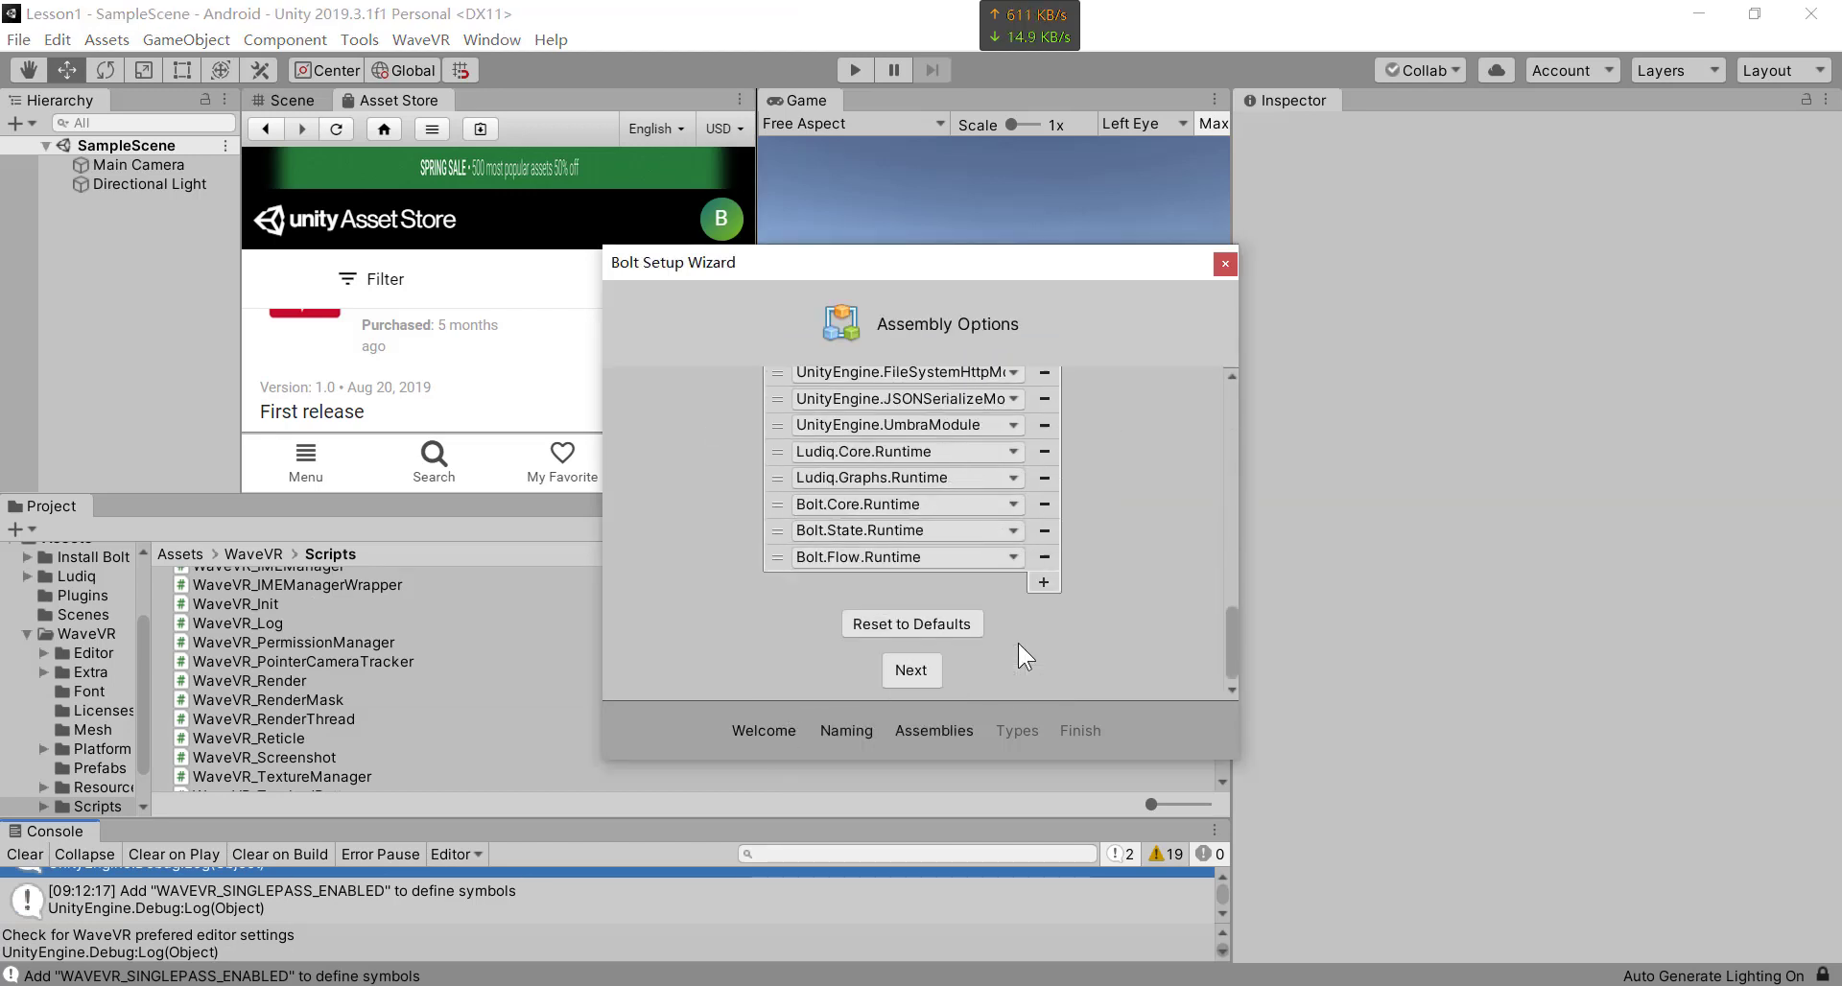
click(910, 670)
- Add a new entry to the end of Bolt's type options and set it to Wave VR_Controller
scroll(900, 537, down, 5)
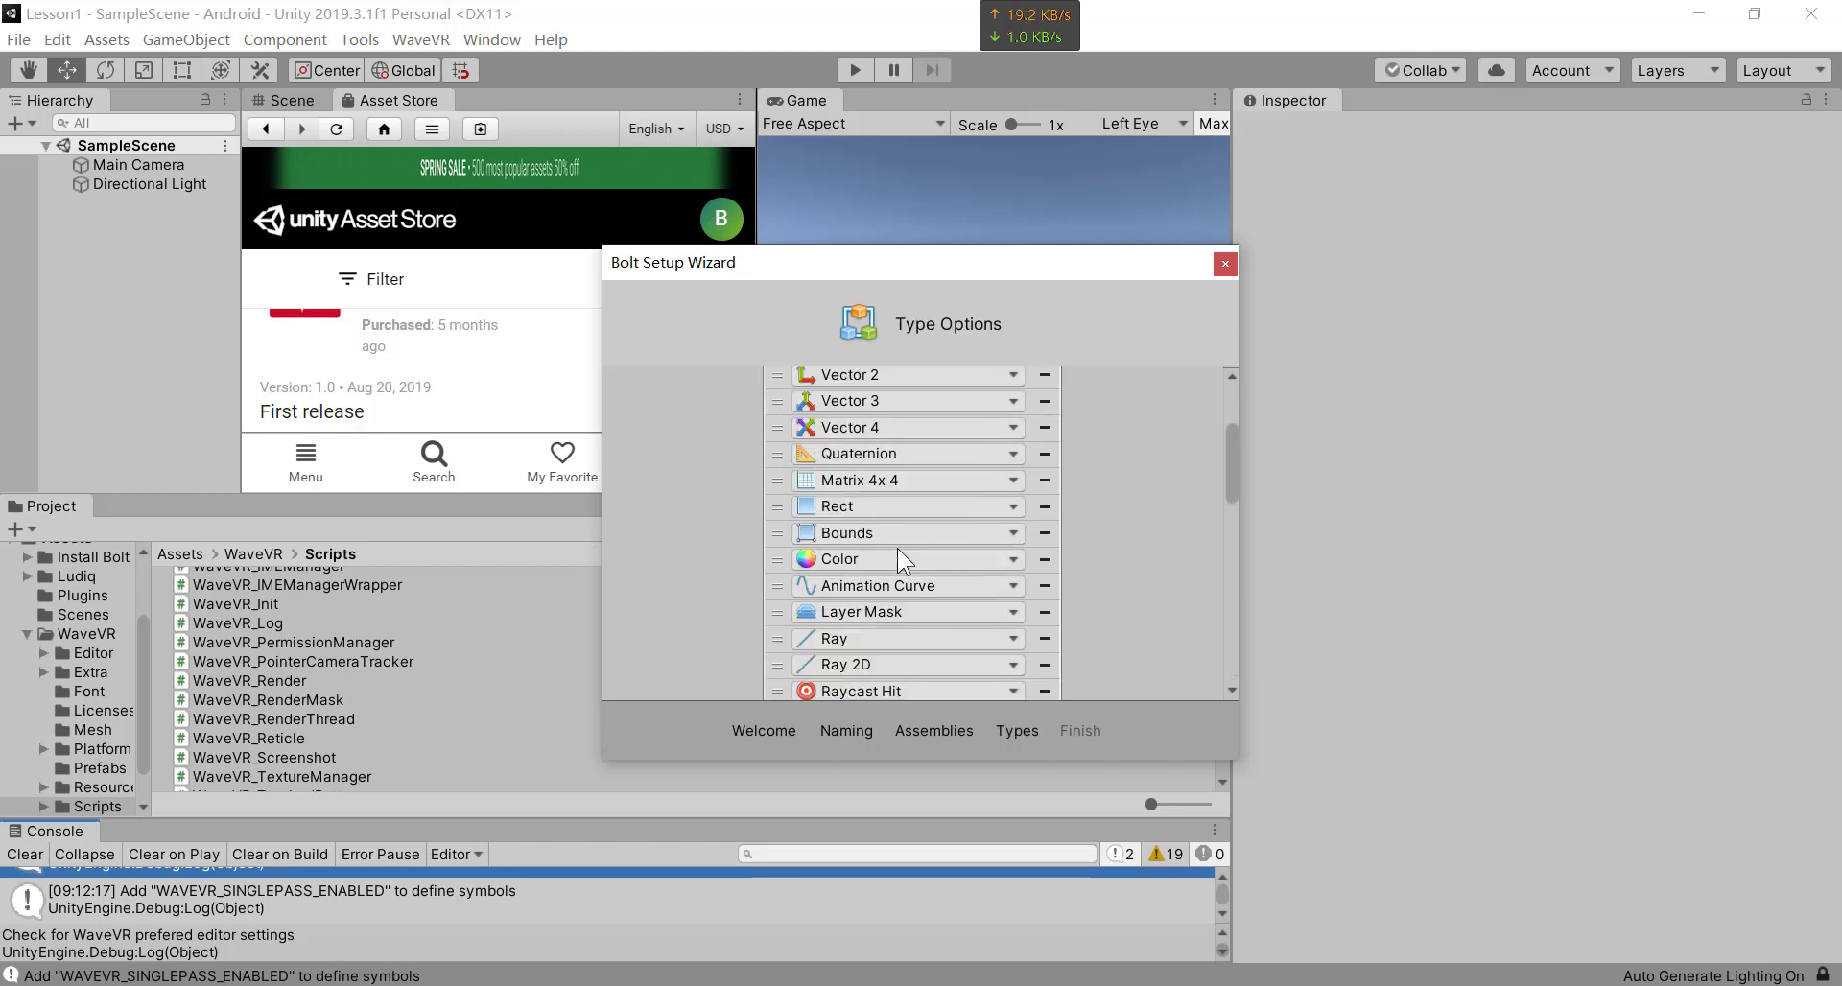
scroll(895, 550, down, 15)
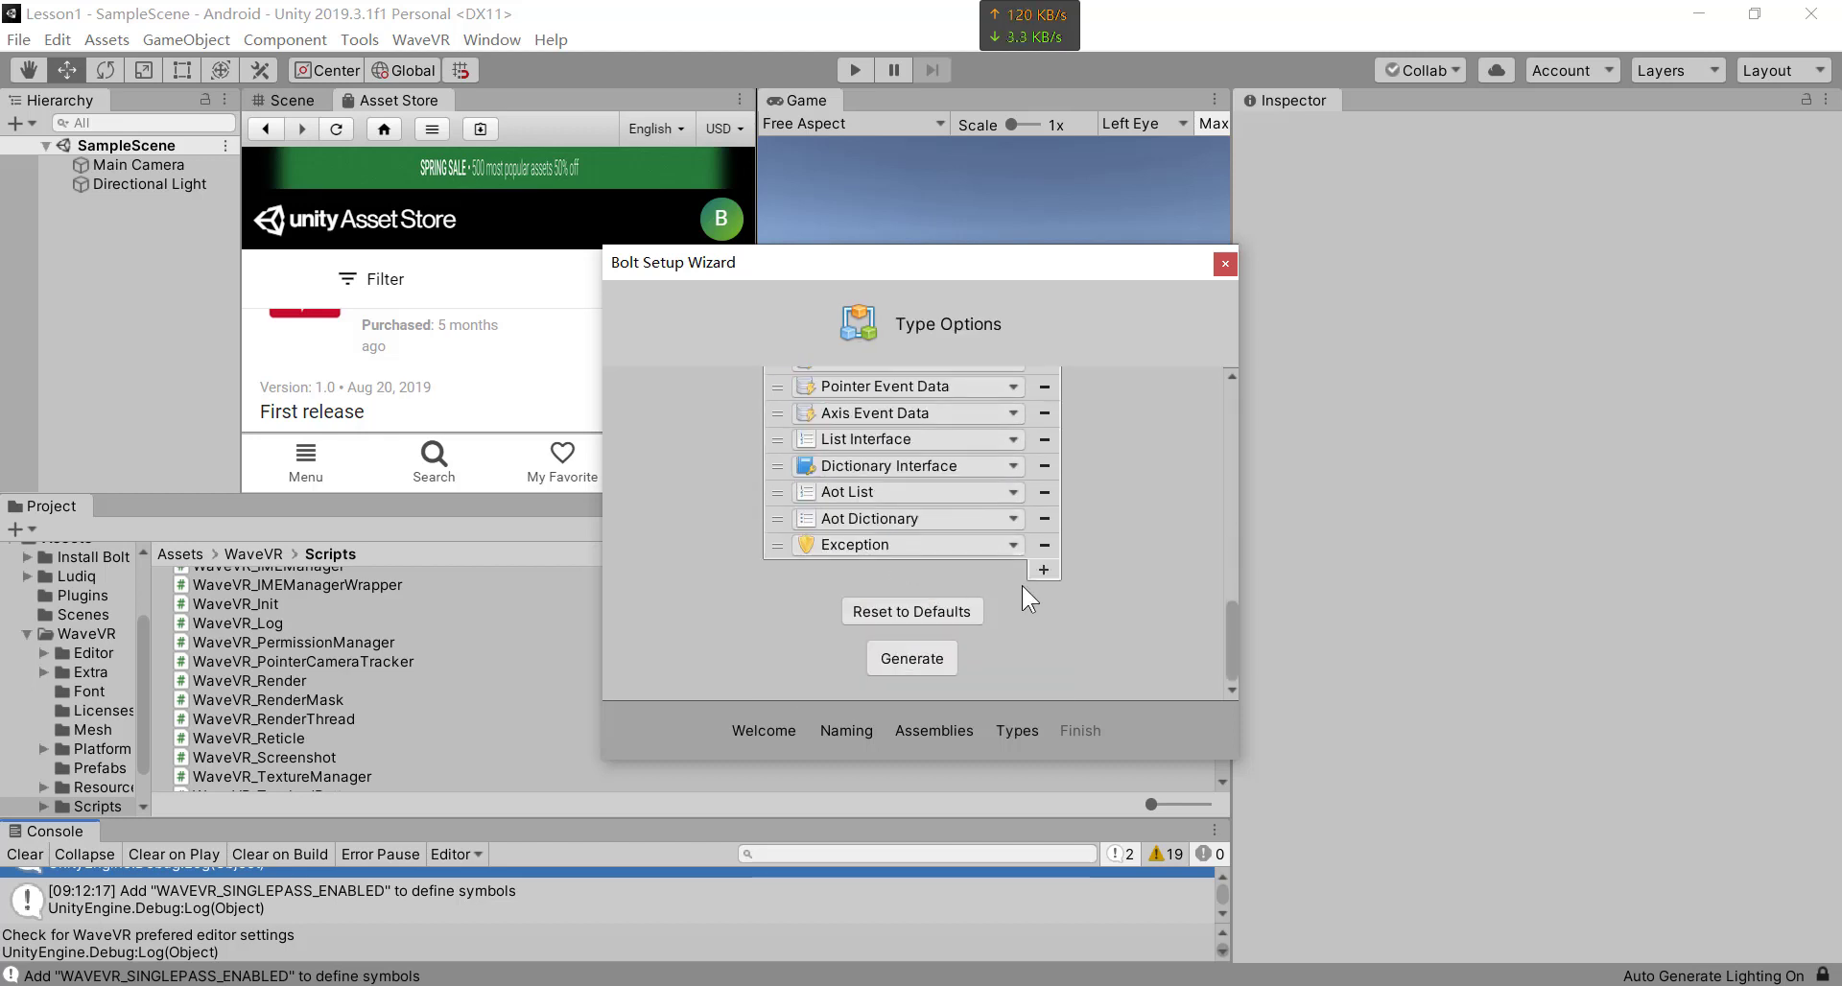
click(1036, 569)
click(966, 573)
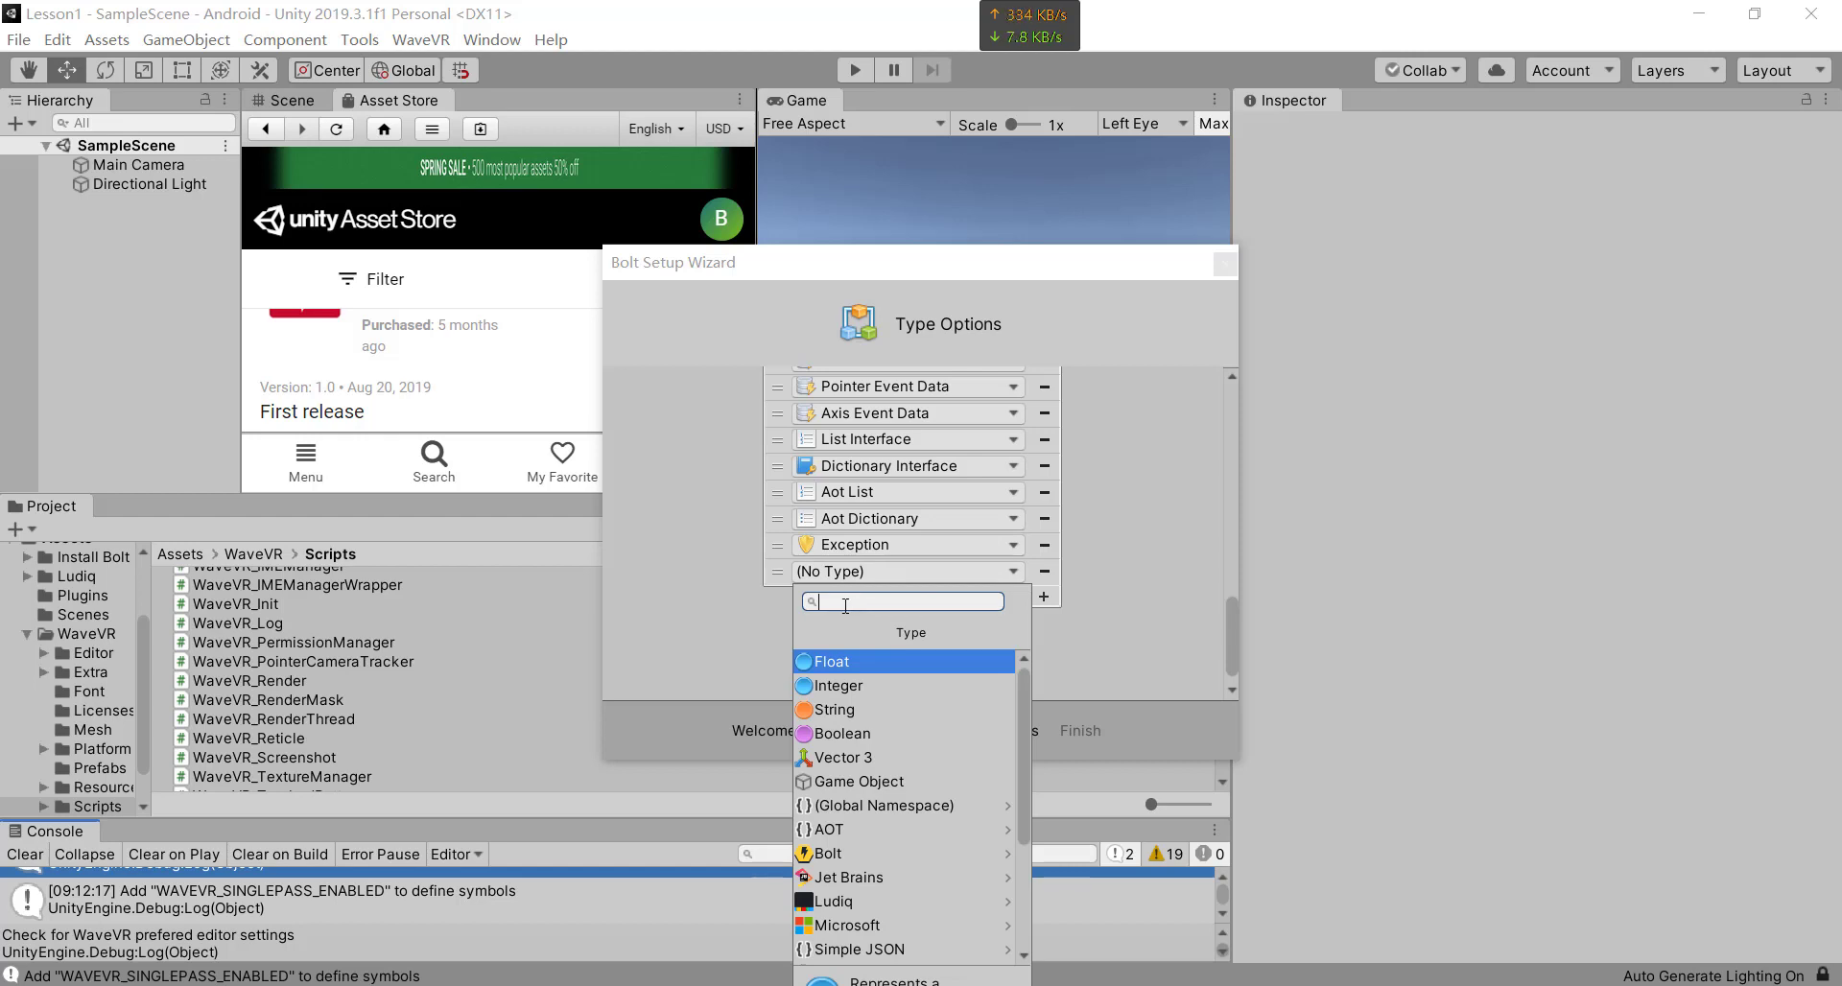
text(wv)
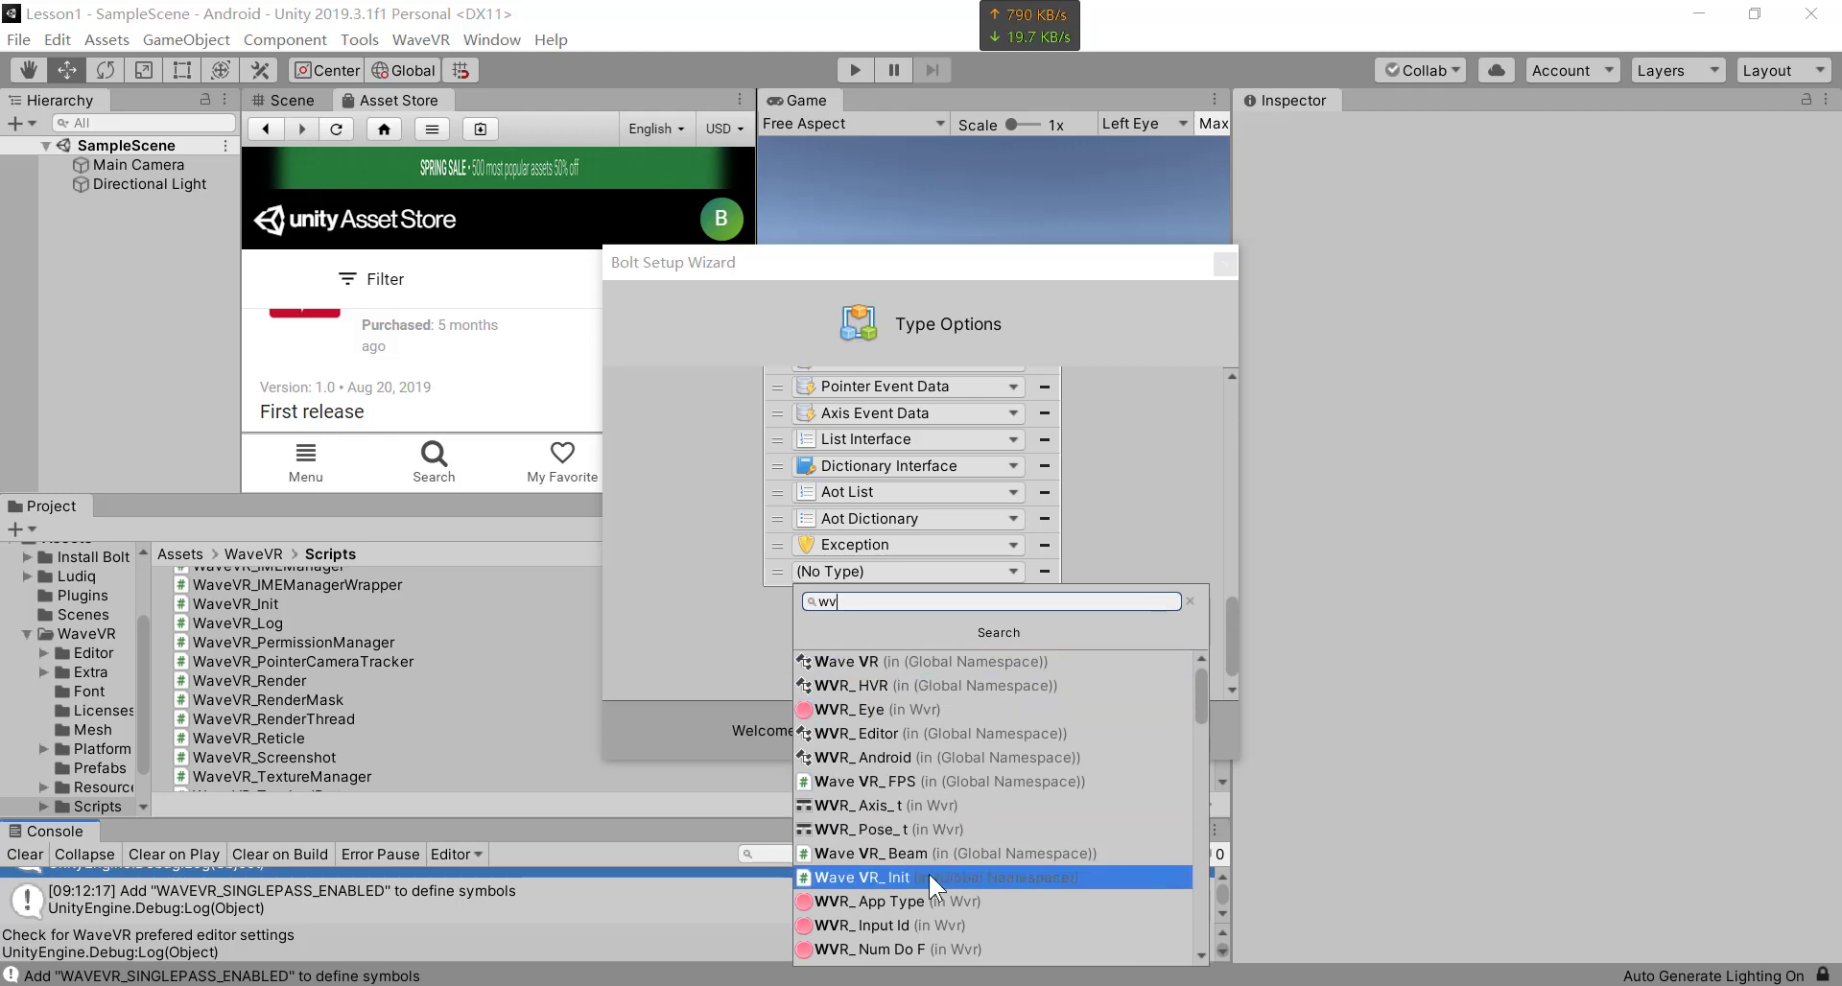
scroll(931, 835, down, 4)
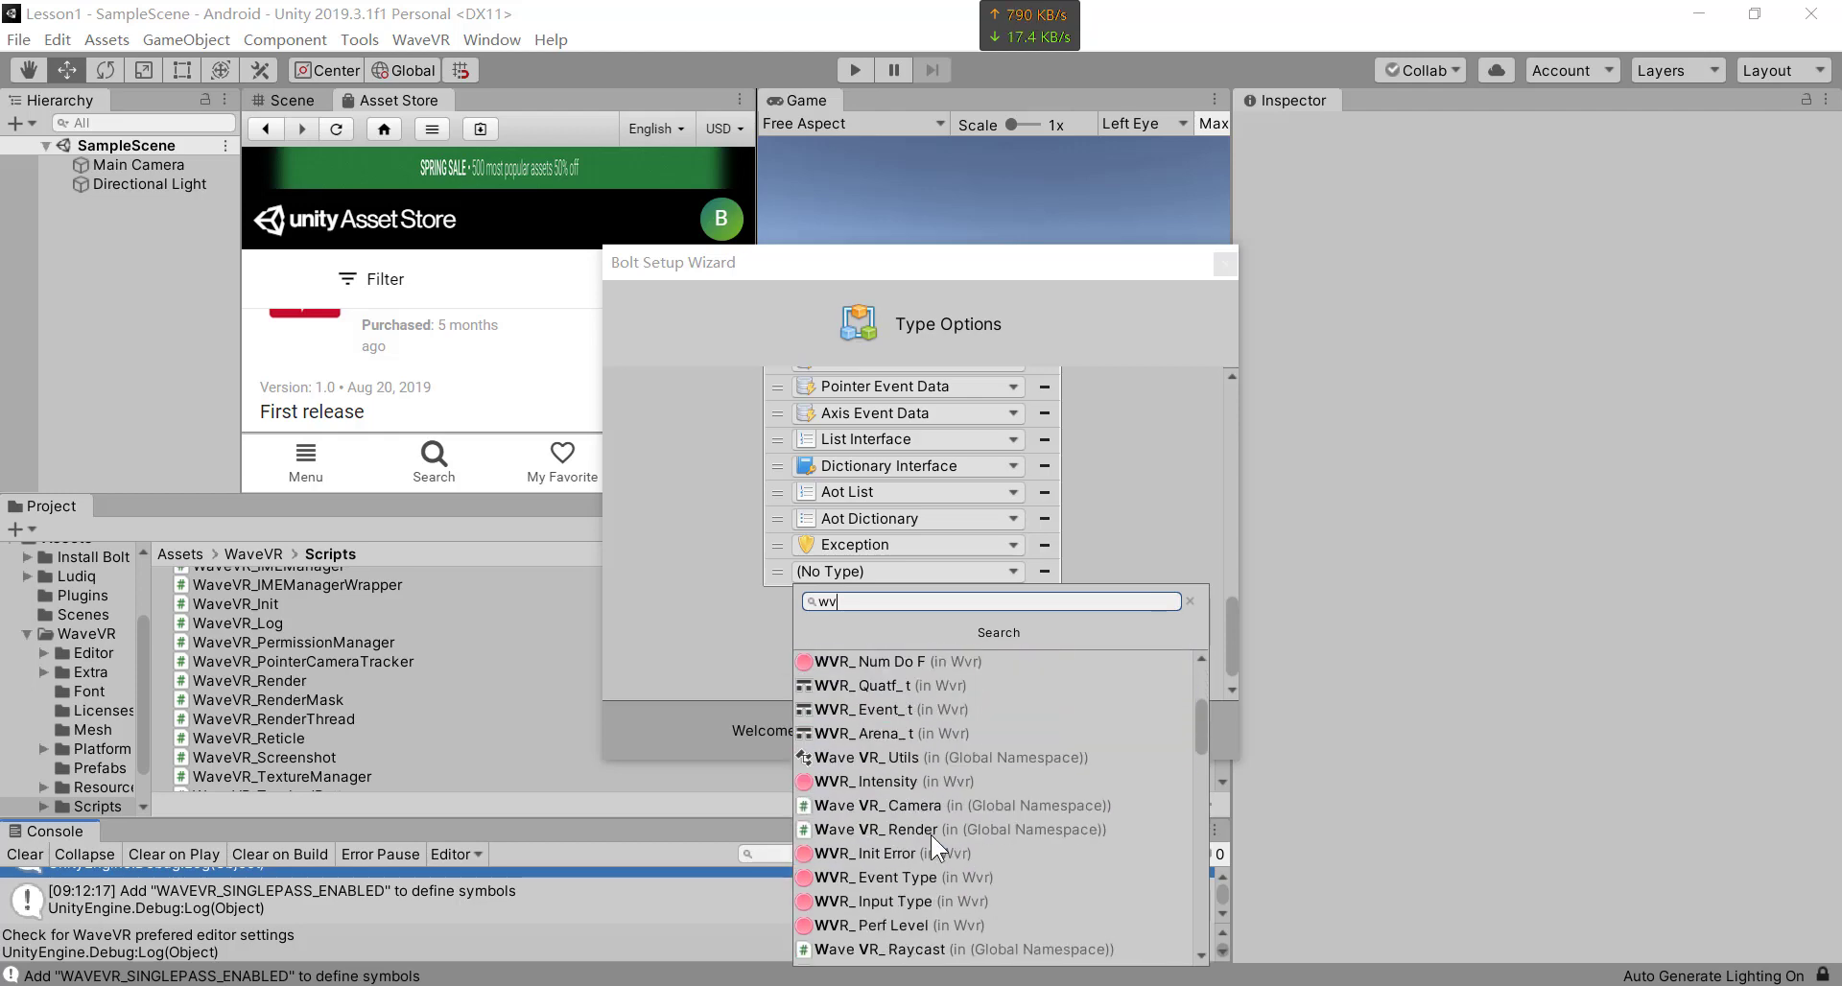
scroll(931, 834, down, 15)
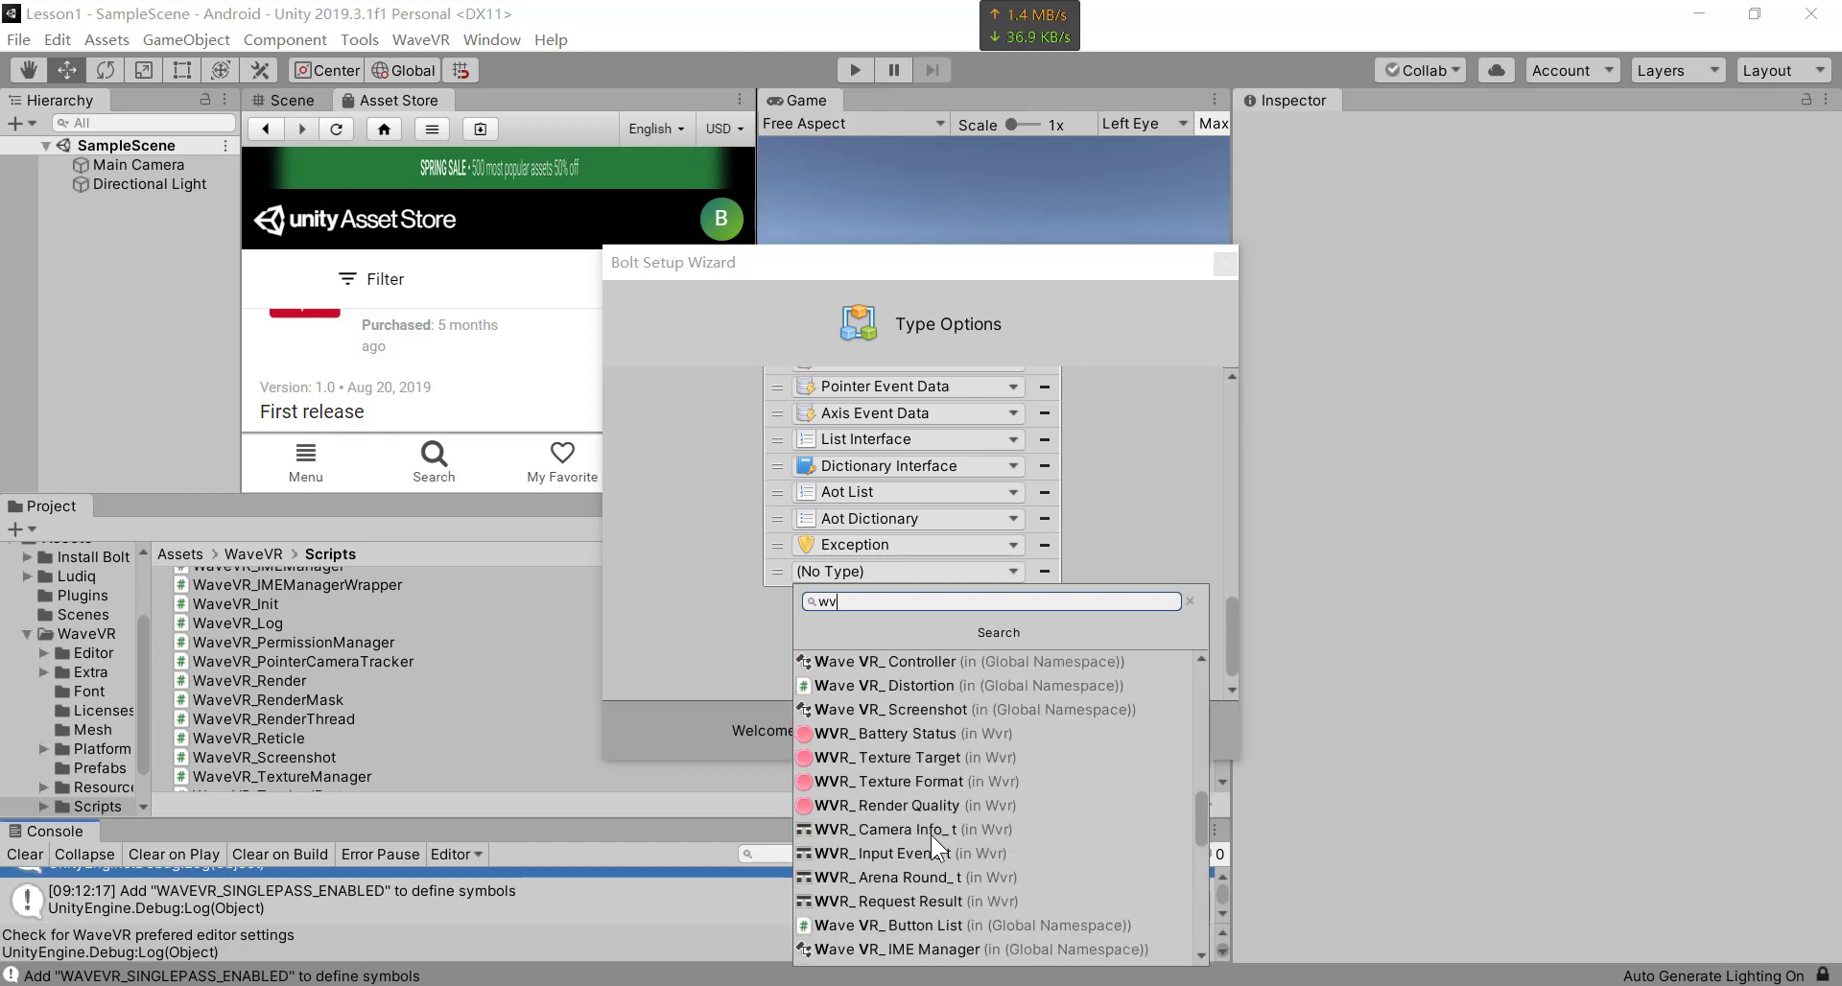
scroll(930, 835, down, 3)
scroll(930, 834, up, 7)
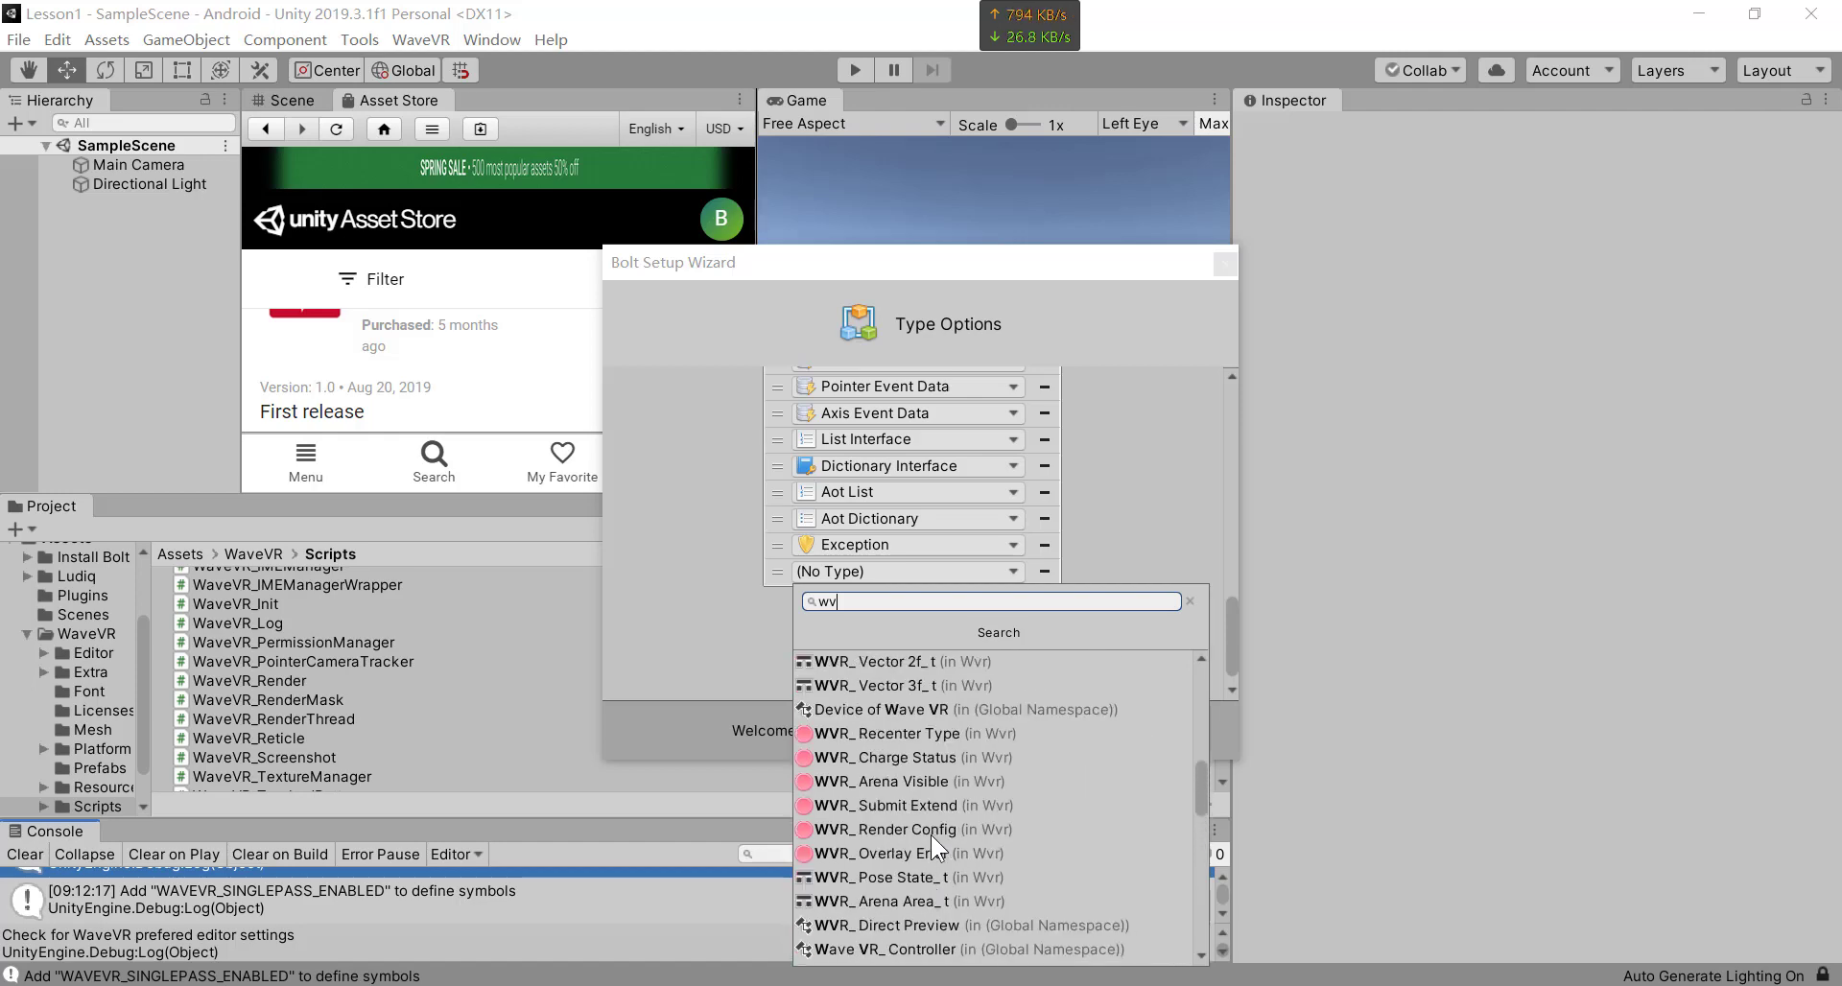
scroll(931, 835, up, 10)
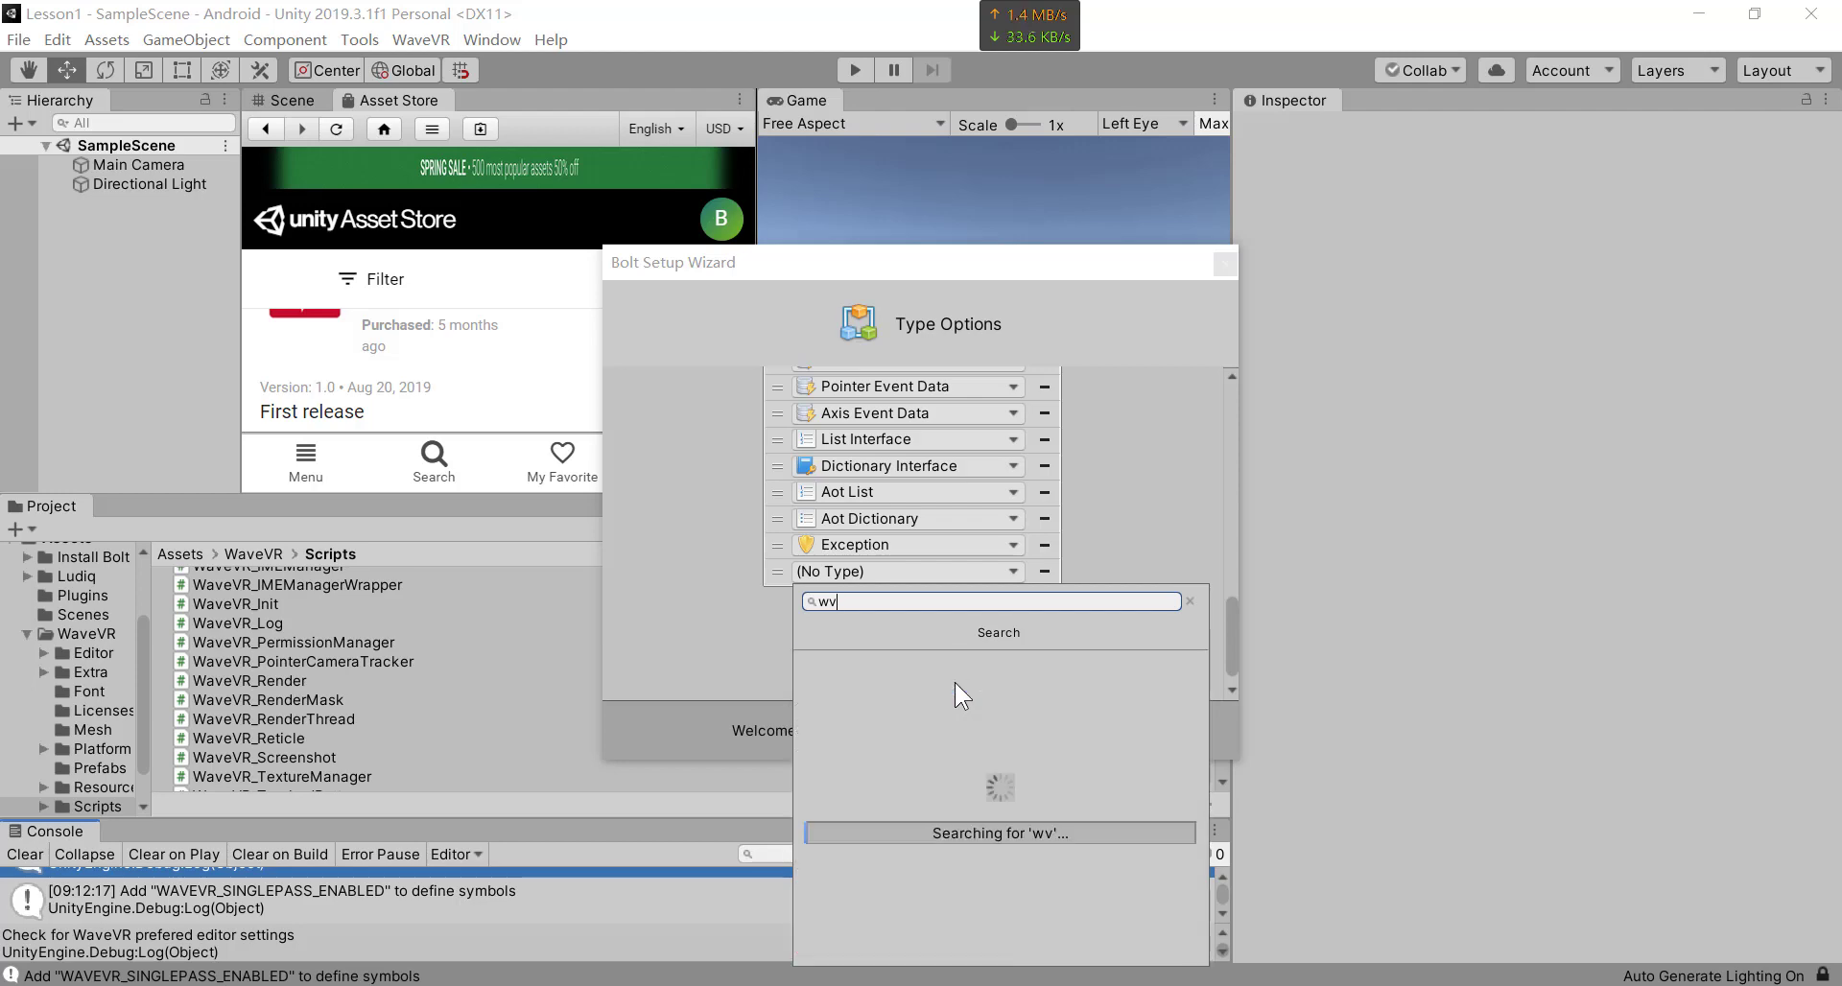
text(contr)
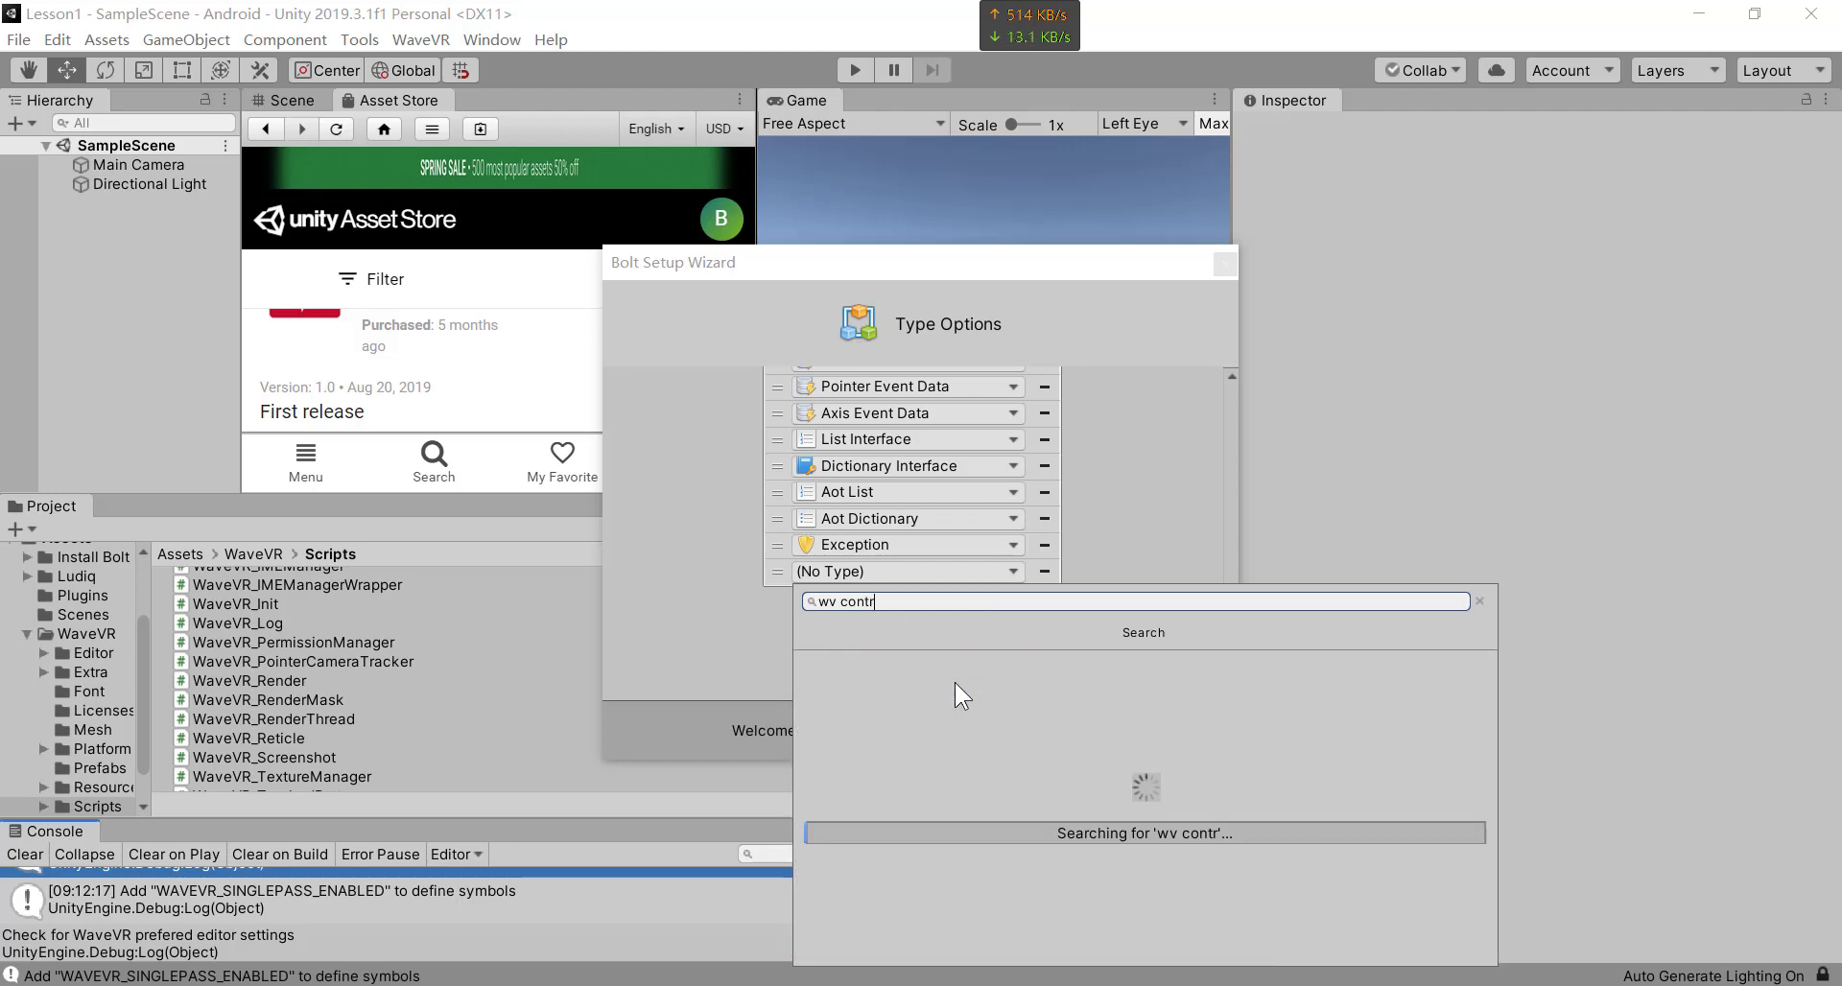
click(954, 659)
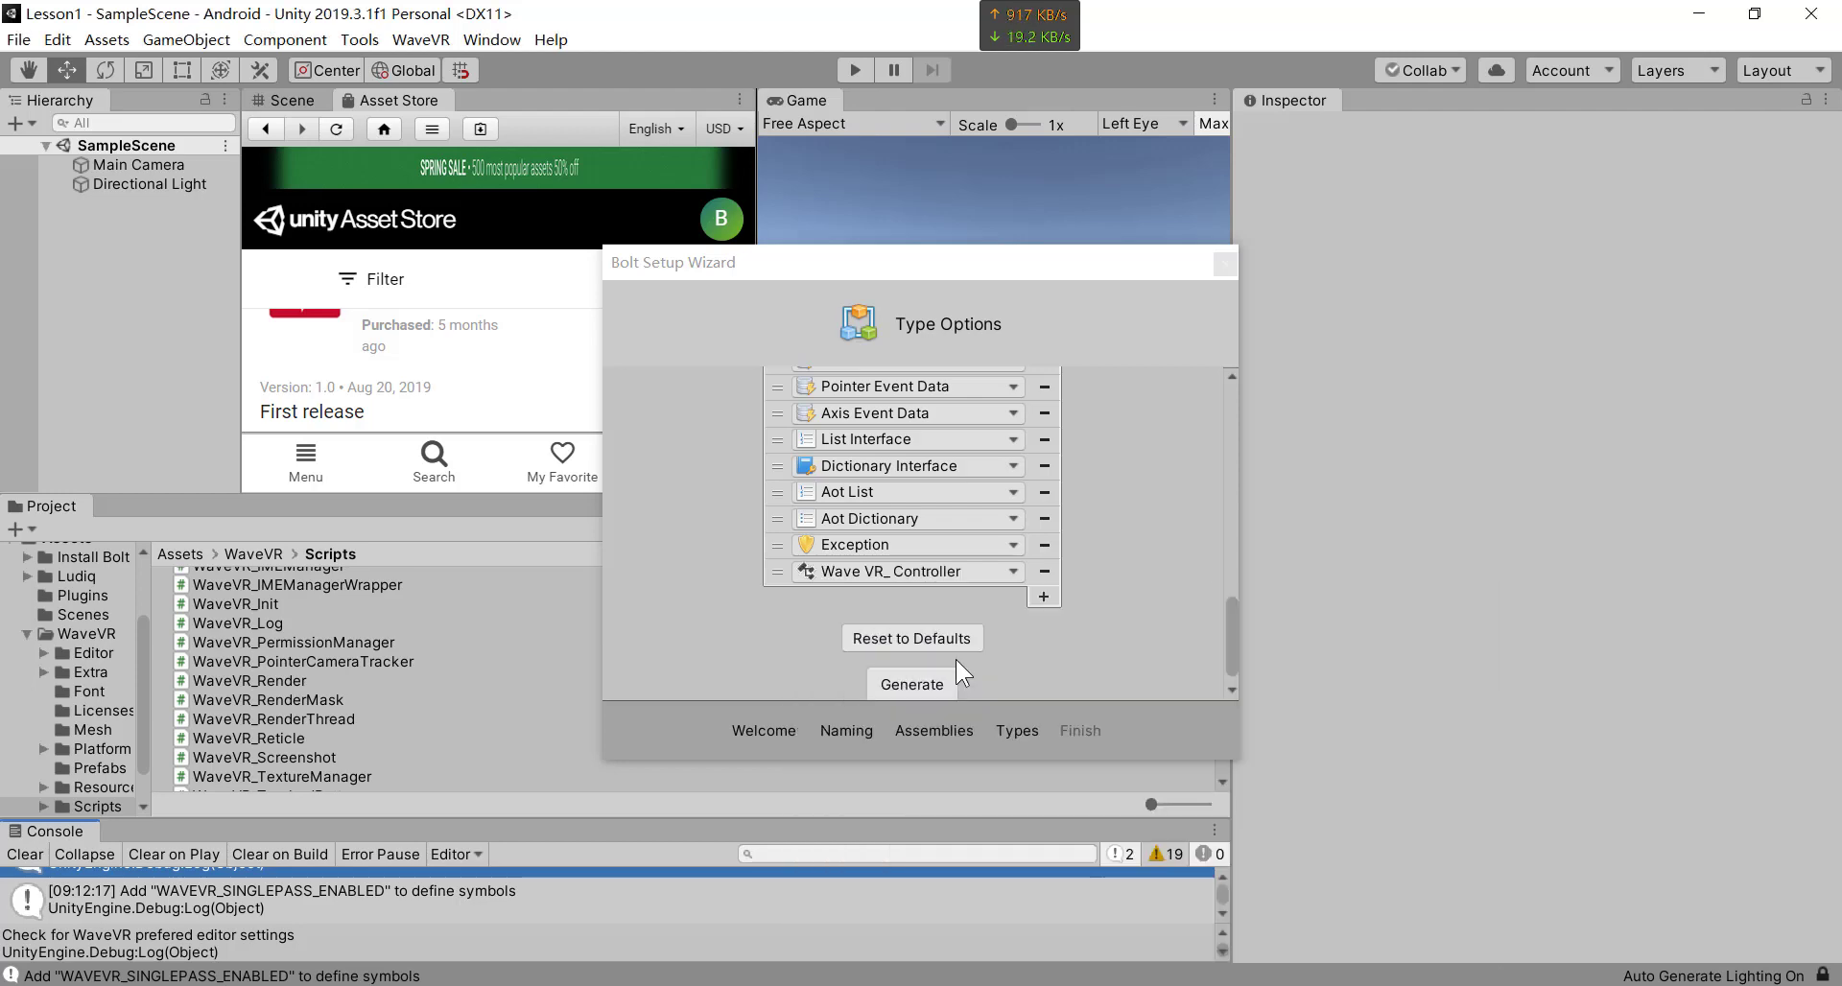
- Add another type entry in the Bolt type options and set it to Device of Wave VR
click(1042, 598)
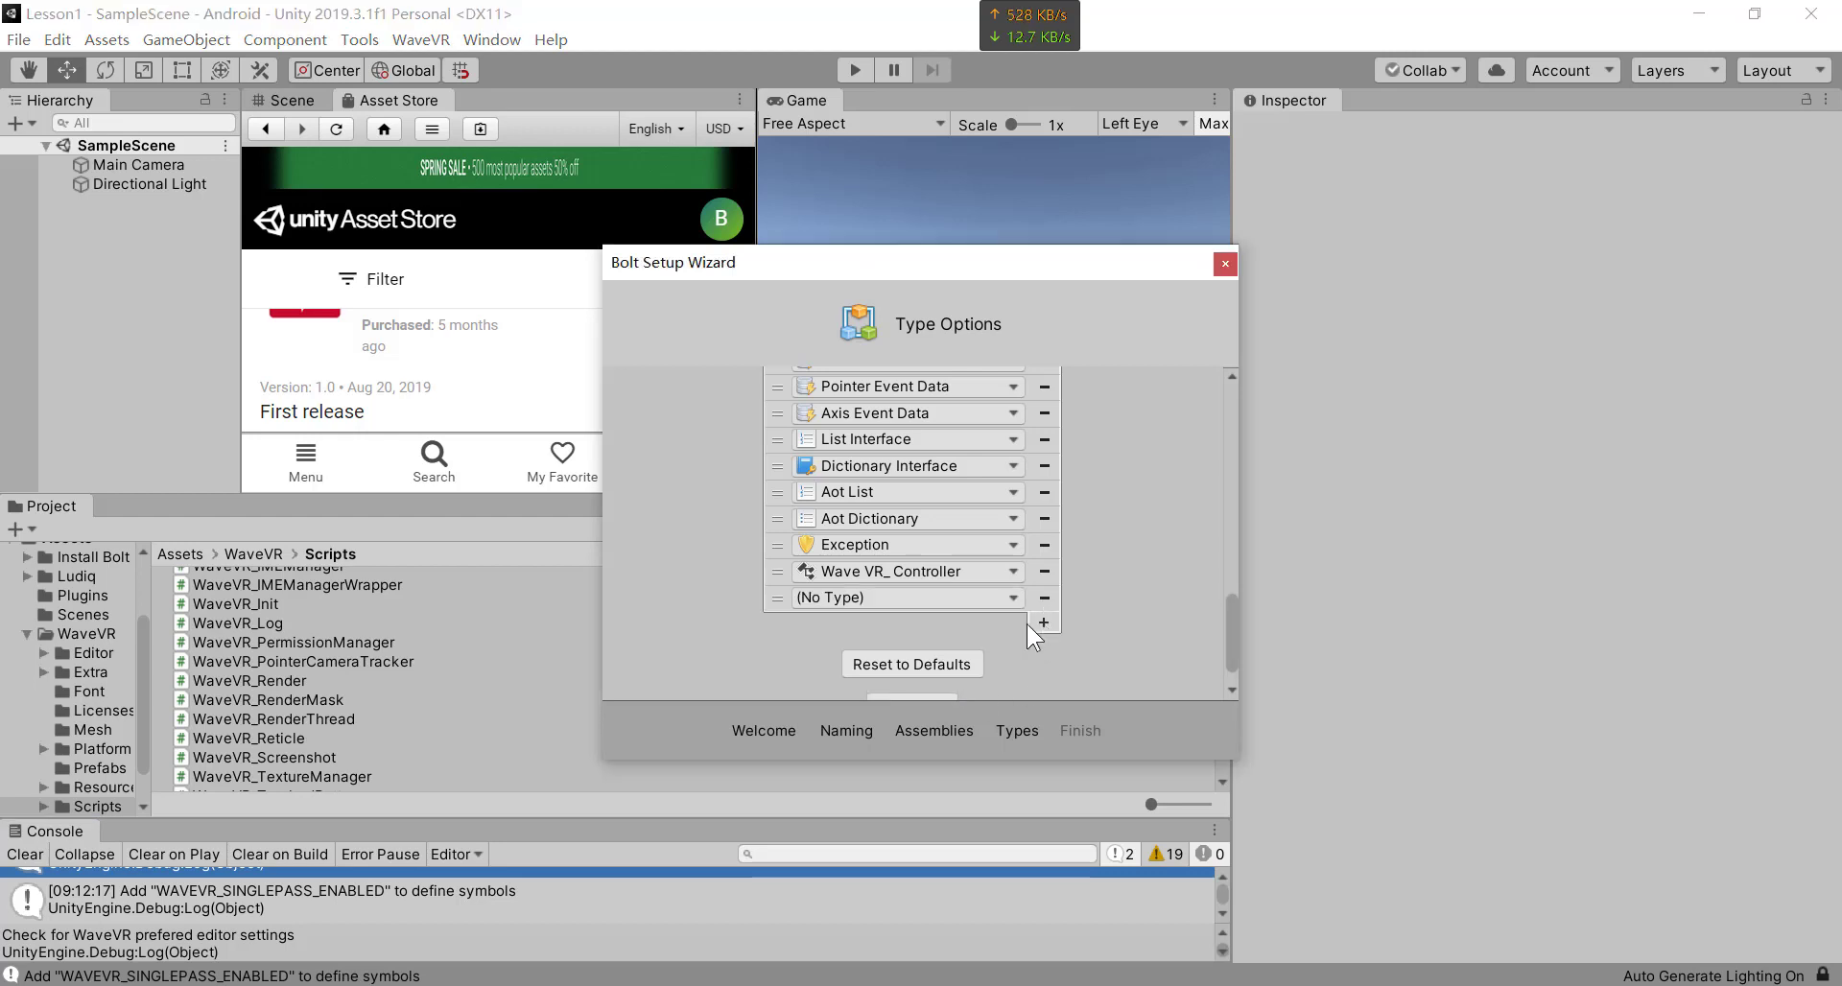
click(913, 597)
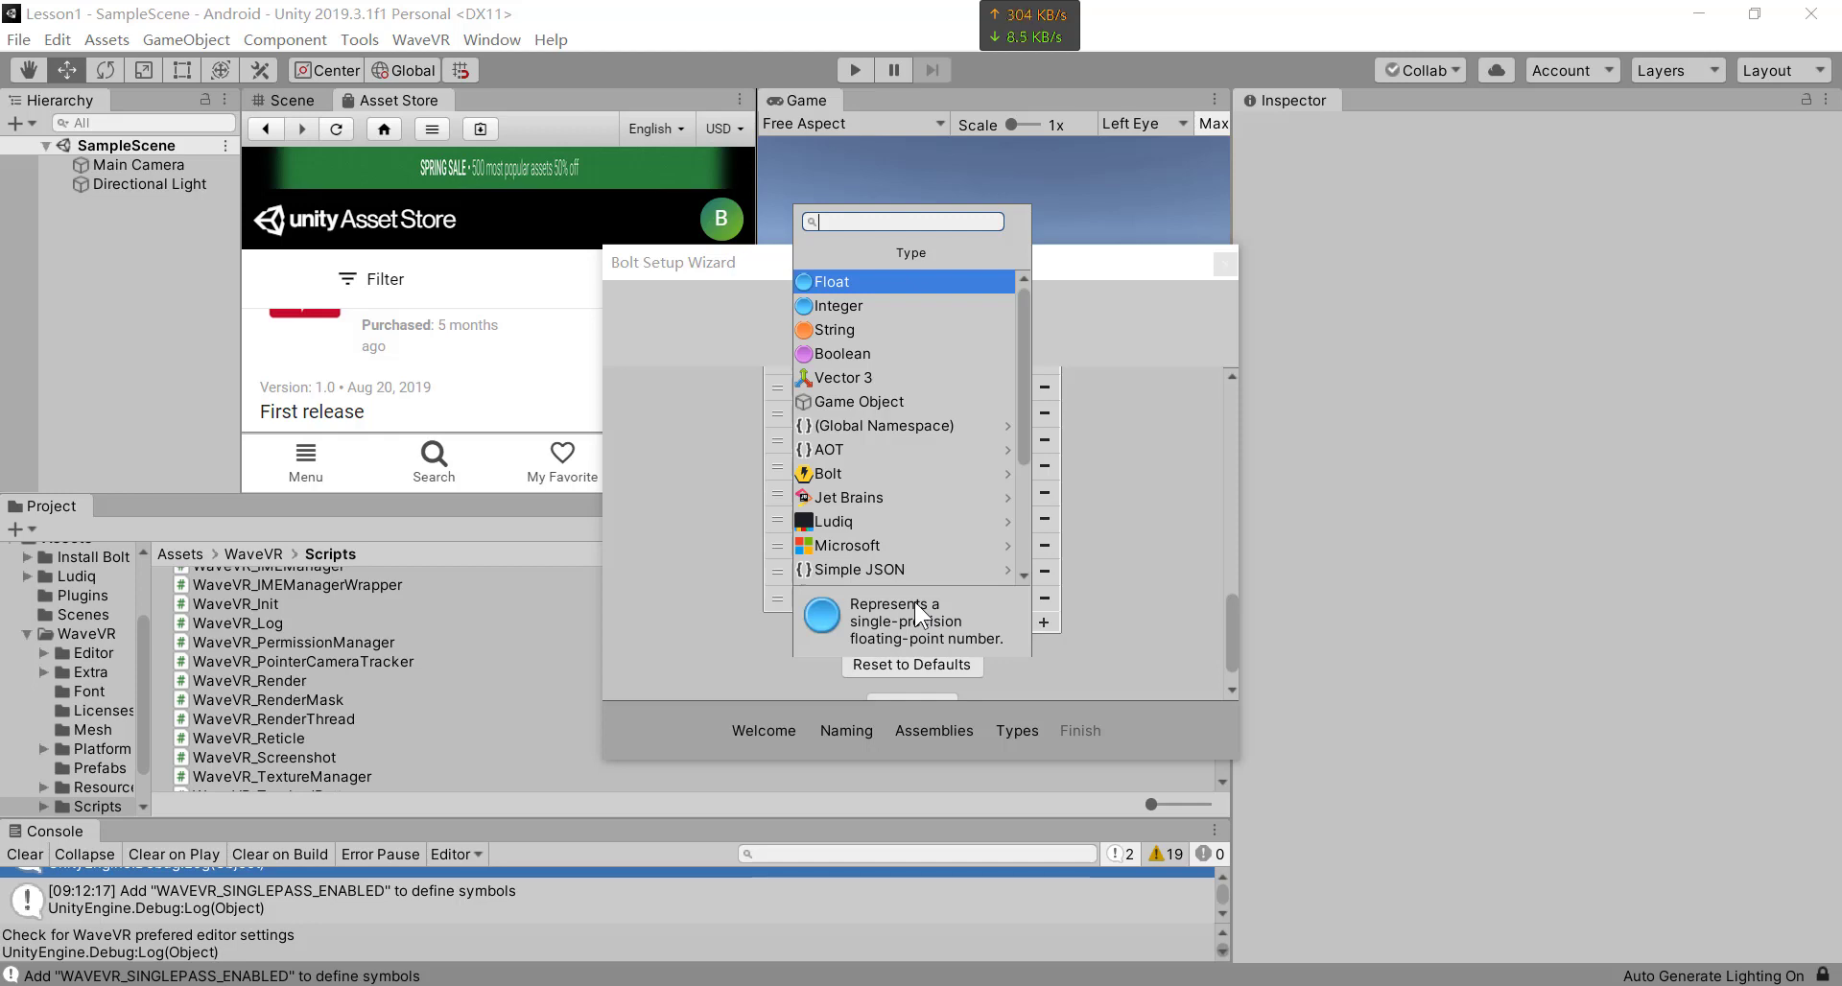
text(dev)
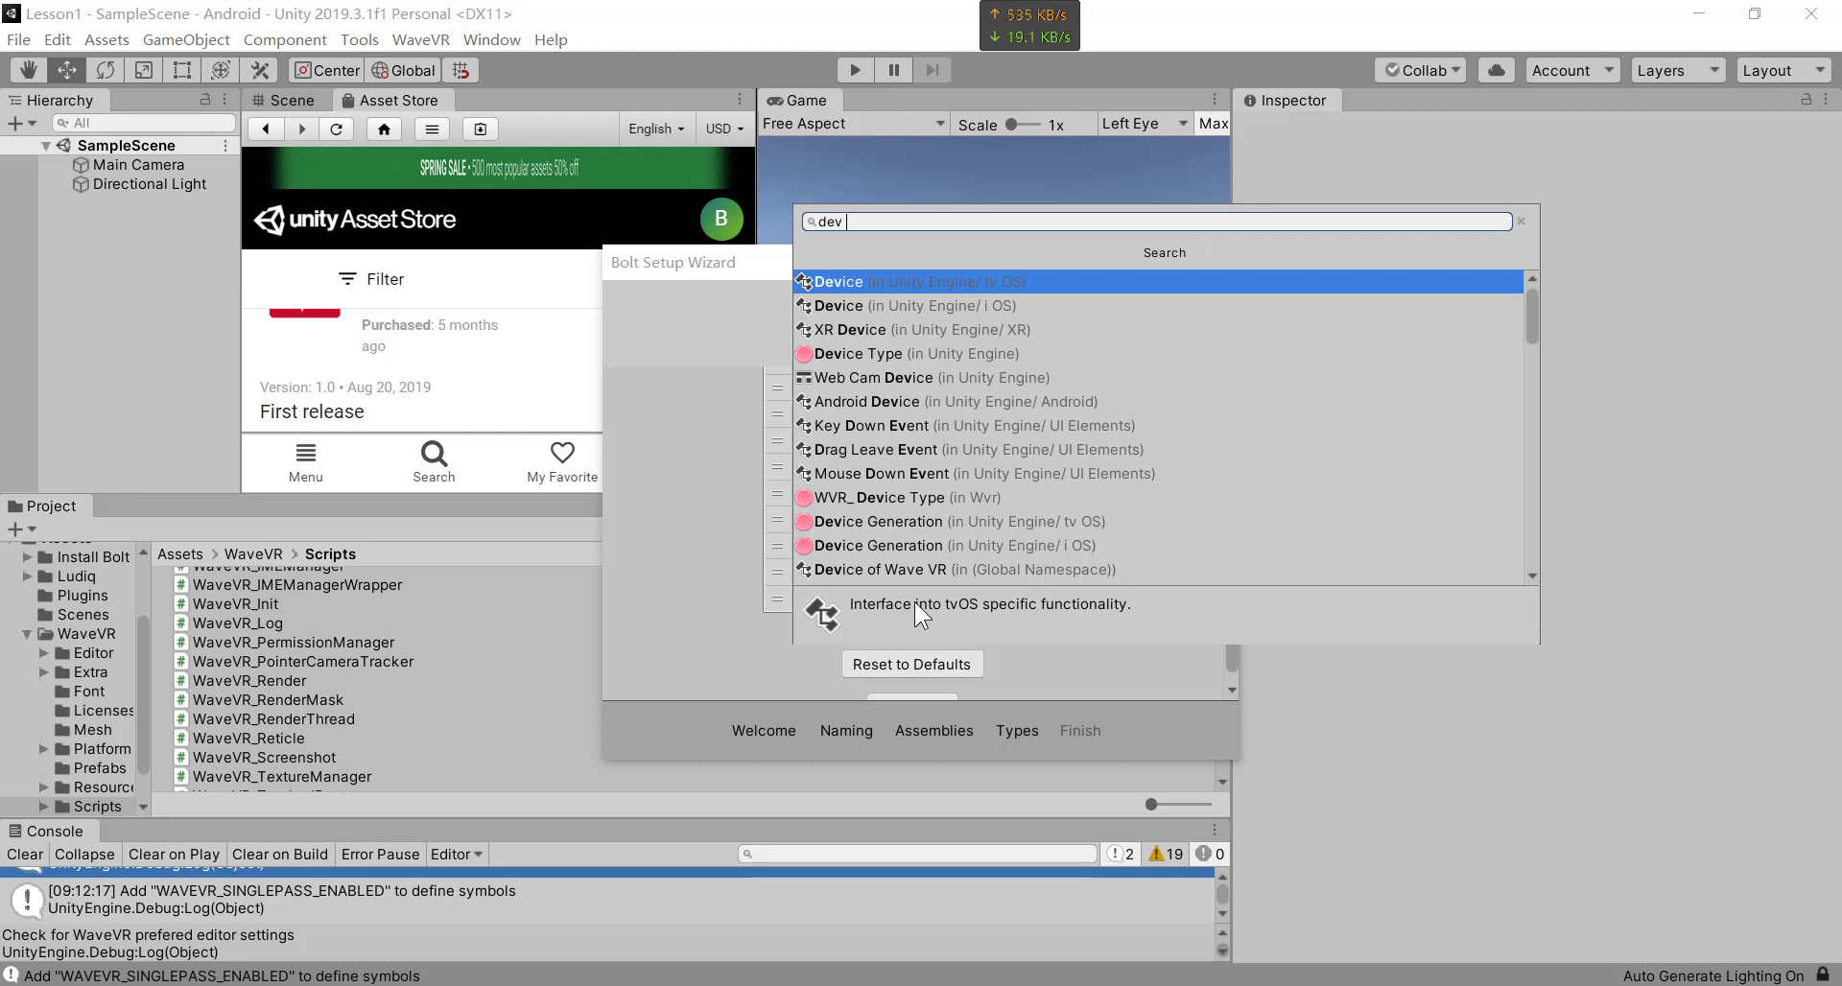
text( of wave vr)
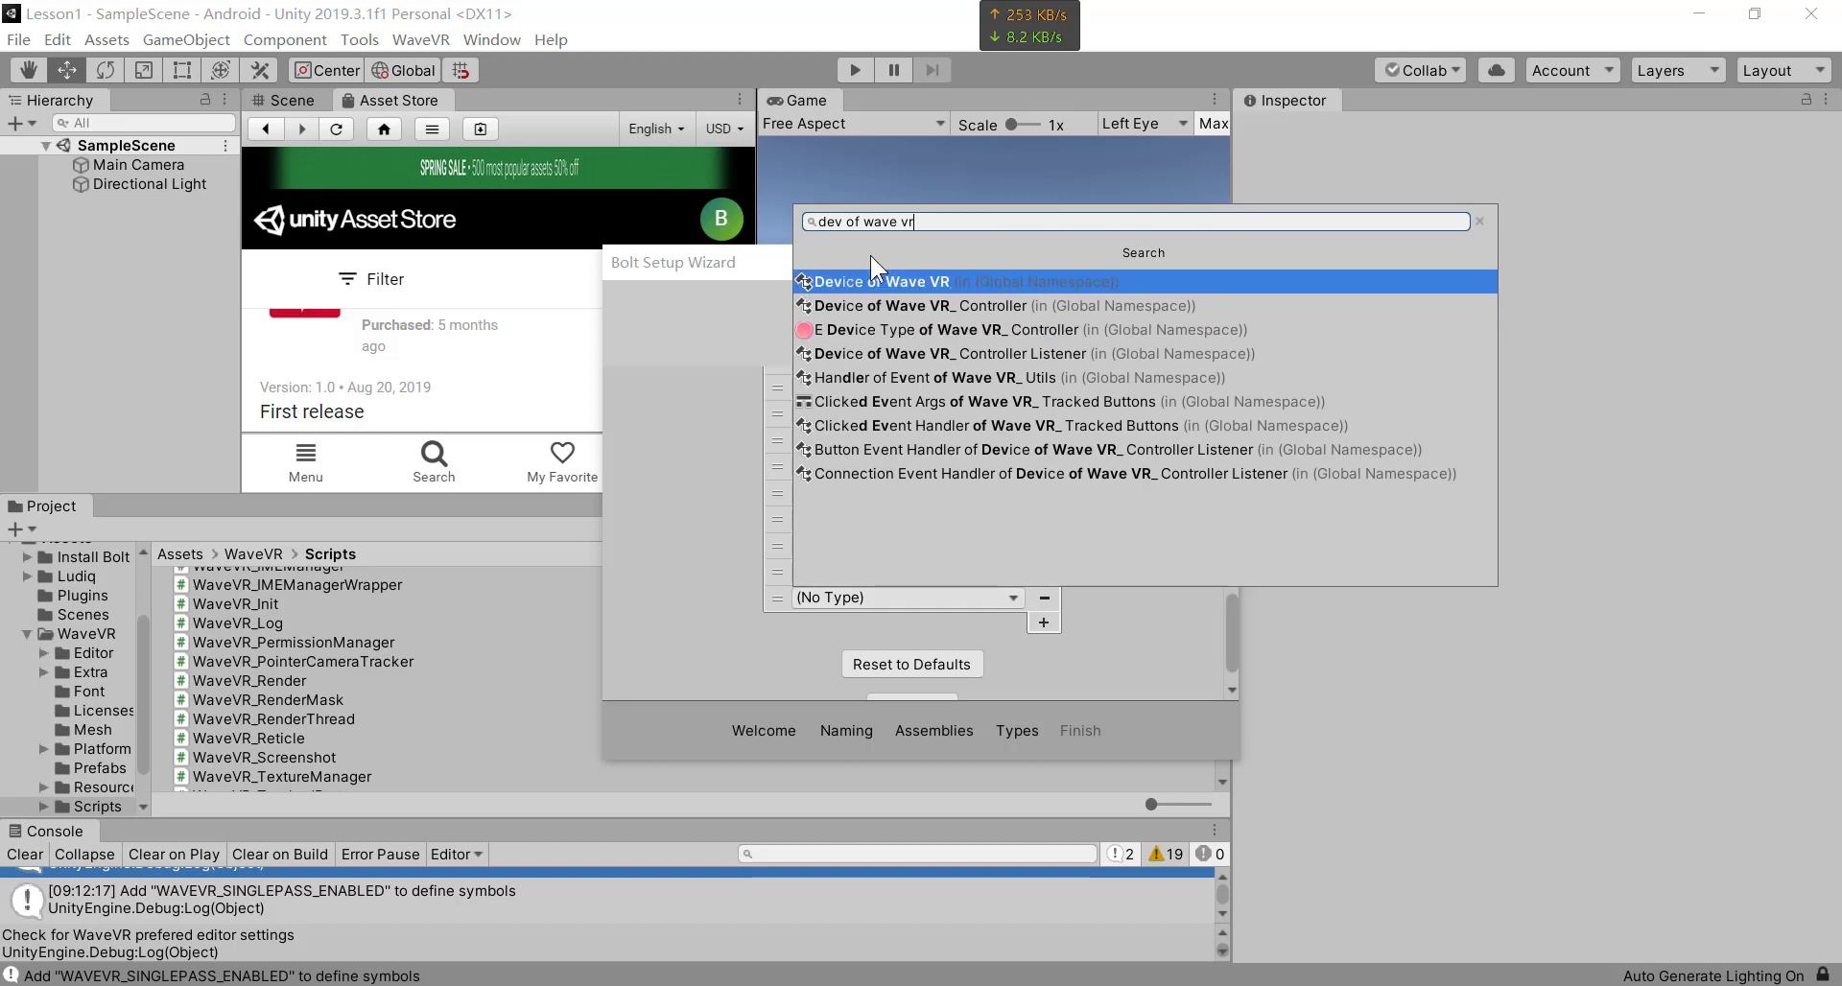
click(879, 281)
- Add a further type entry below Device of Wave VR and set it to WVR_Vector 3f_t
click(1045, 624)
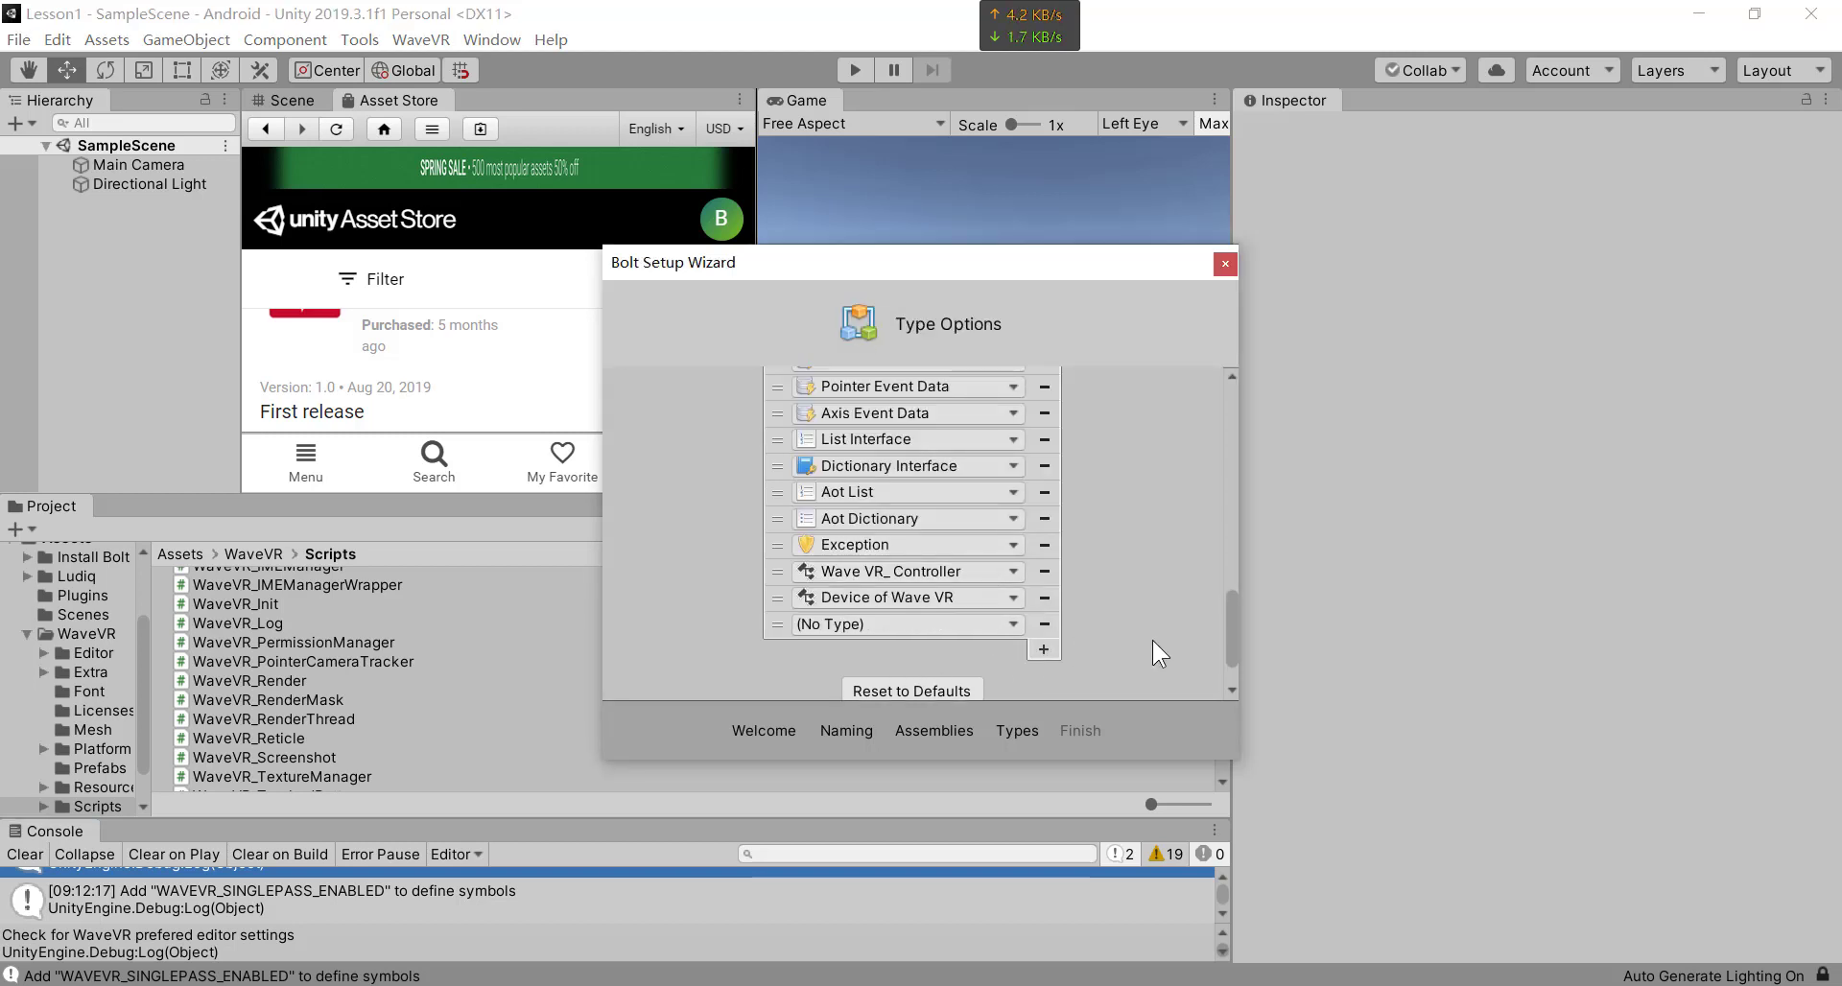
click(976, 624)
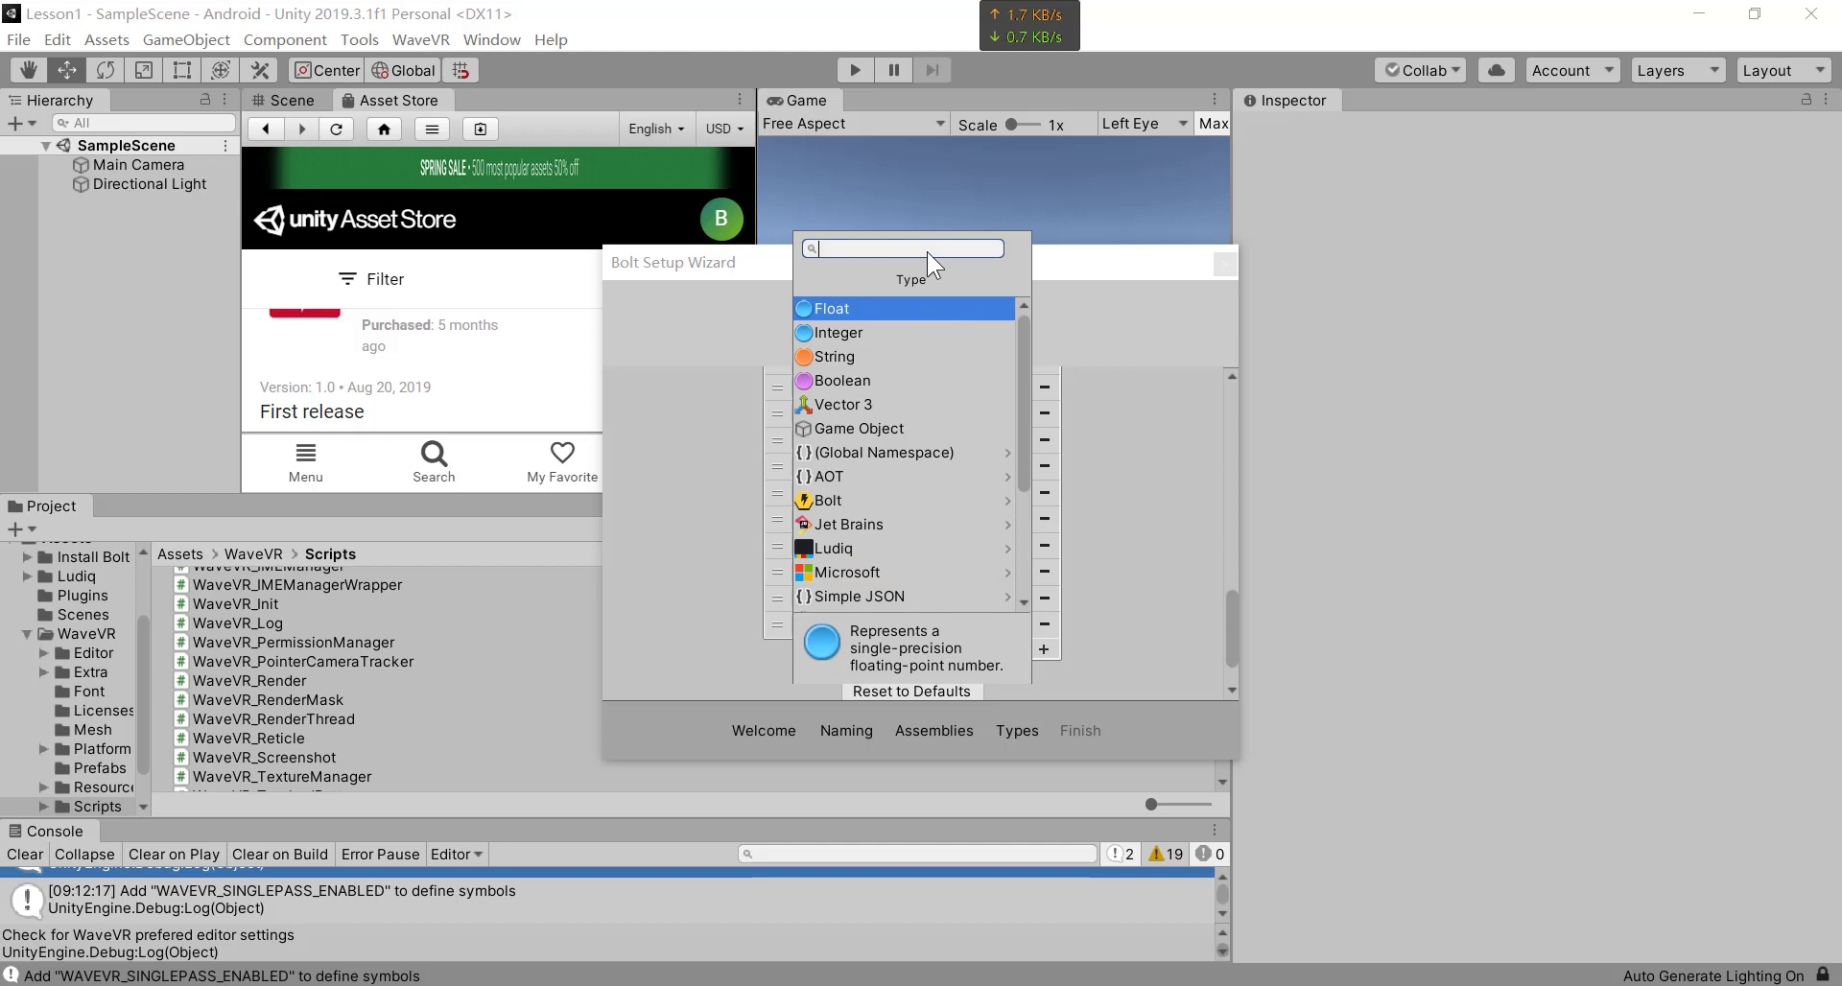
text(wvr)
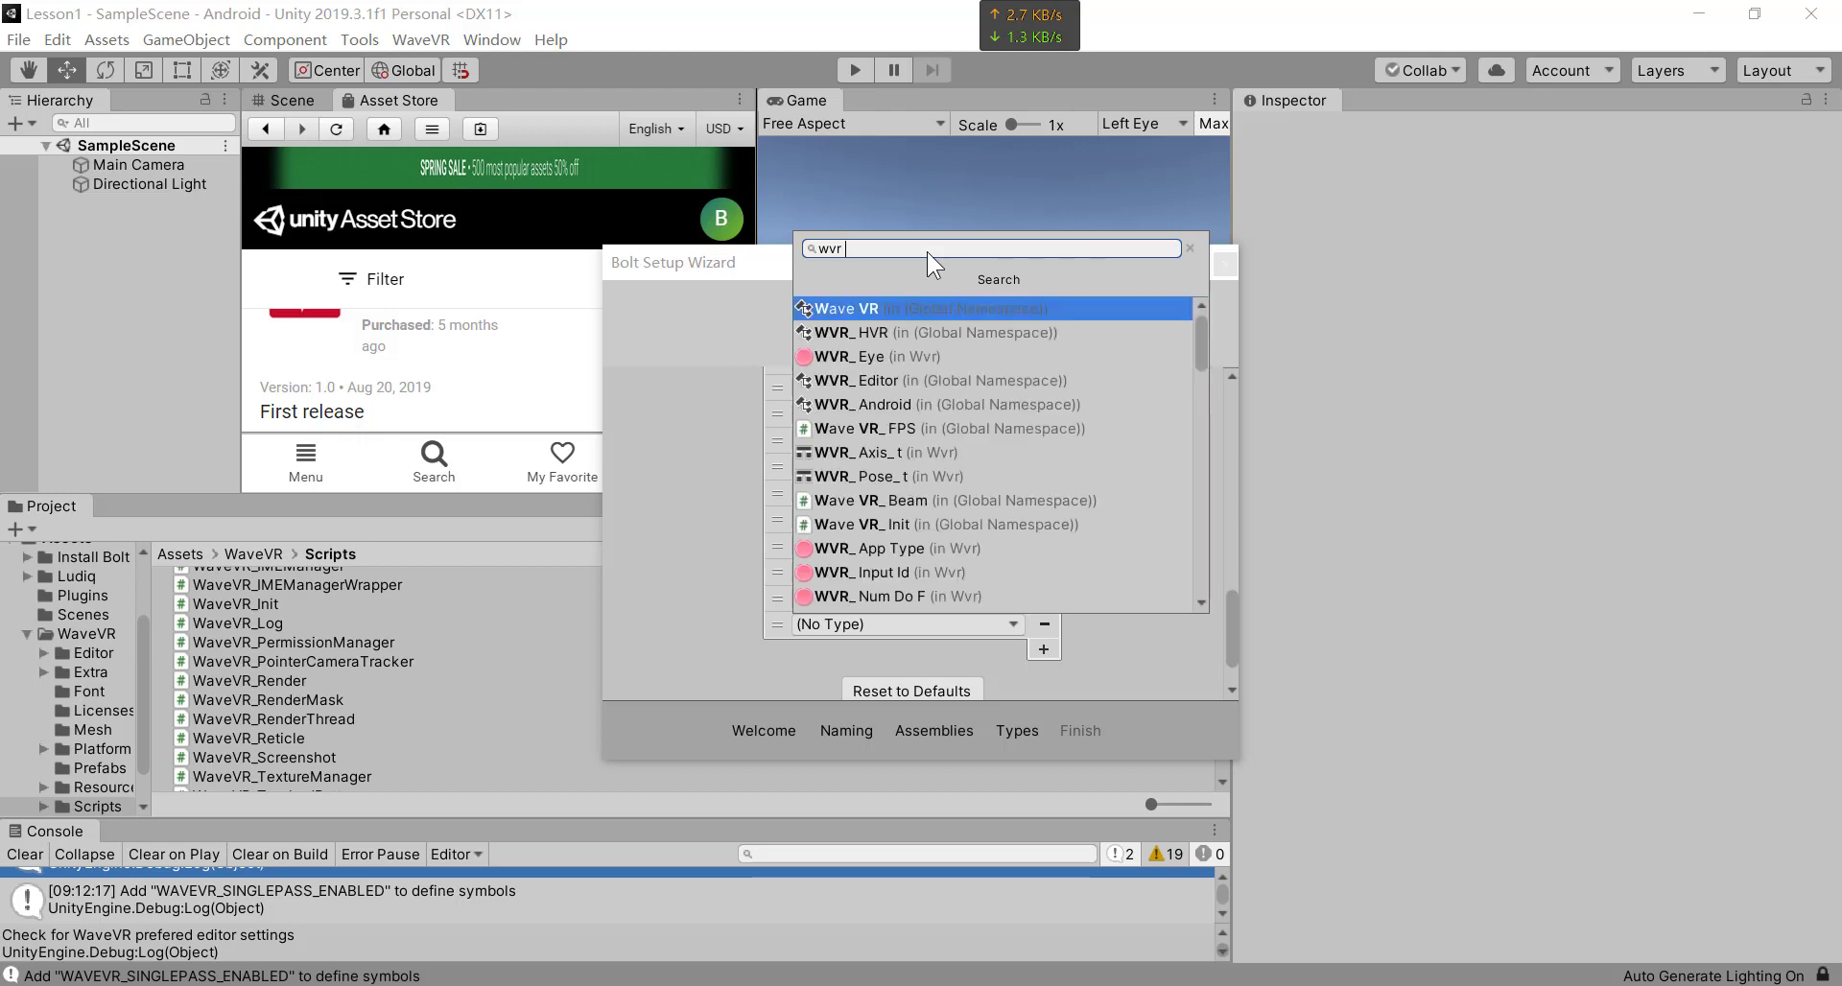
text( vect)
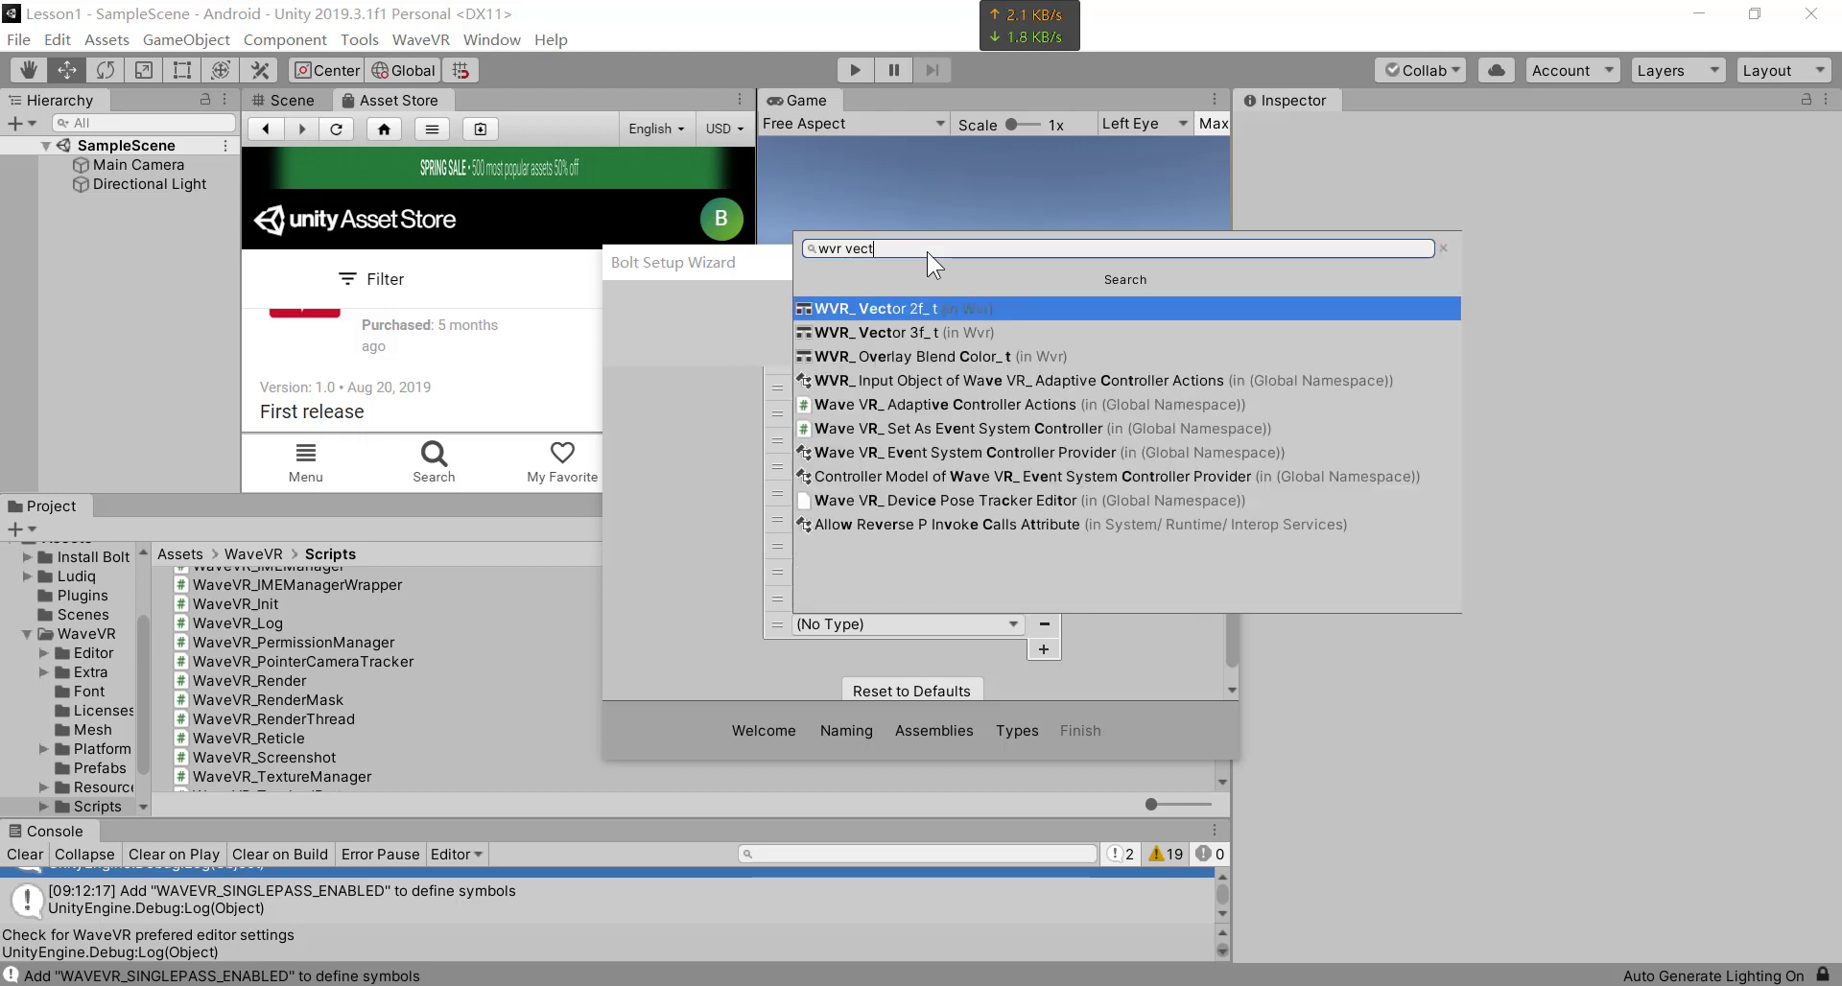
click(901, 332)
- Add a type entry below WVR_Vector 3f_t and set it to WVR_Pose_t
click(1043, 649)
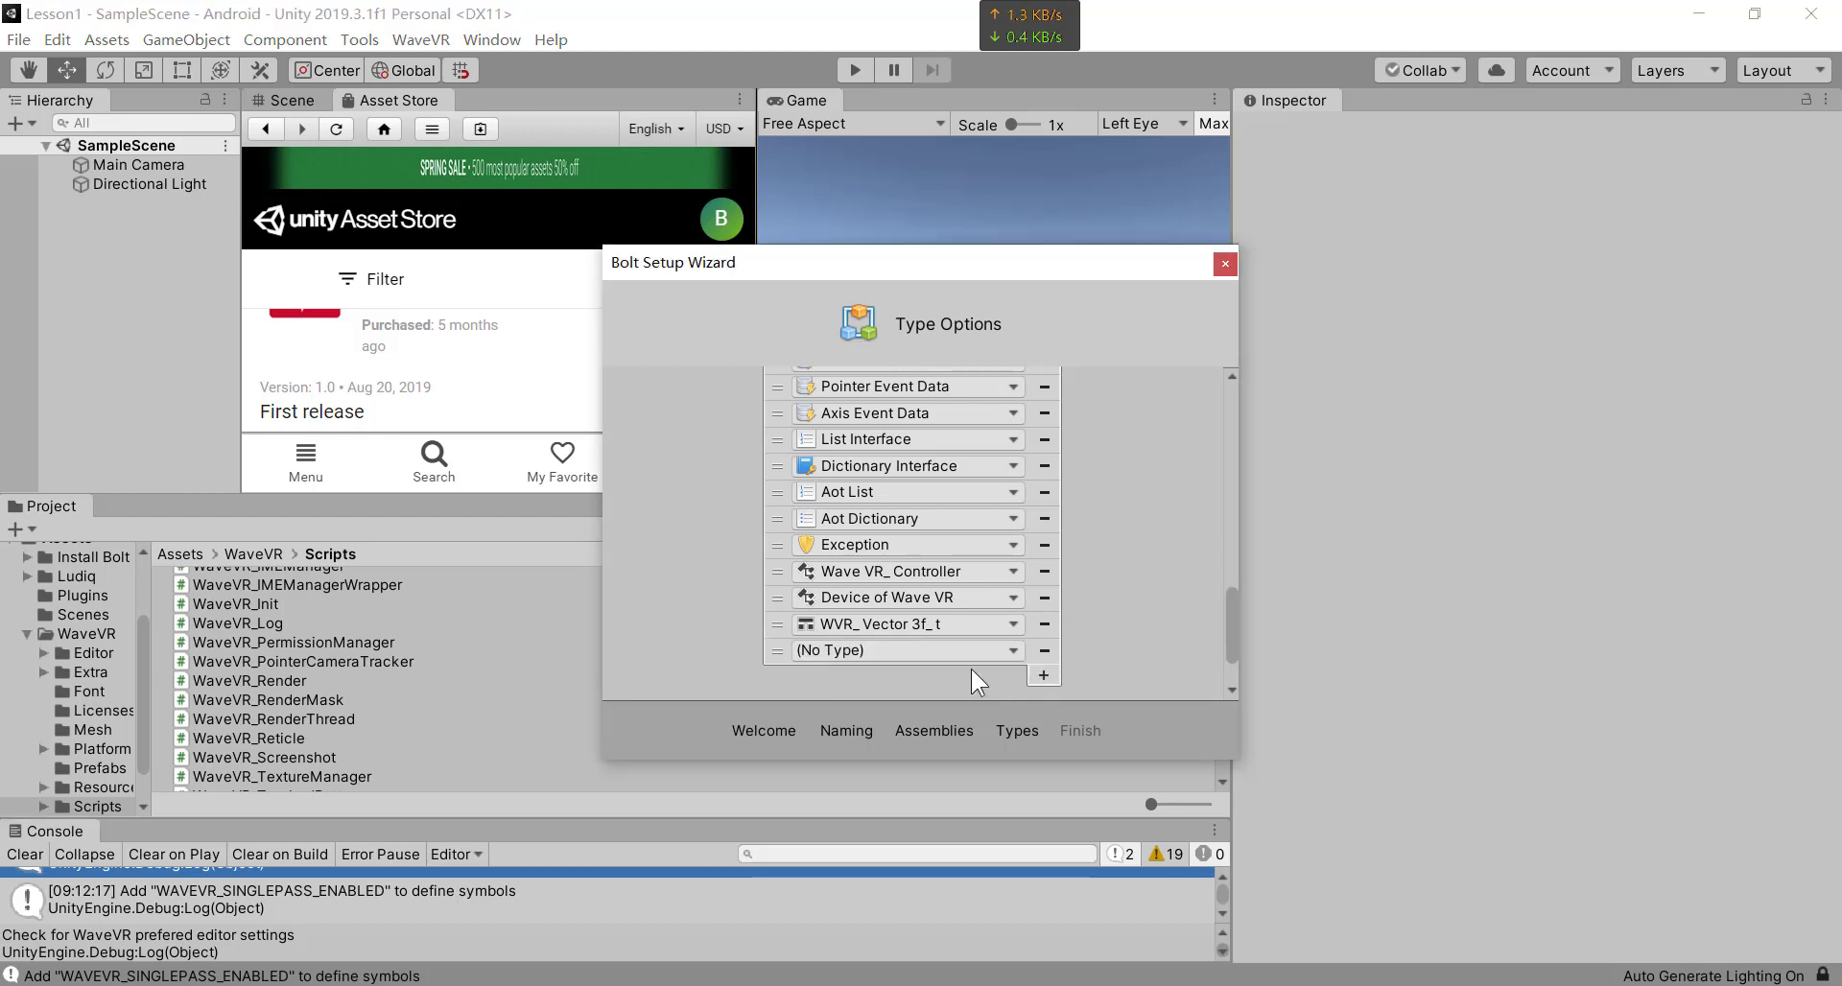
click(959, 650)
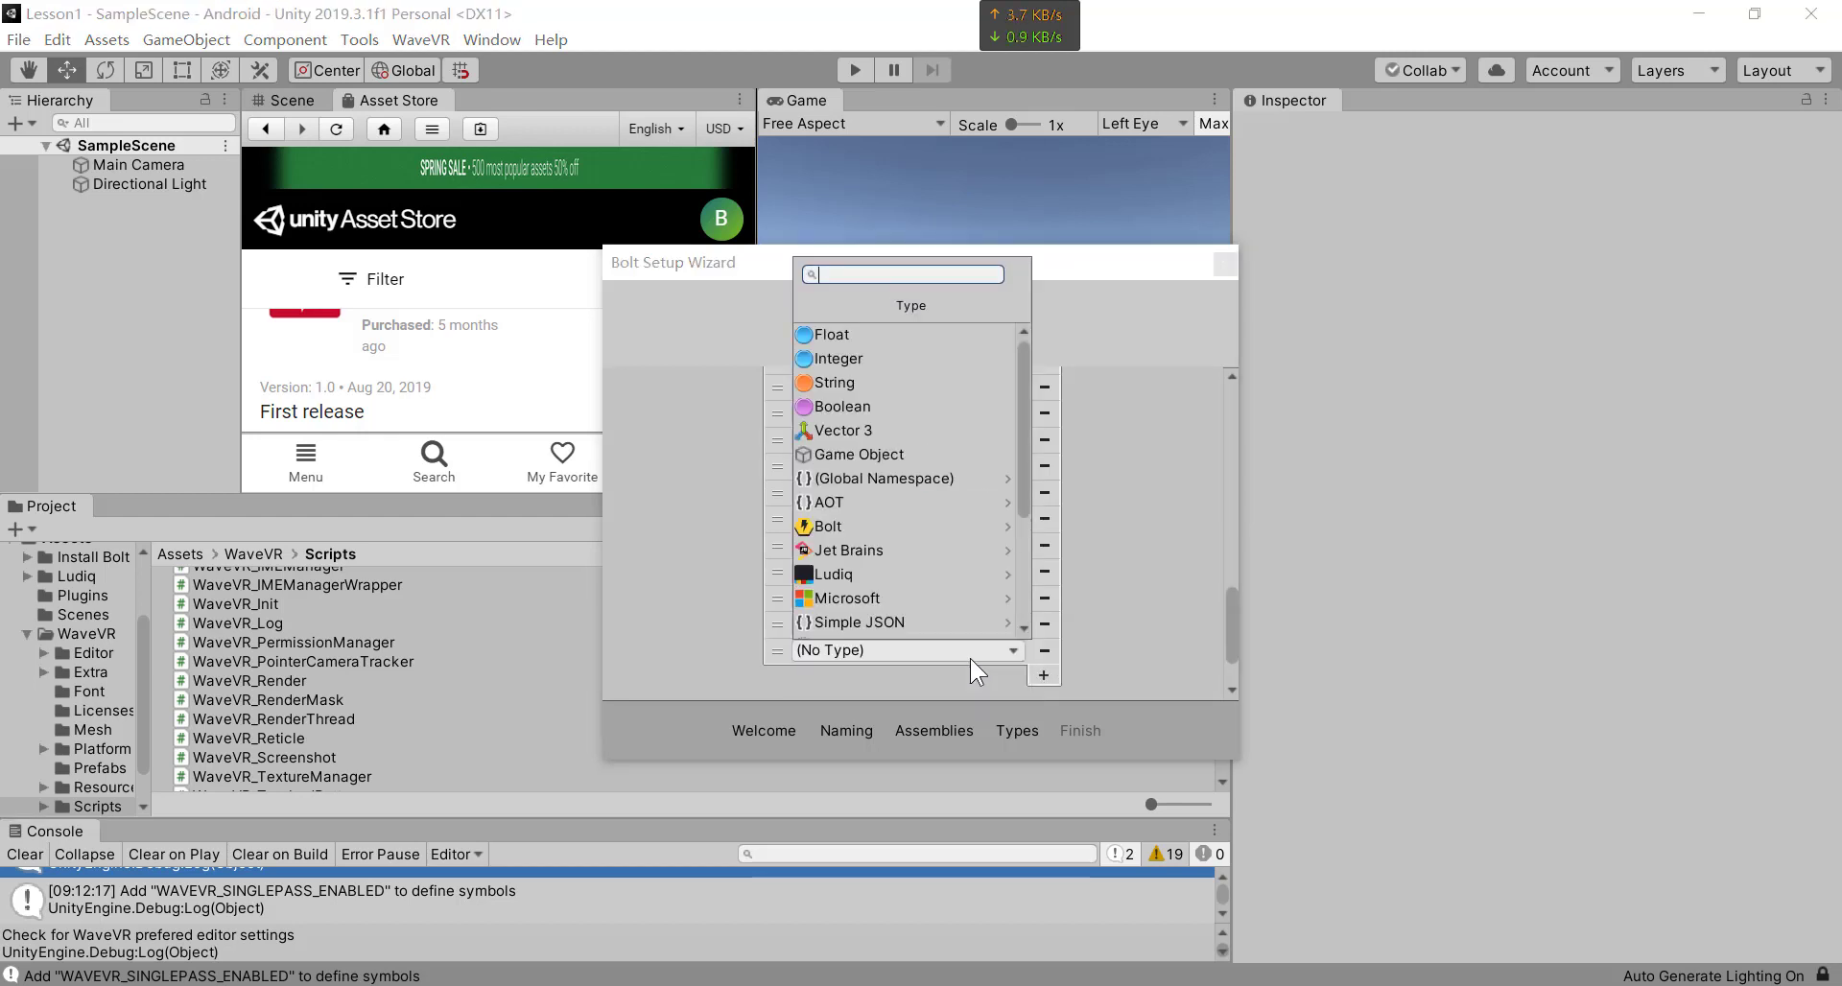
text(wv)
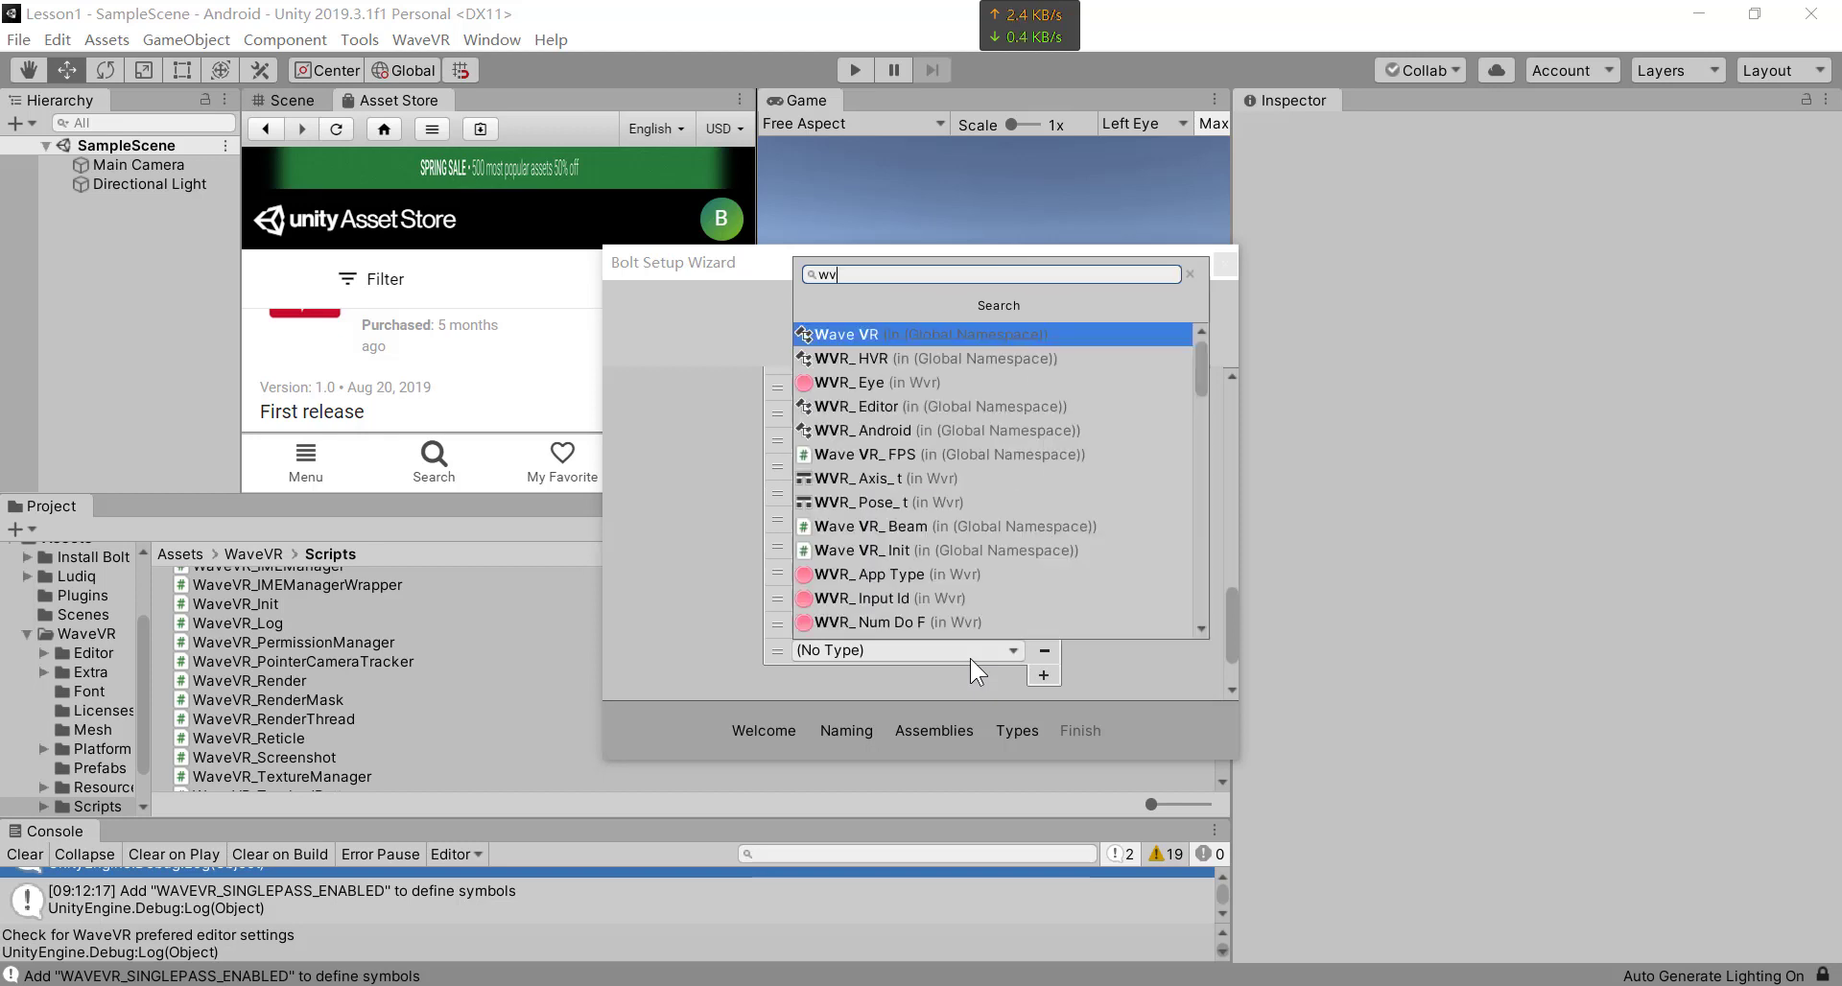
text( pos)
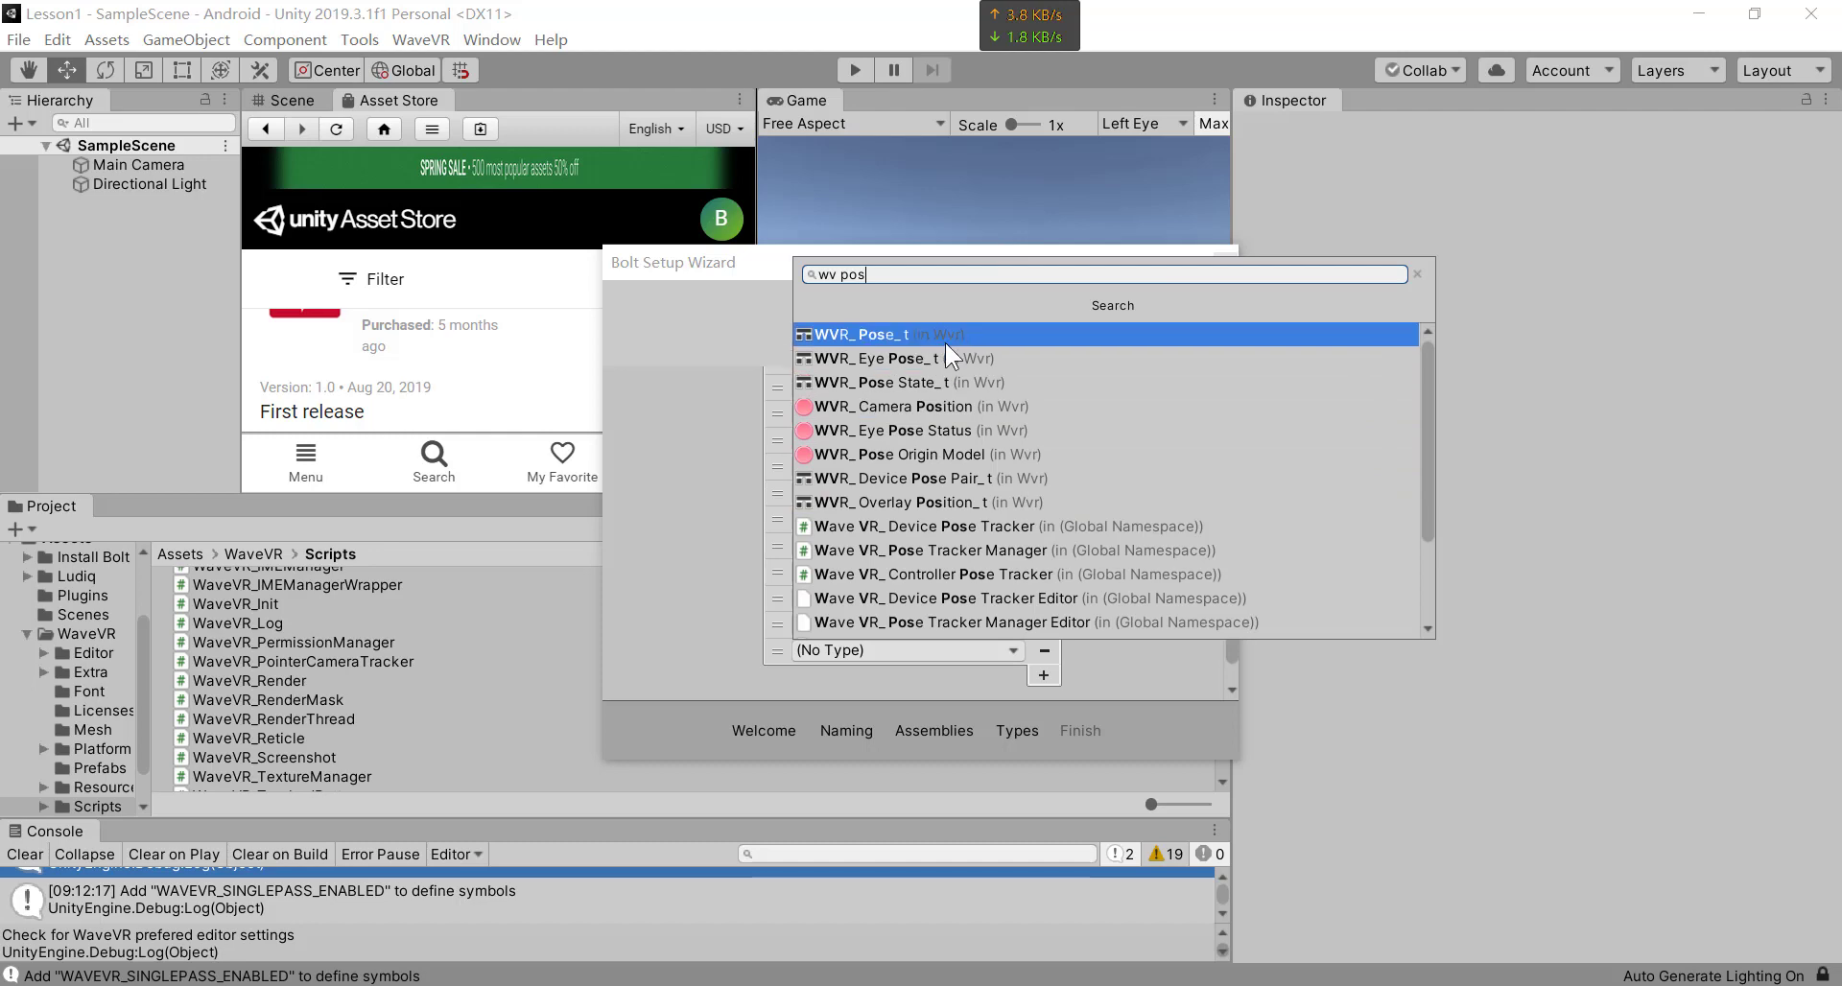
click(946, 340)
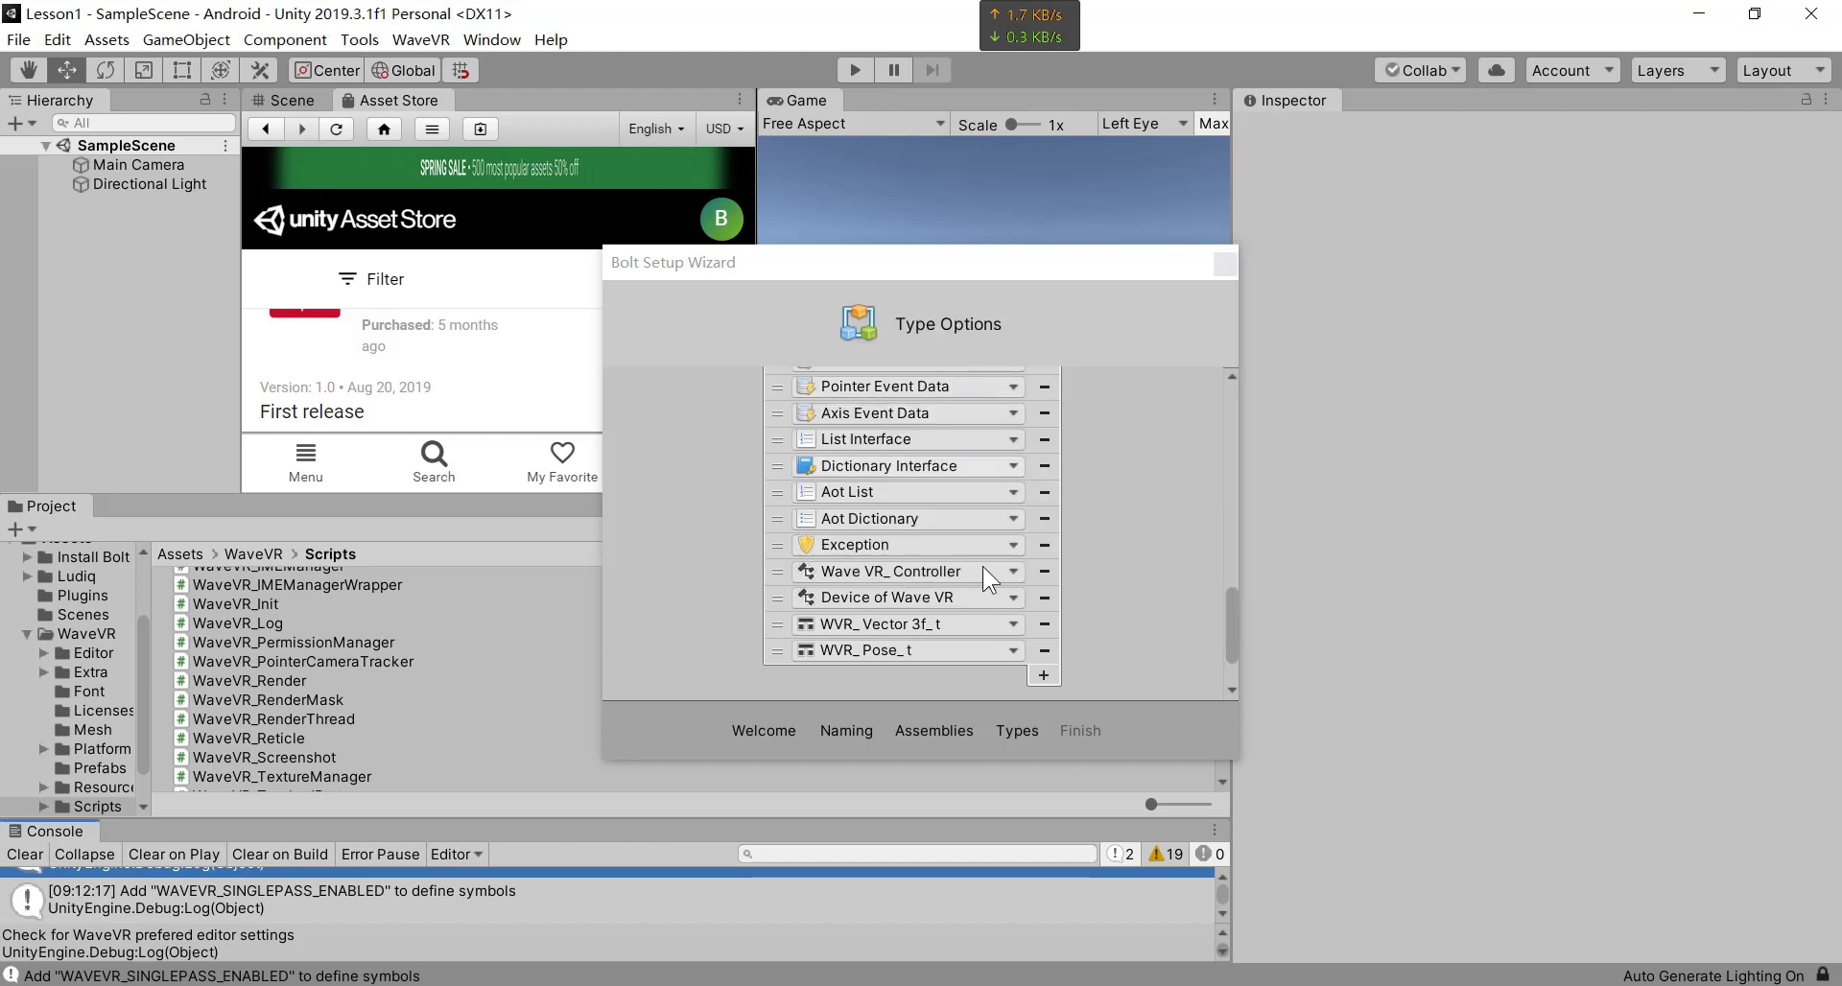
- Add a type entry below WVR_Pose_t and set it to WVR_Eye Pose_t
click(1044, 676)
click(964, 682)
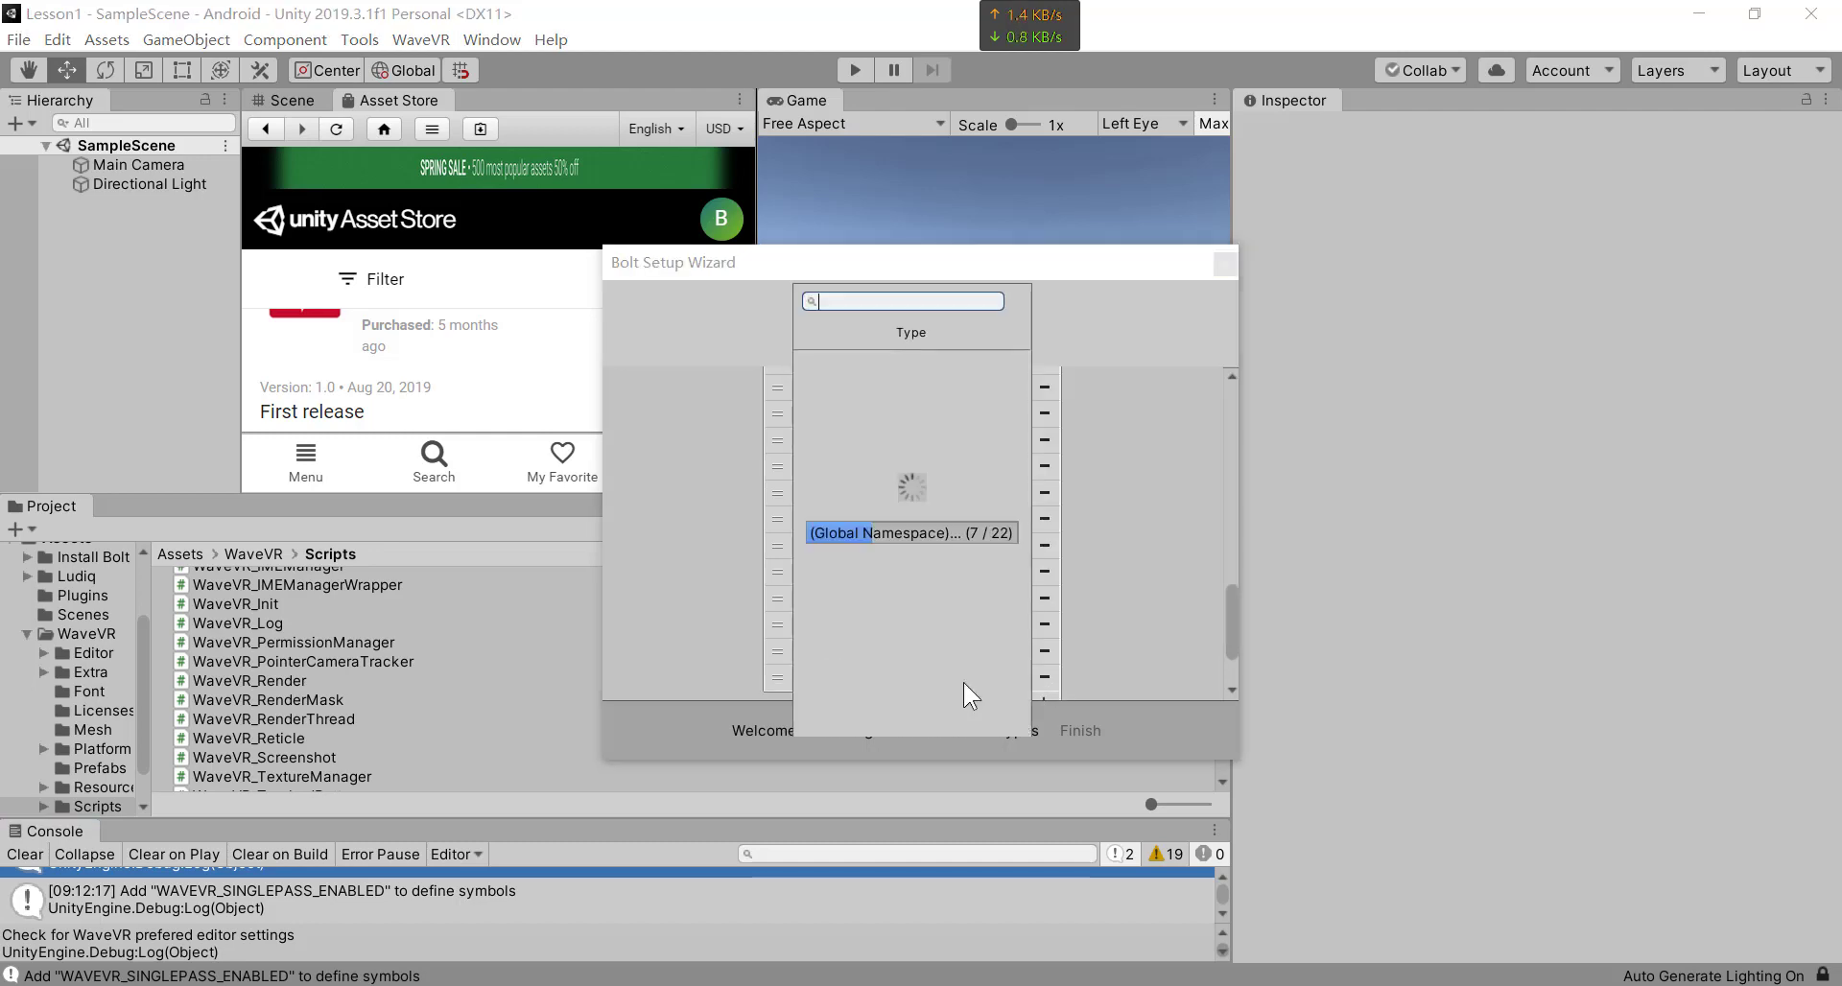
text(wvr)
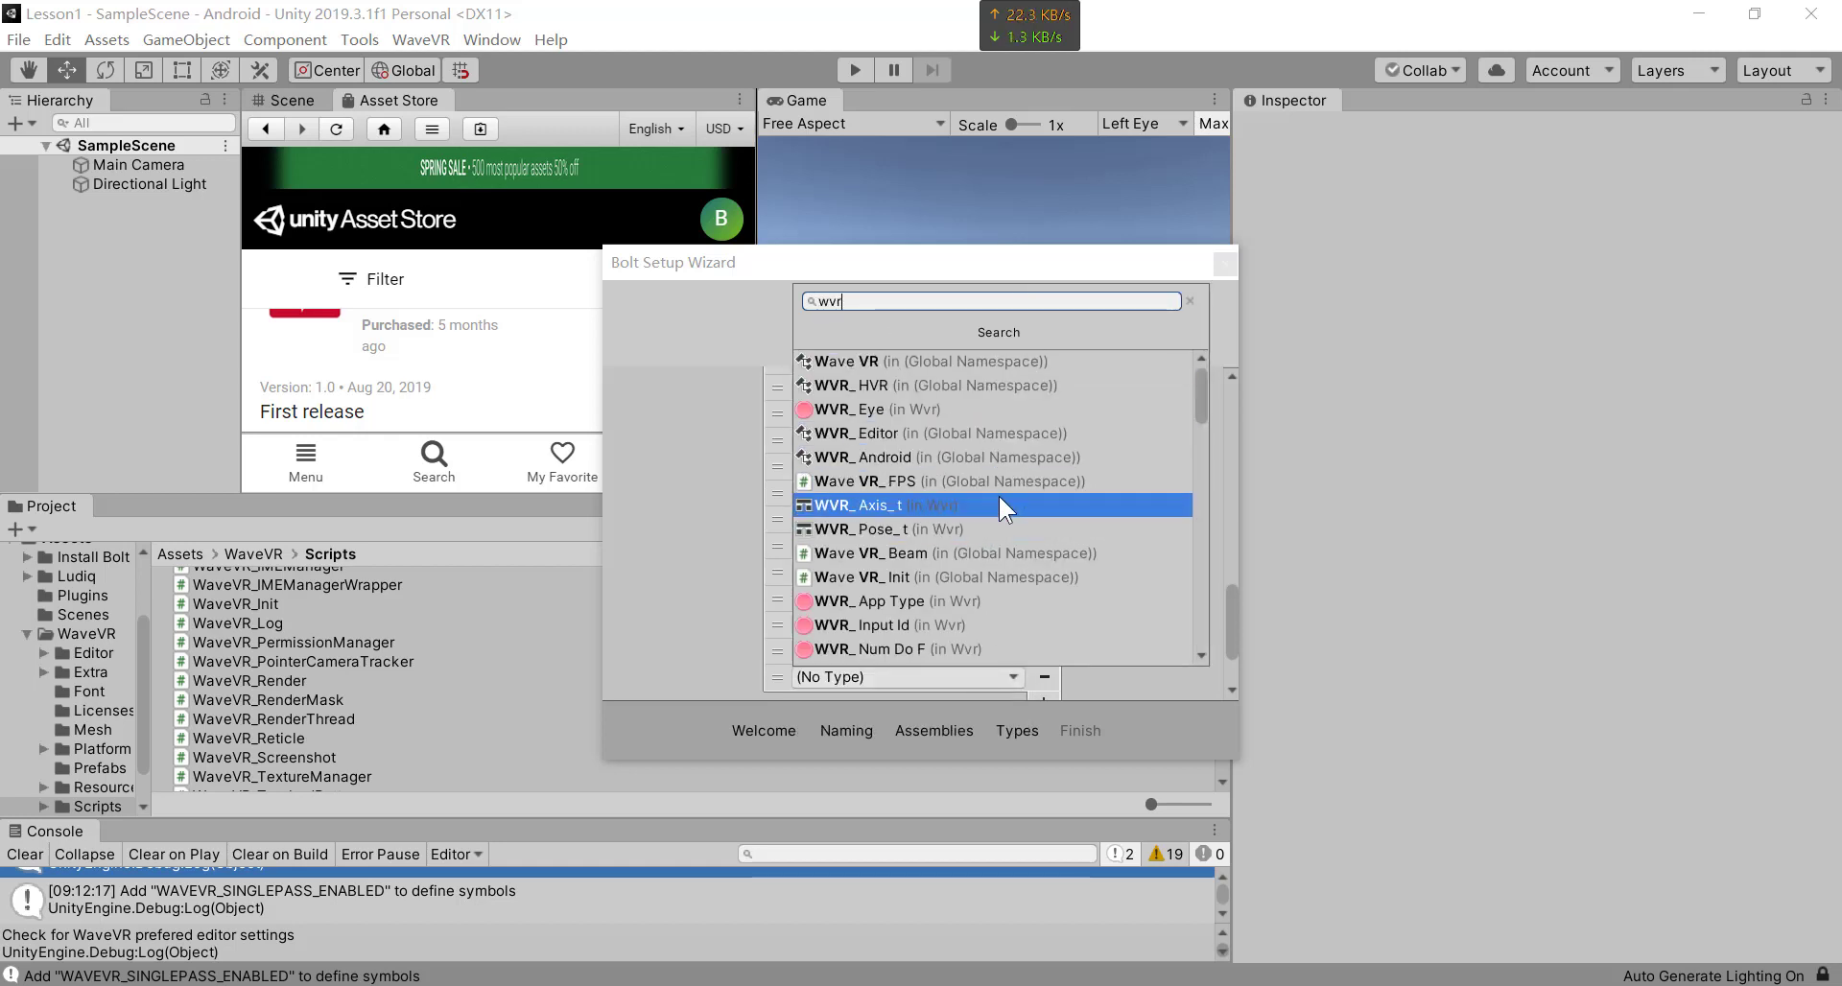
text(eye)
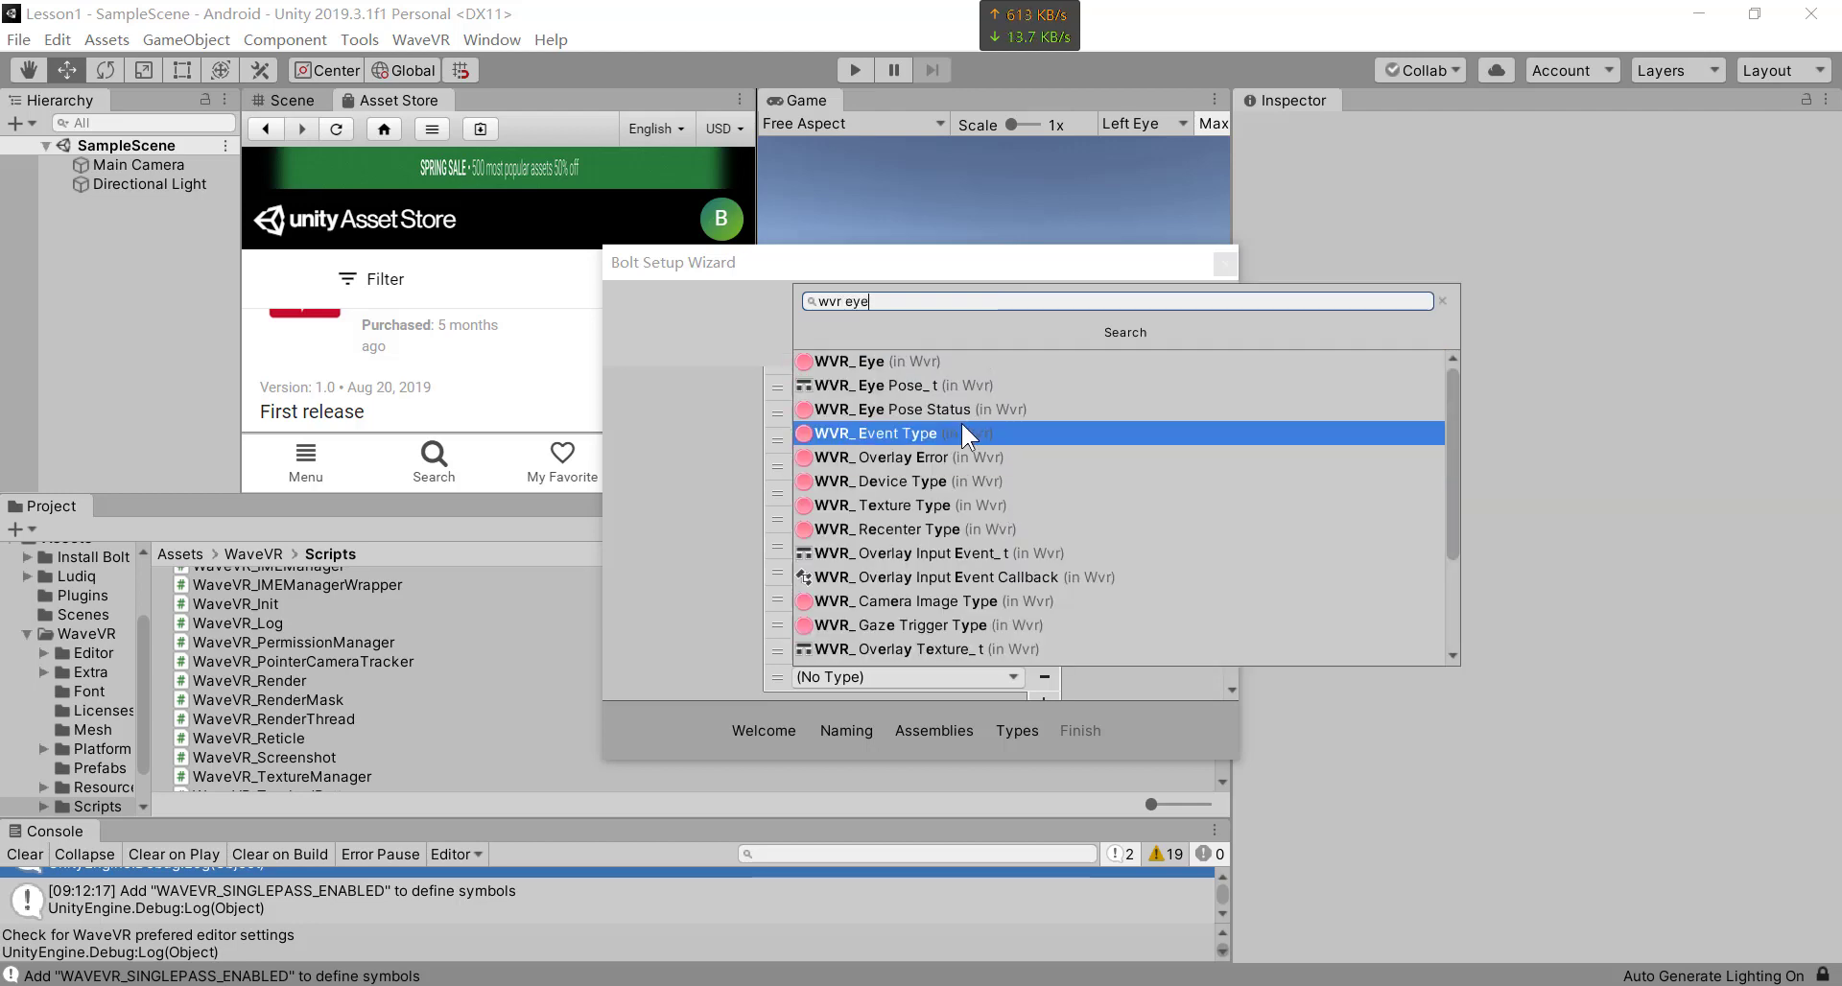
click(947, 388)
- Generate the Bolt unit database from the extended type list, then close the setup wizard and return to the Scene view
scroll(988, 574, down, 3)
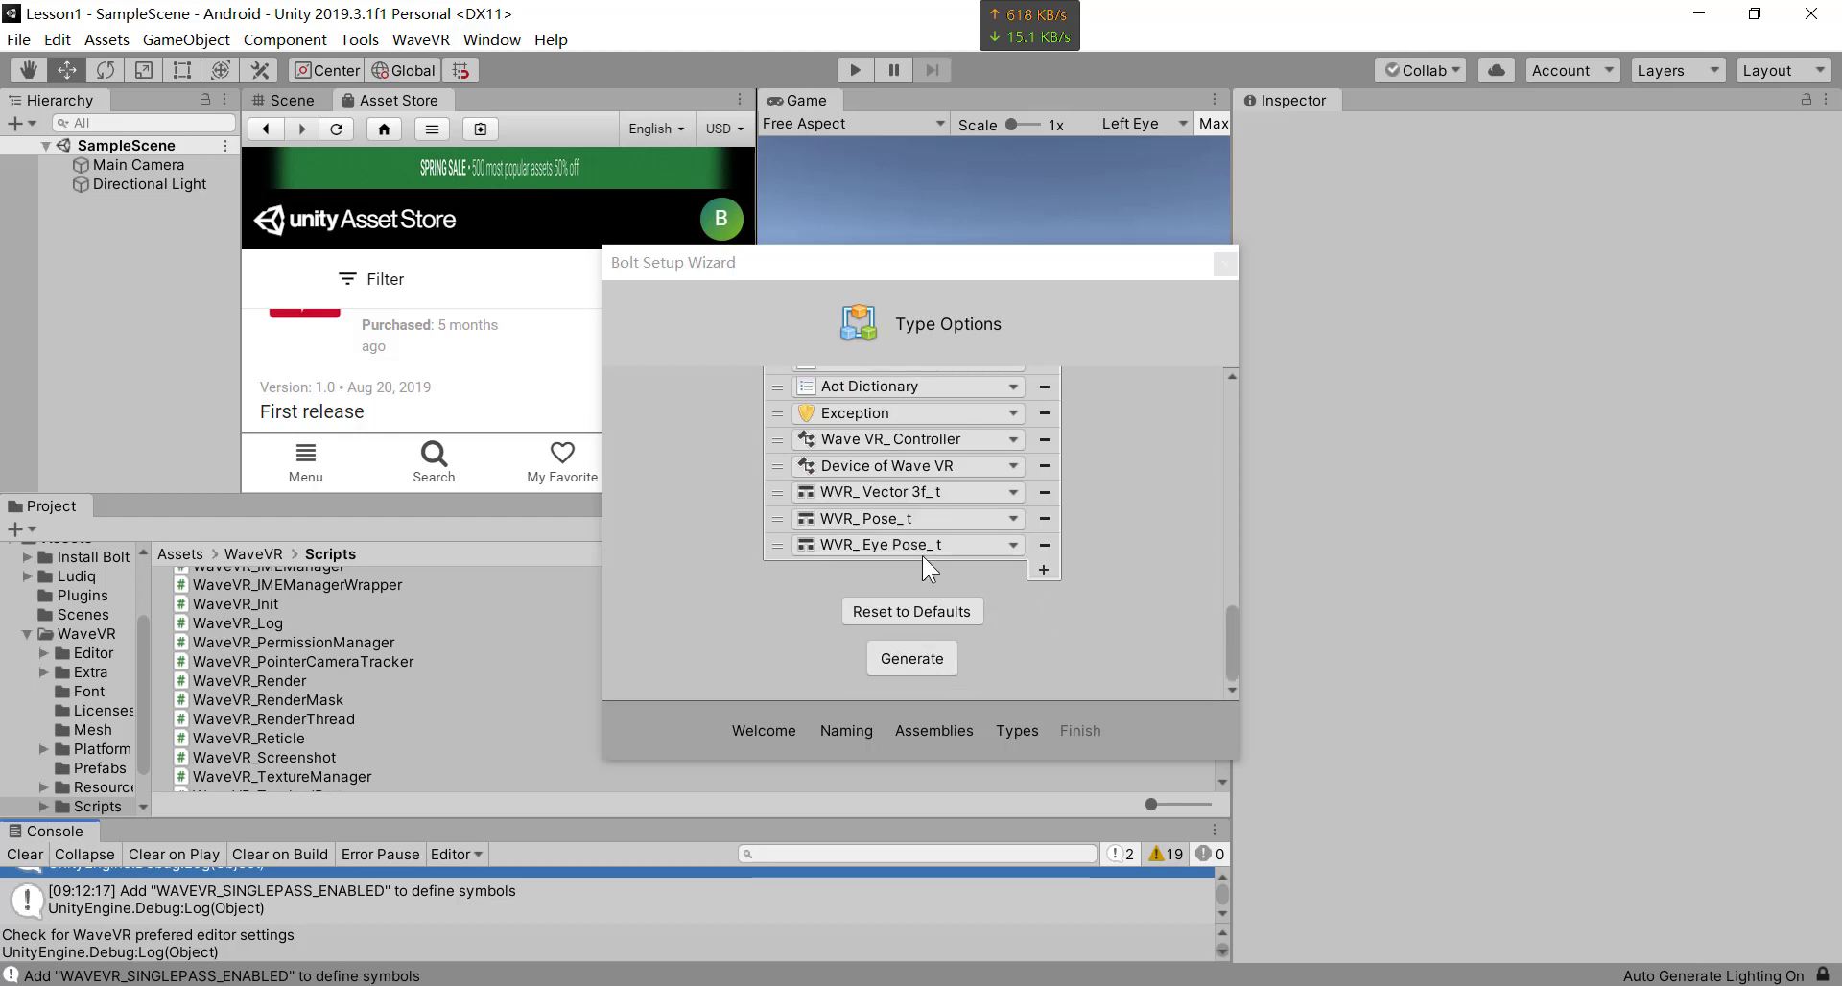
scroll(1011, 566, up, 2)
scroll(1011, 568, down, 1)
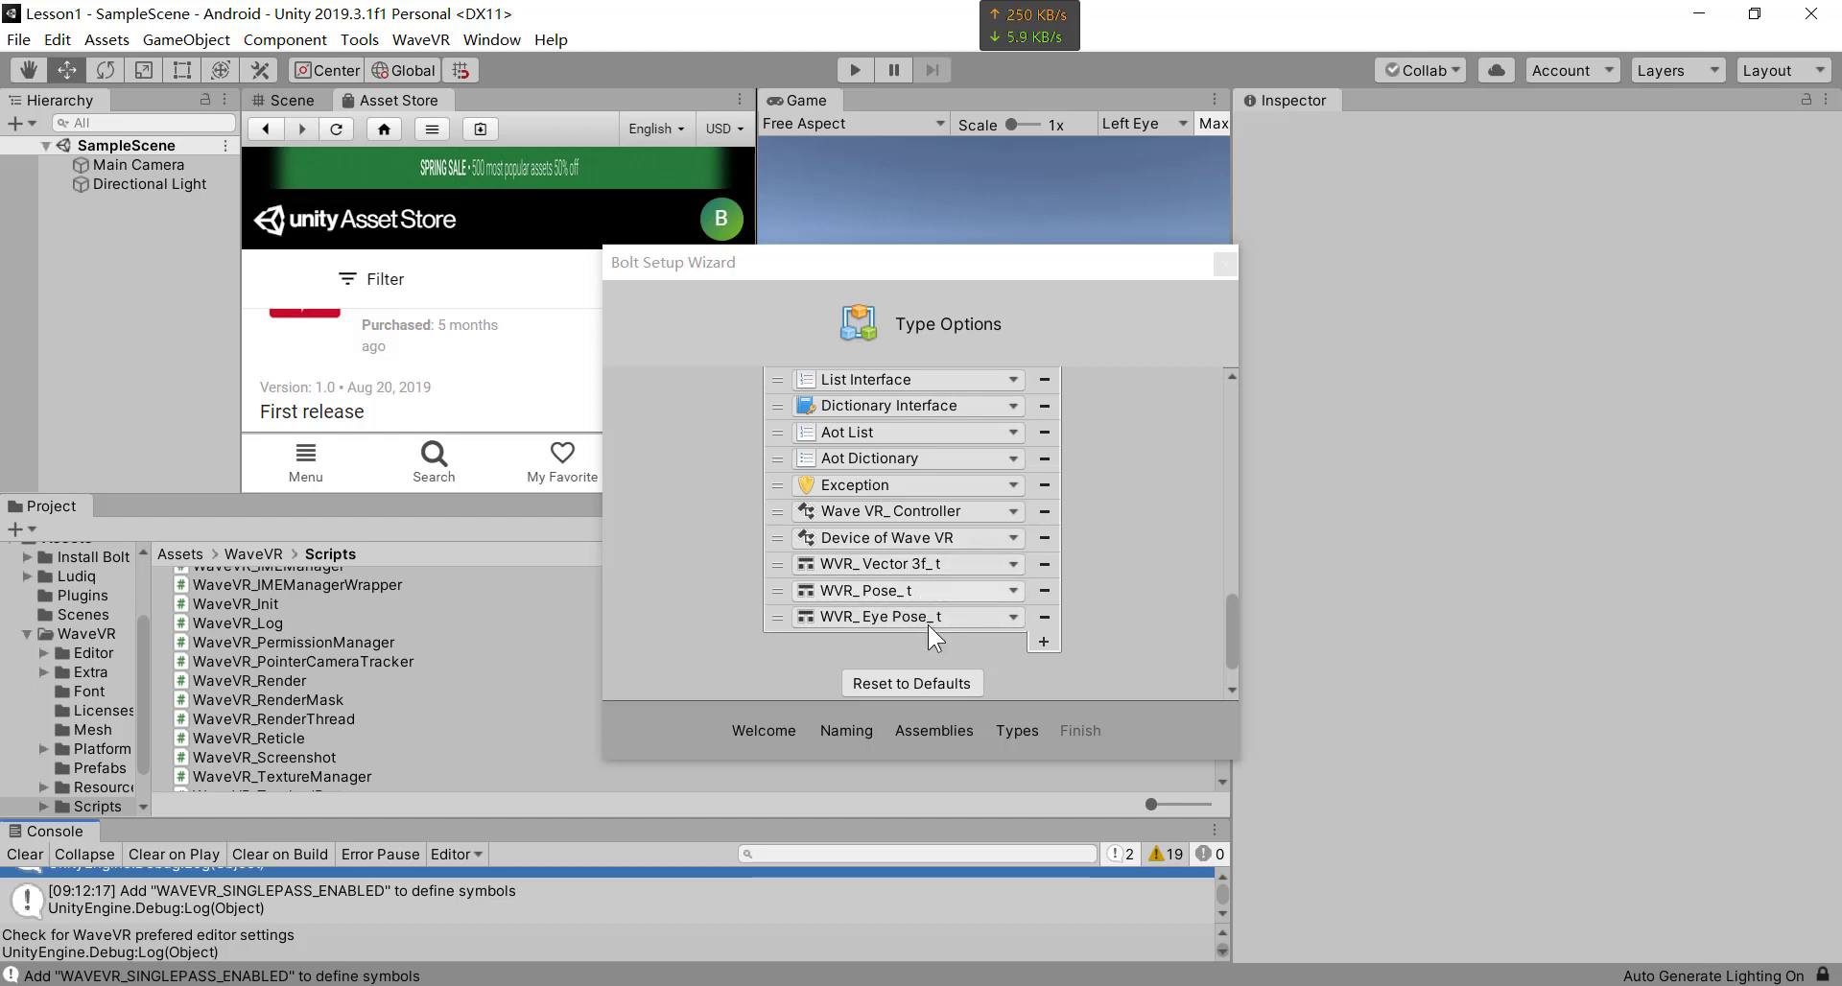
scroll(1102, 633, down, 2)
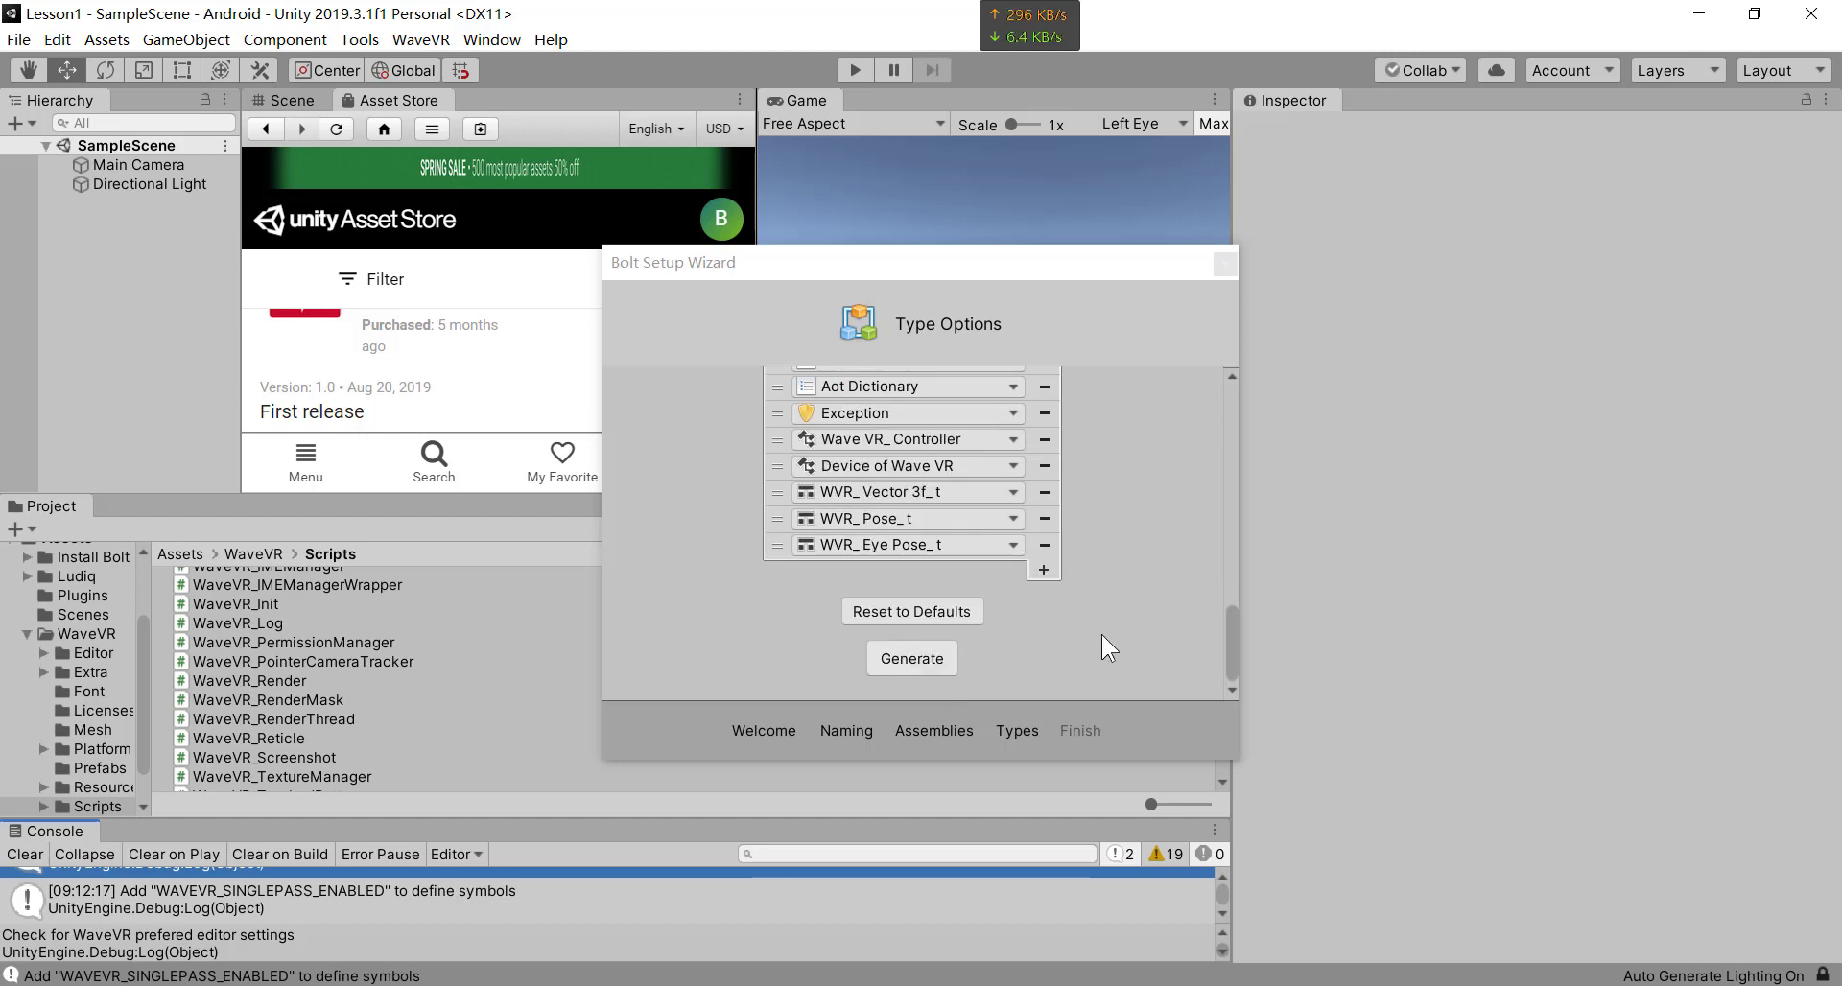
click(923, 660)
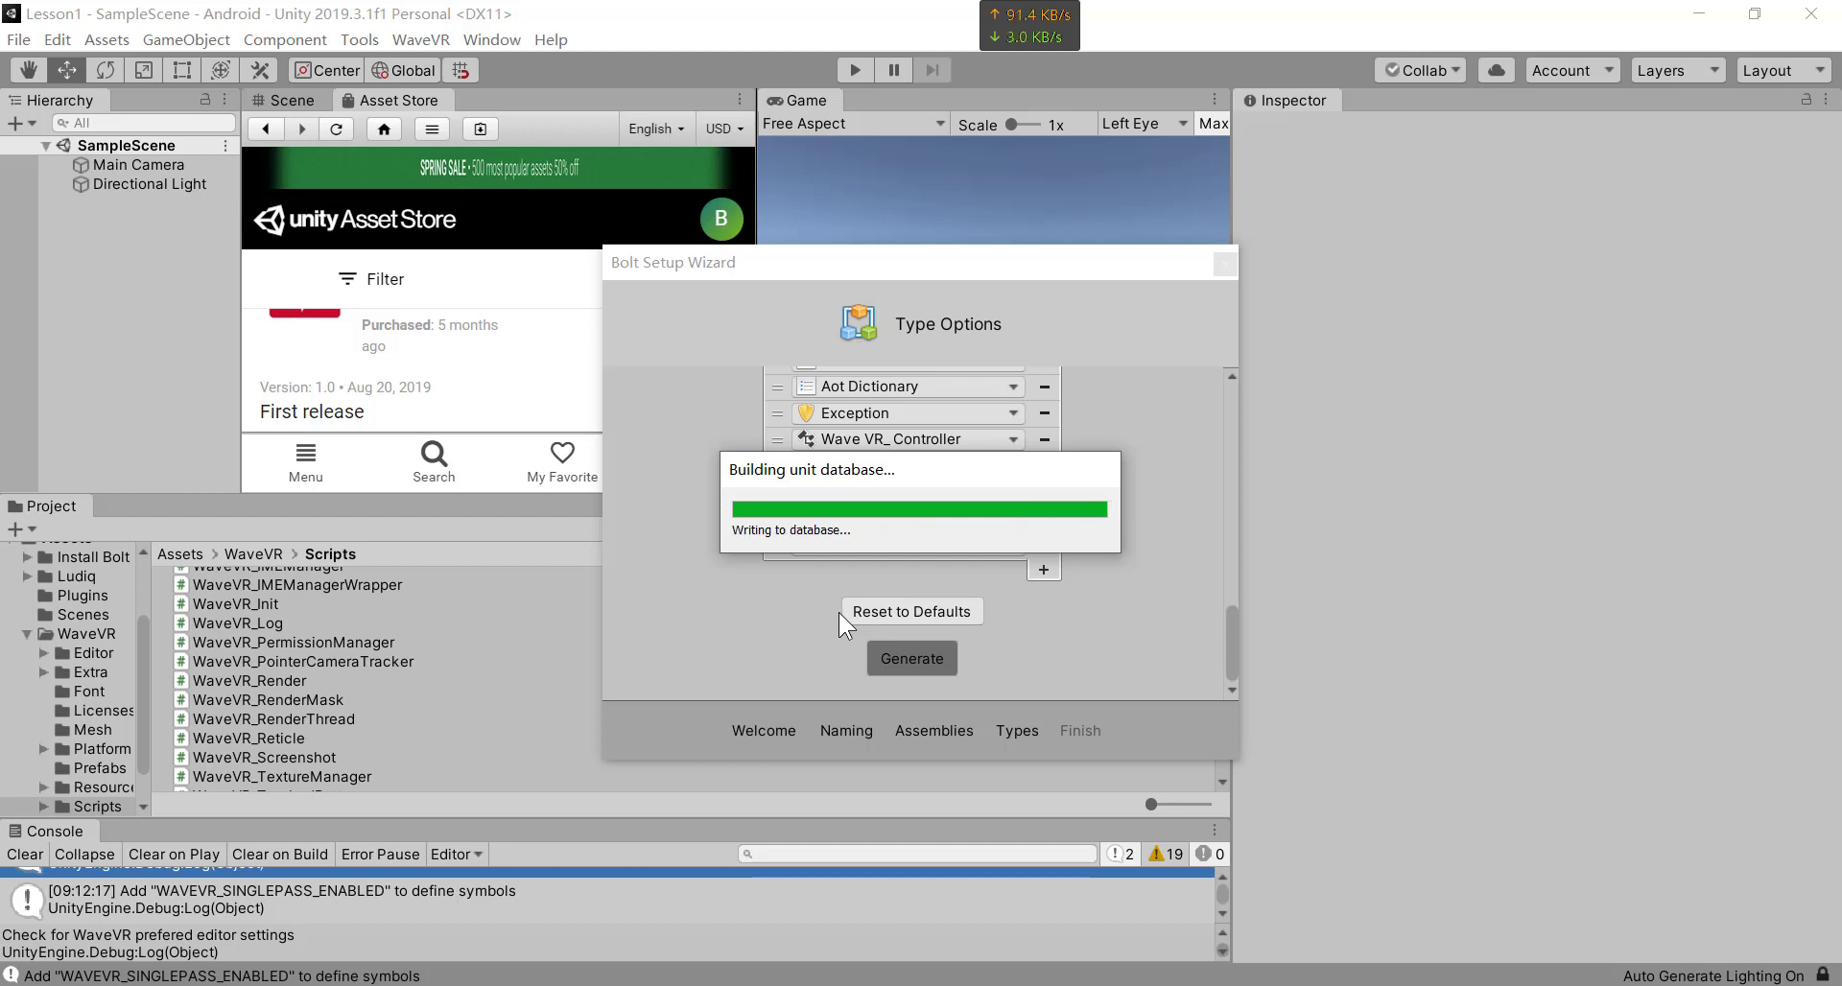
click(918, 633)
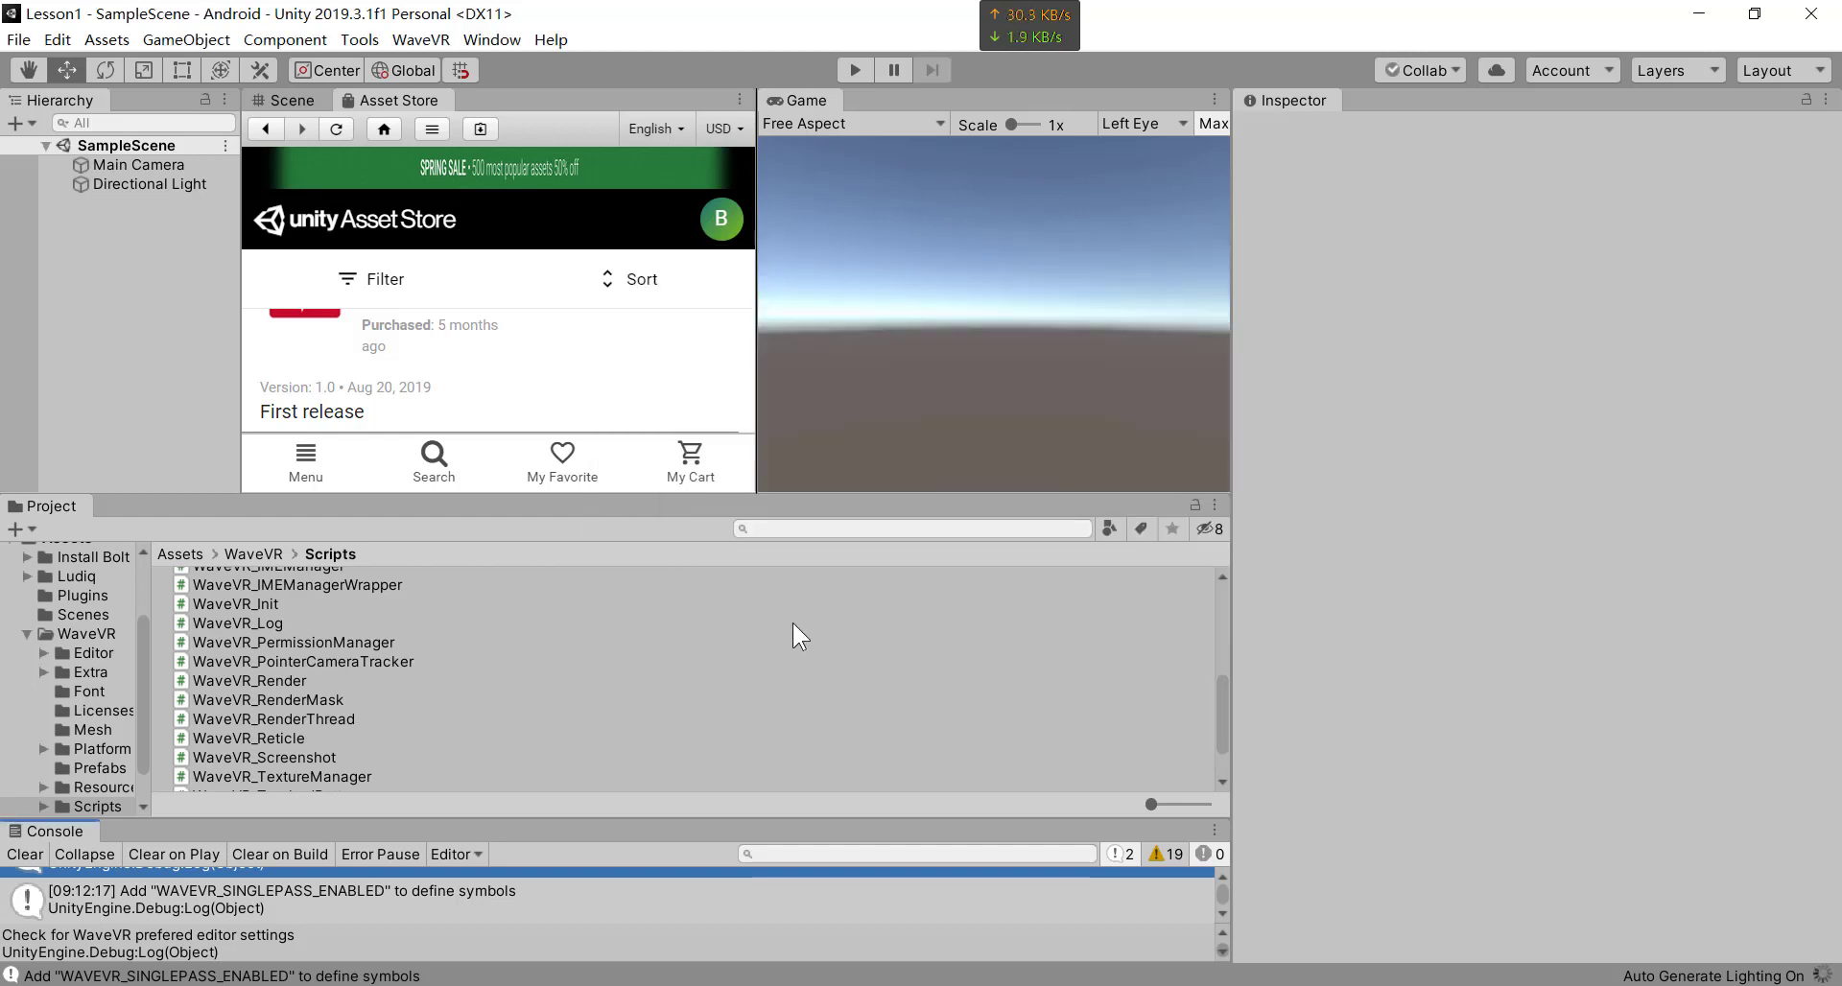
click(322, 97)
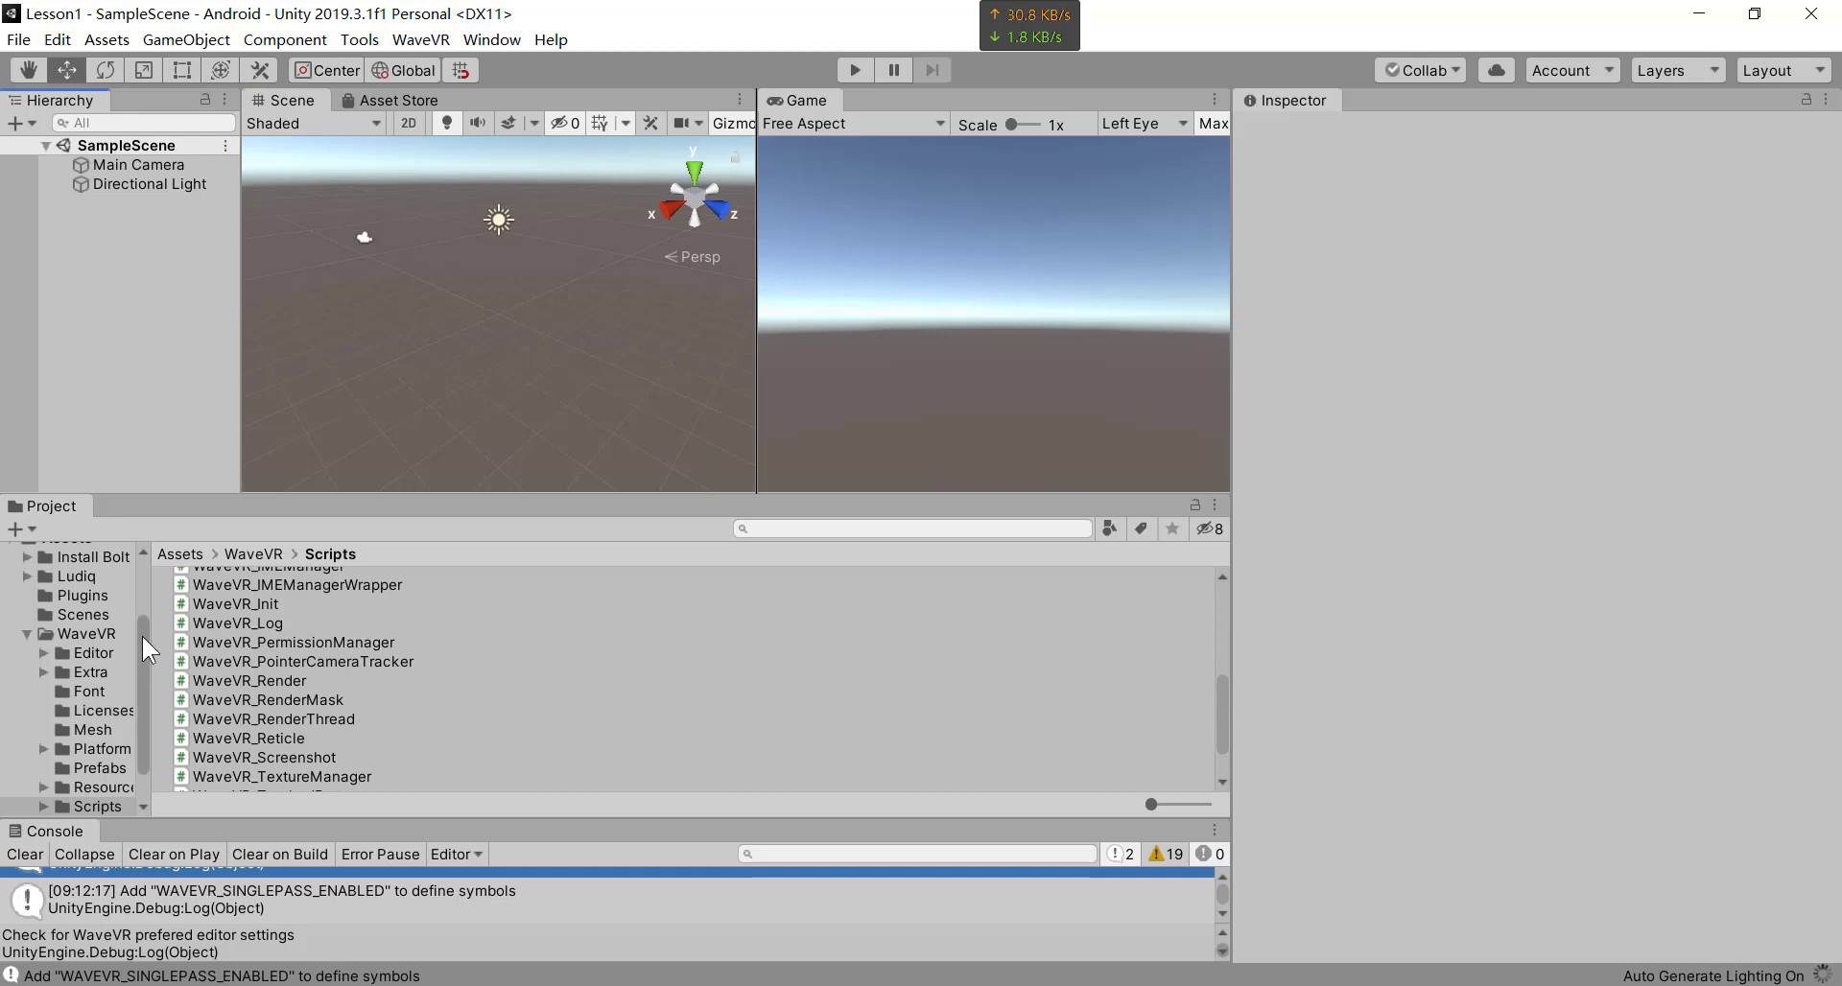
- Open the Prefabs folder inside the WaveVR assets, leaving the scene out of prefab editing
click(85, 633)
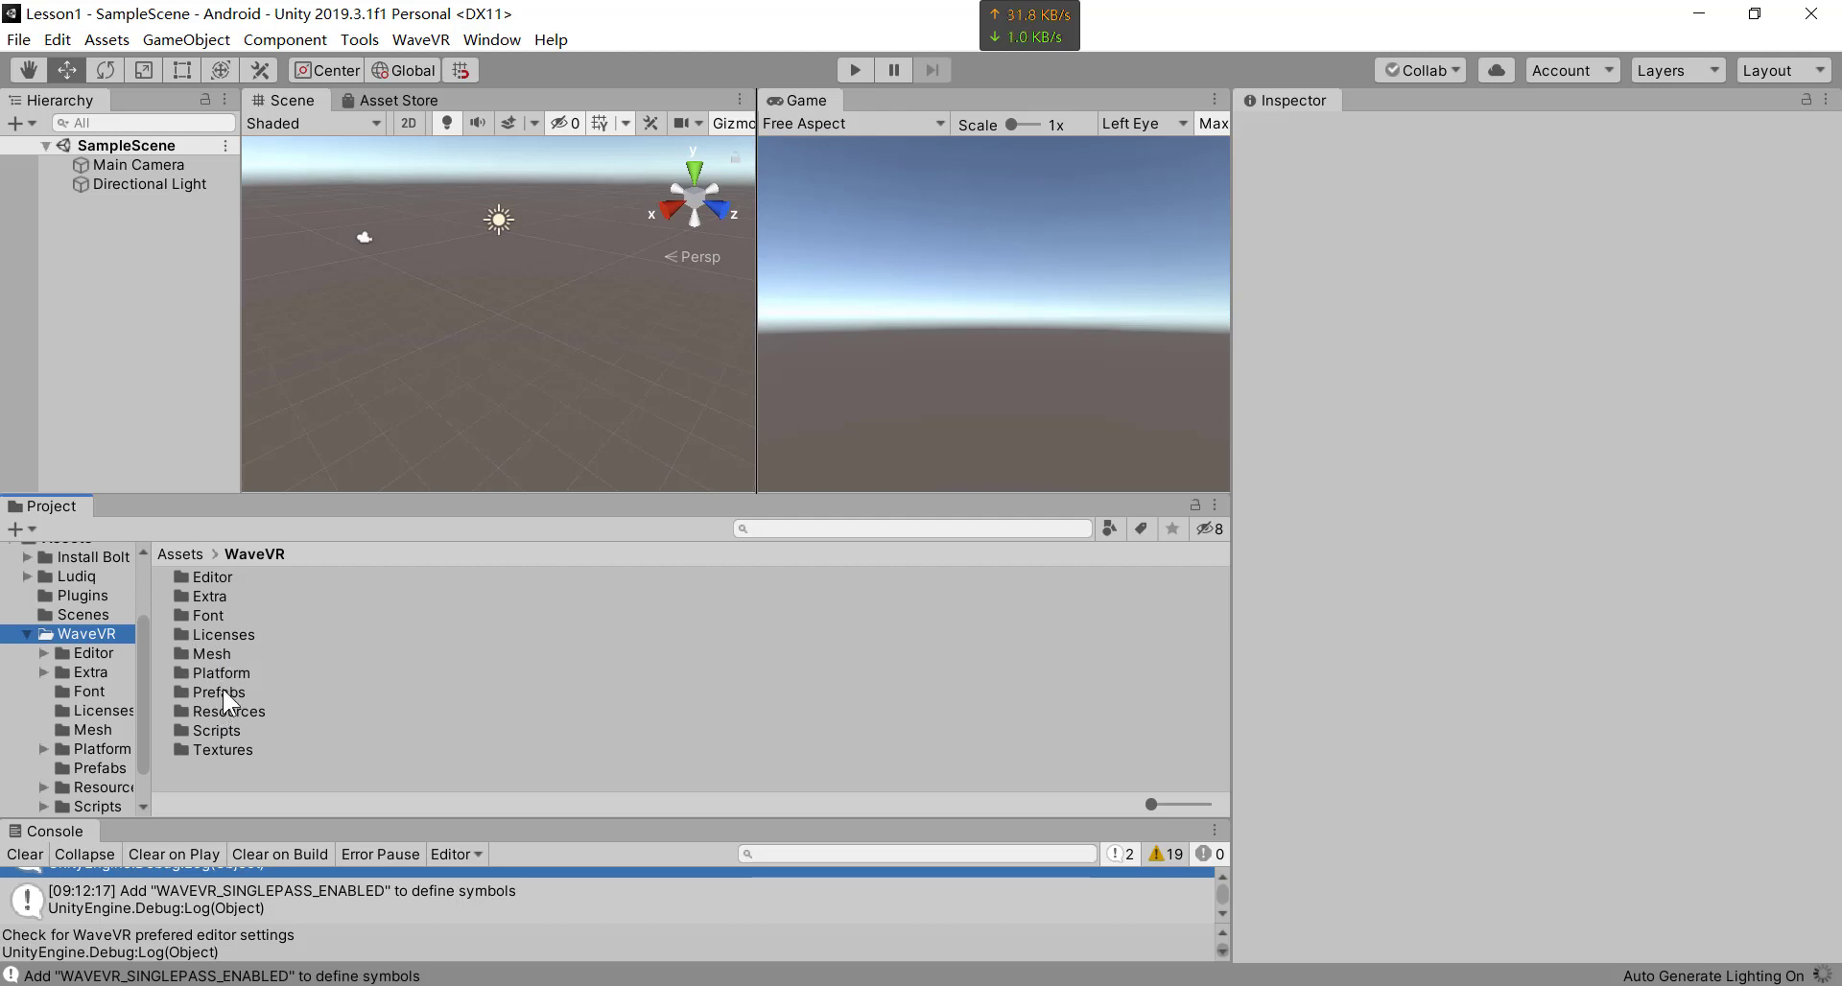
double_click(223, 692)
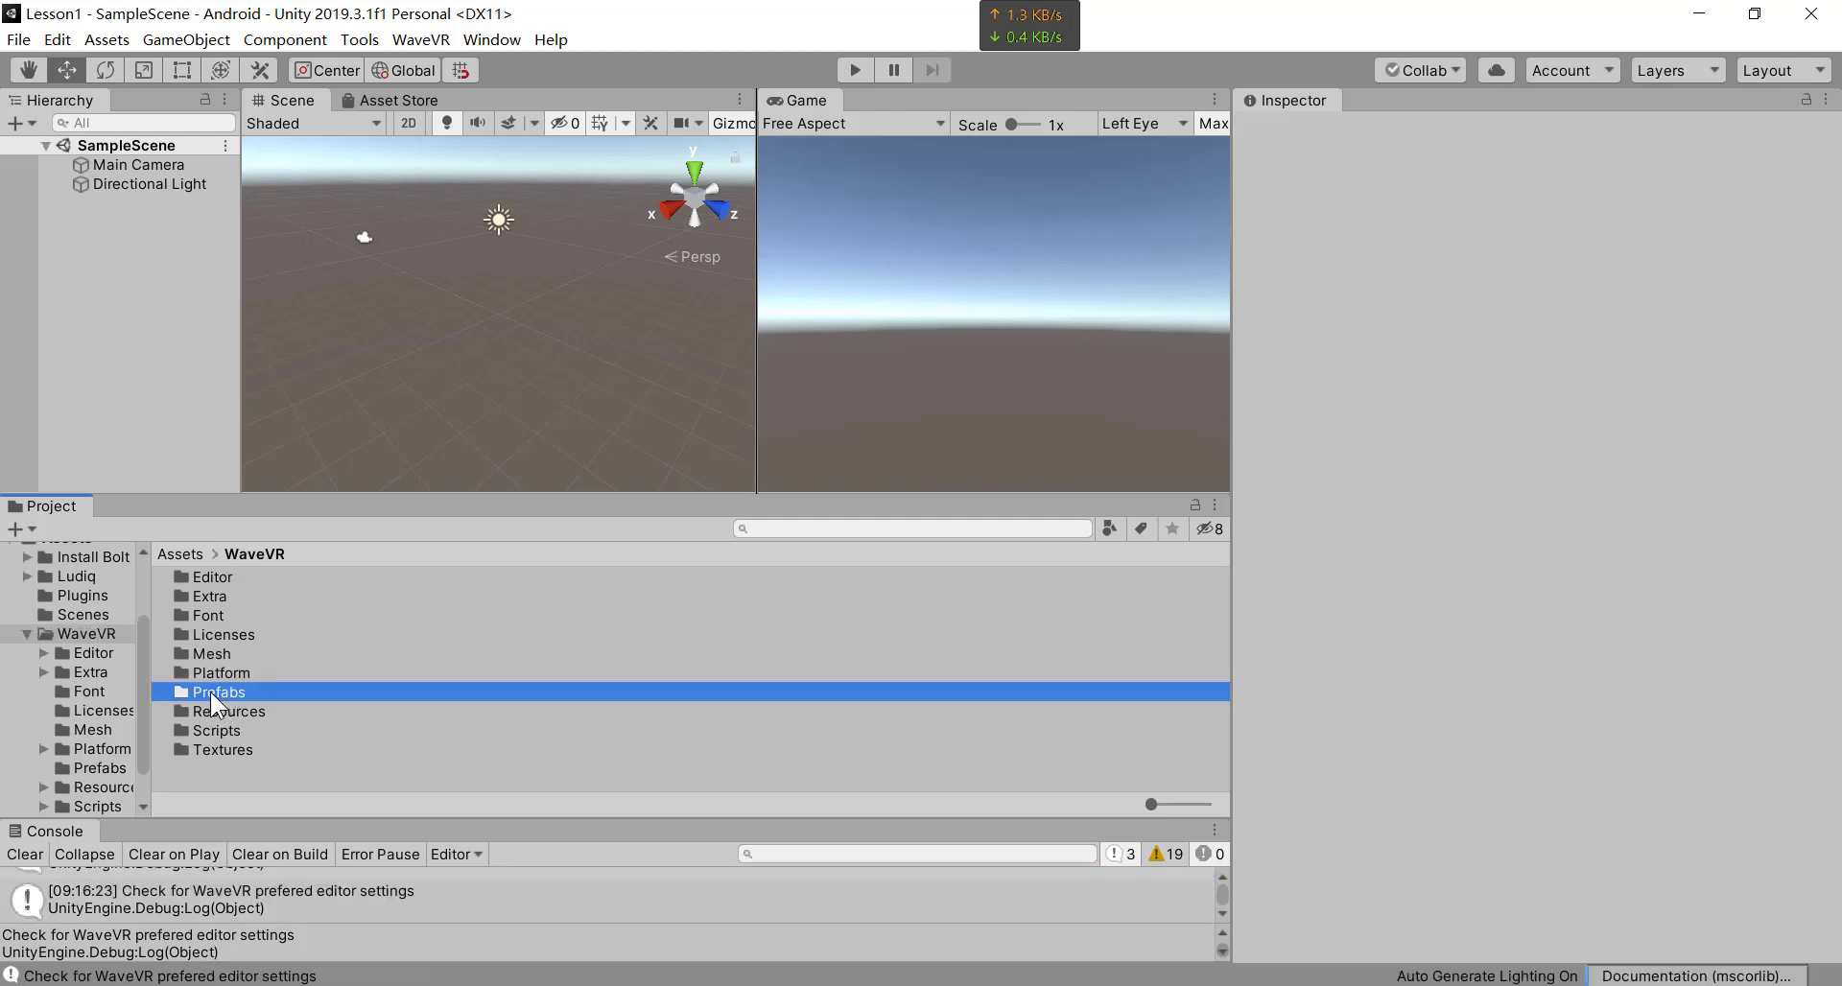
double_click(215, 692)
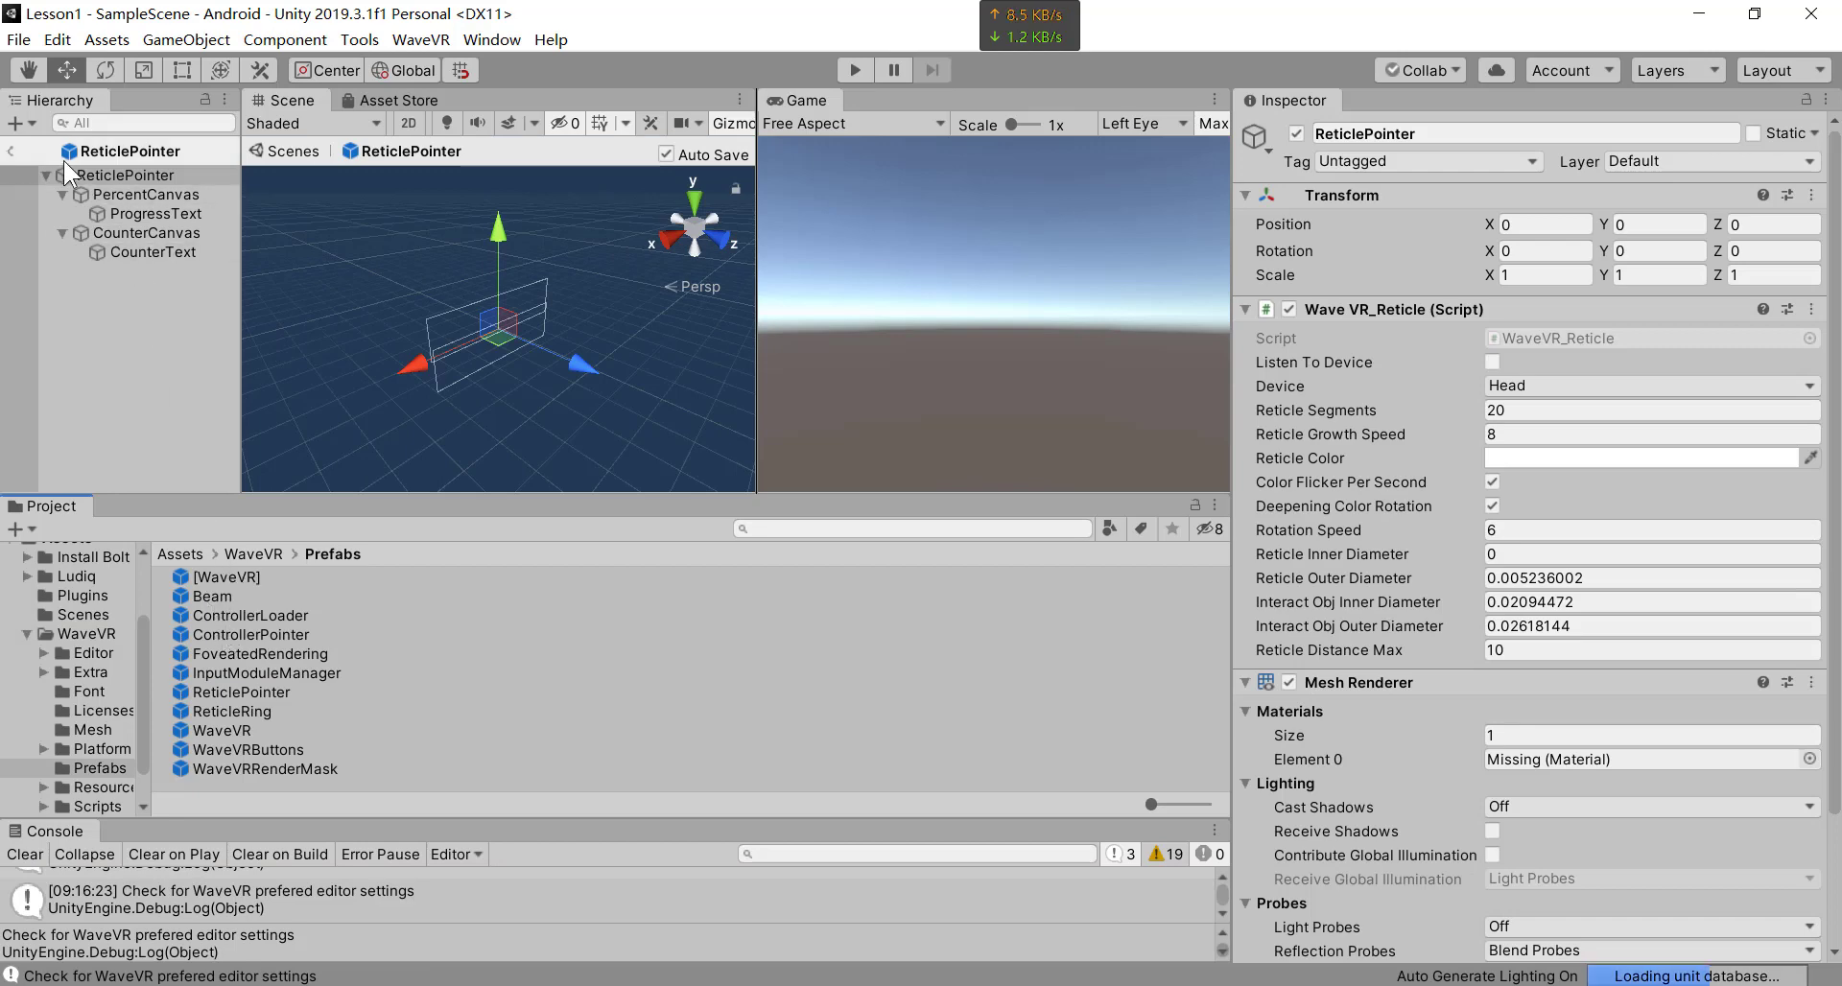
click(10, 150)
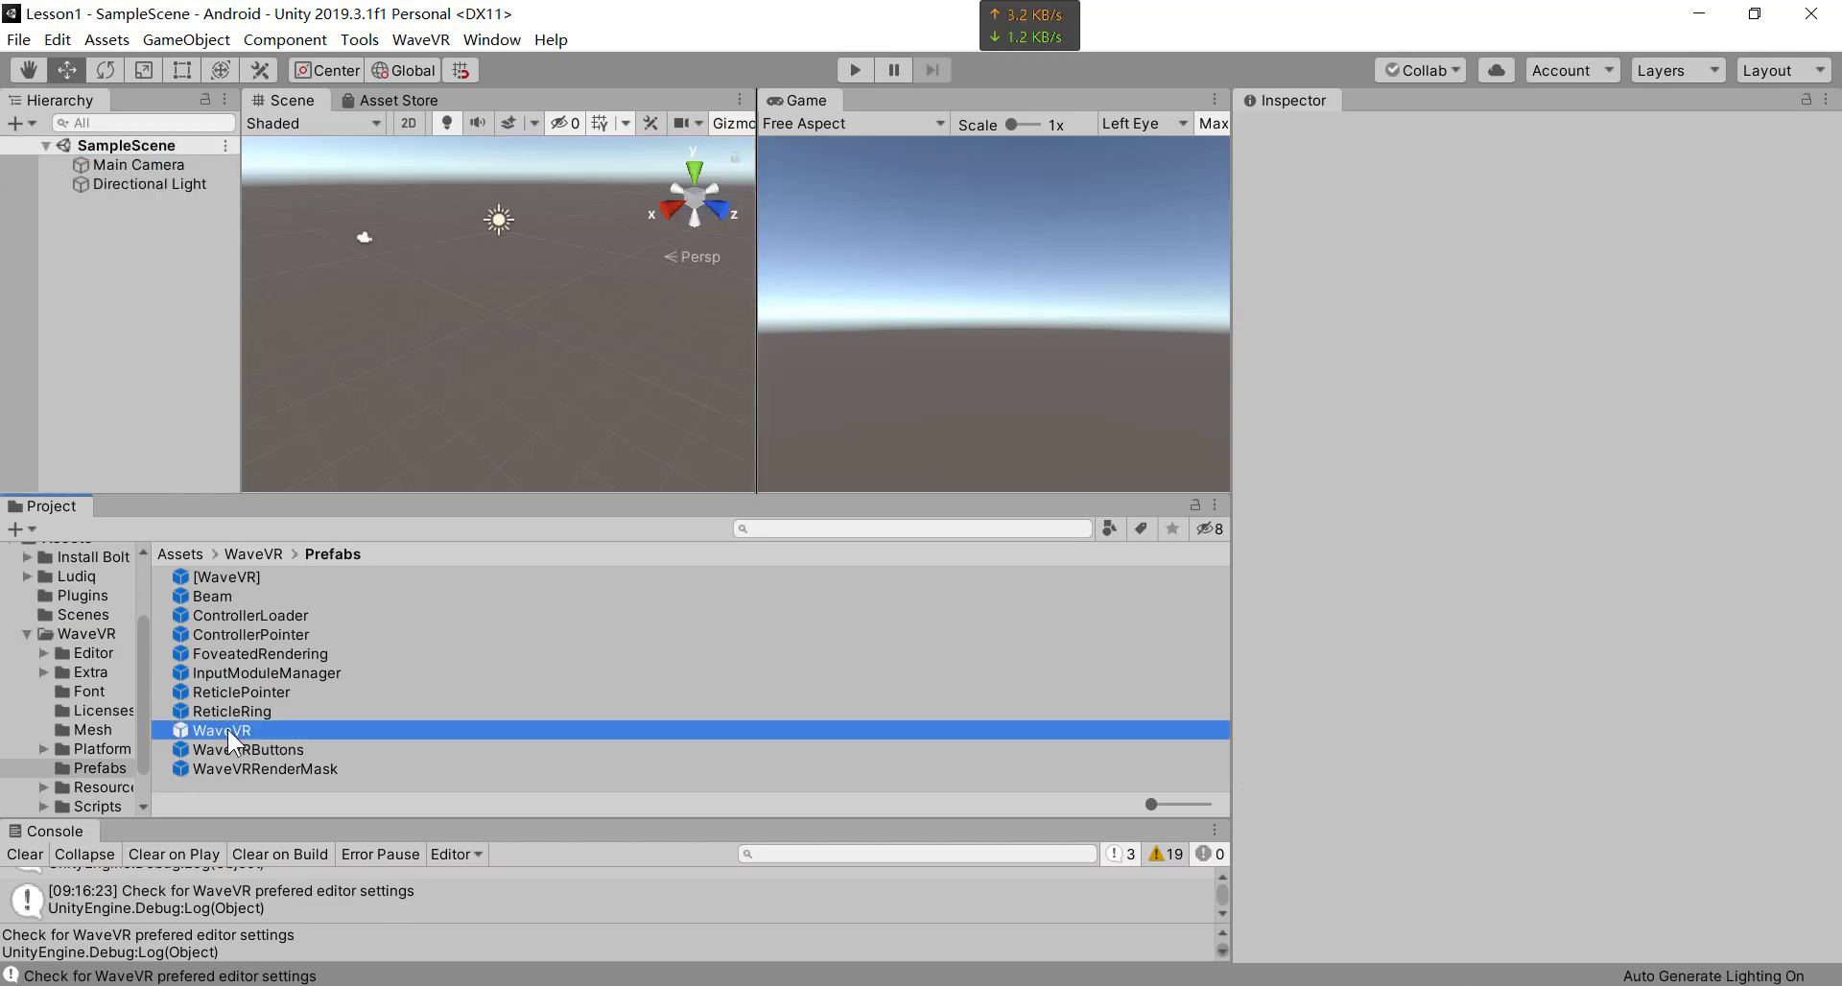
- Add the WaveVR prefab to SampleScene and set its Y position to 1.5
drag(227, 729, 147, 335)
drag(117, 232, 117, 232)
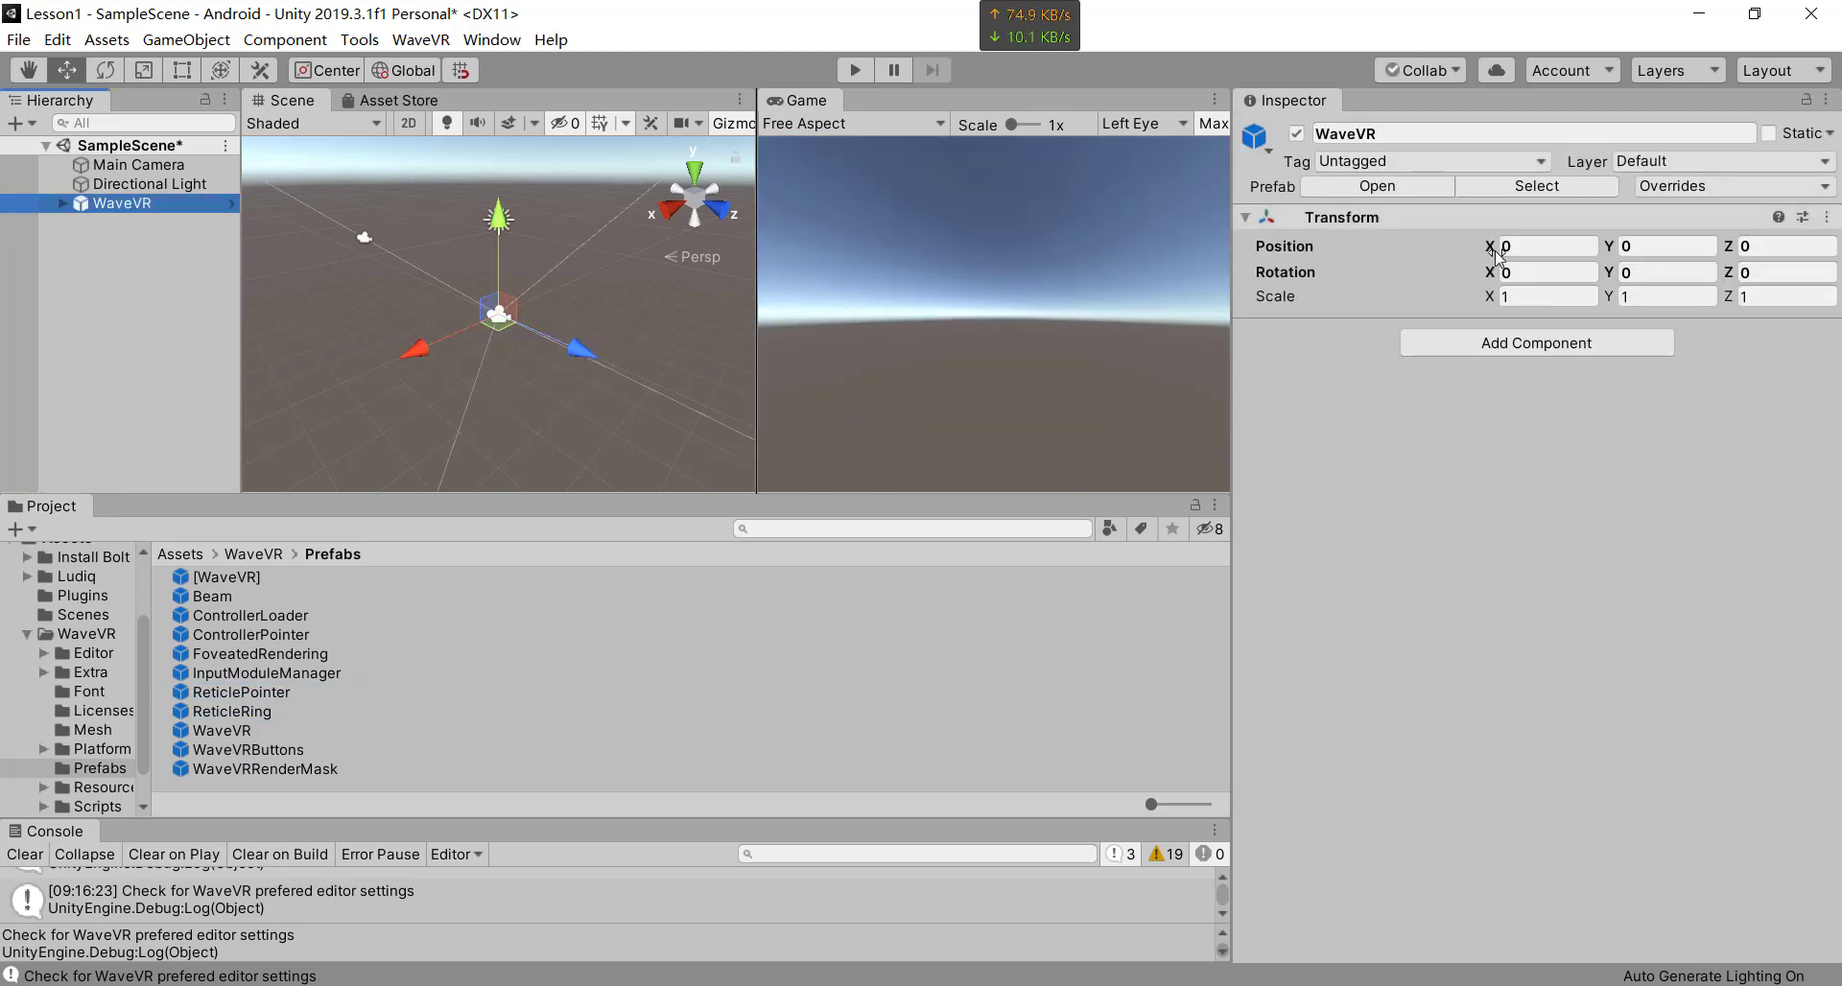
click(1646, 246)
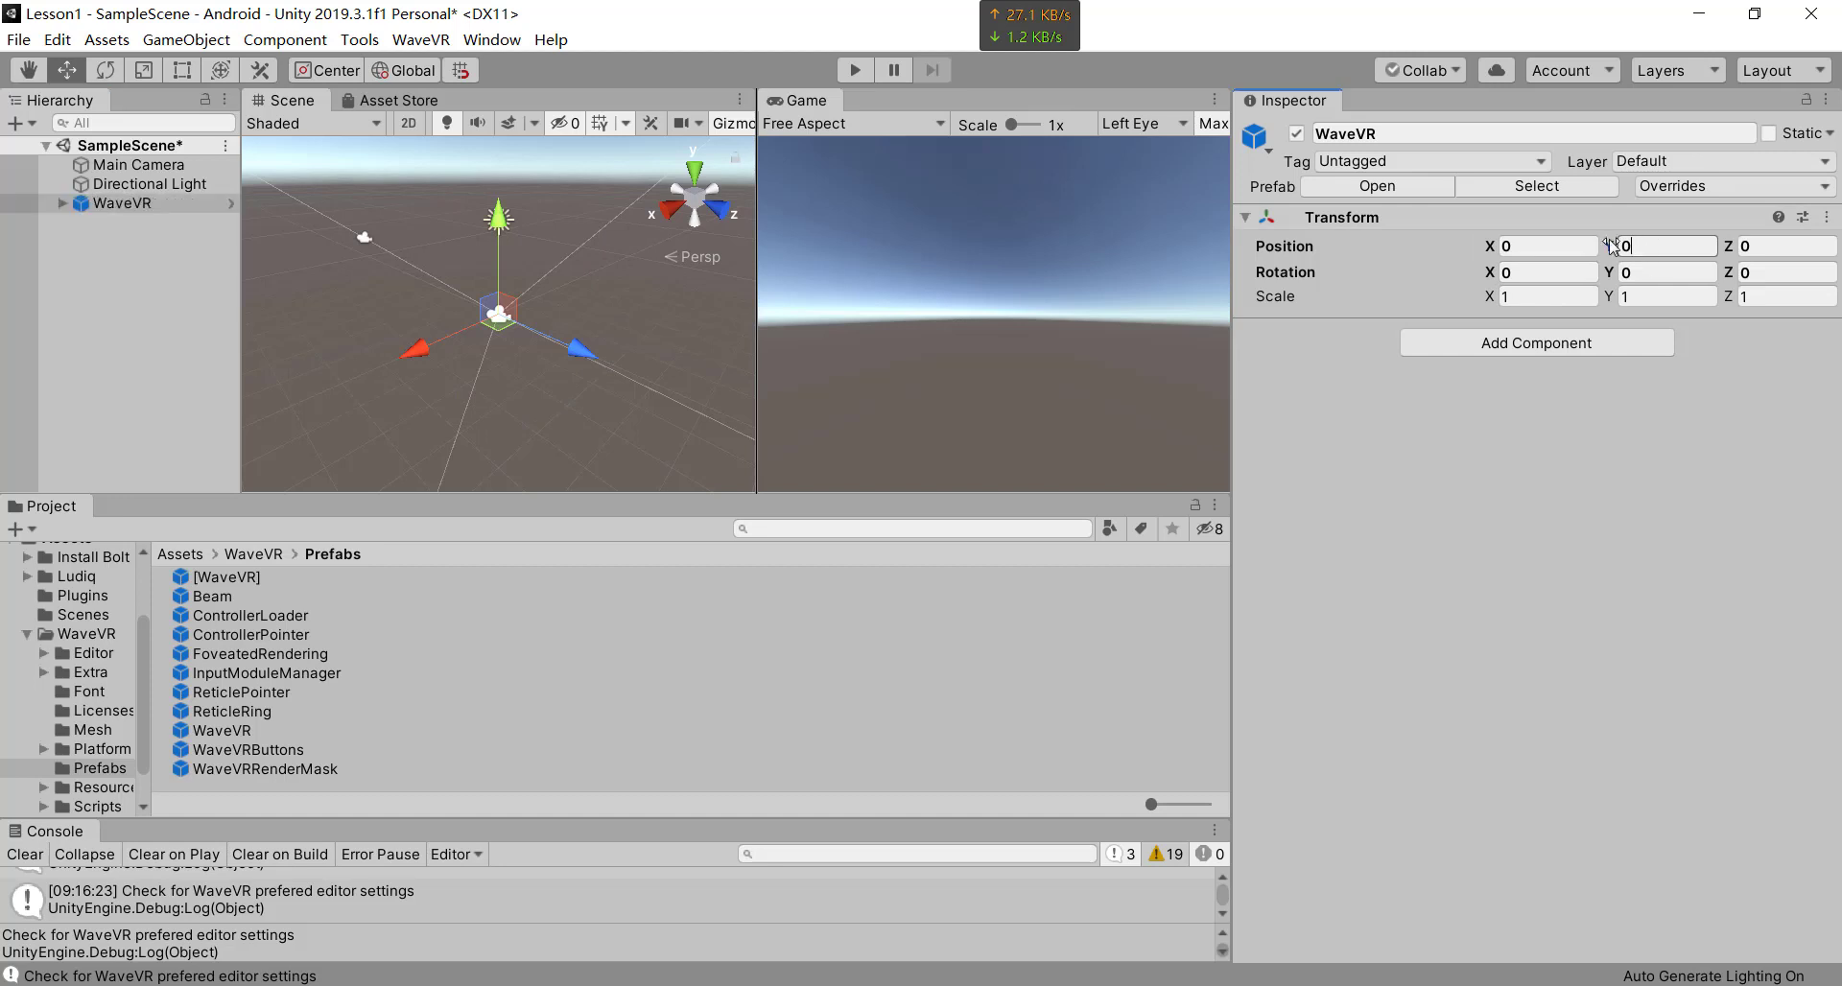
text(1.5)
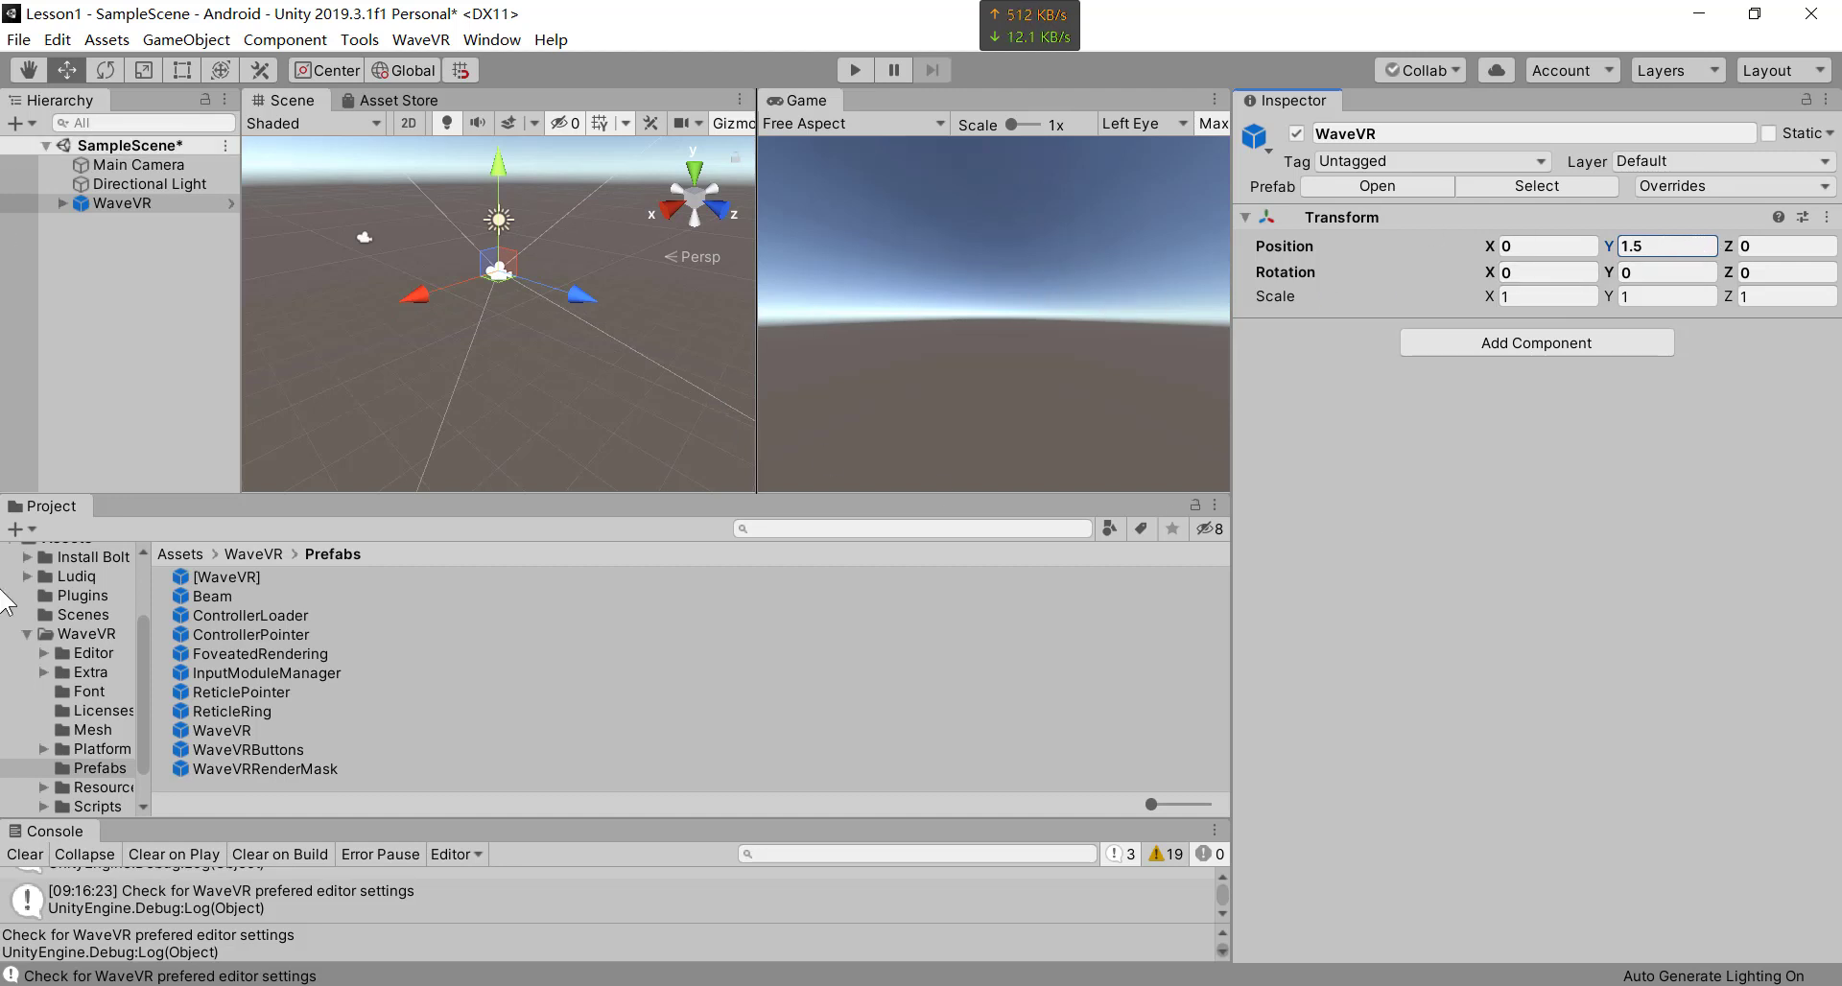
click(177, 276)
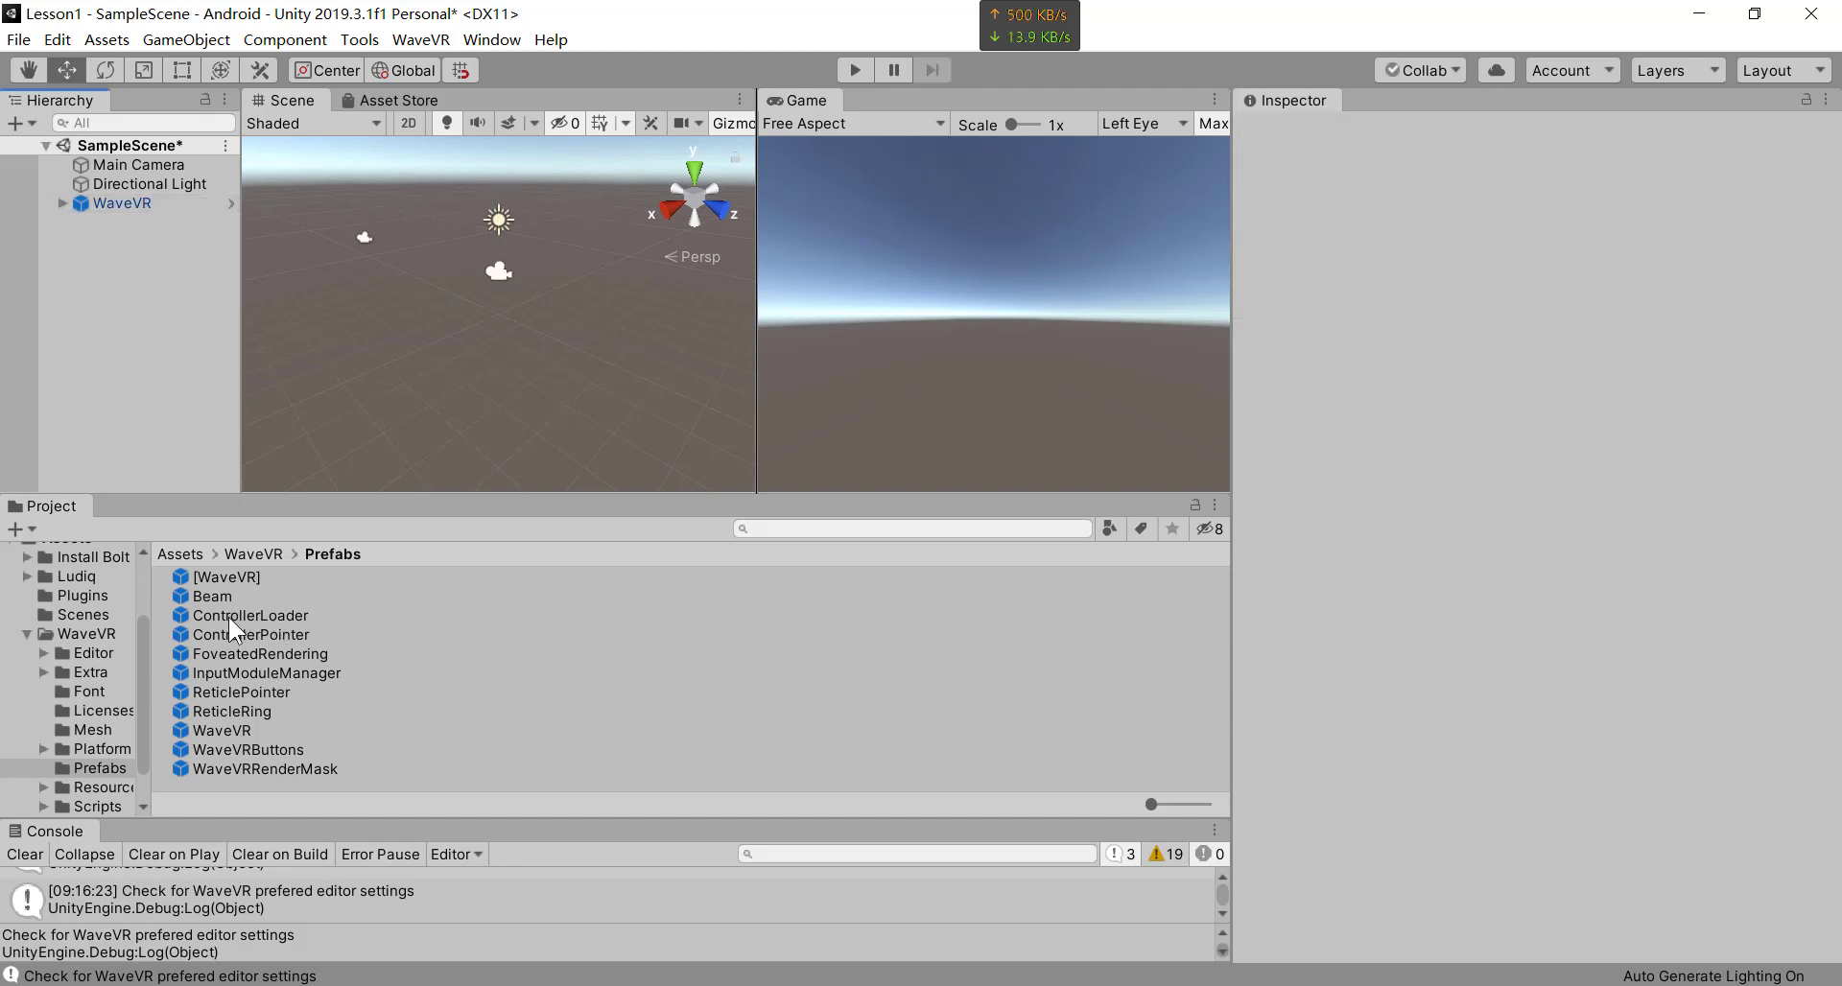
- Add the WaveVRButtons prefab to the scene root and review its Hmd, Dominant and Non Dominant button lists
drag(239, 752, 113, 285)
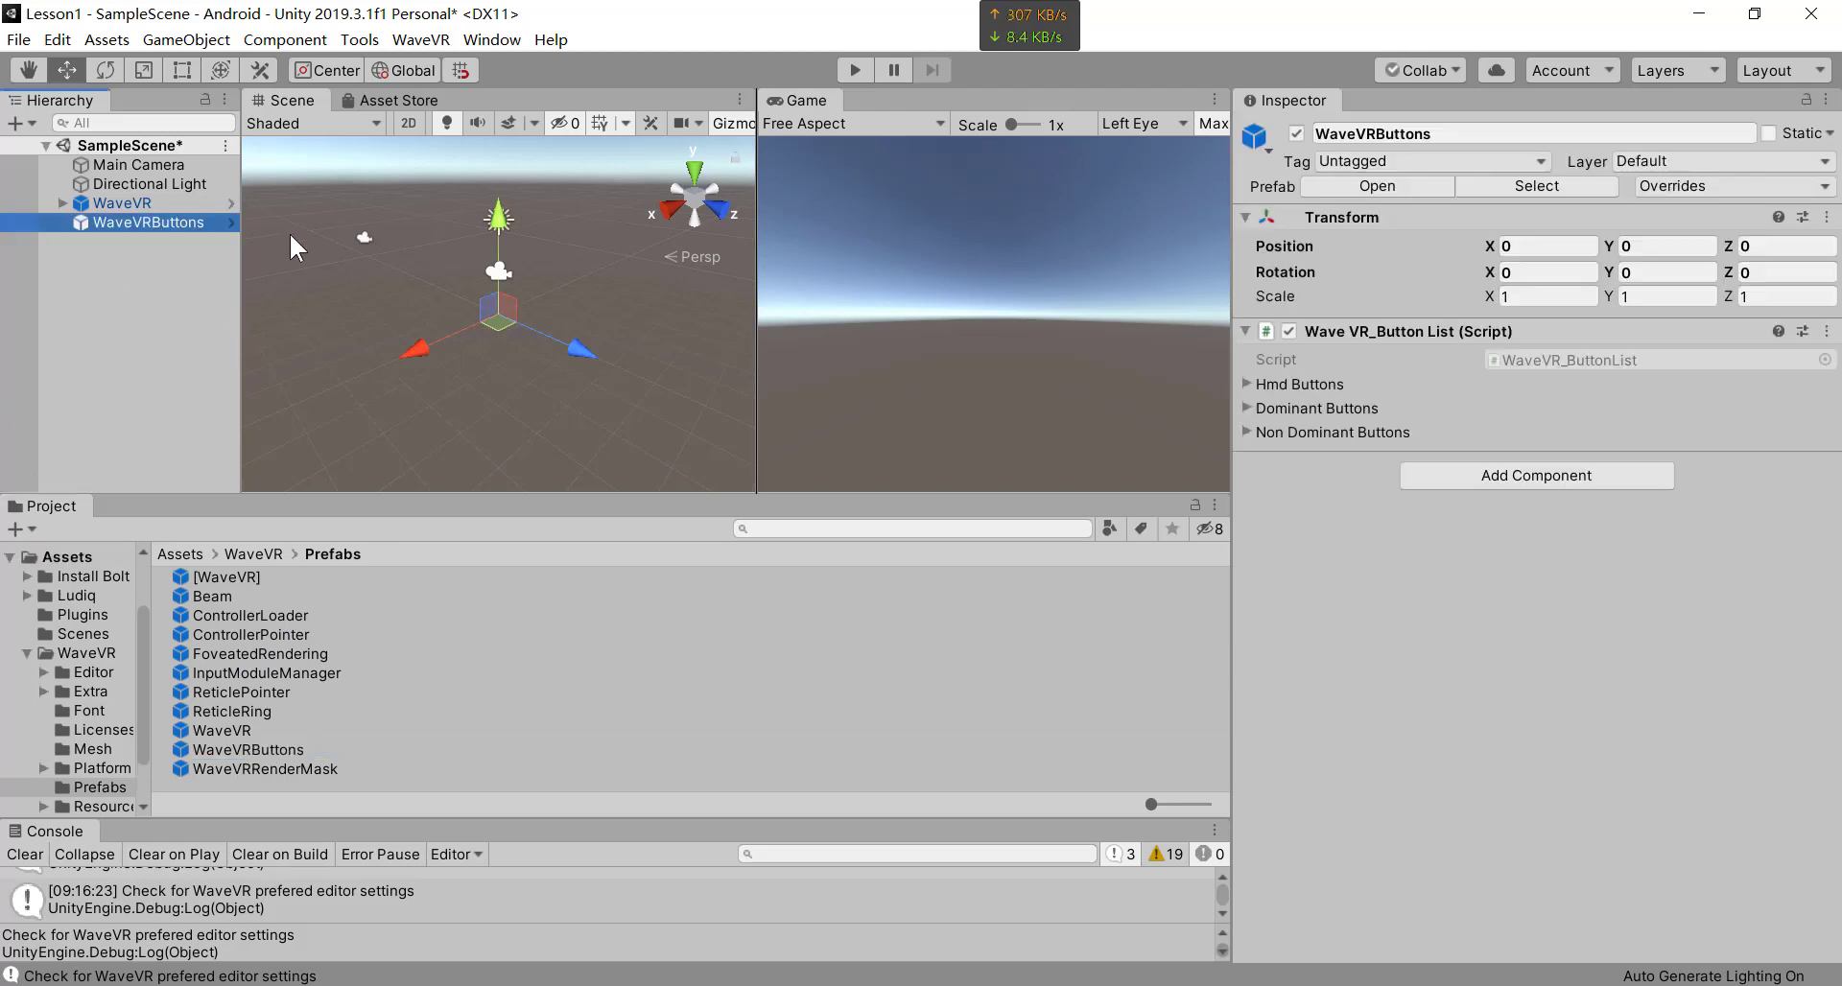
click(1246, 384)
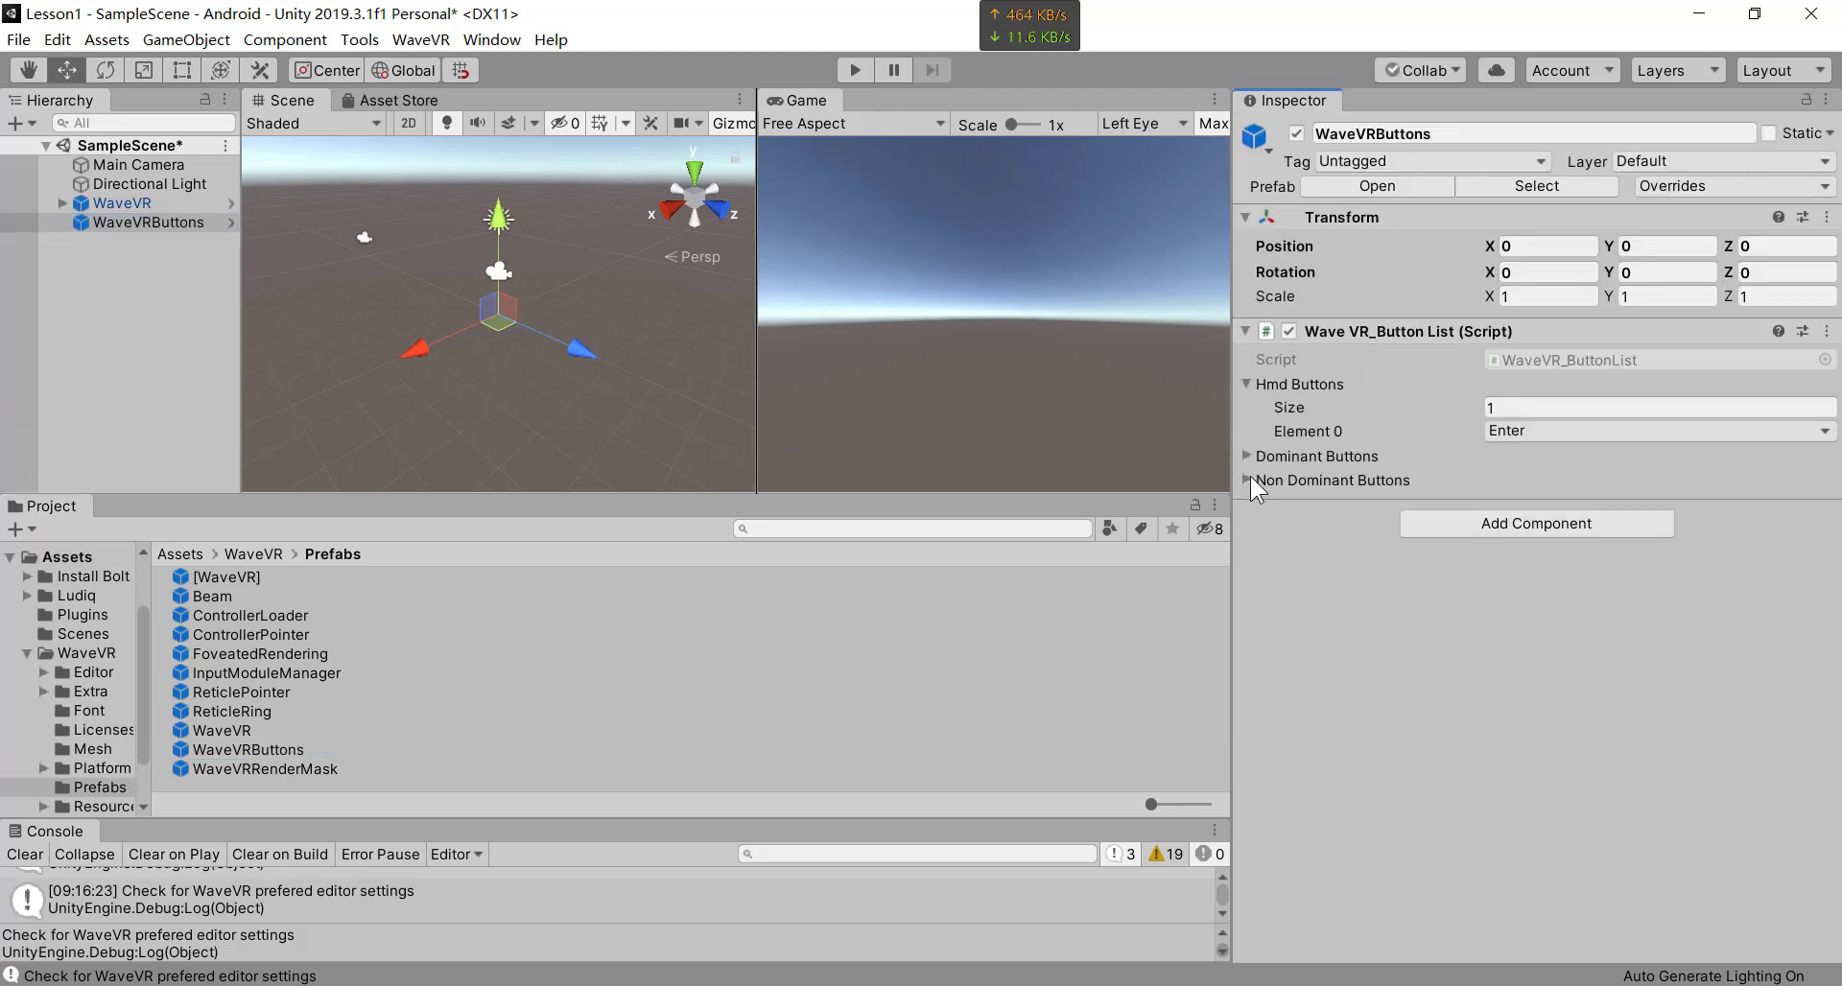
click(1250, 457)
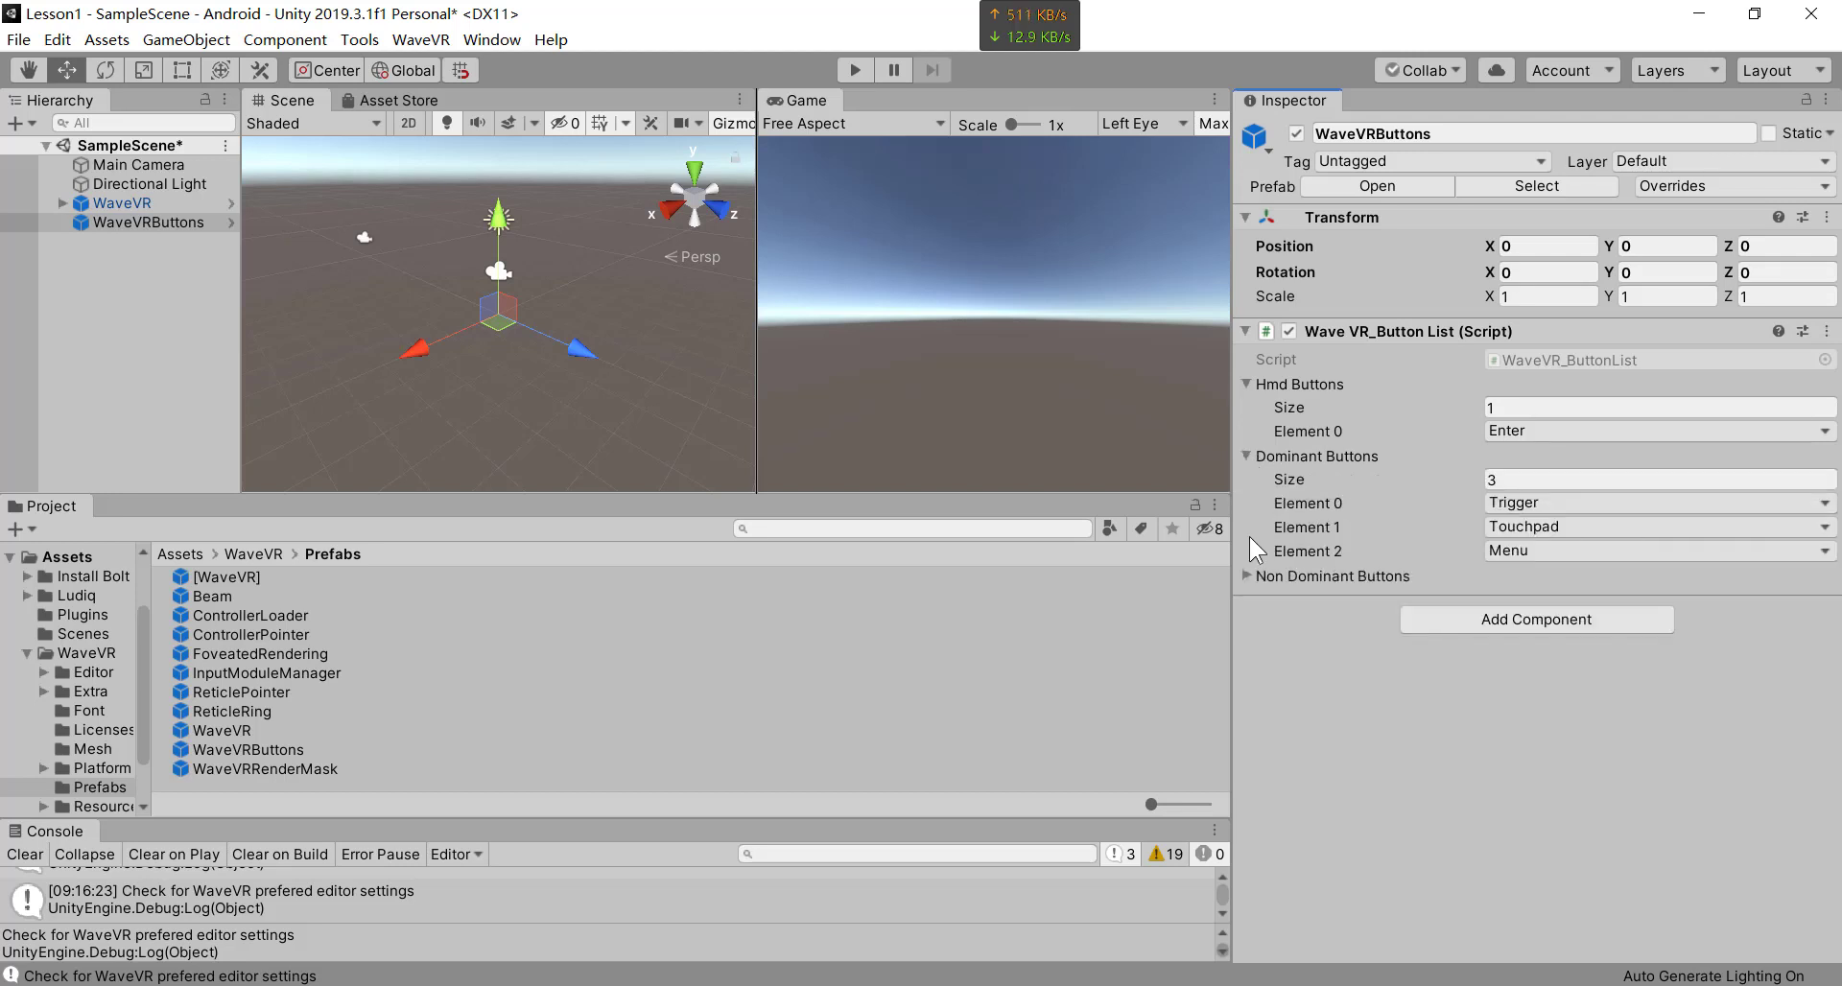
click(1246, 576)
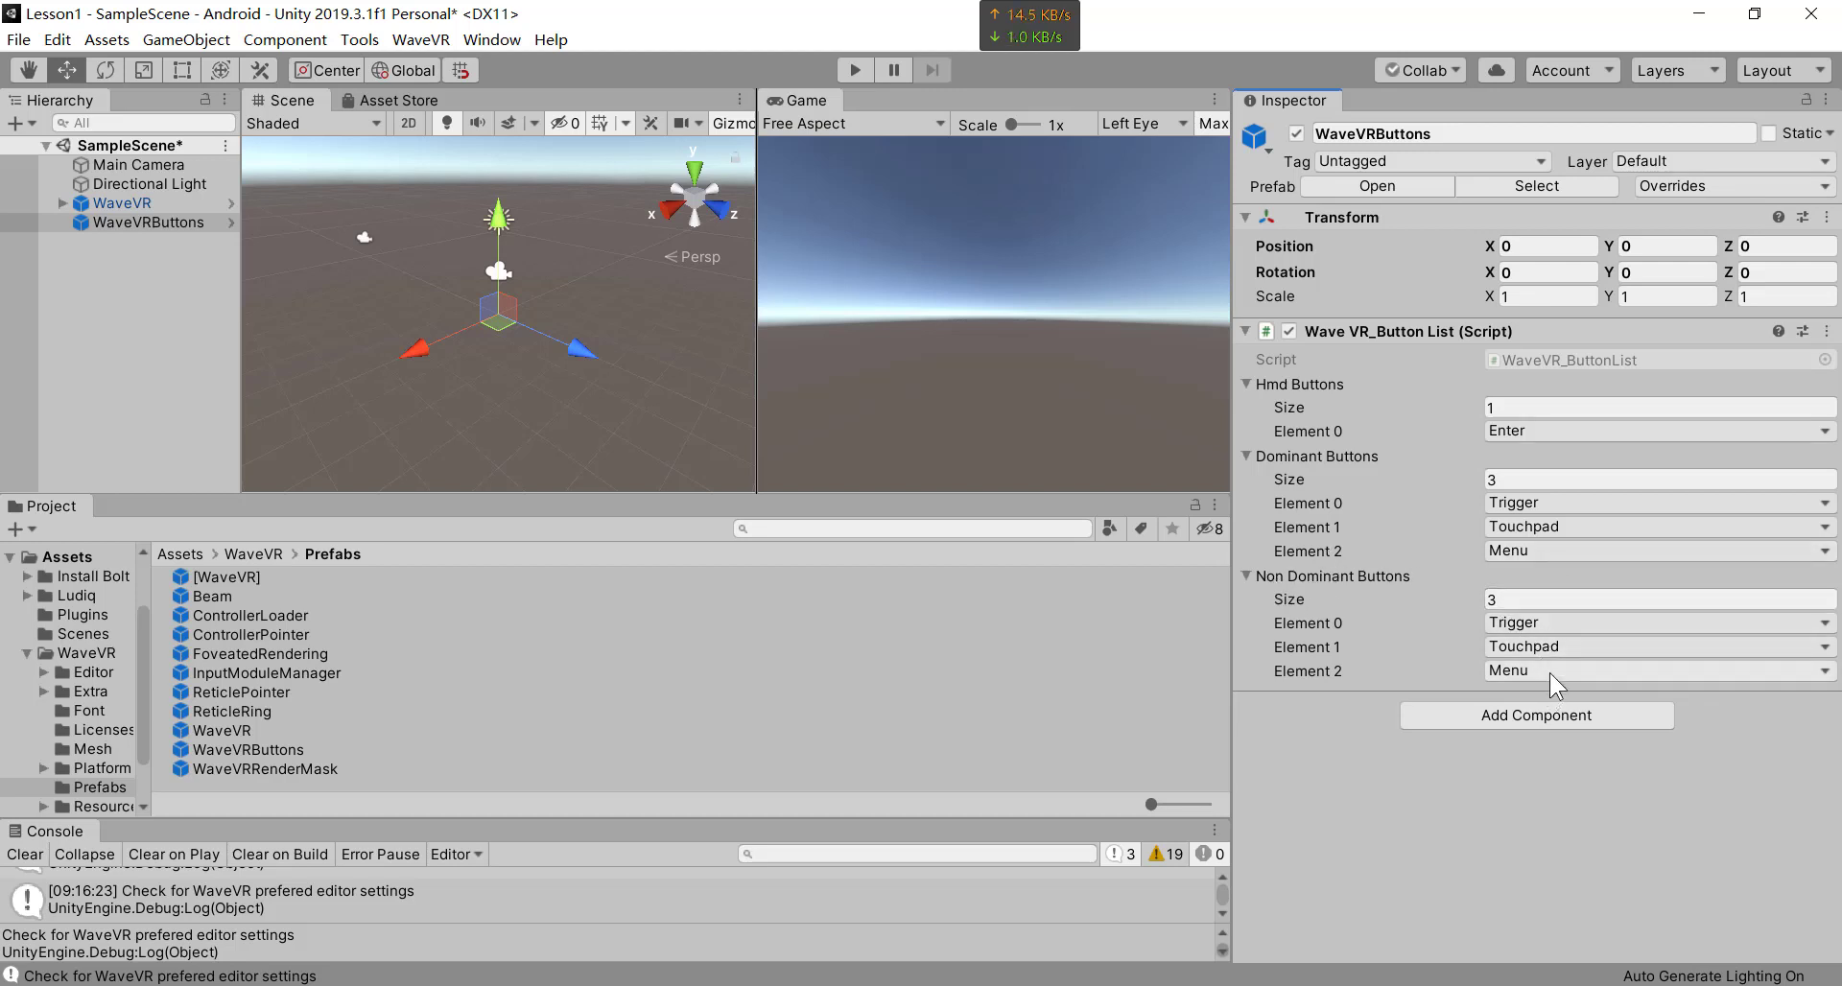
click(100, 468)
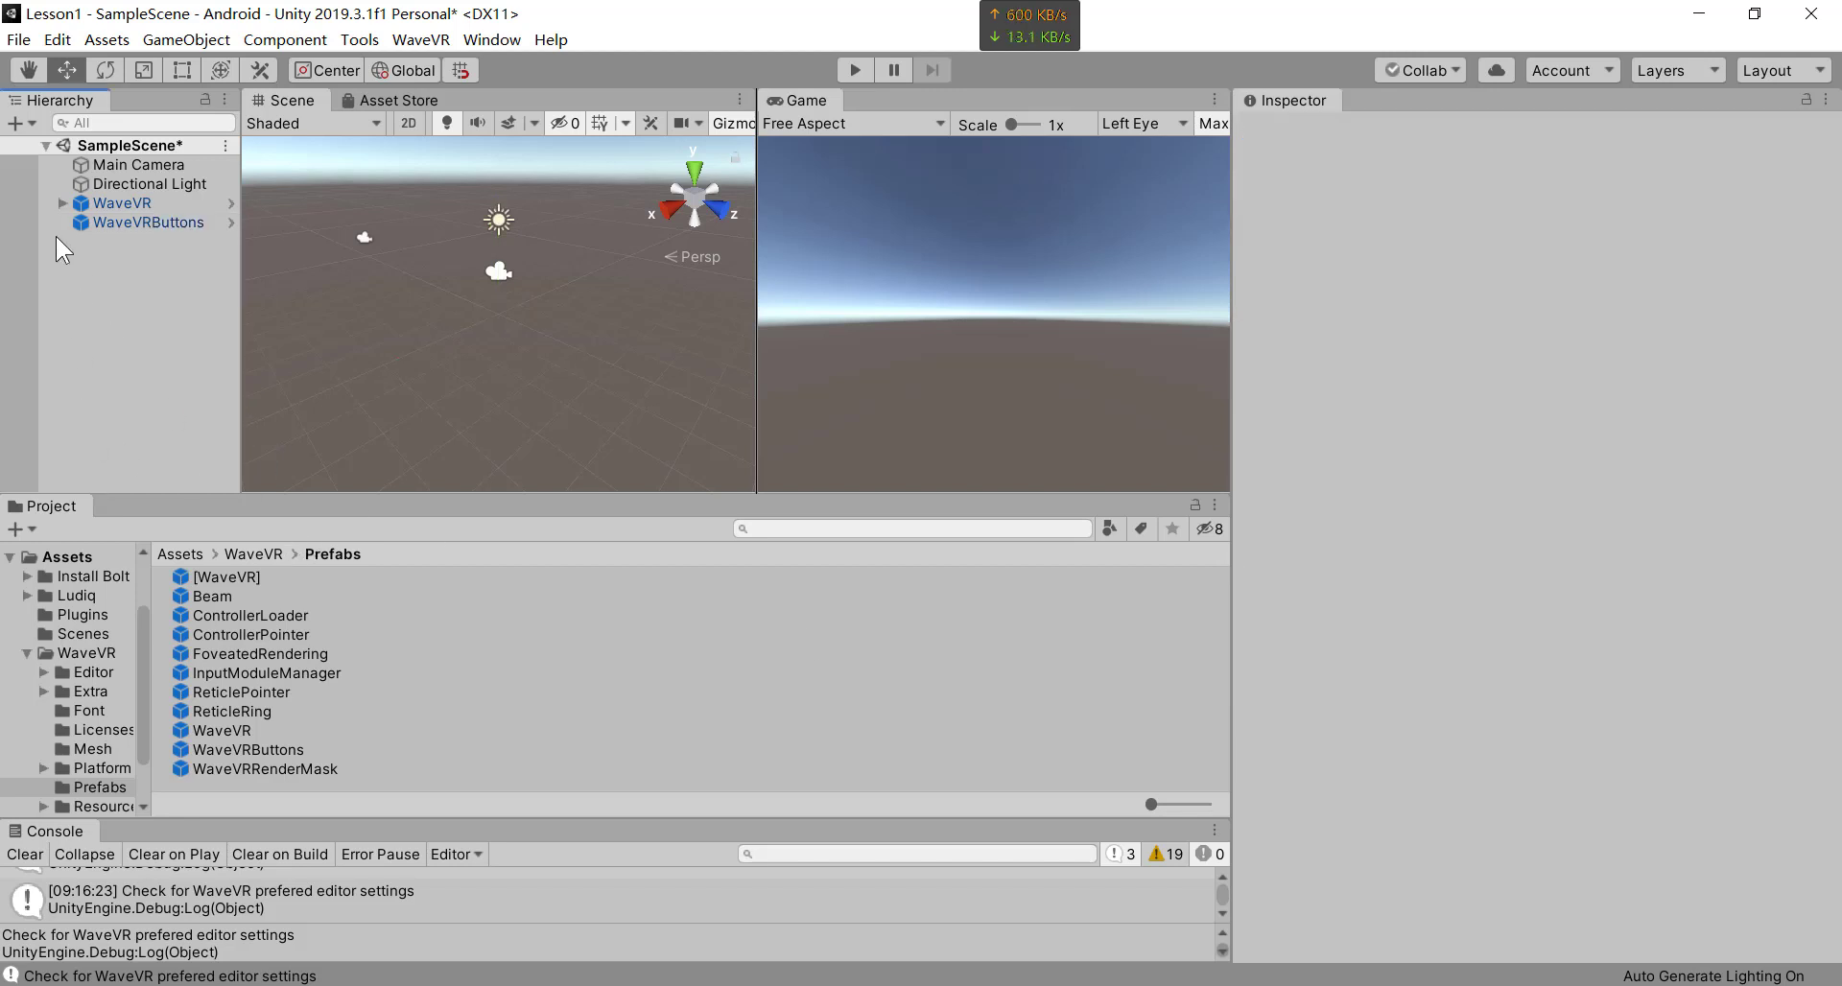
- Add the ControllerLoader prefab as a child of WaveVR and enable its Follow Head option
click(61, 204)
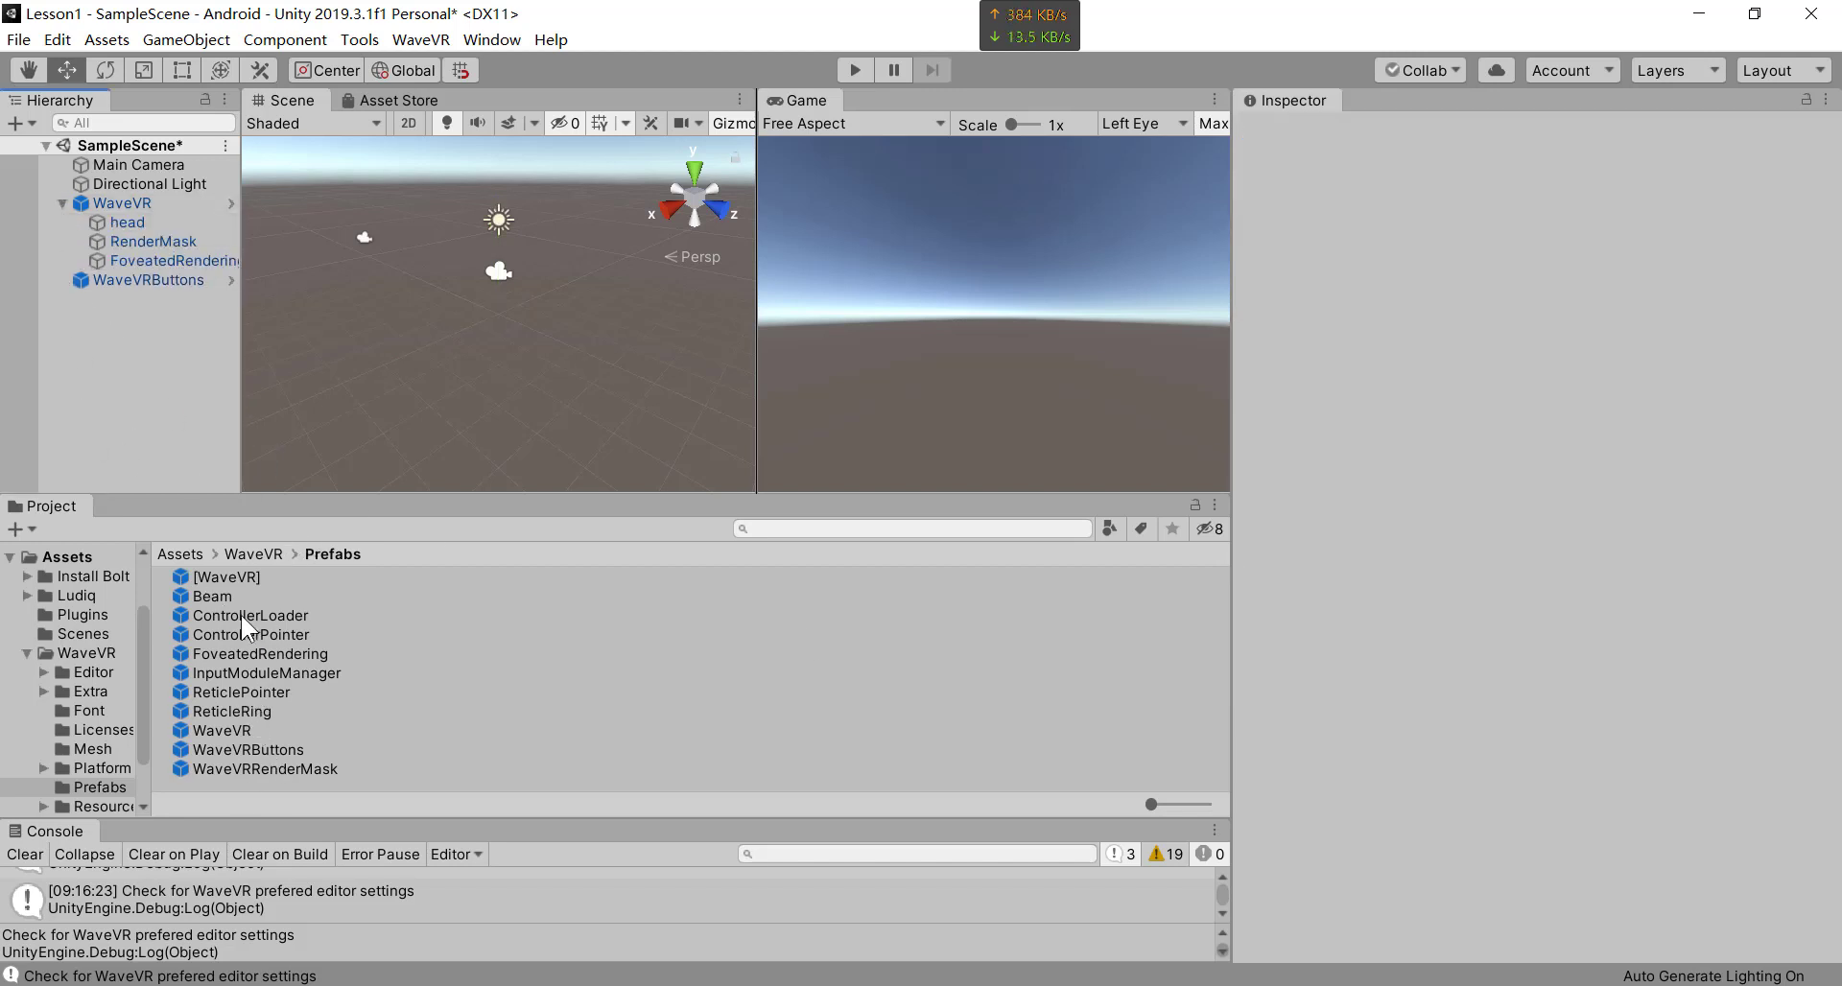
drag(265, 616, 96, 205)
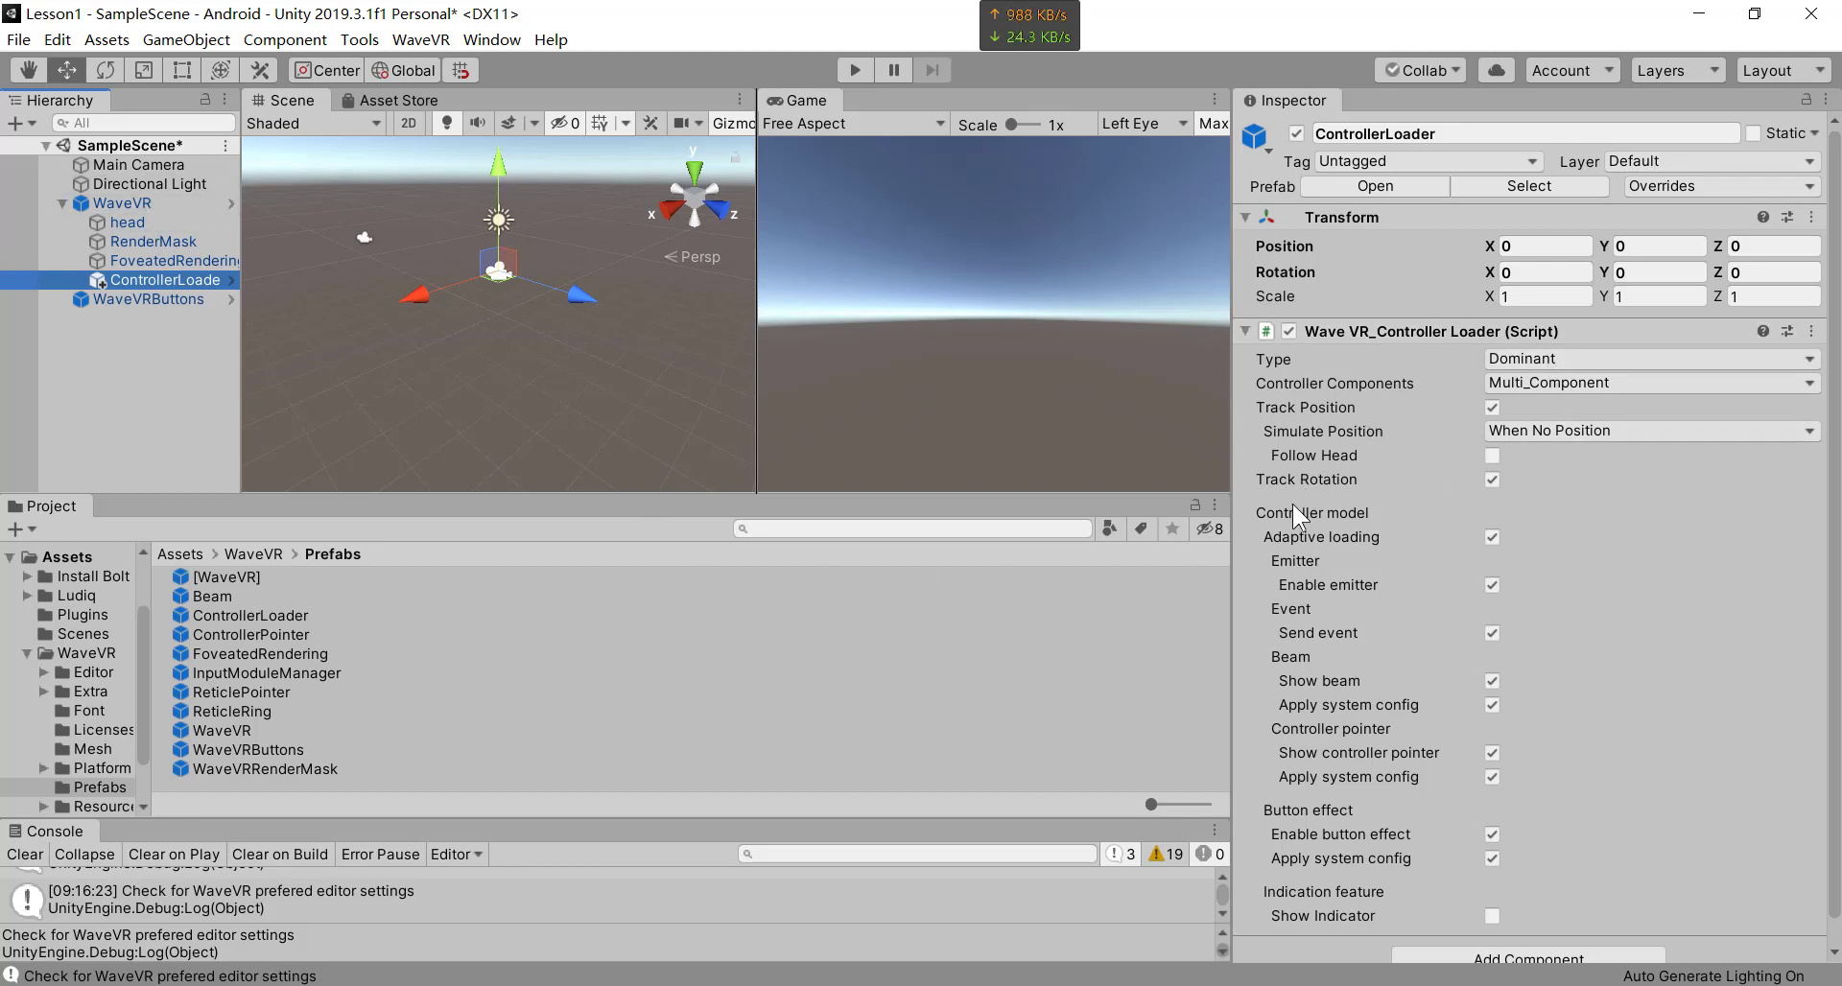
click(1492, 455)
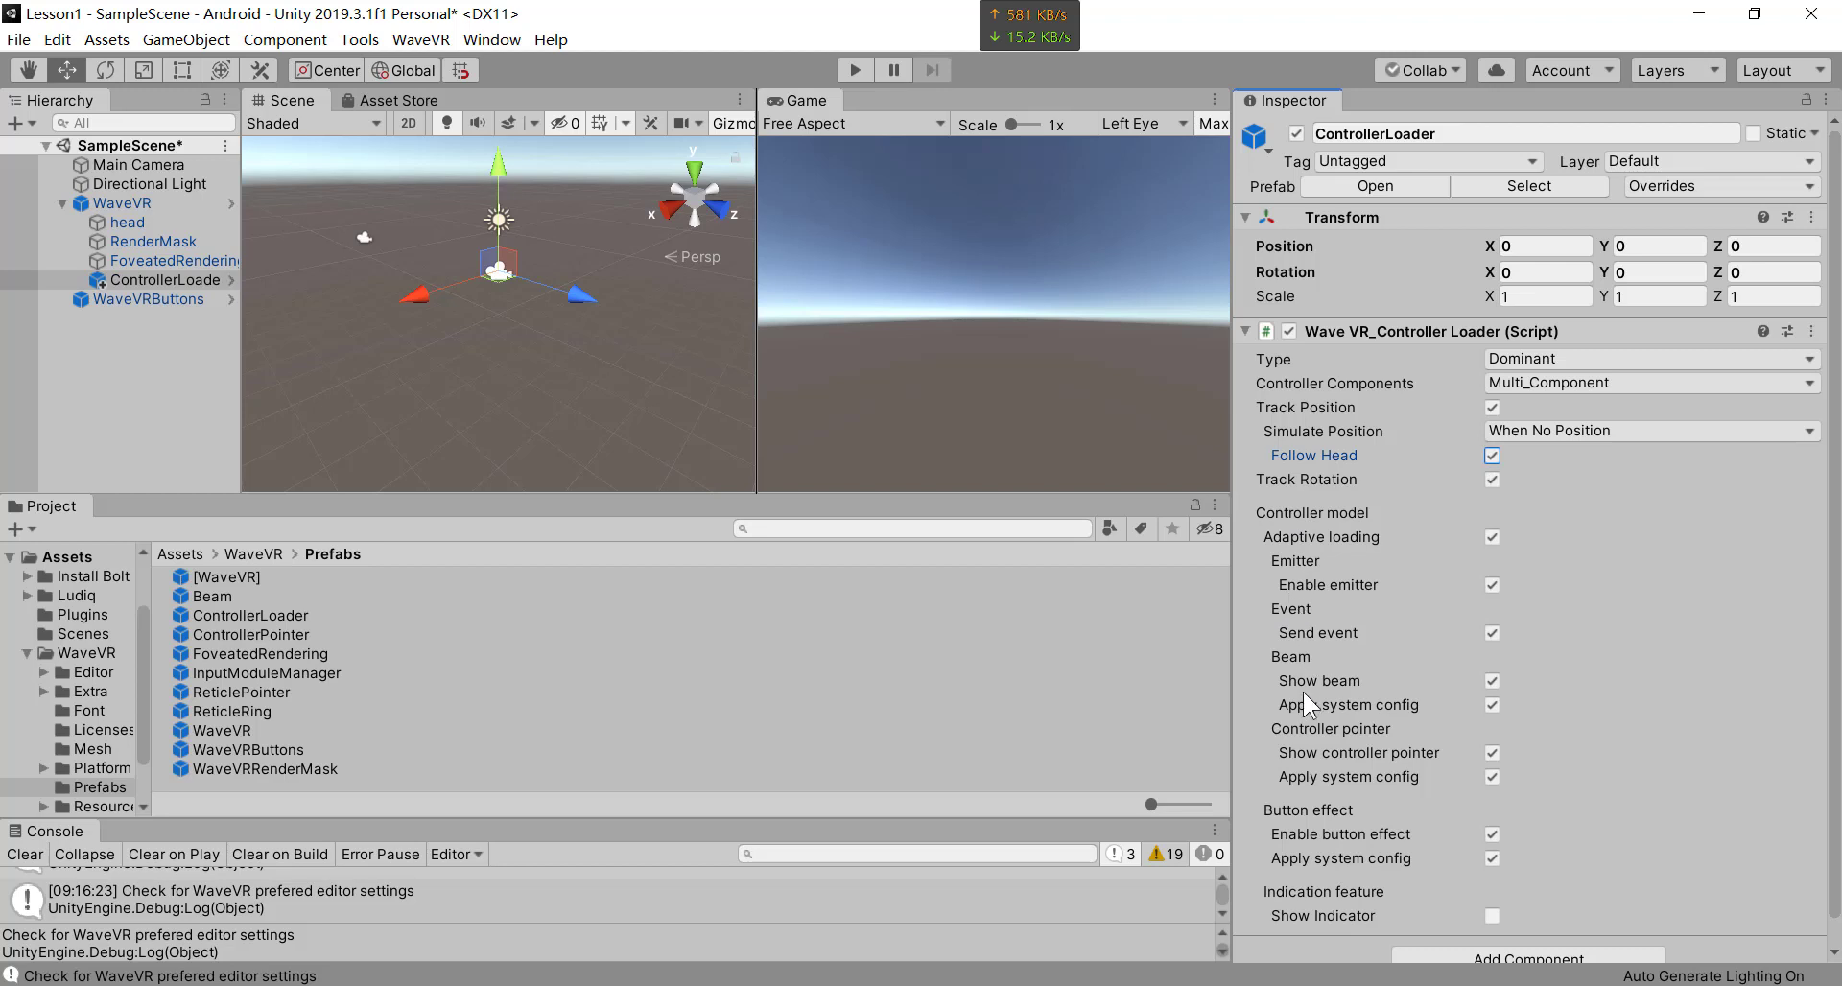
- Add a Wave VR_Device Pose Tracker component to ControllerLoader and set its type to Dominant
scroll(1303, 706, down, 1)
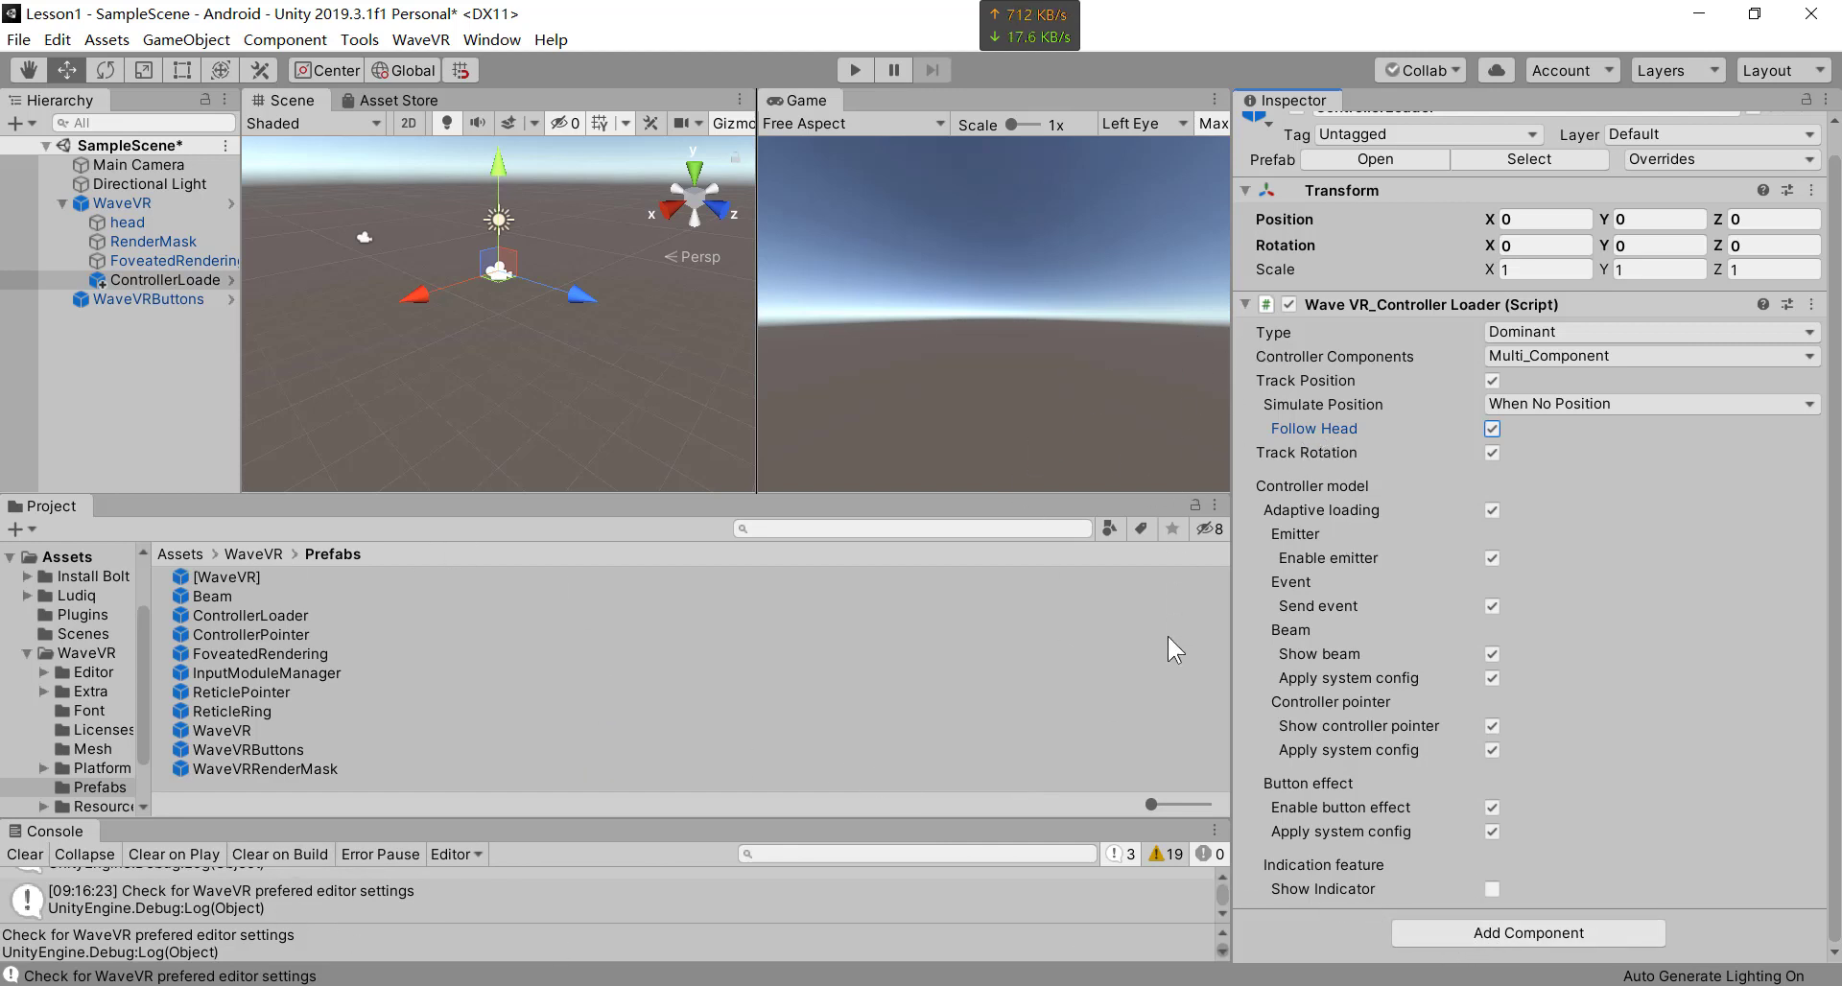
click(1458, 930)
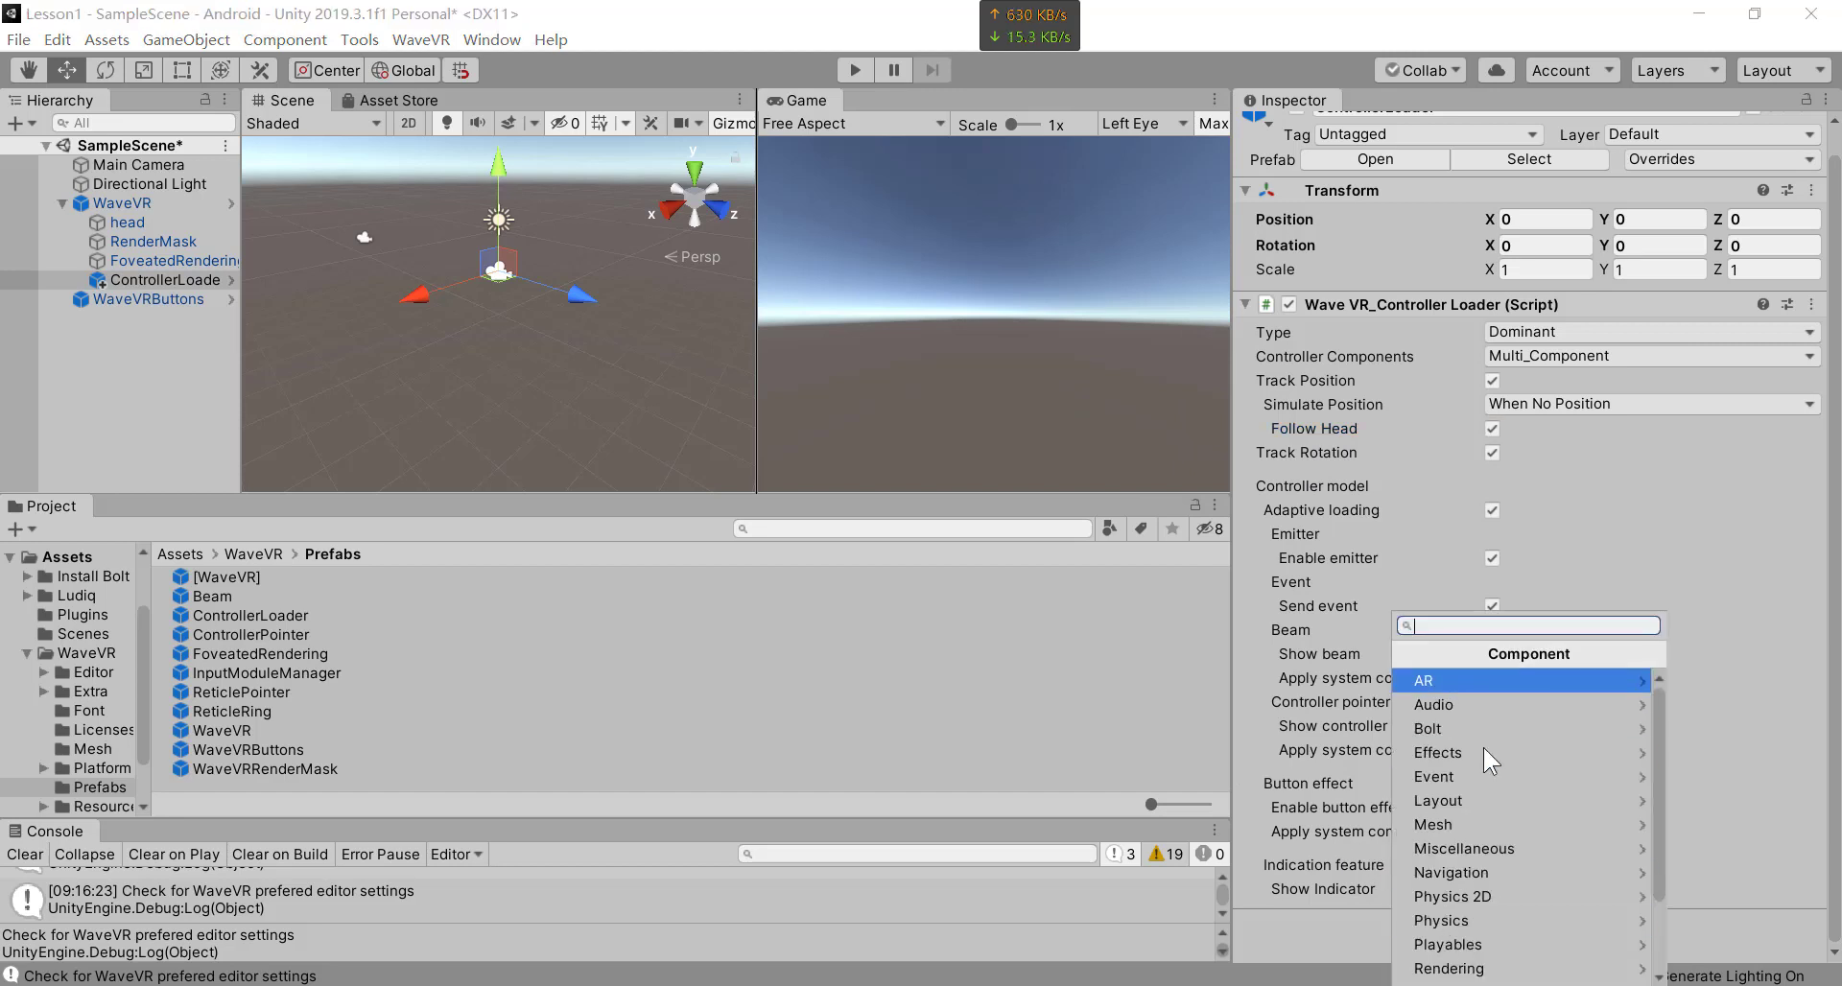
scroll(1471, 886, down, 2)
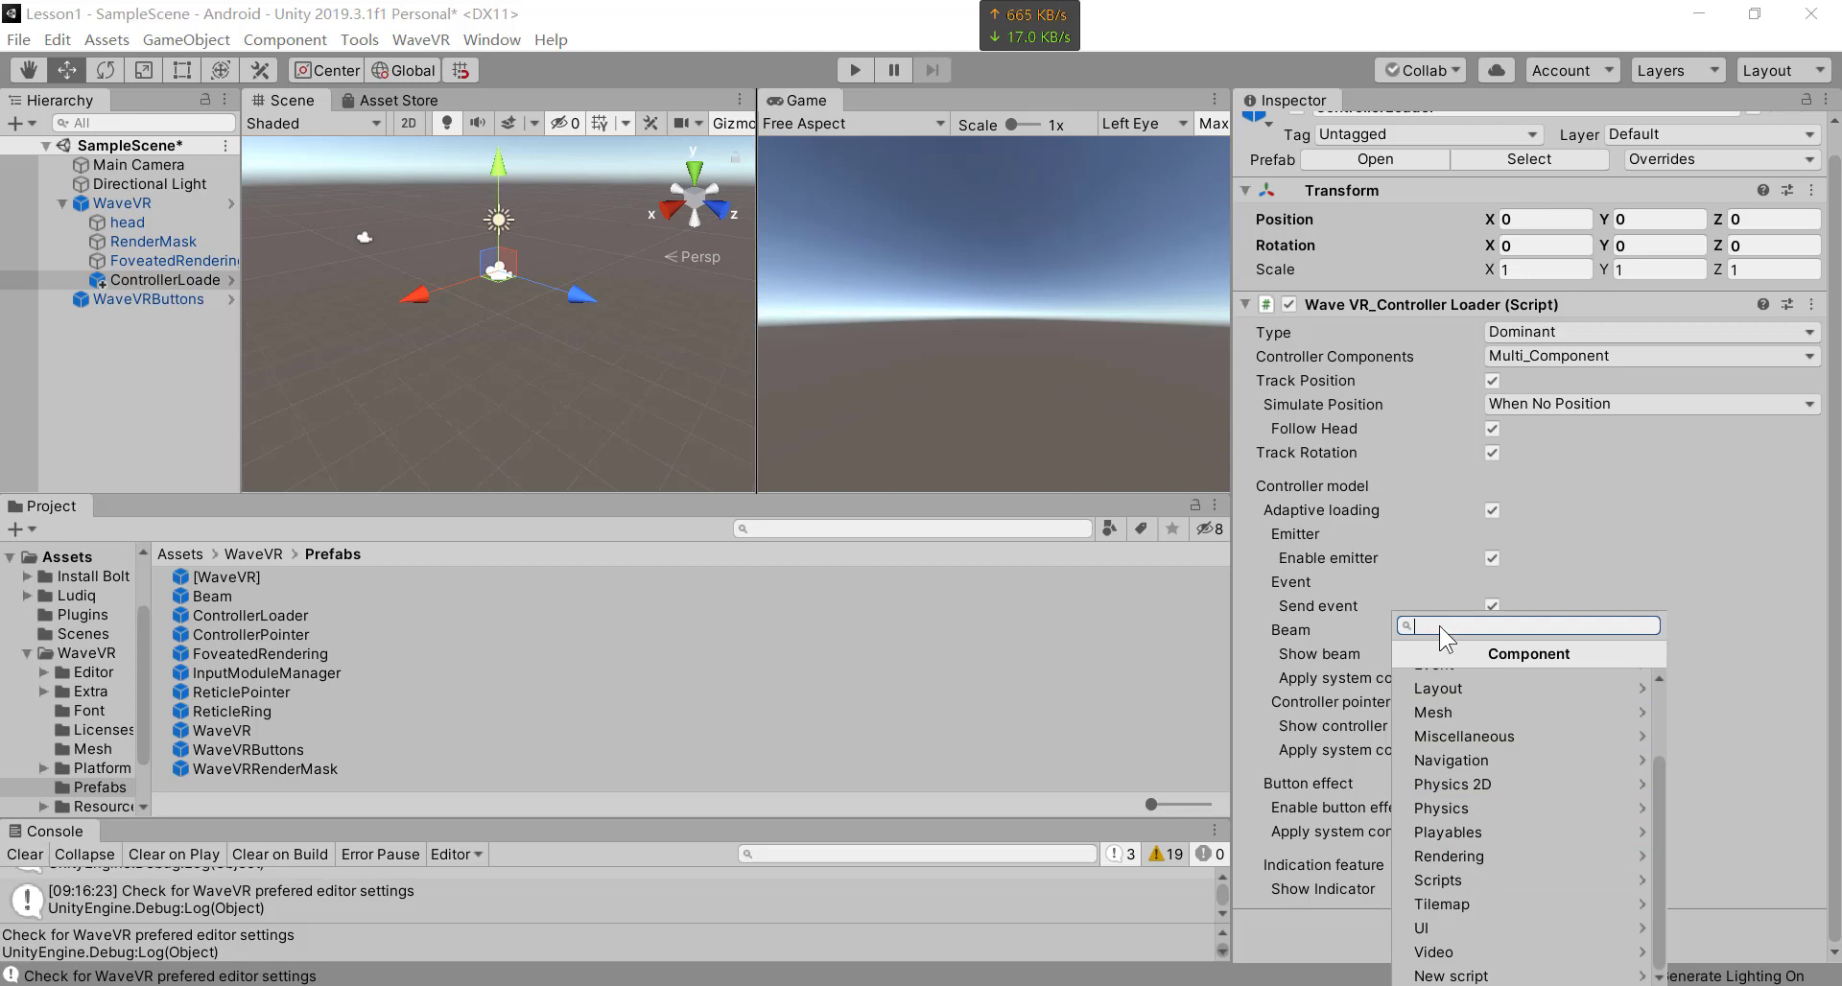
text(po)
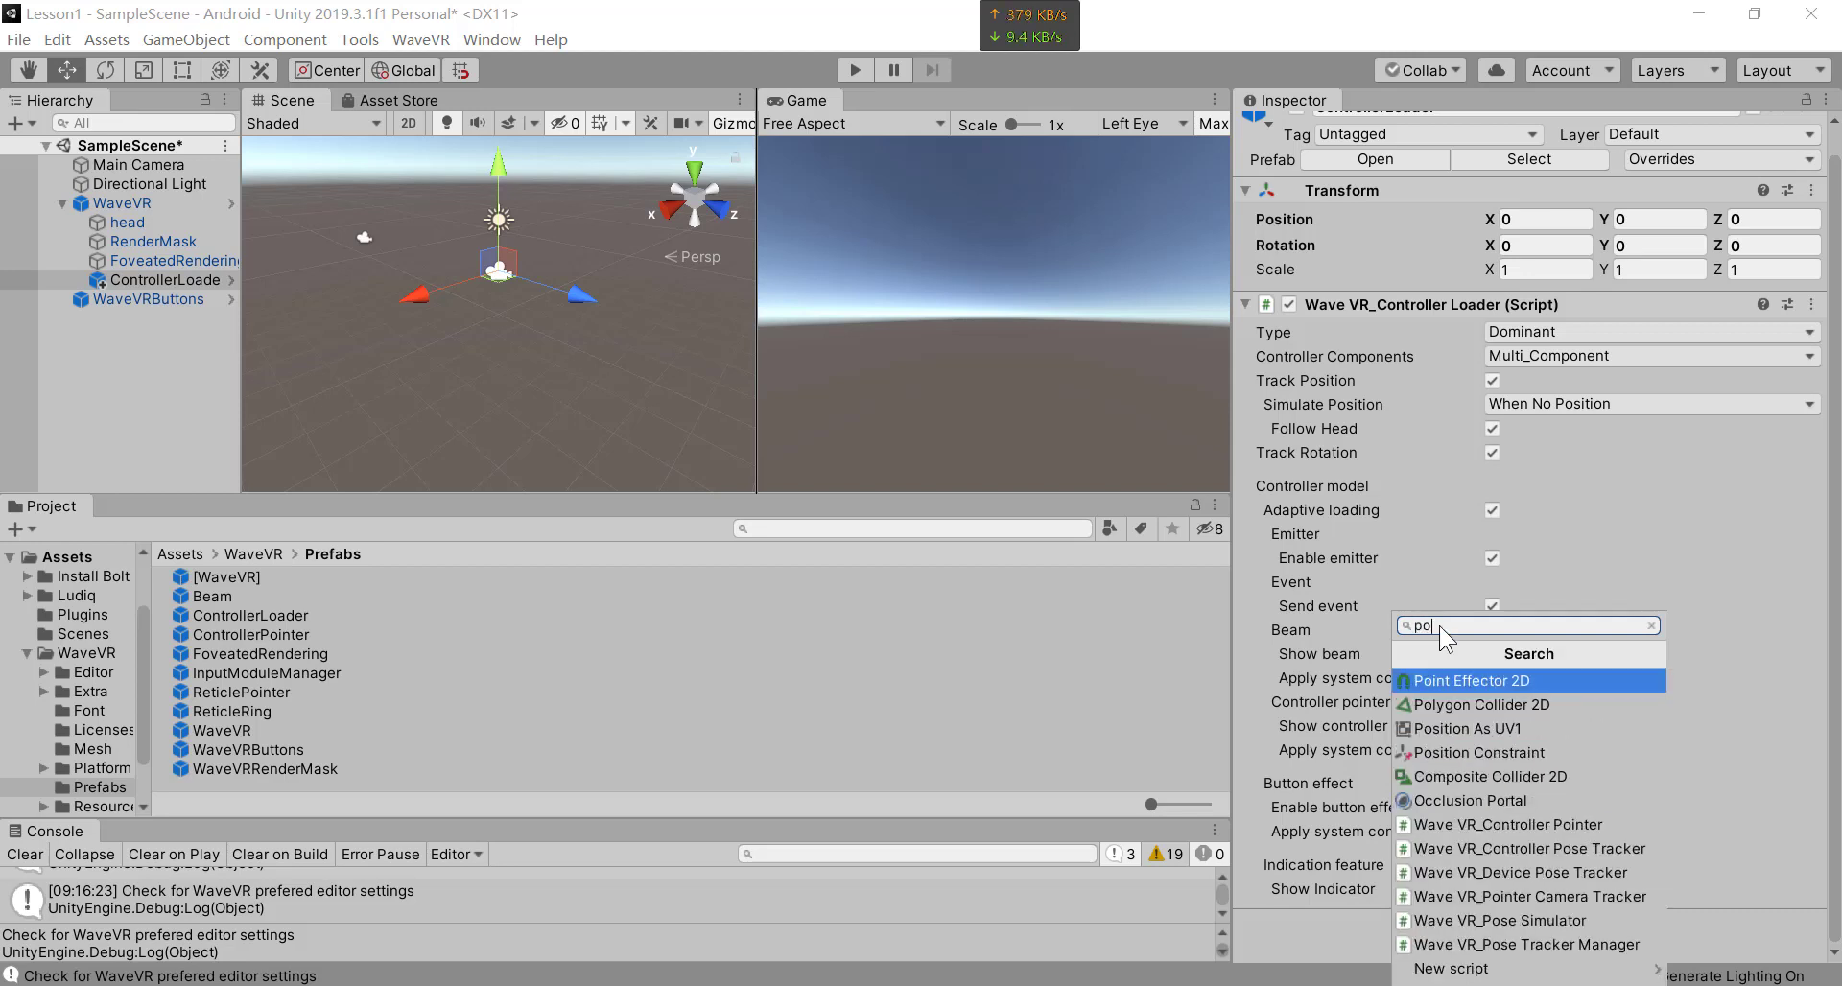
text(se)
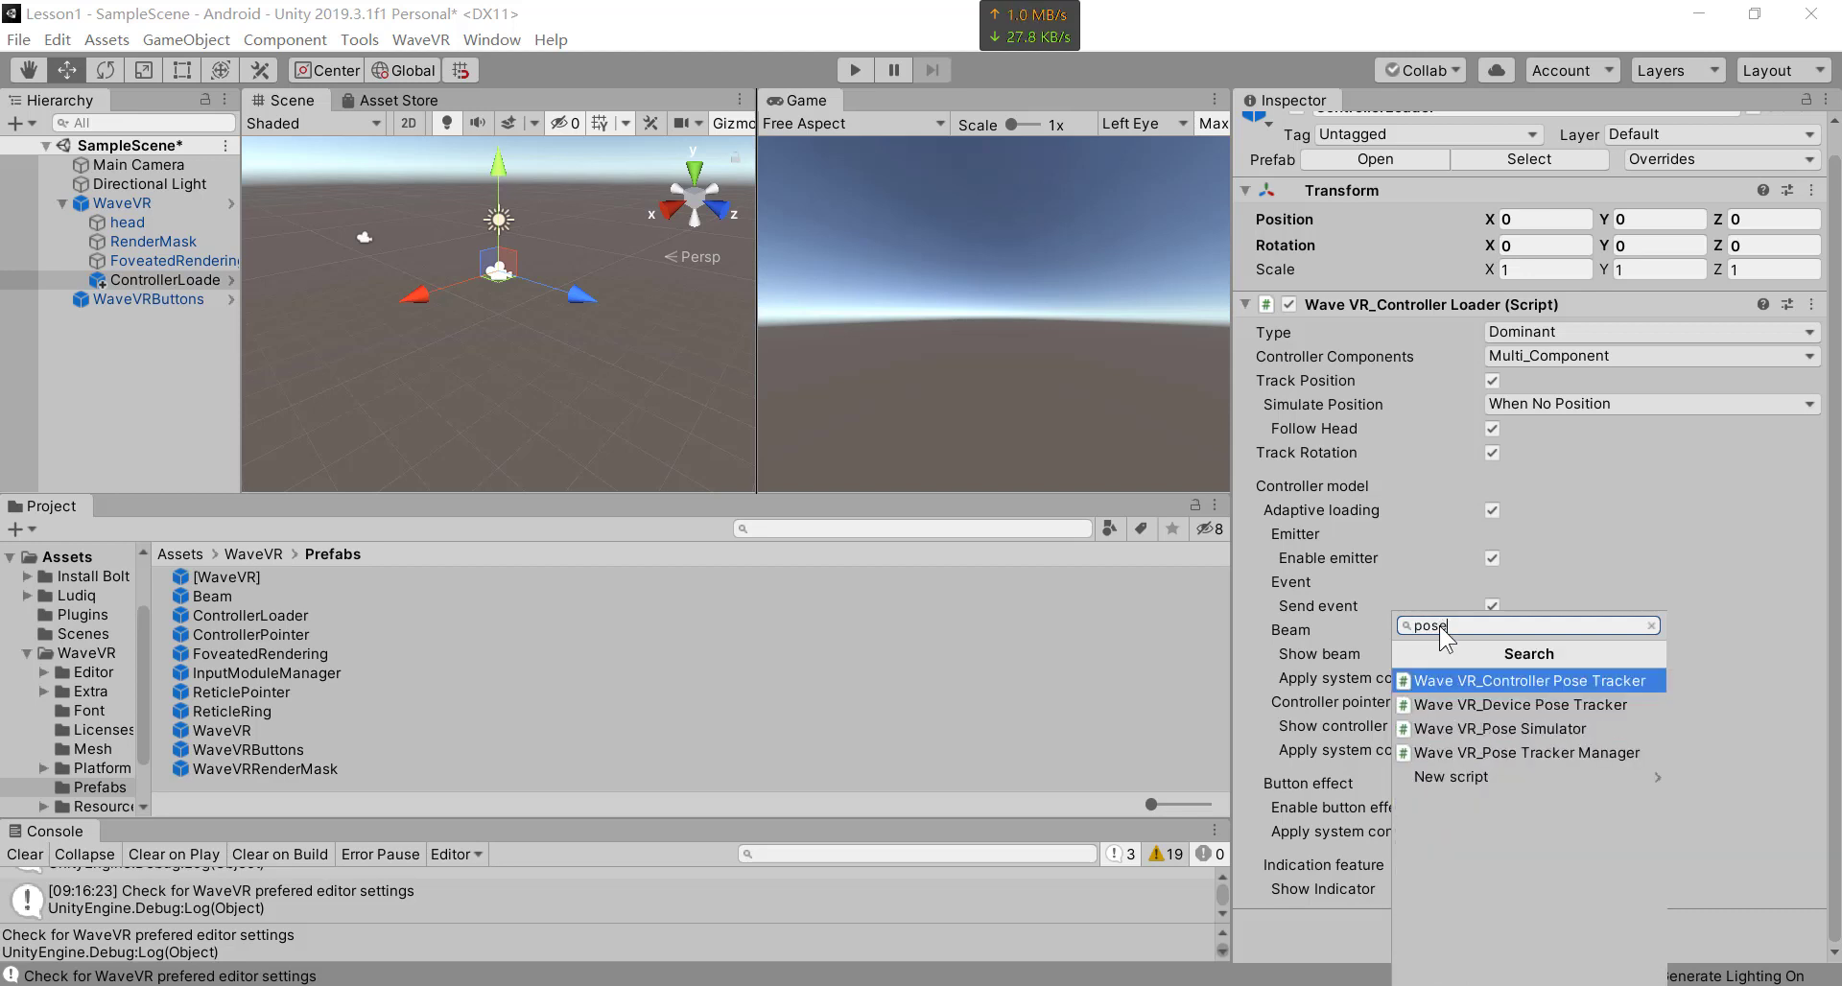
click(1542, 705)
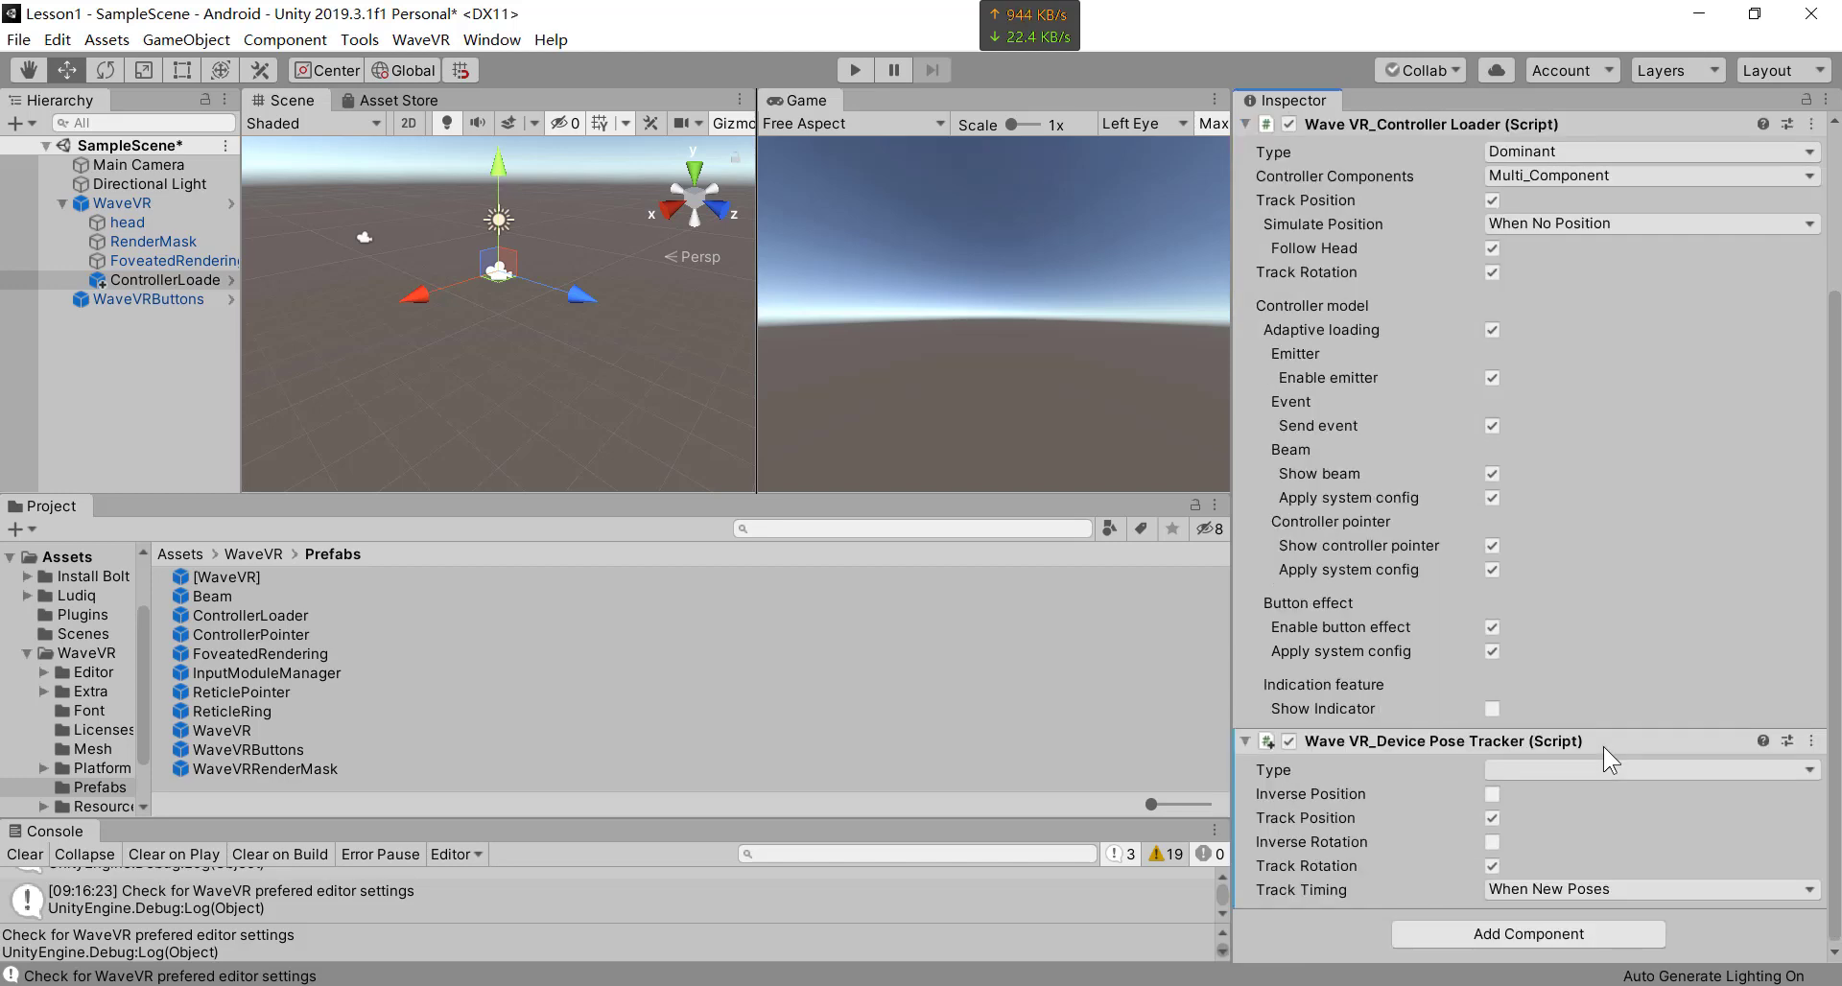
click(1533, 769)
click(1554, 818)
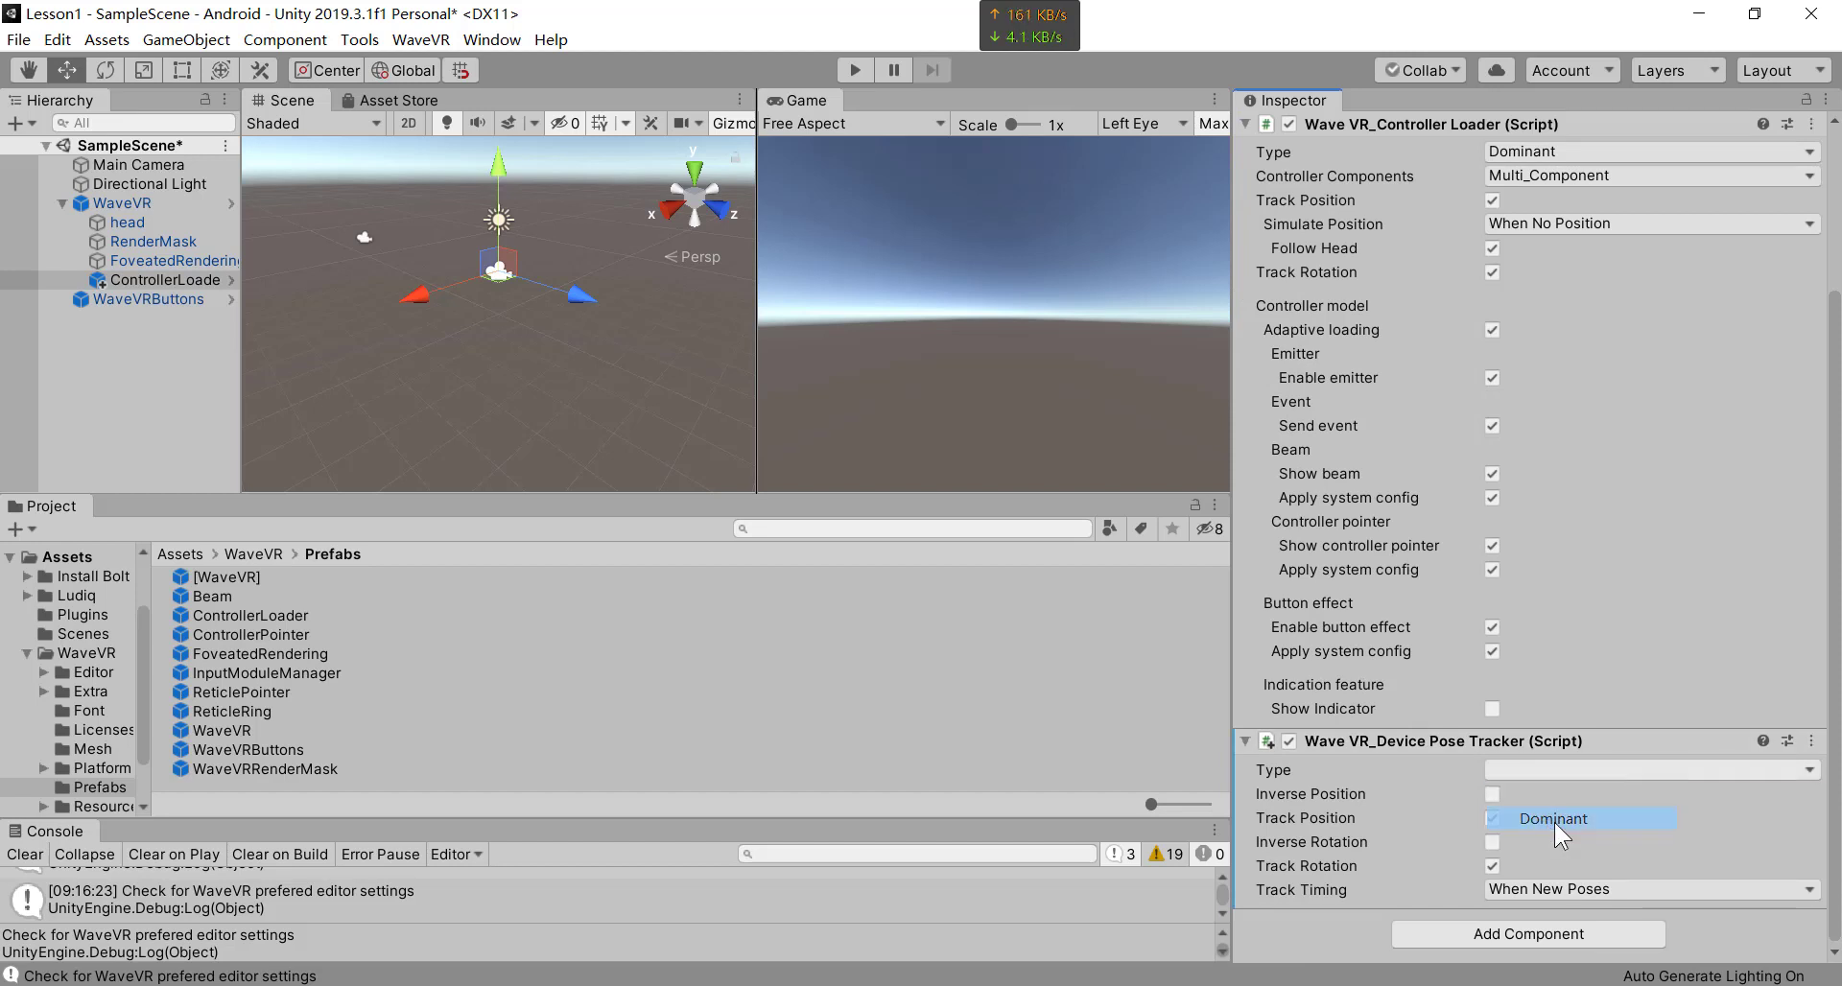
- Add a Wave VR_Controller Pose Tracker component to ControllerLoader and set its type to Dominant
click(1518, 935)
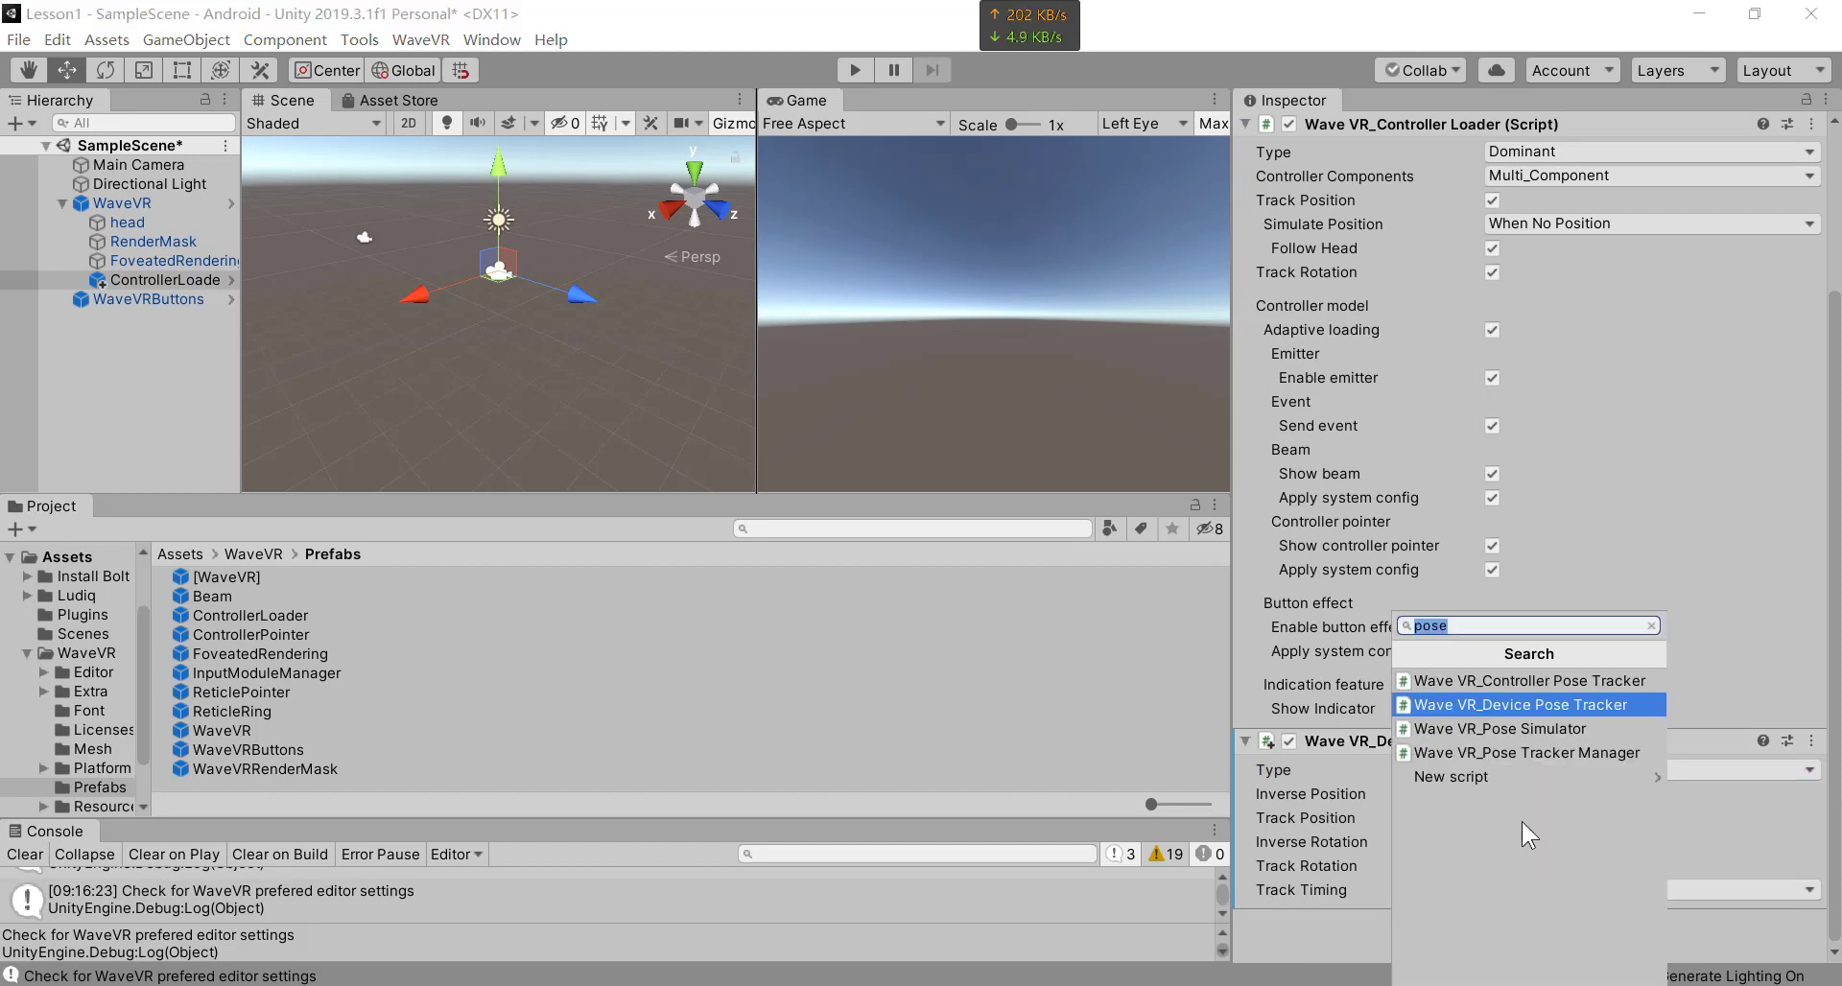
click(1532, 685)
scroll(1548, 917, down, 3)
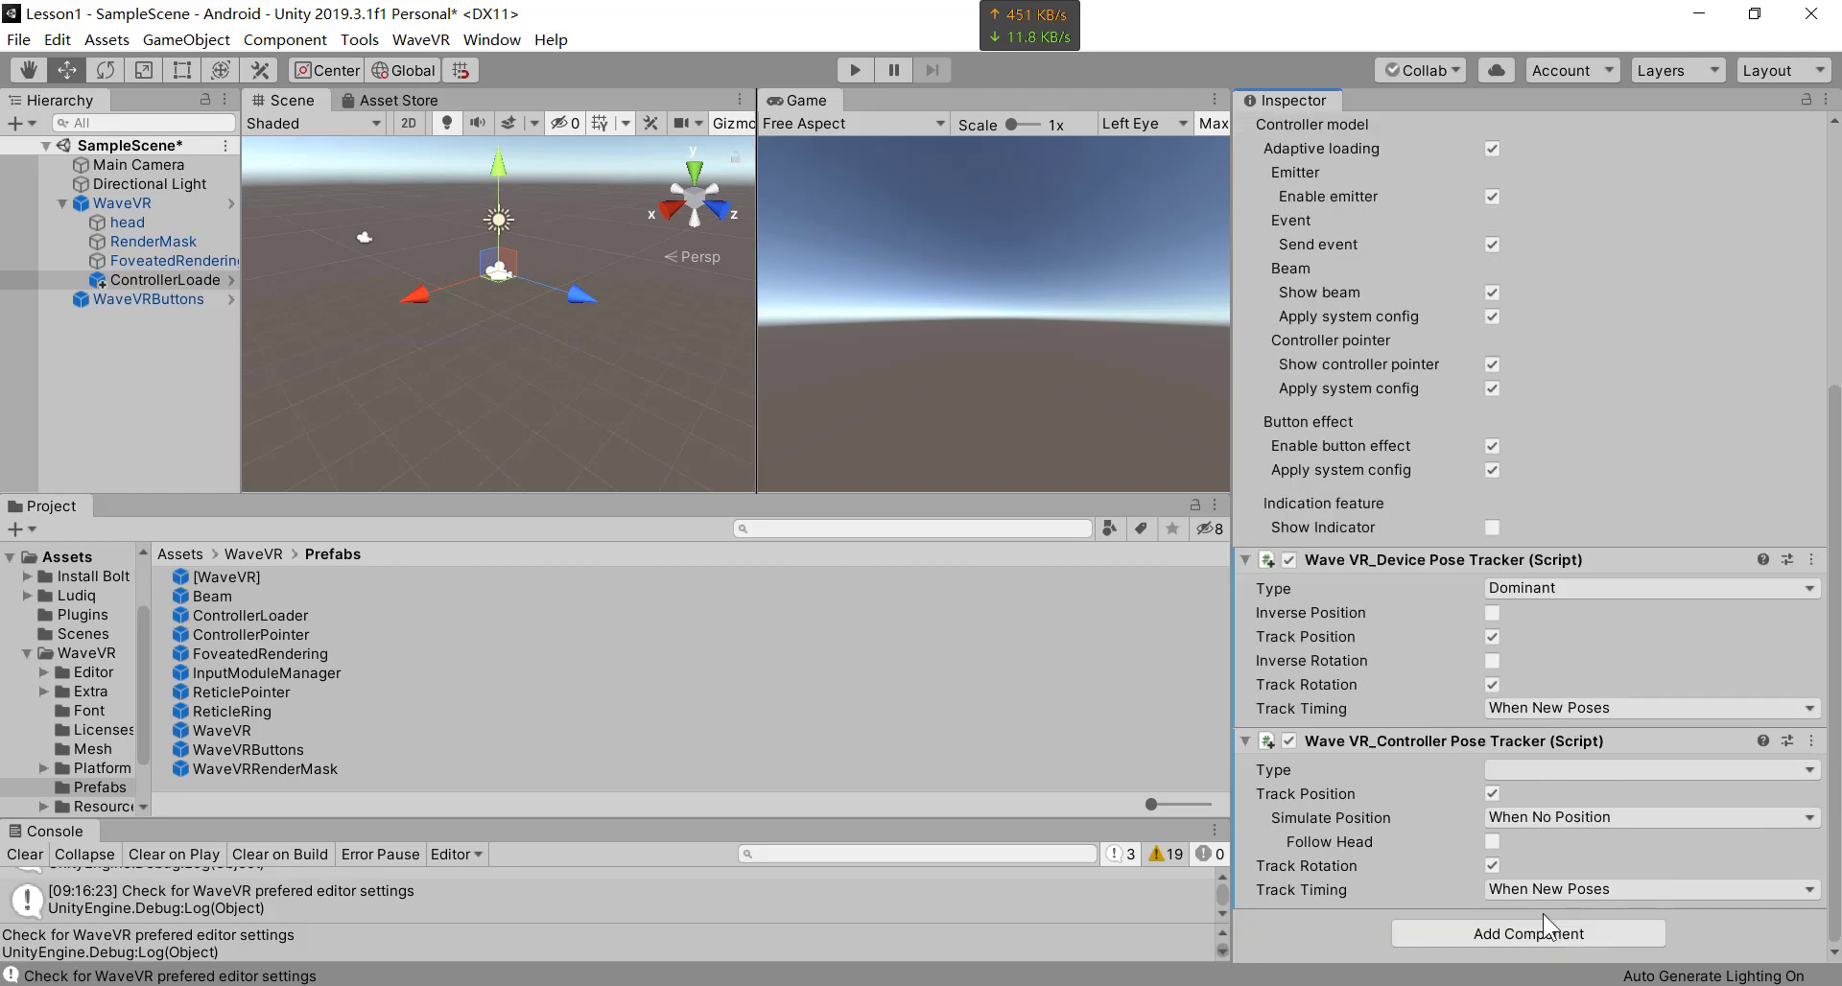
click(1525, 767)
click(1533, 817)
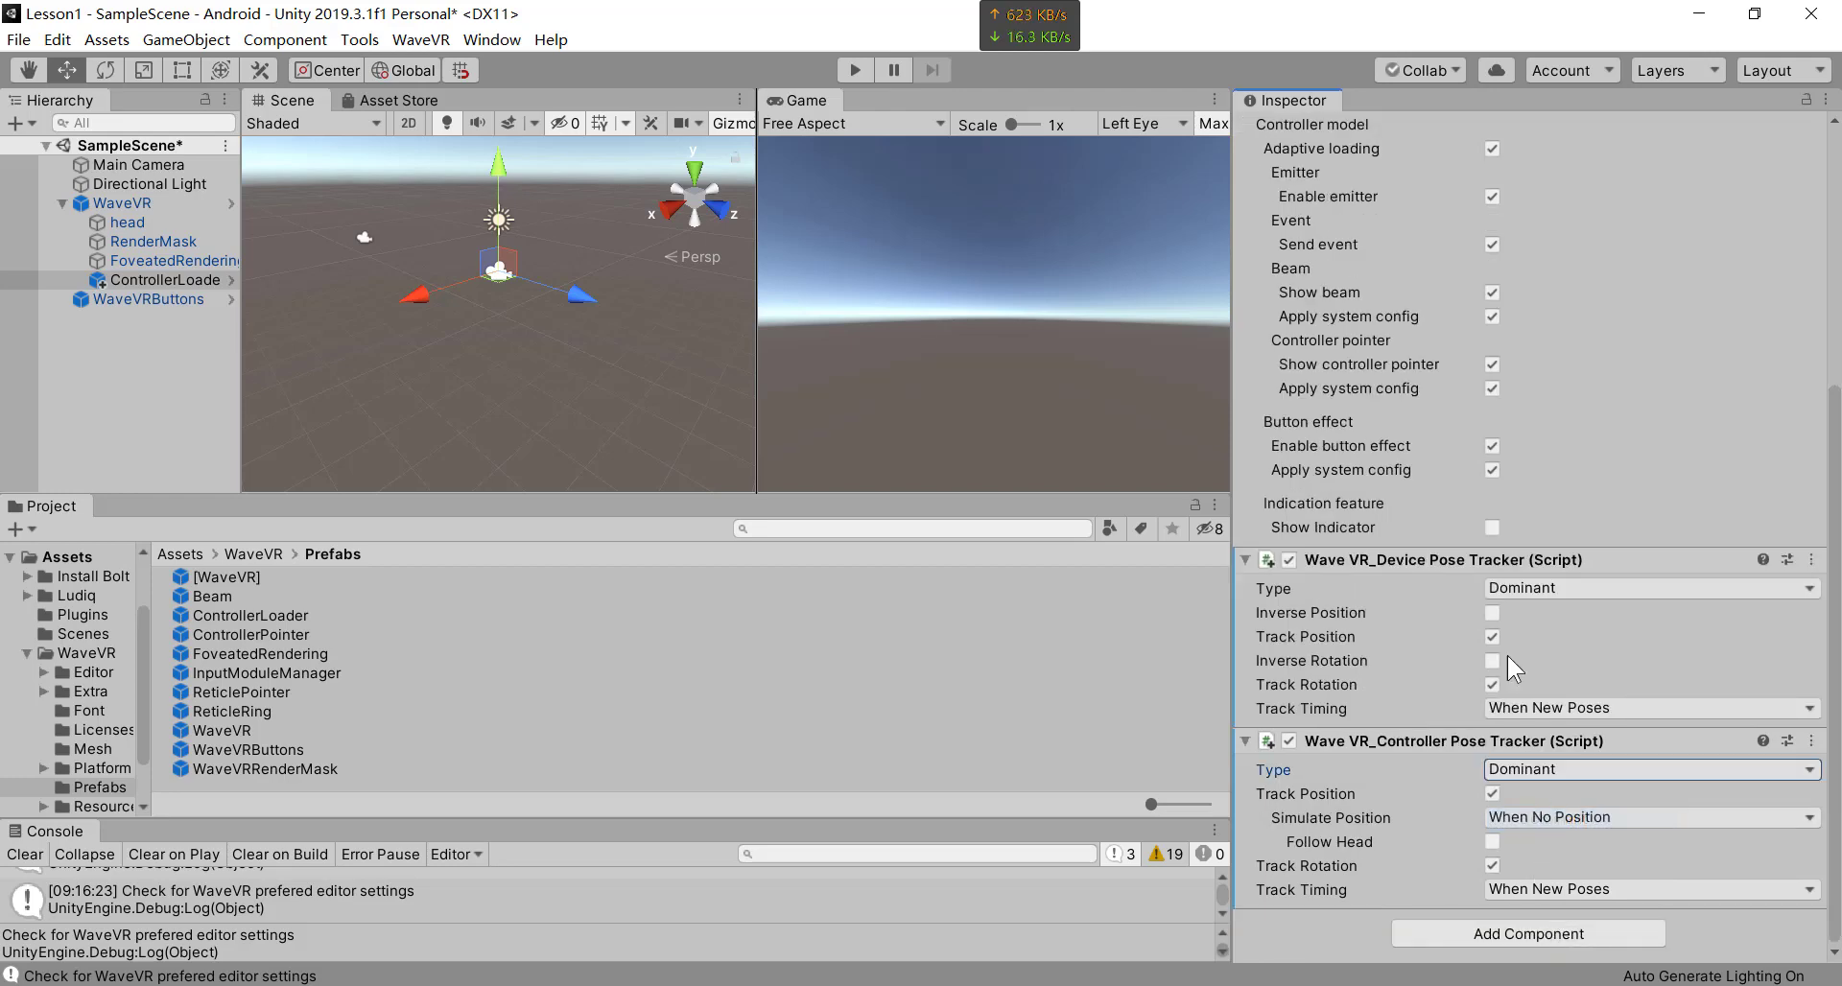
scroll(1525, 665, up, 5)
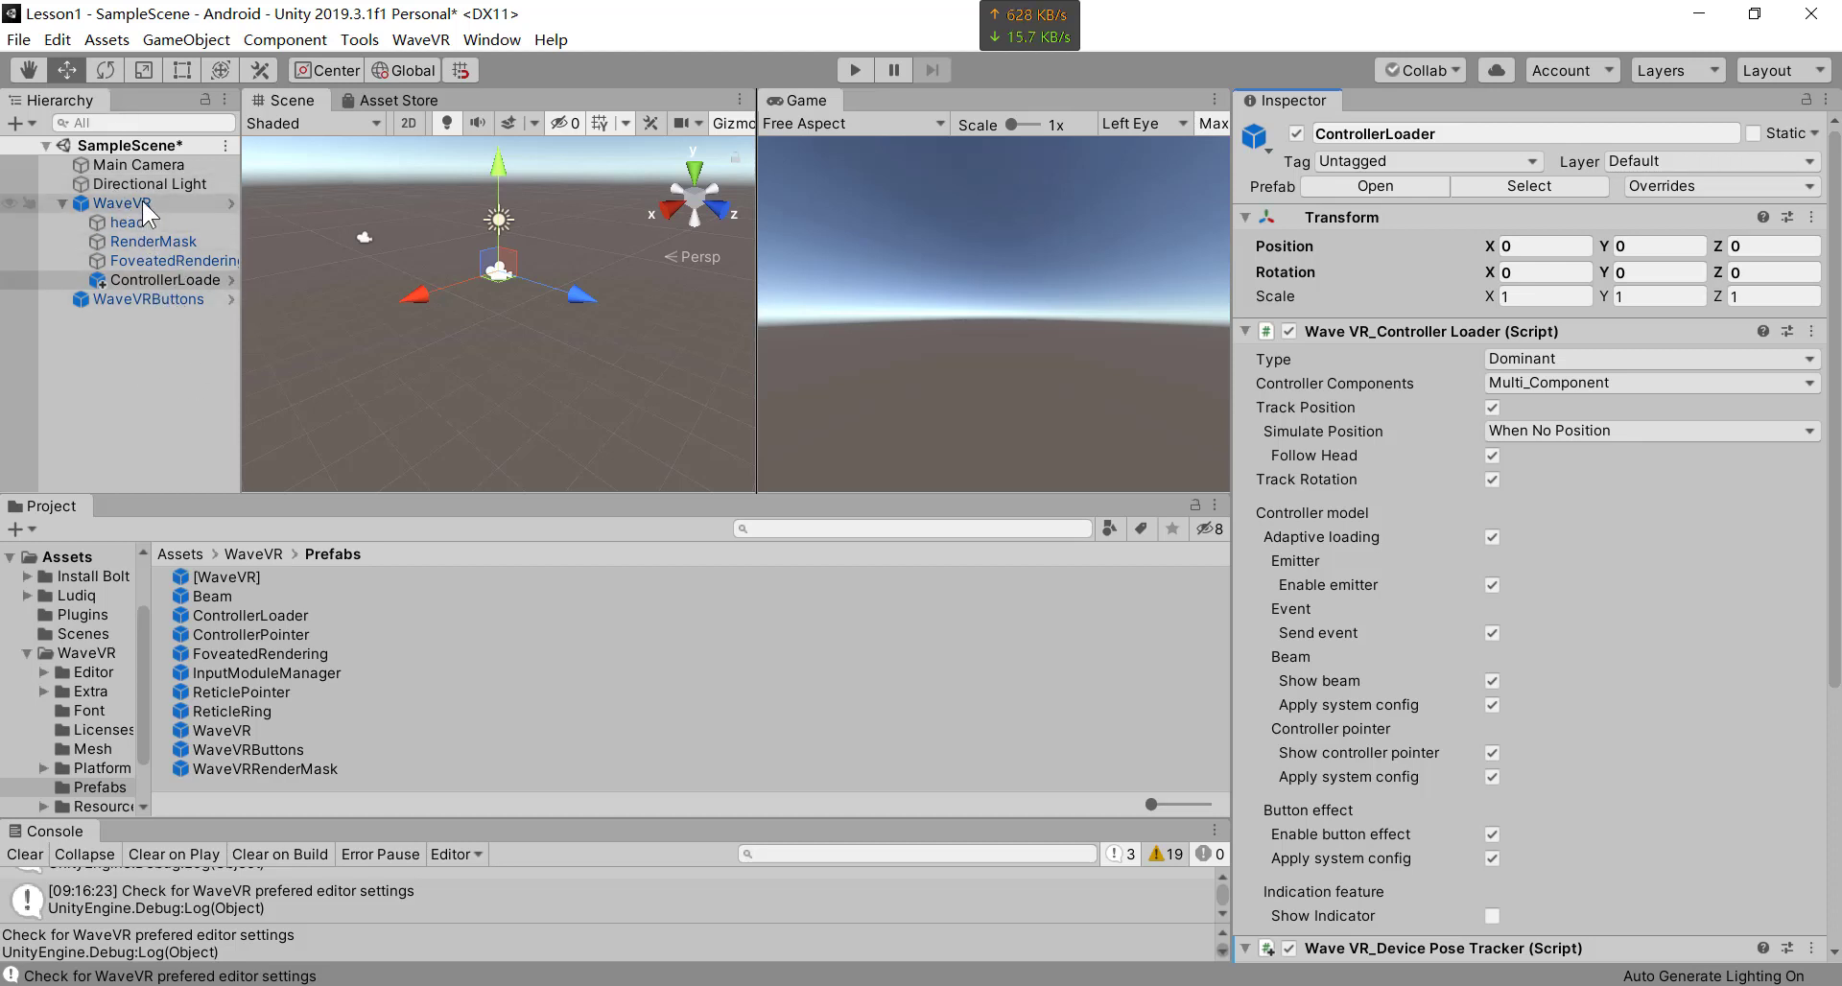
click(141, 353)
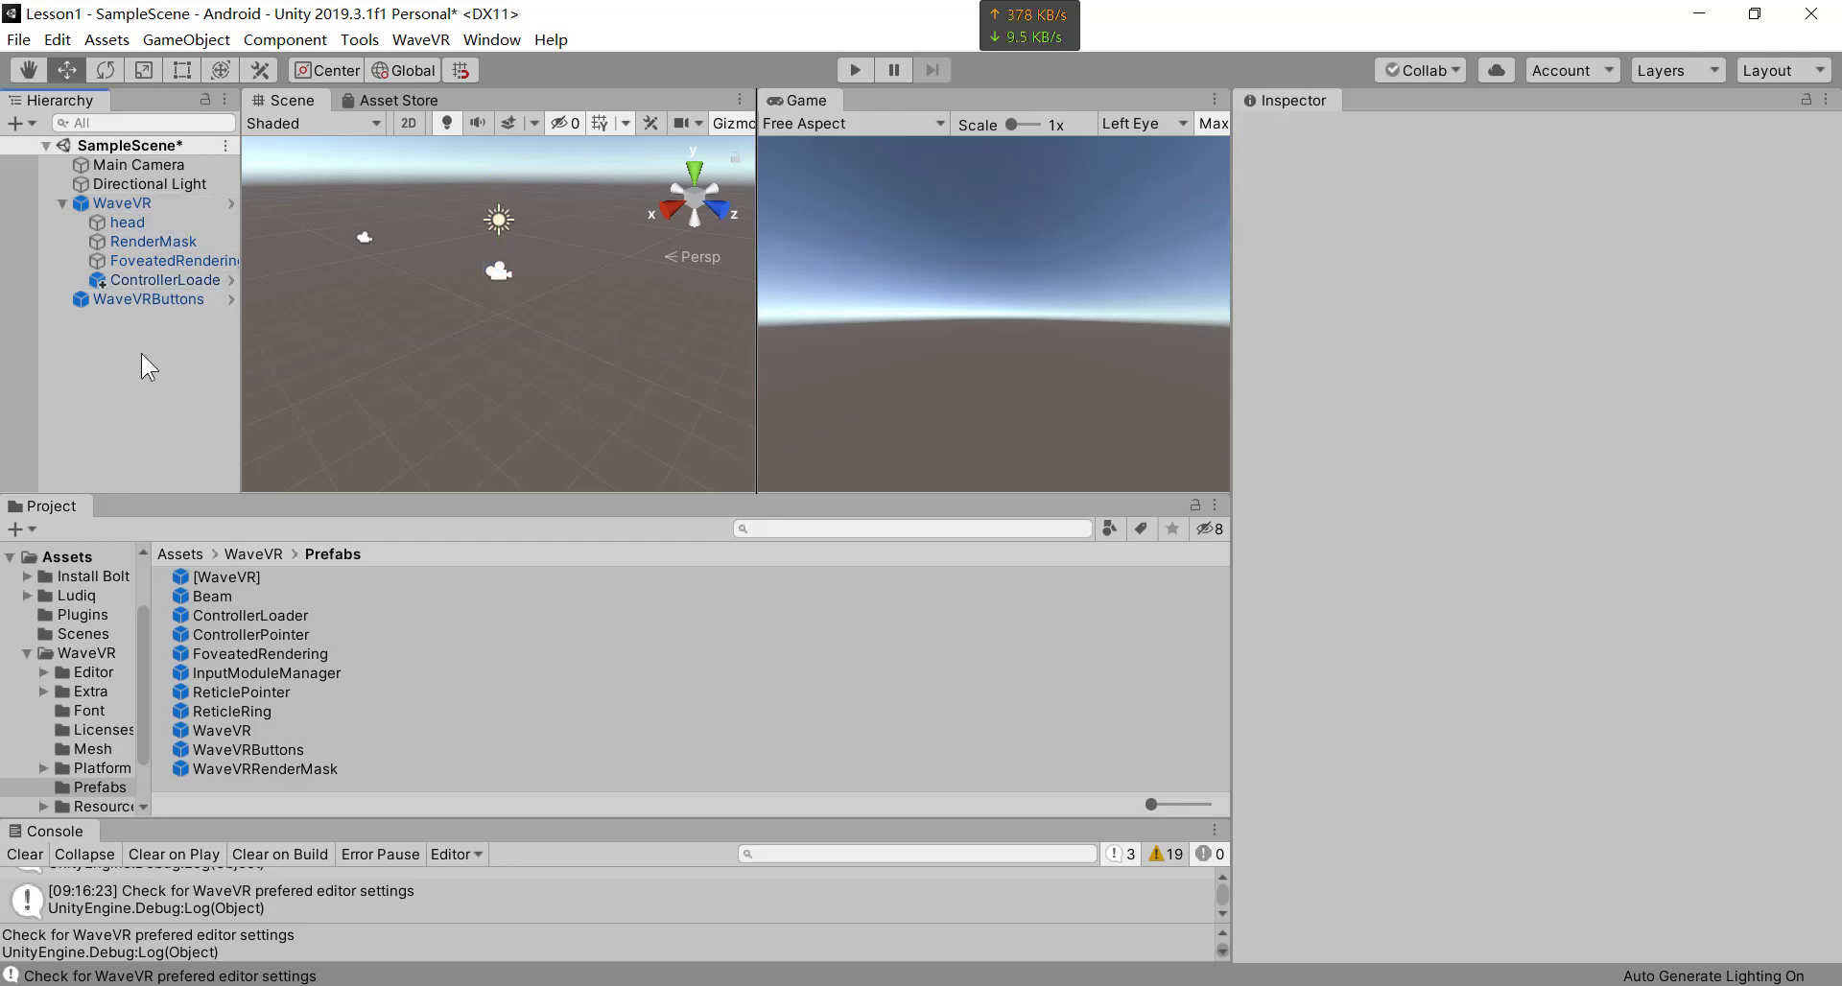
- Add a Bolt Flow Machine component to the ControllerLoader object
click(167, 279)
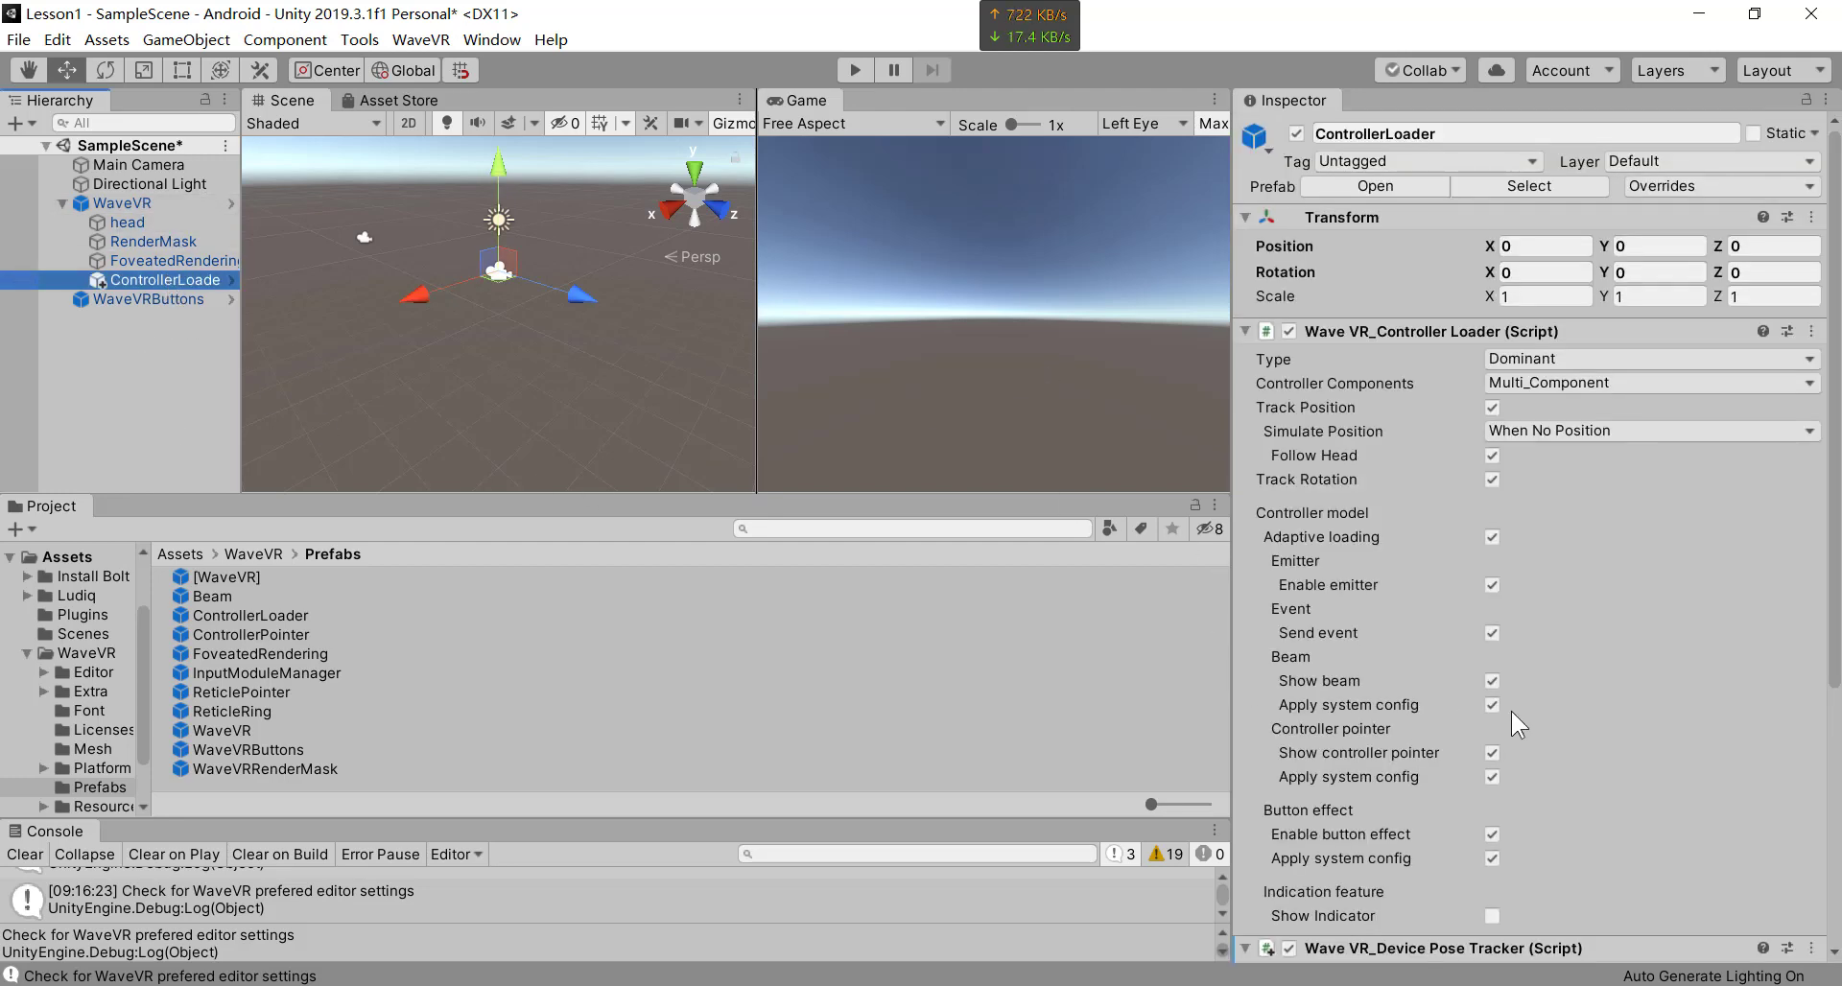
scroll(1511, 724, down, 5)
click(1549, 938)
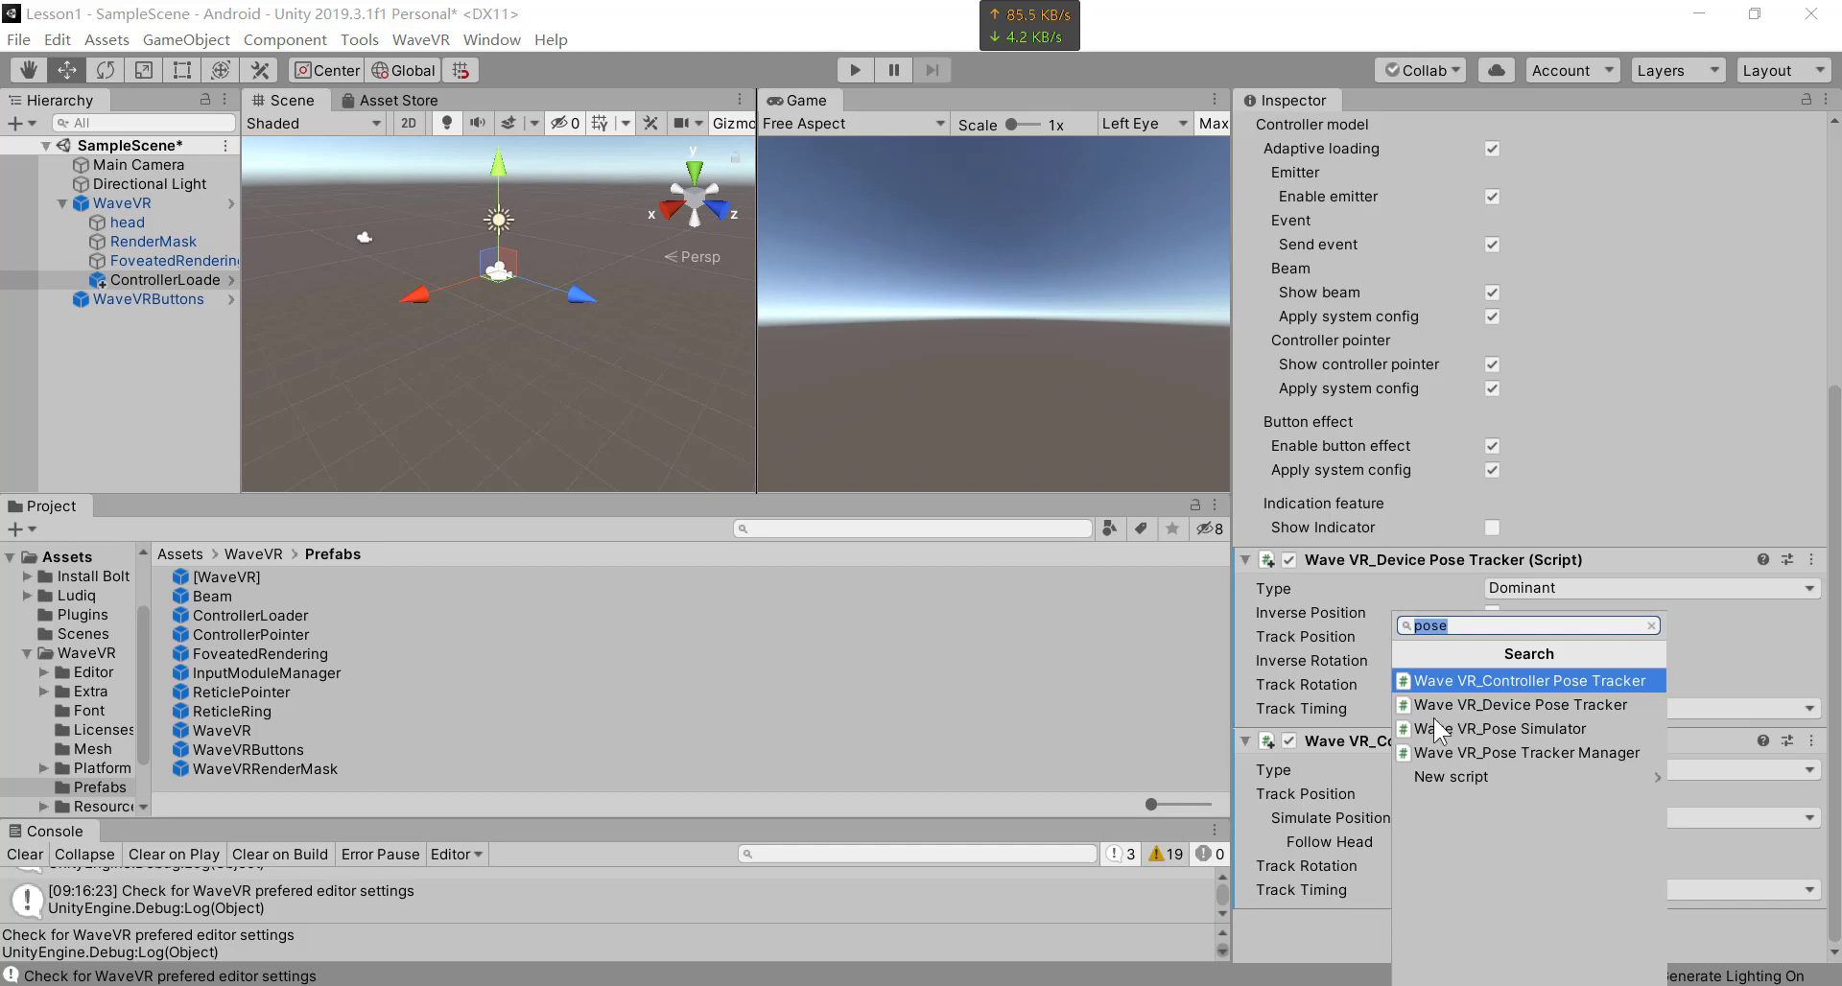
click(1651, 626)
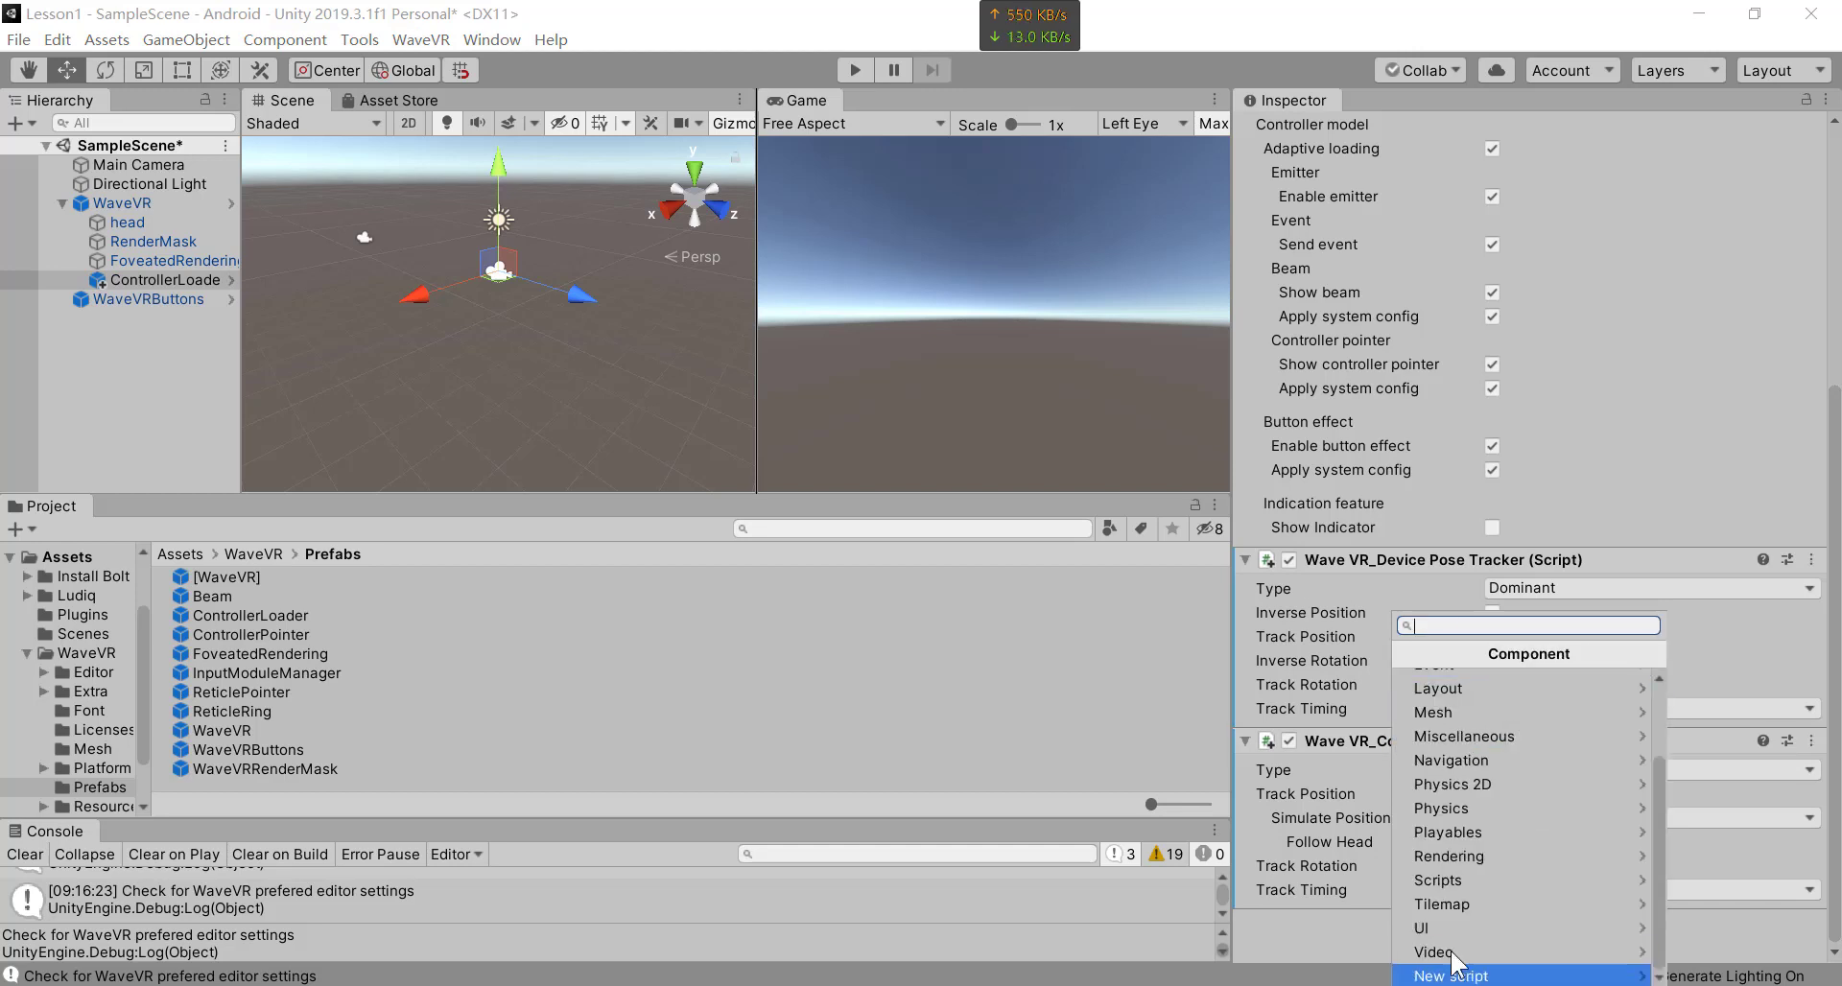
scroll(1488, 793, up, 3)
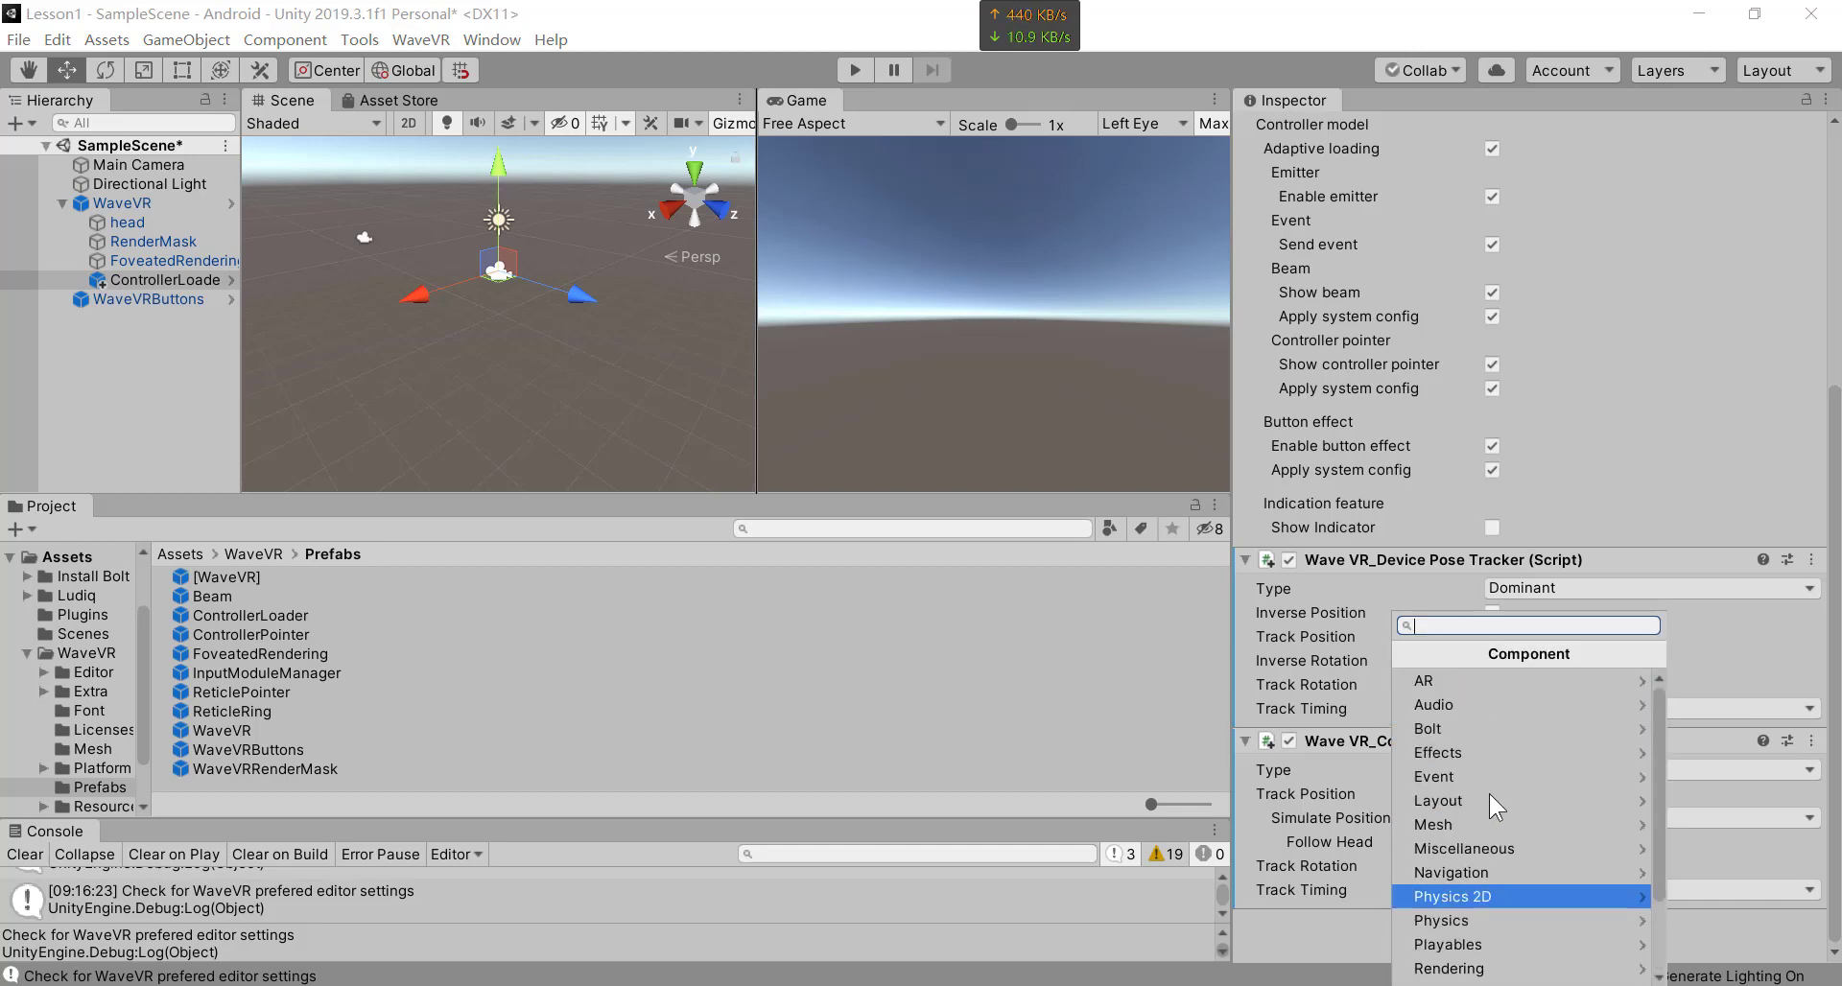
click(1467, 729)
click(1482, 683)
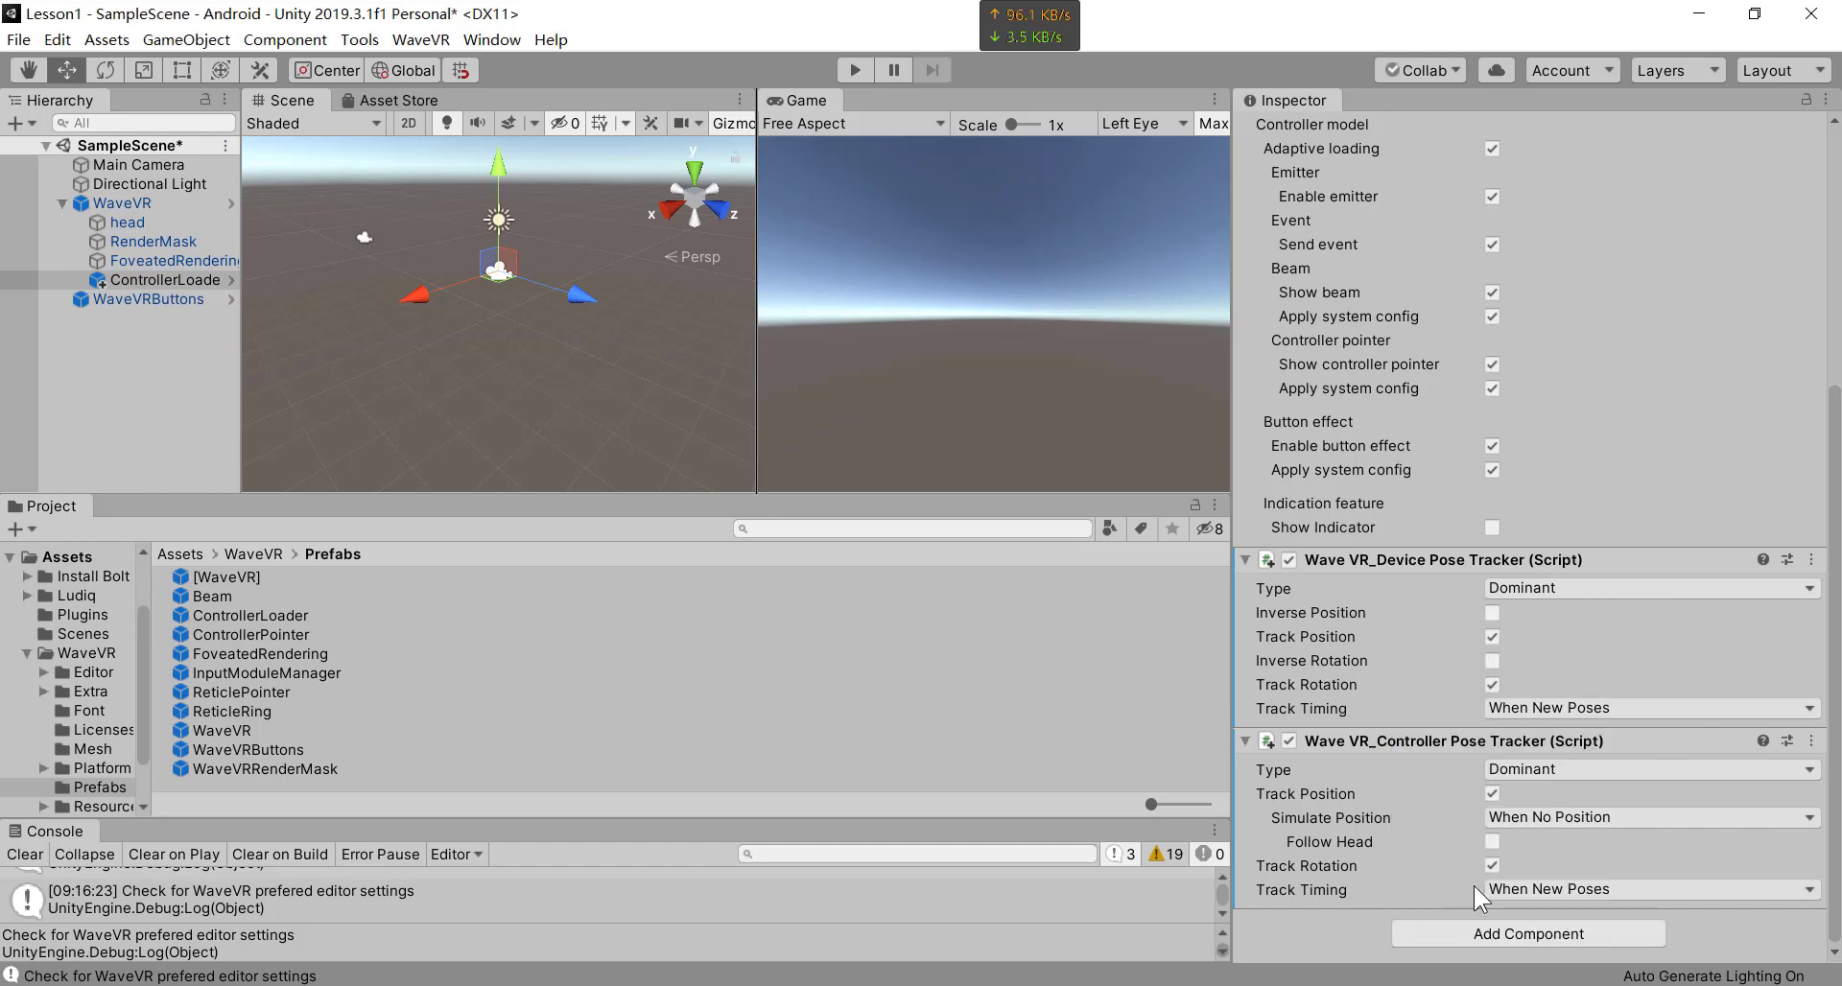
- Create a new flow macro for ControllerLoader's Flow Machine, saved as Controler in a new Macros folder inside Assets
scroll(1467, 864, down, 3)
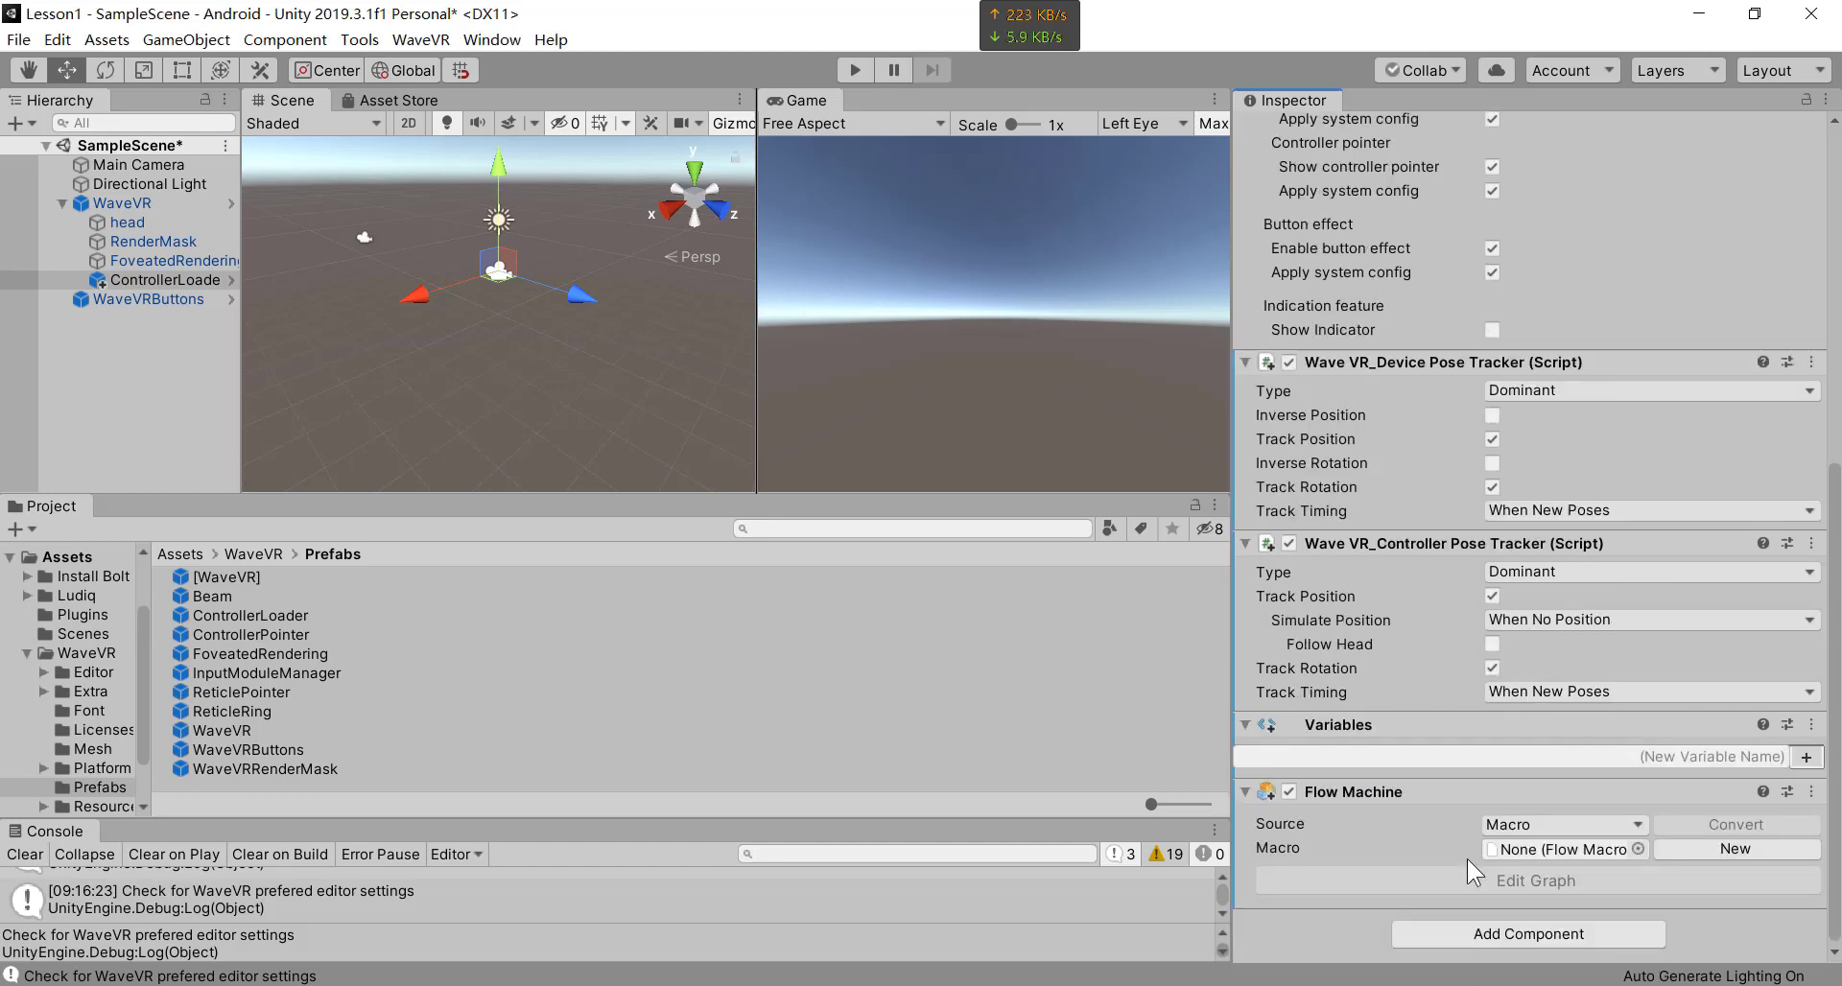
click(1691, 853)
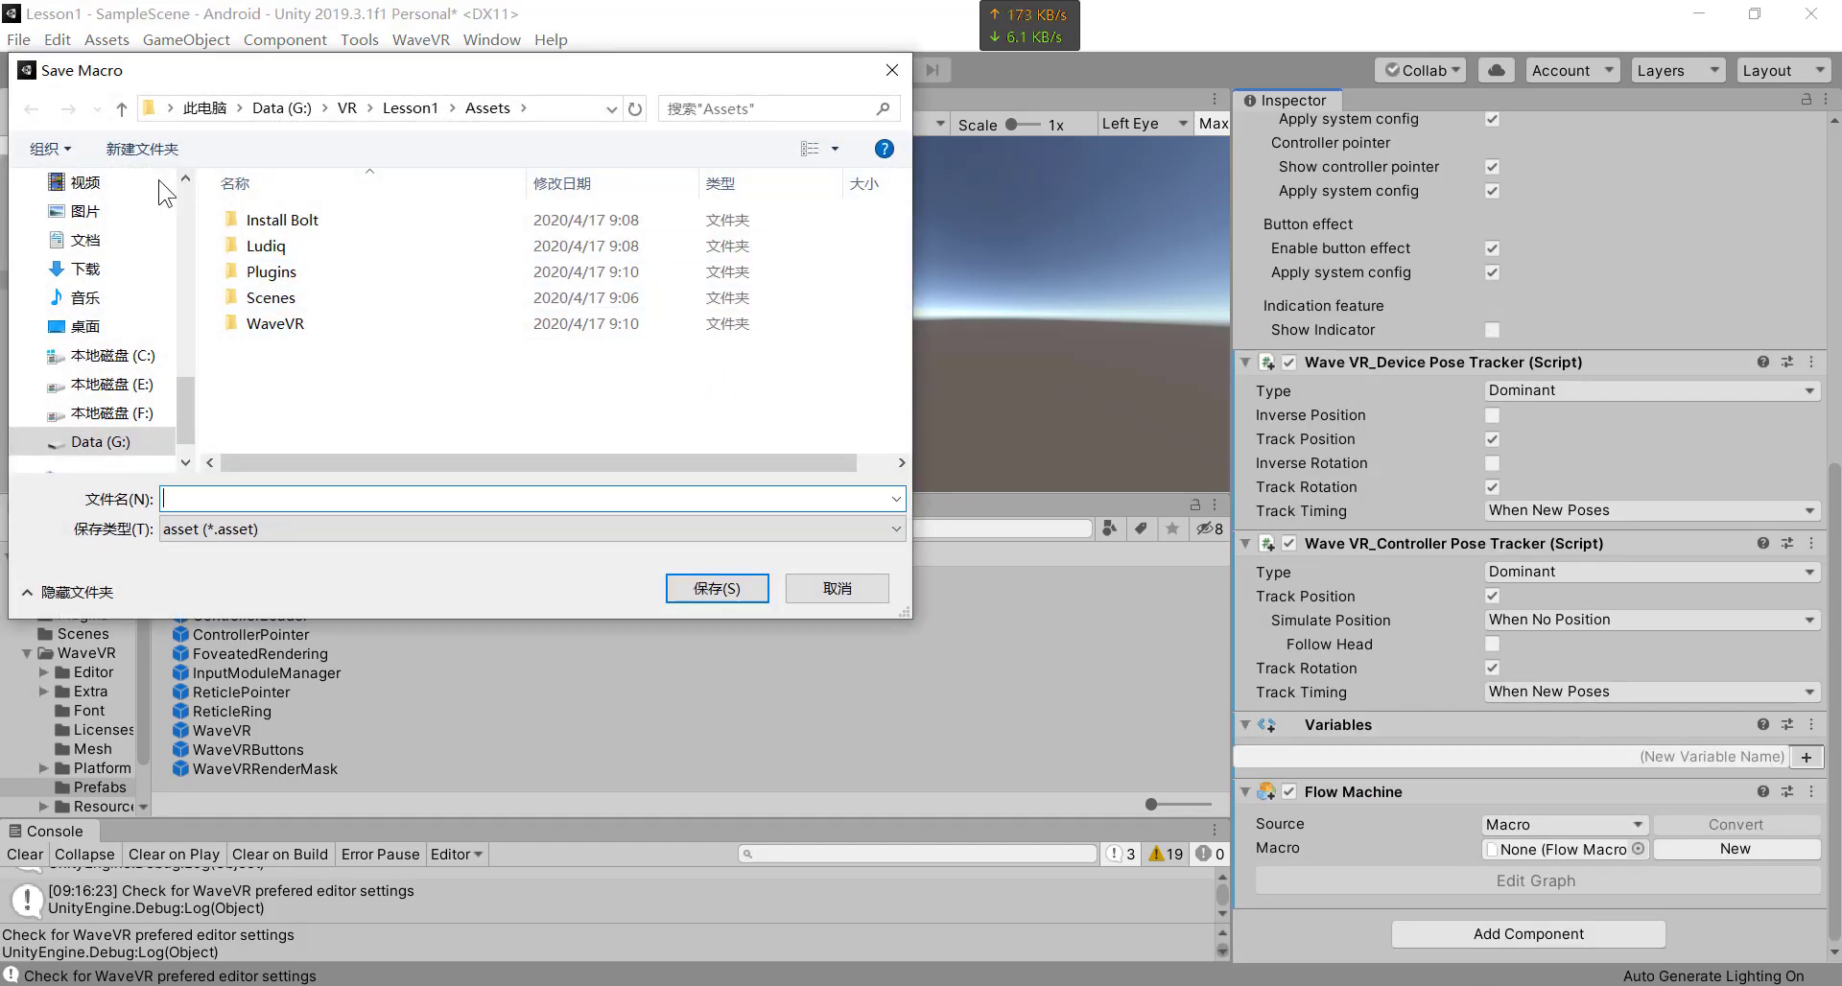
click(142, 149)
text(M)
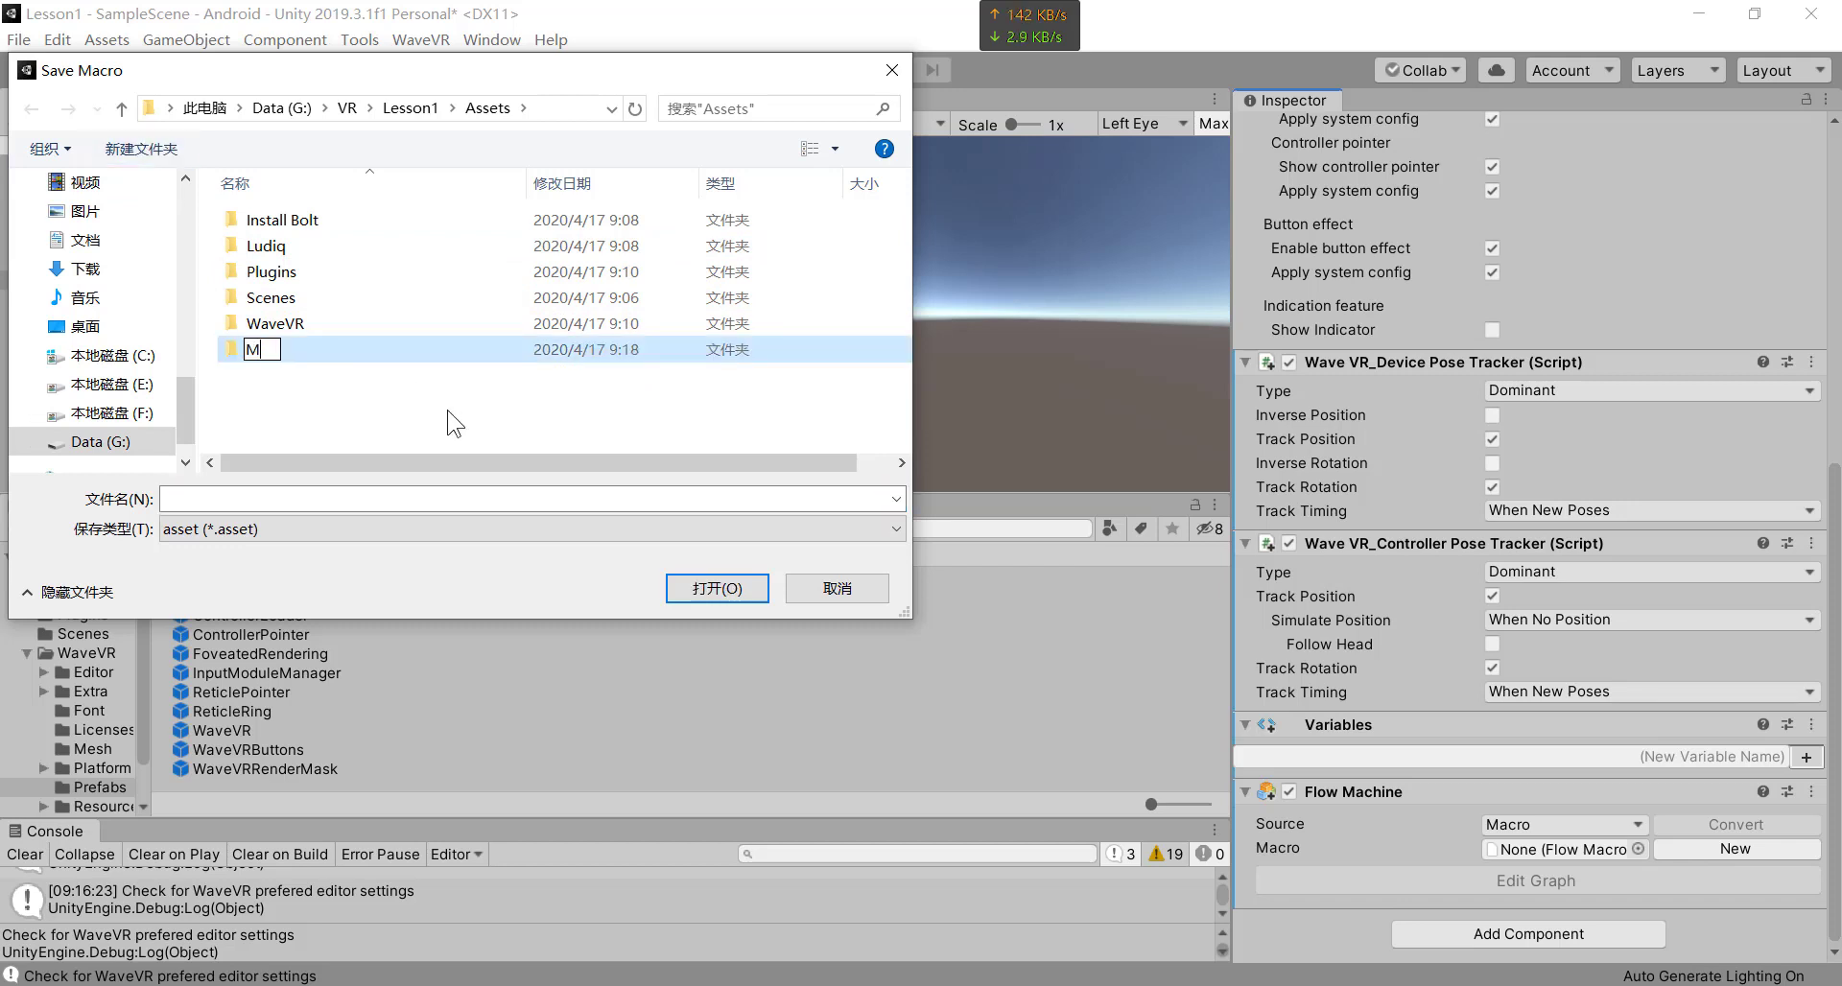
text(acros)
key(Return)
key(Return)
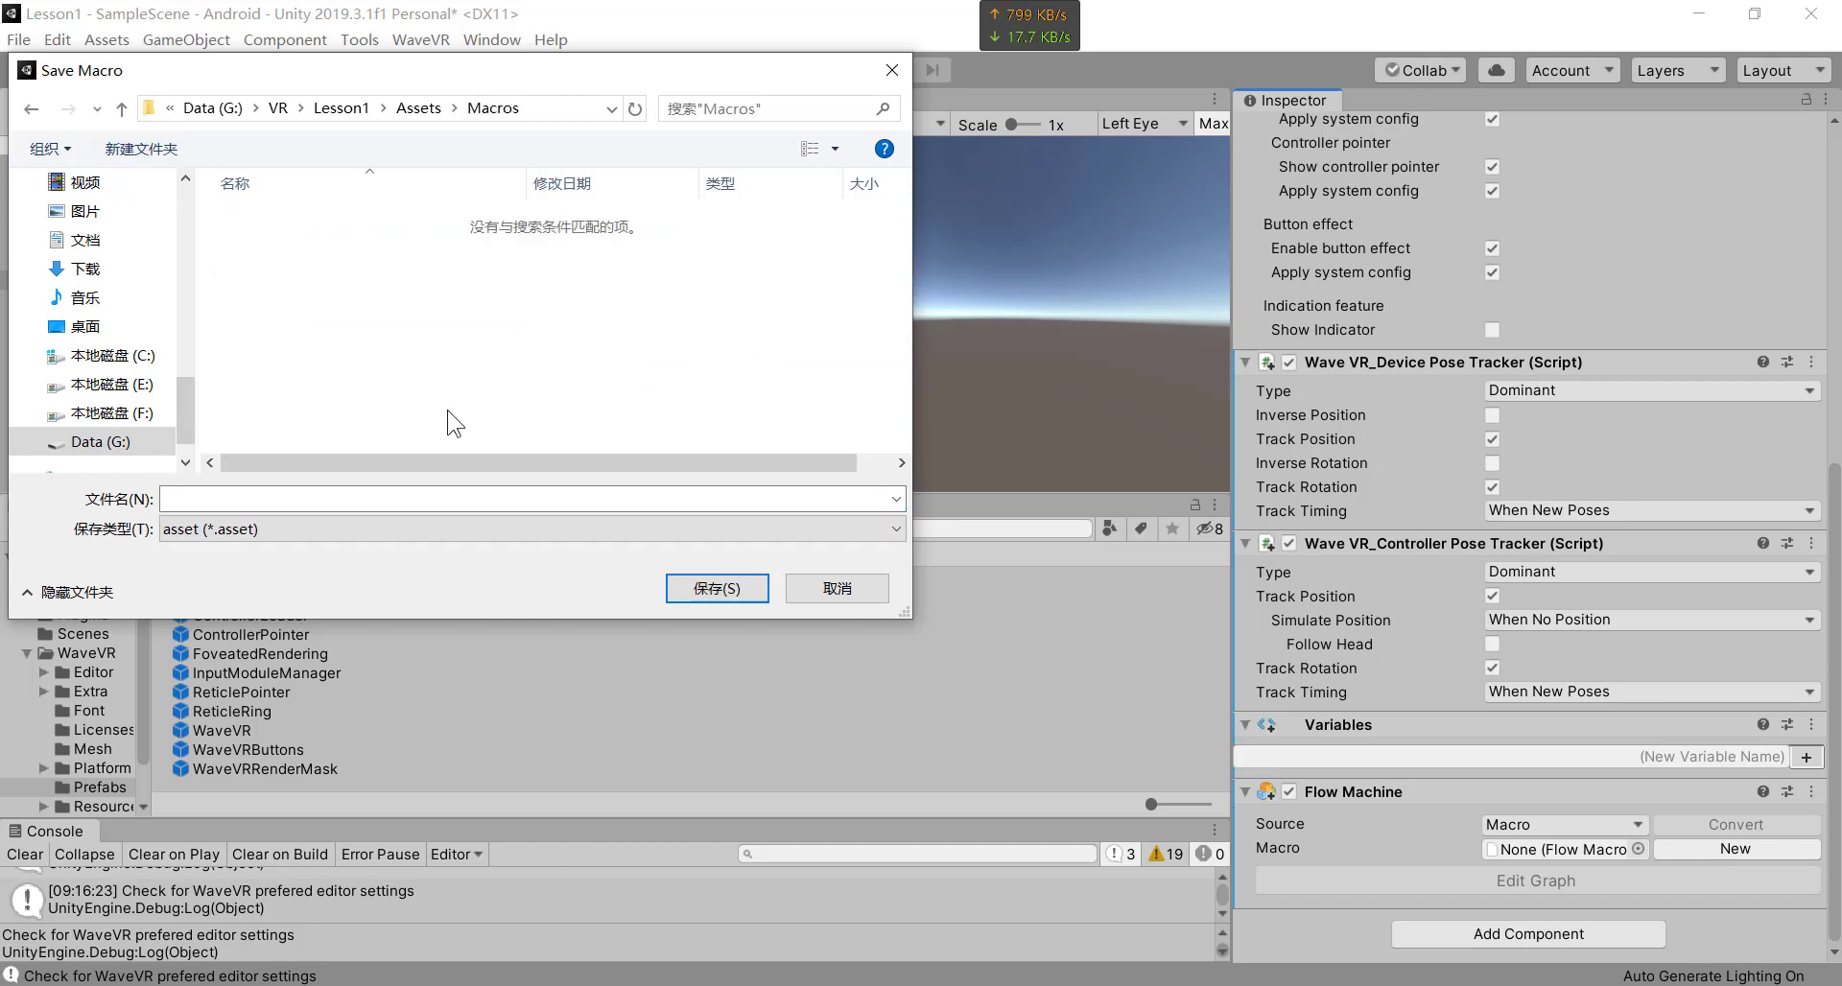
click(203, 499)
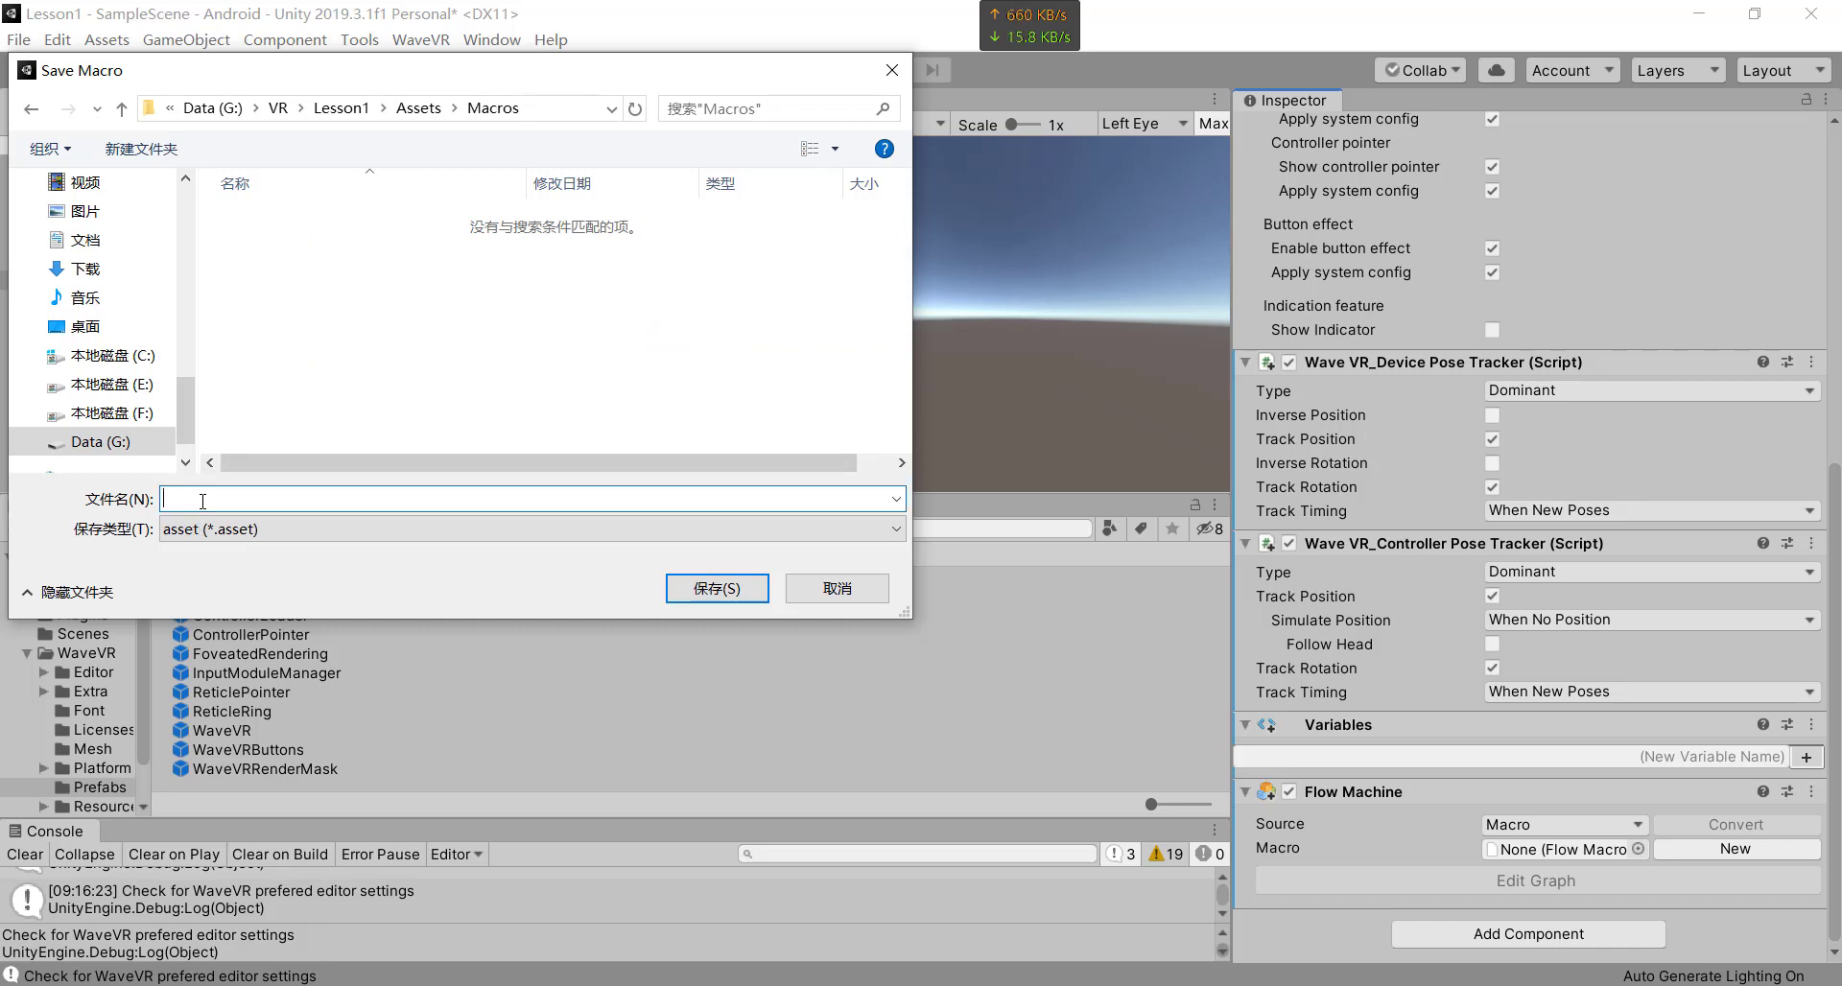
text(Controler)
key(Return)
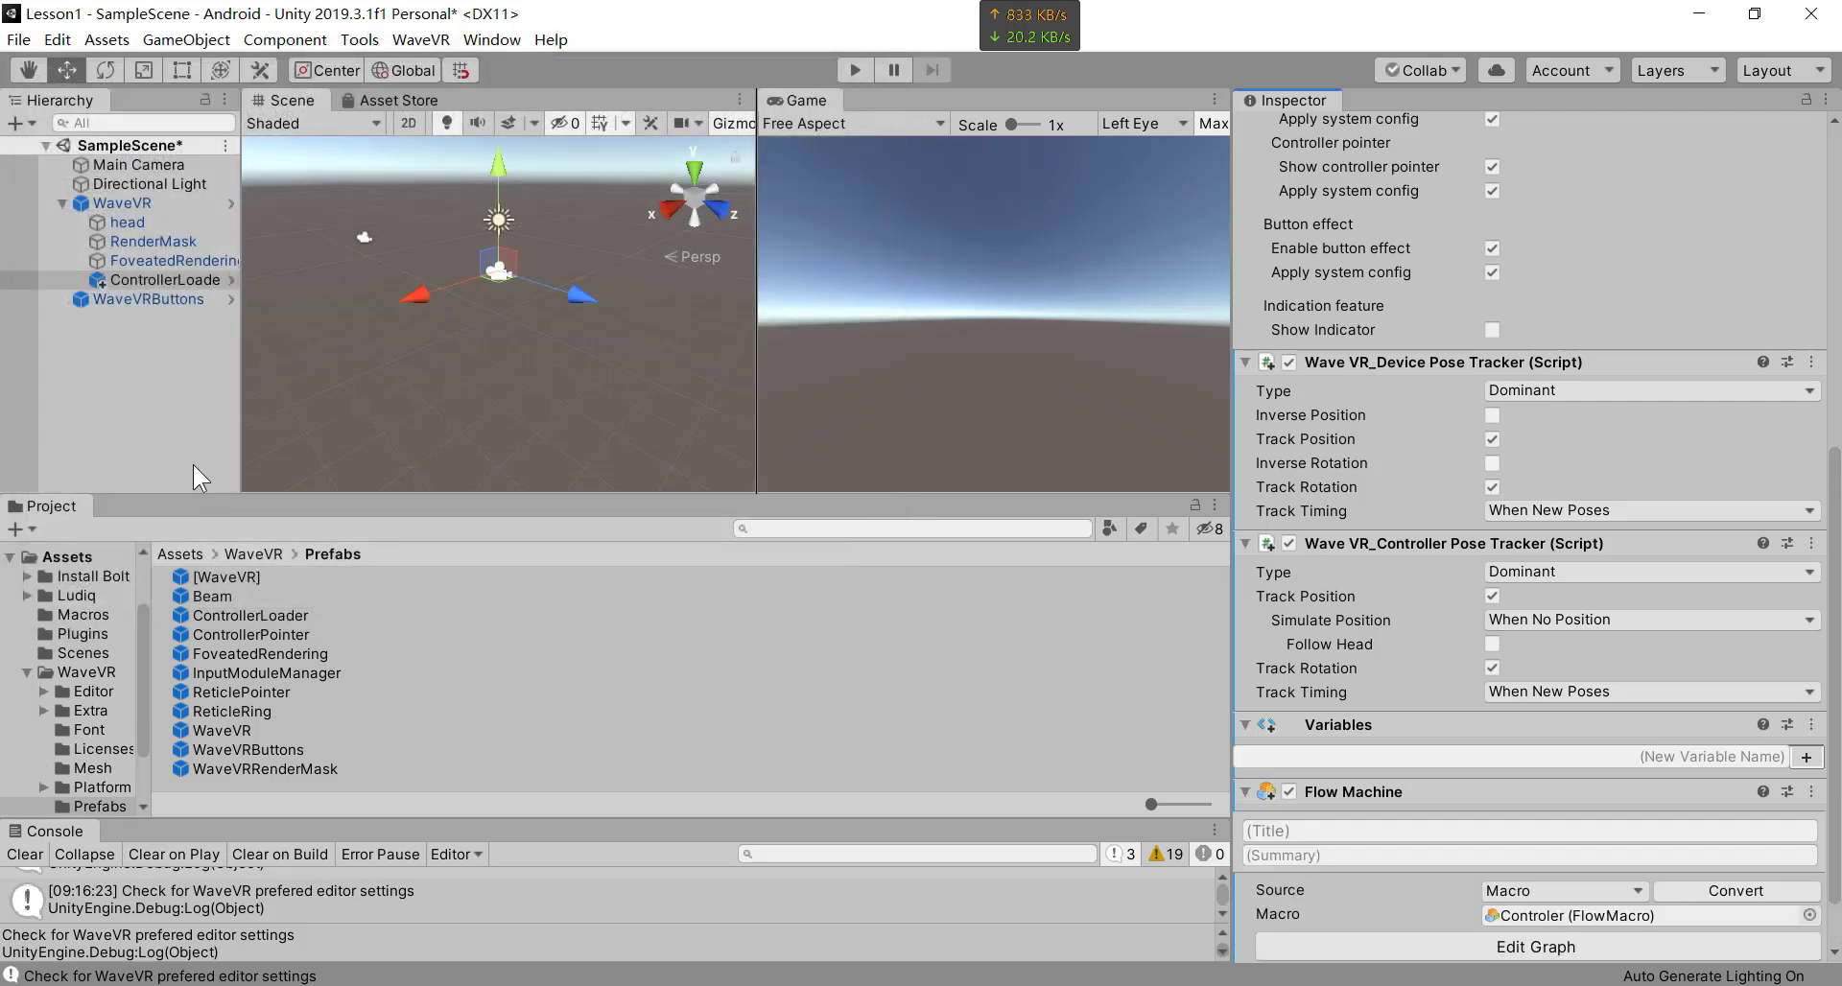
- Open the Controler macro's flow graph beside the Hierarchy and move the Start and Update events to the graph's left side
click(1435, 942)
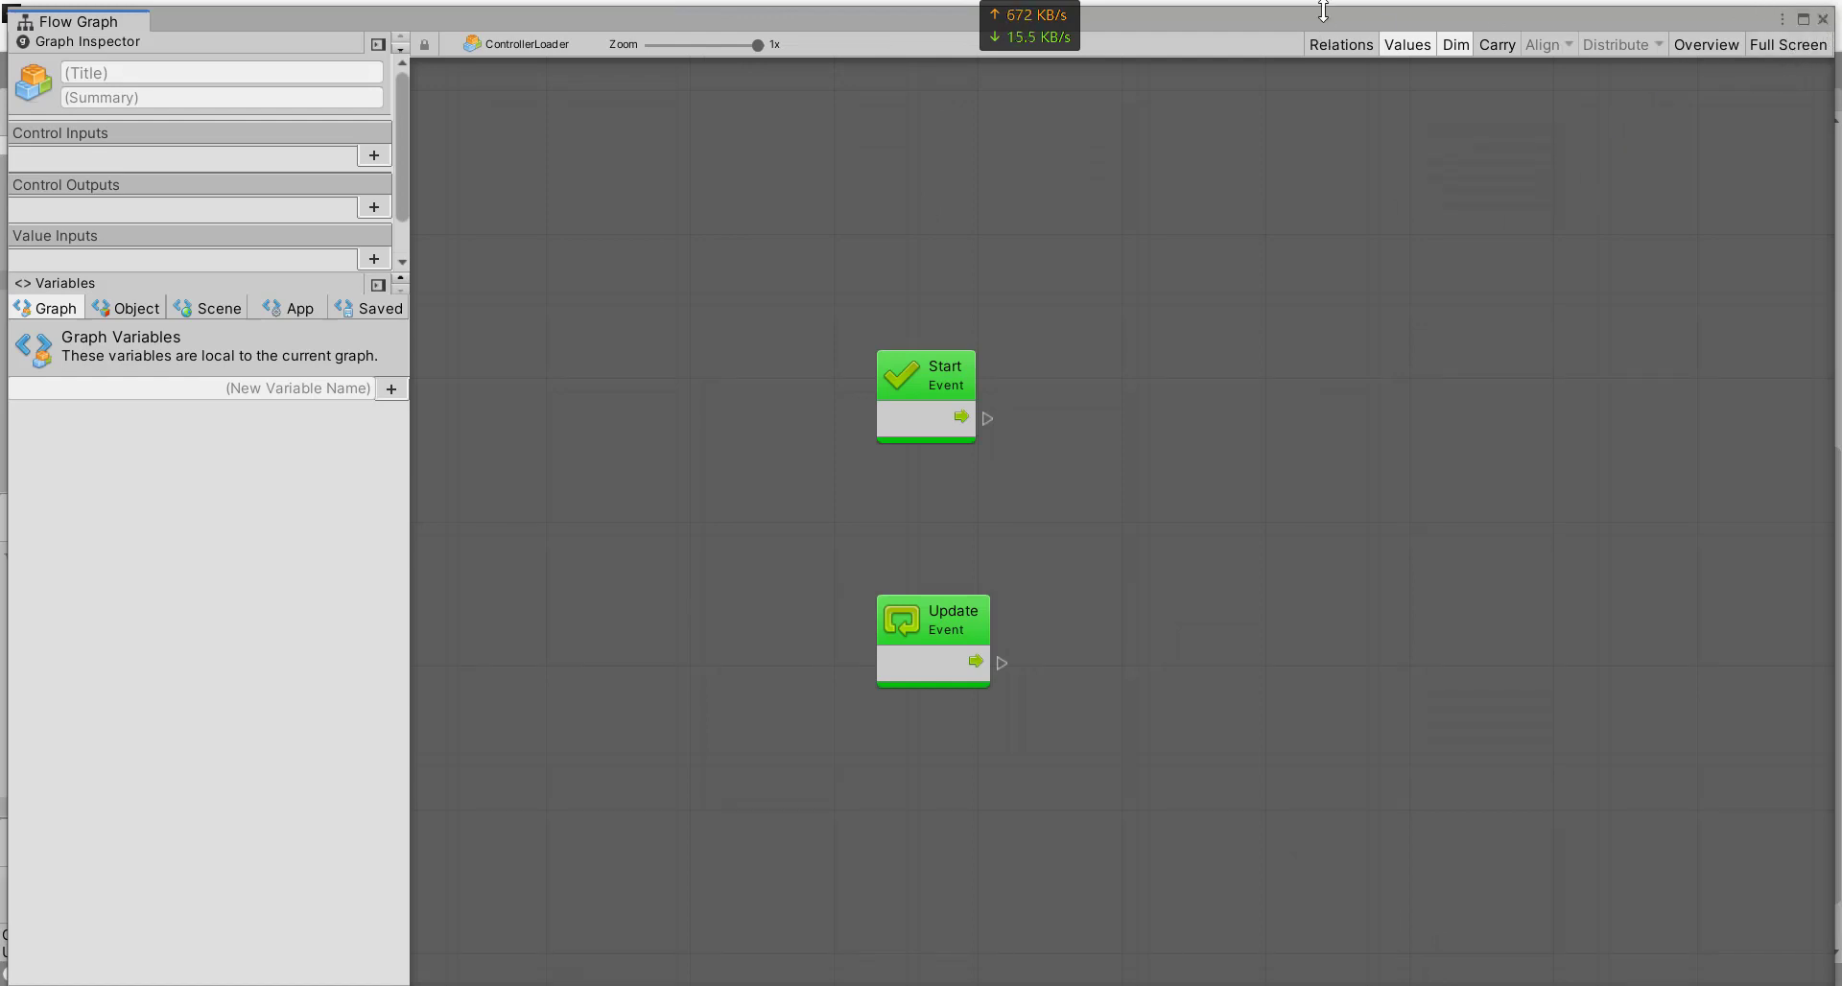
drag(1323, 11, 1414, 241)
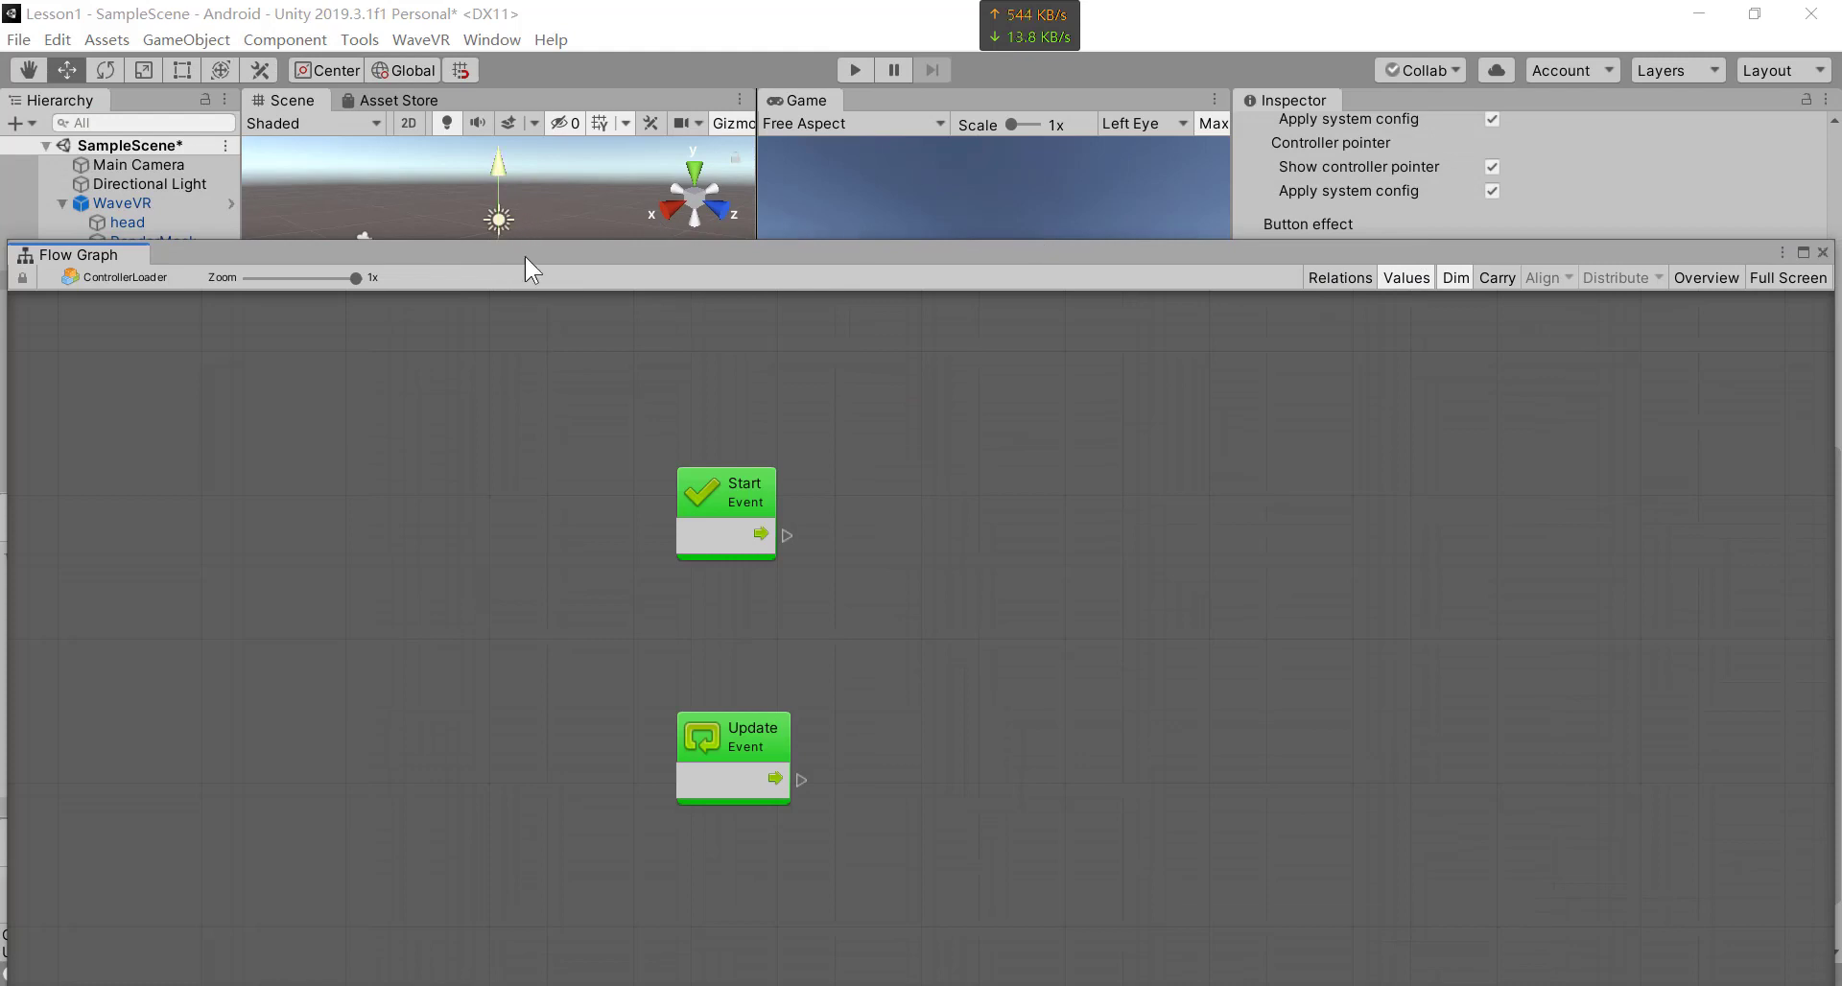
drag(525, 256, 1036, 73)
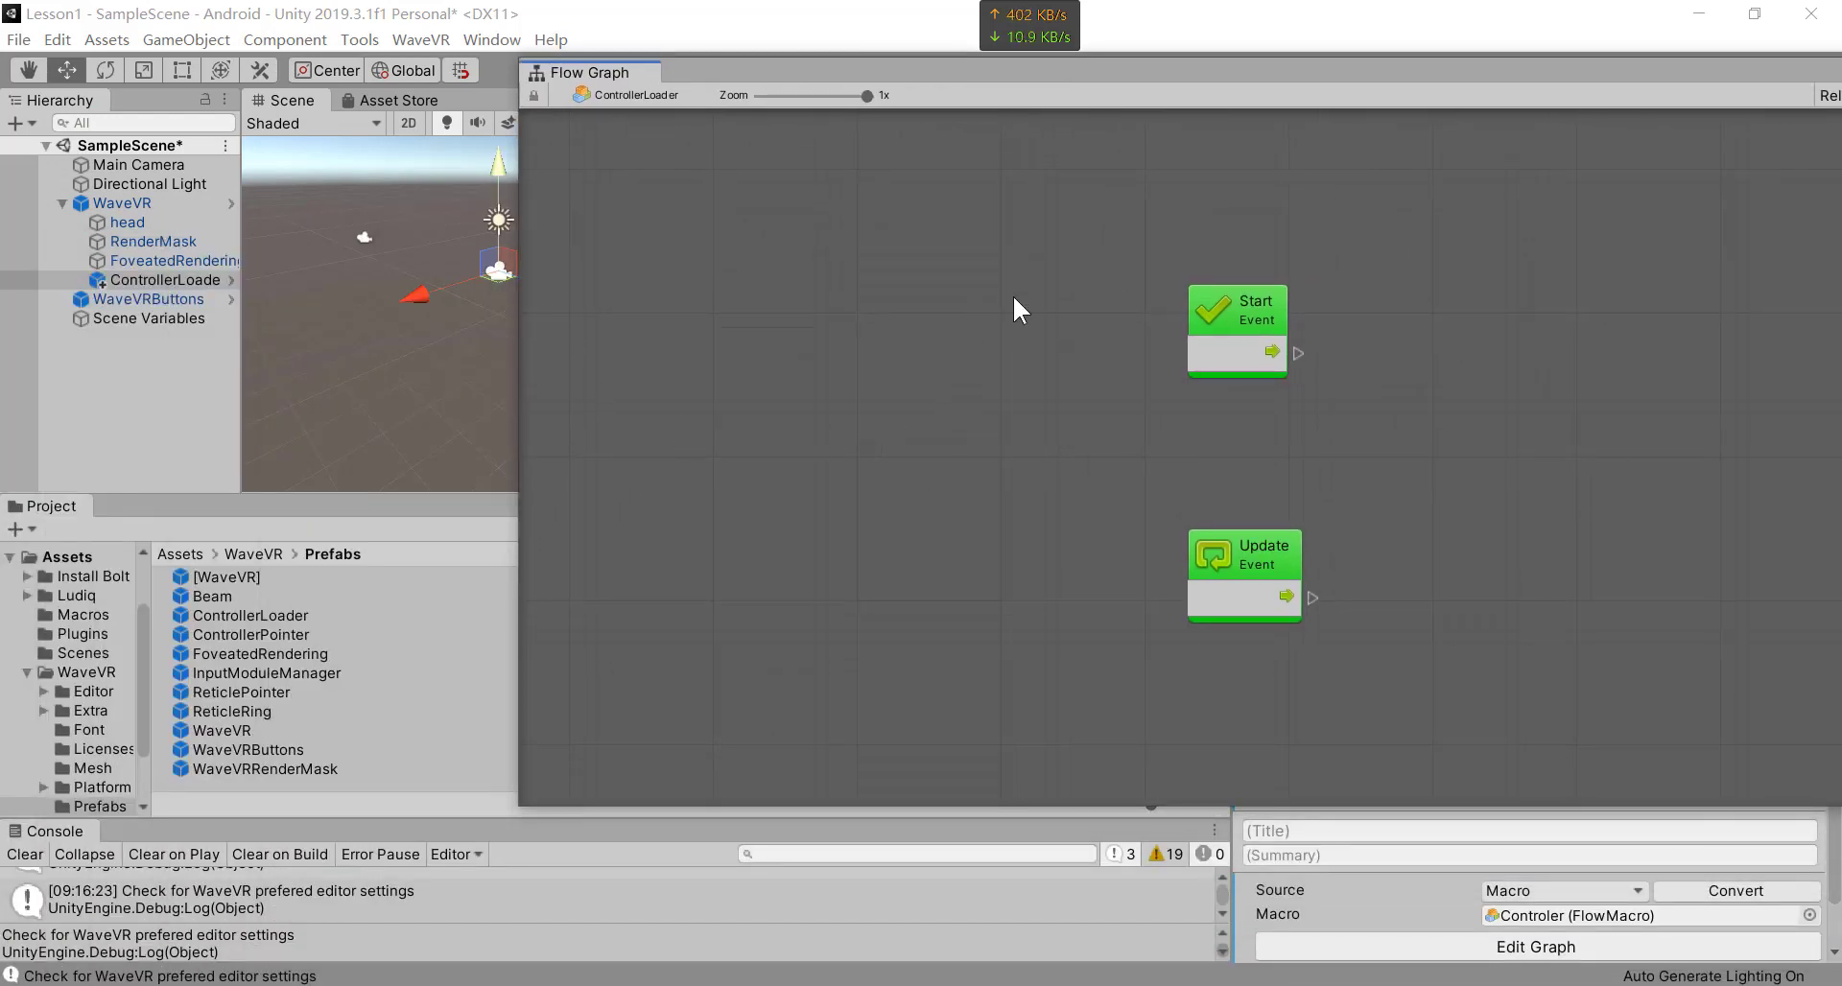
drag(1247, 316, 758, 281)
drag(1290, 565, 754, 509)
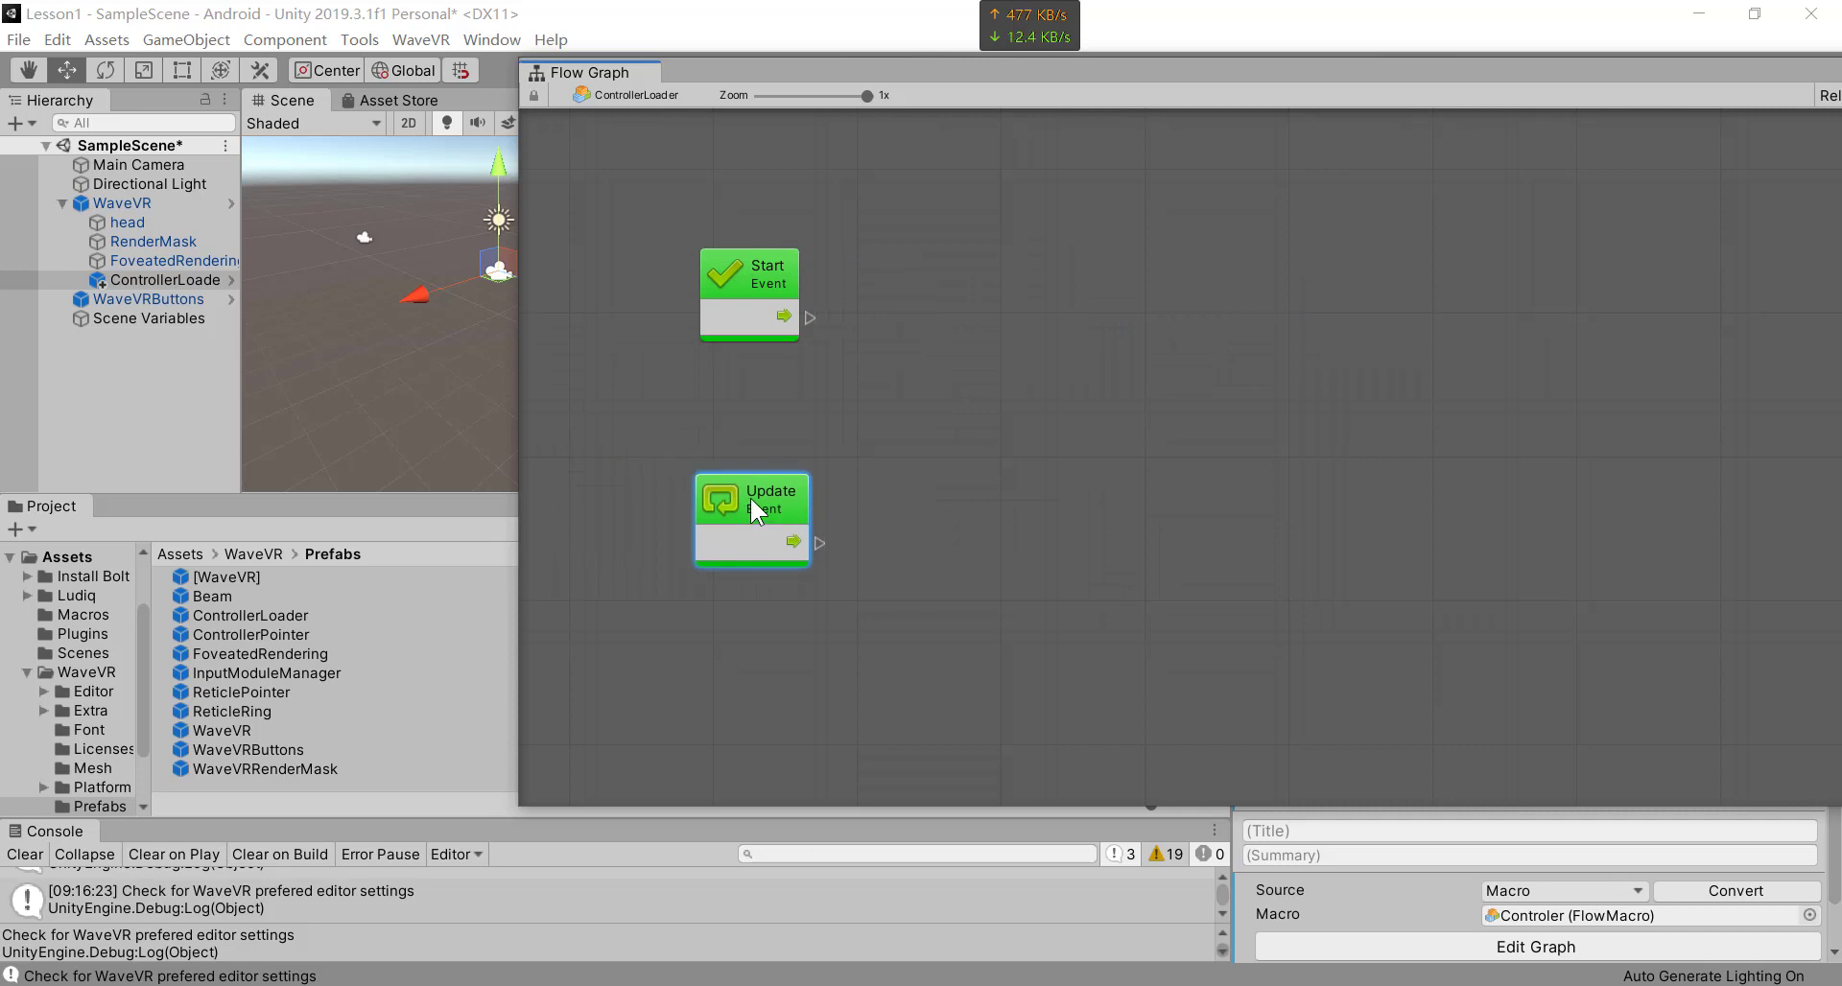
- Add a Wave VR_Controller: Input (Type) unit to the graph beside the Update event
right_click(903, 466)
click(985, 476)
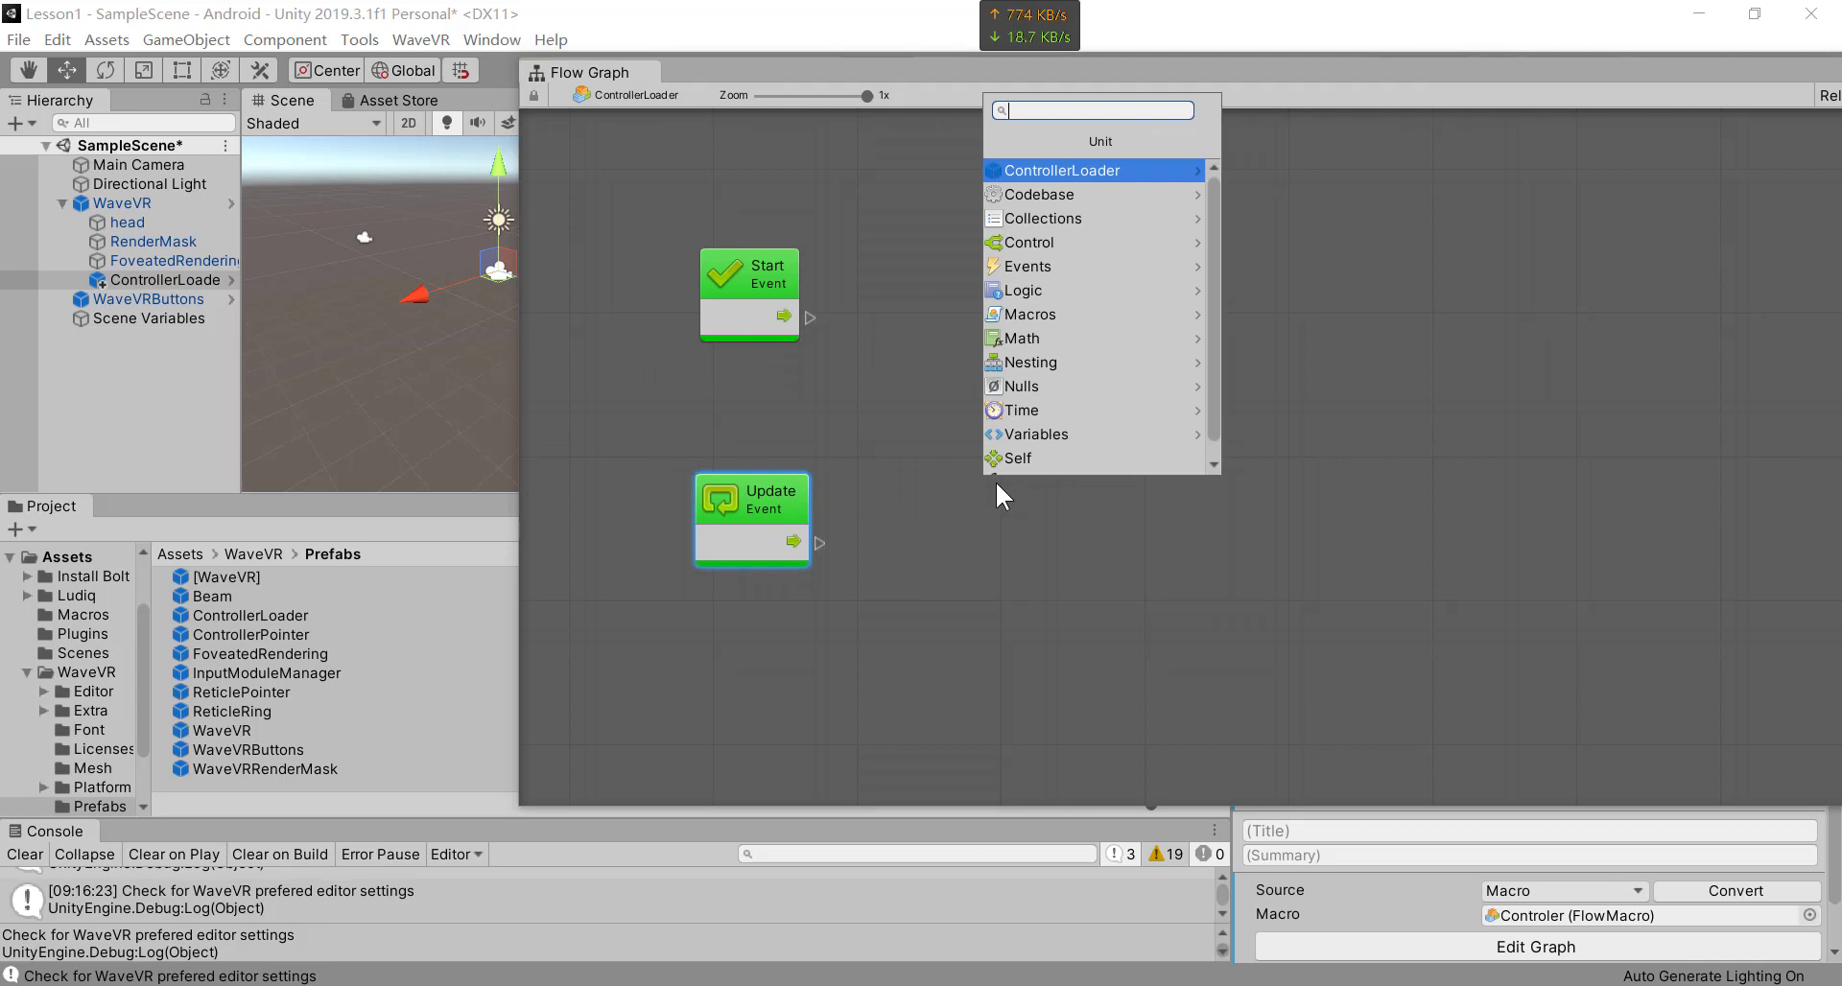
text(input)
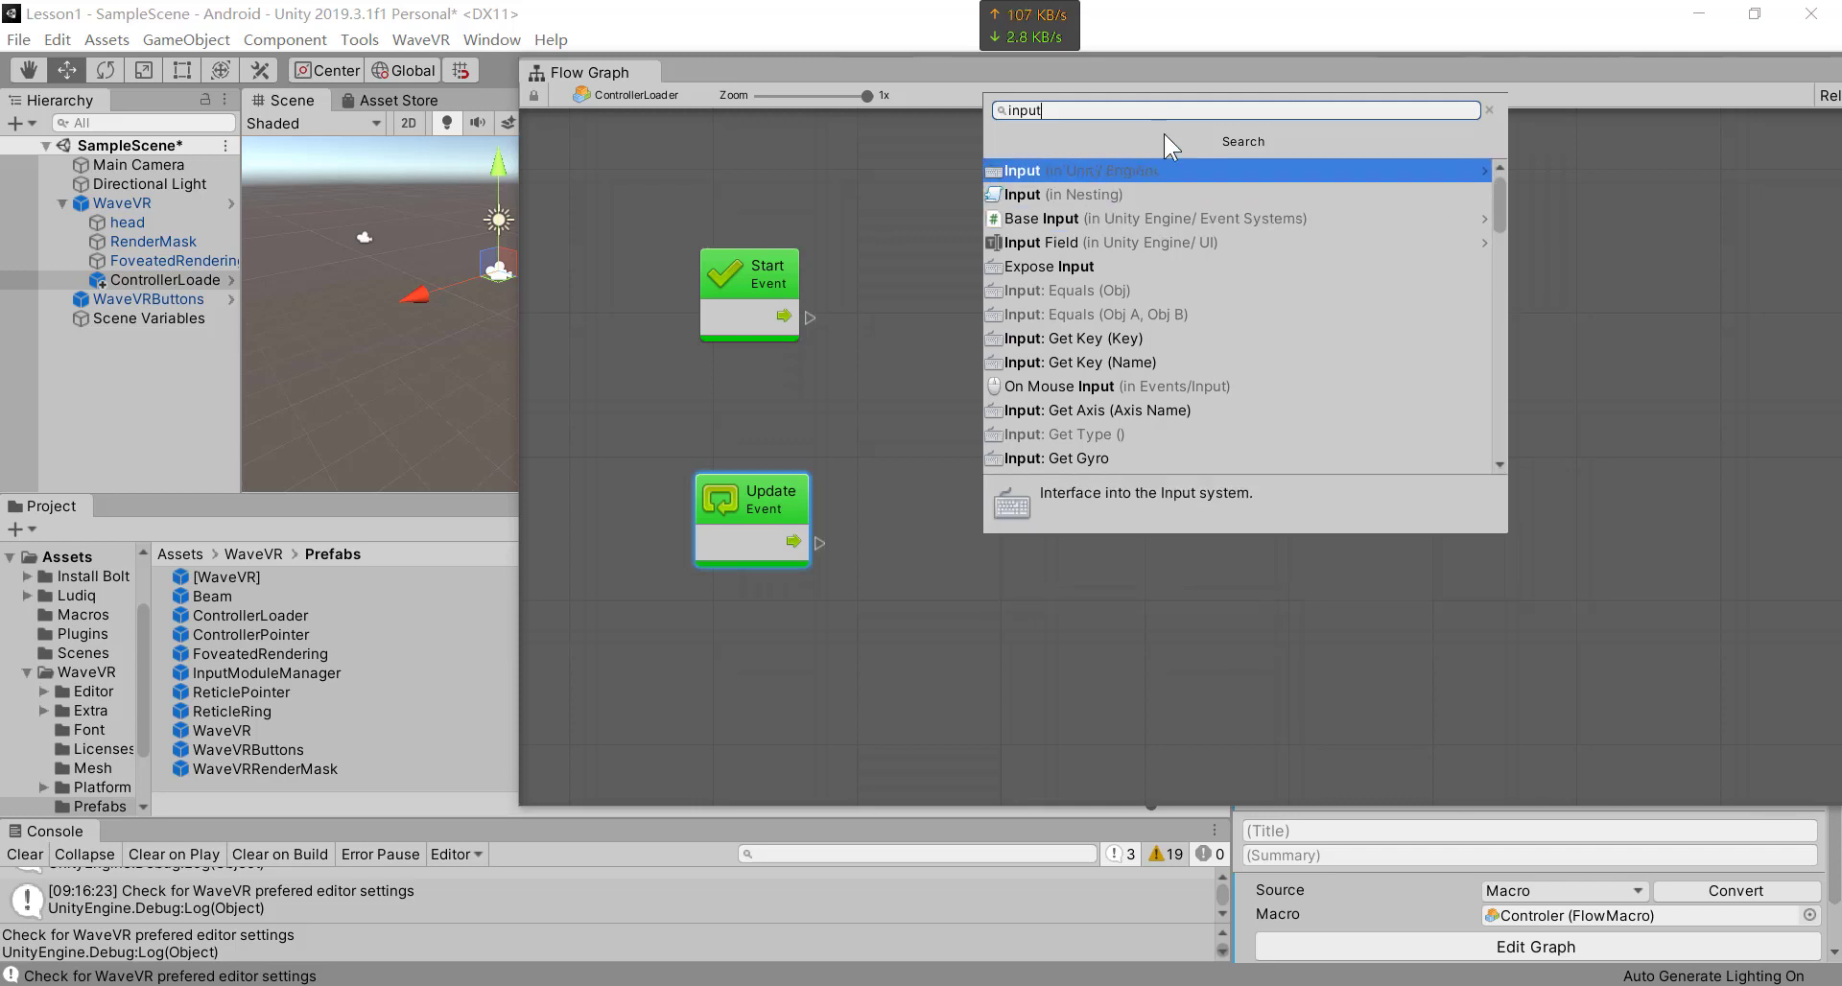
scroll(1129, 376, down, 4)
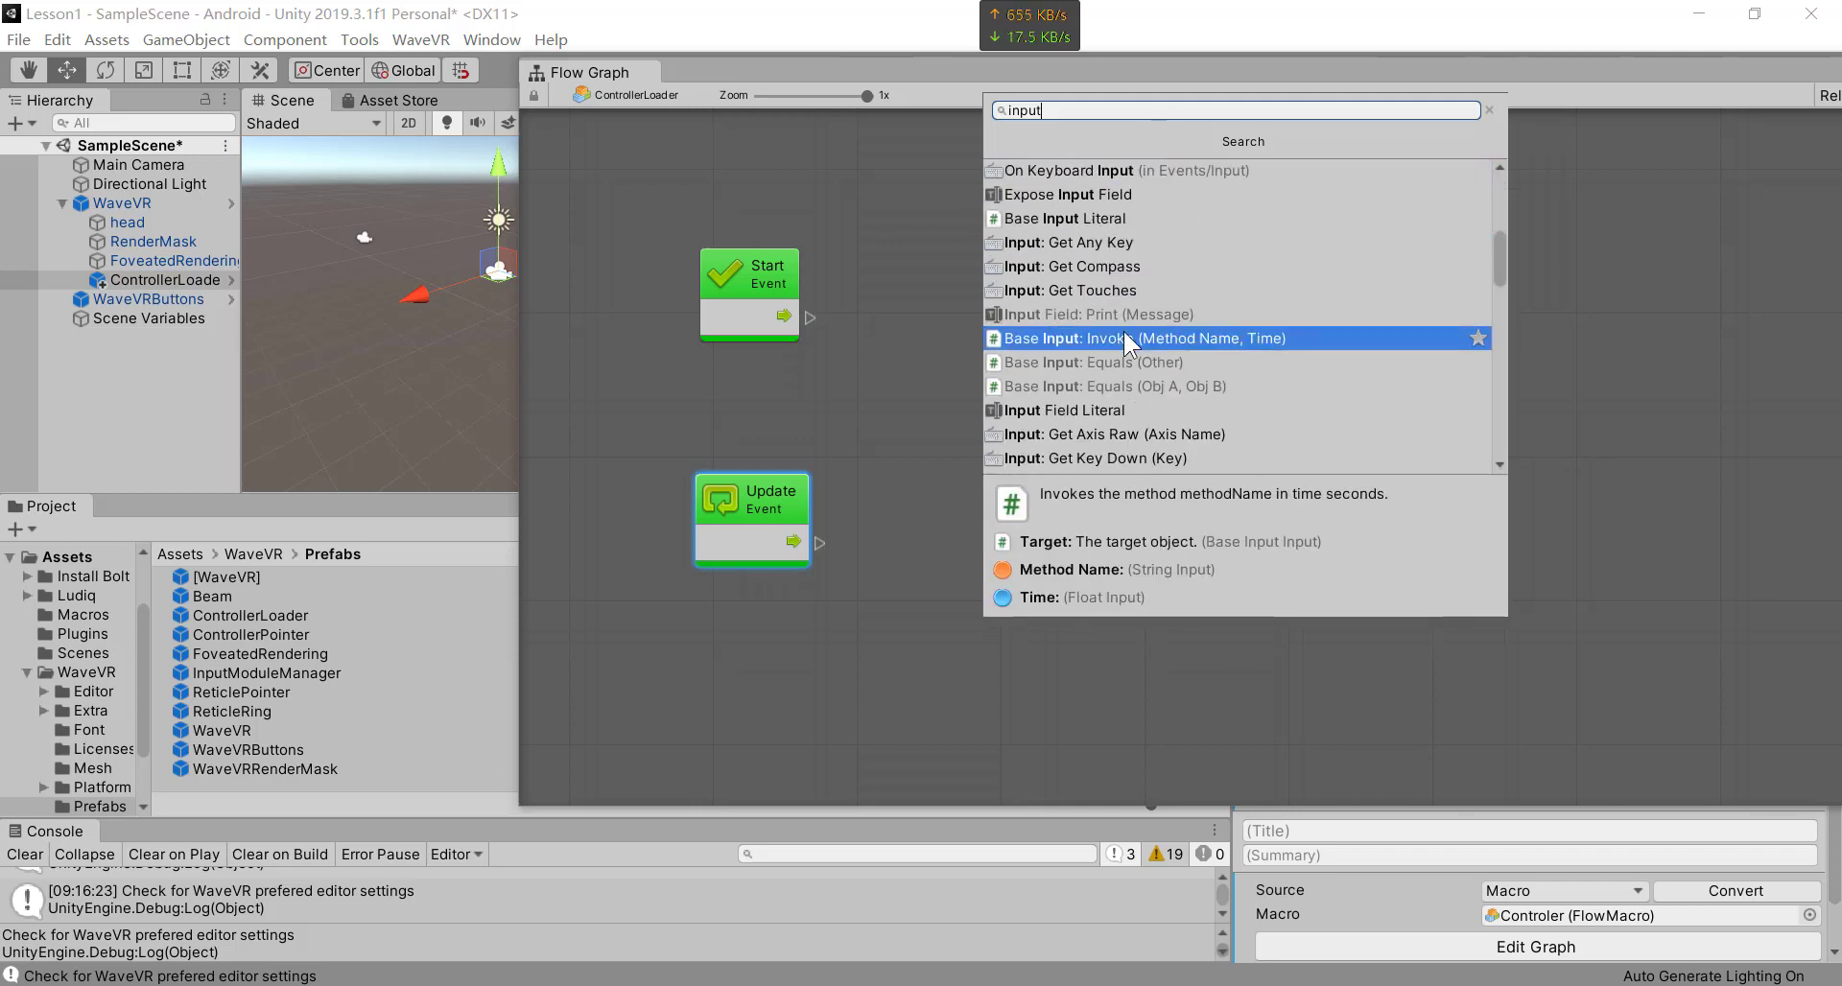
key(Home)
text(vr c)
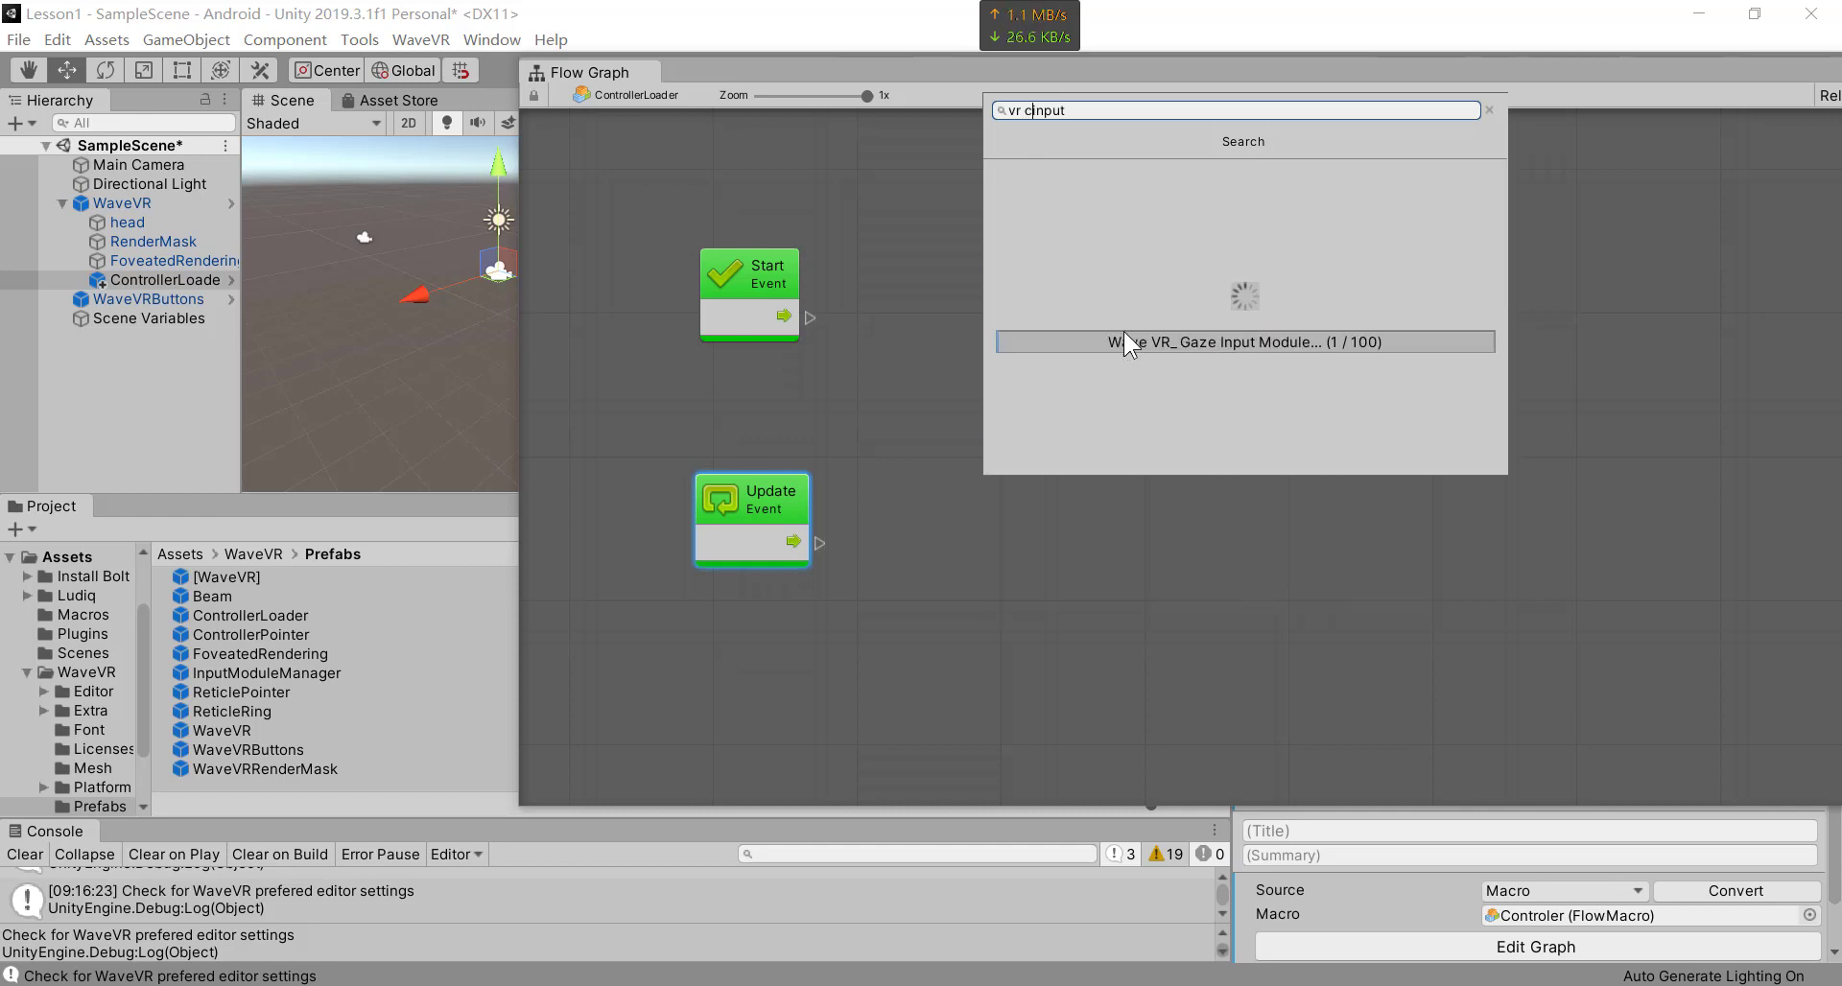
text(on)
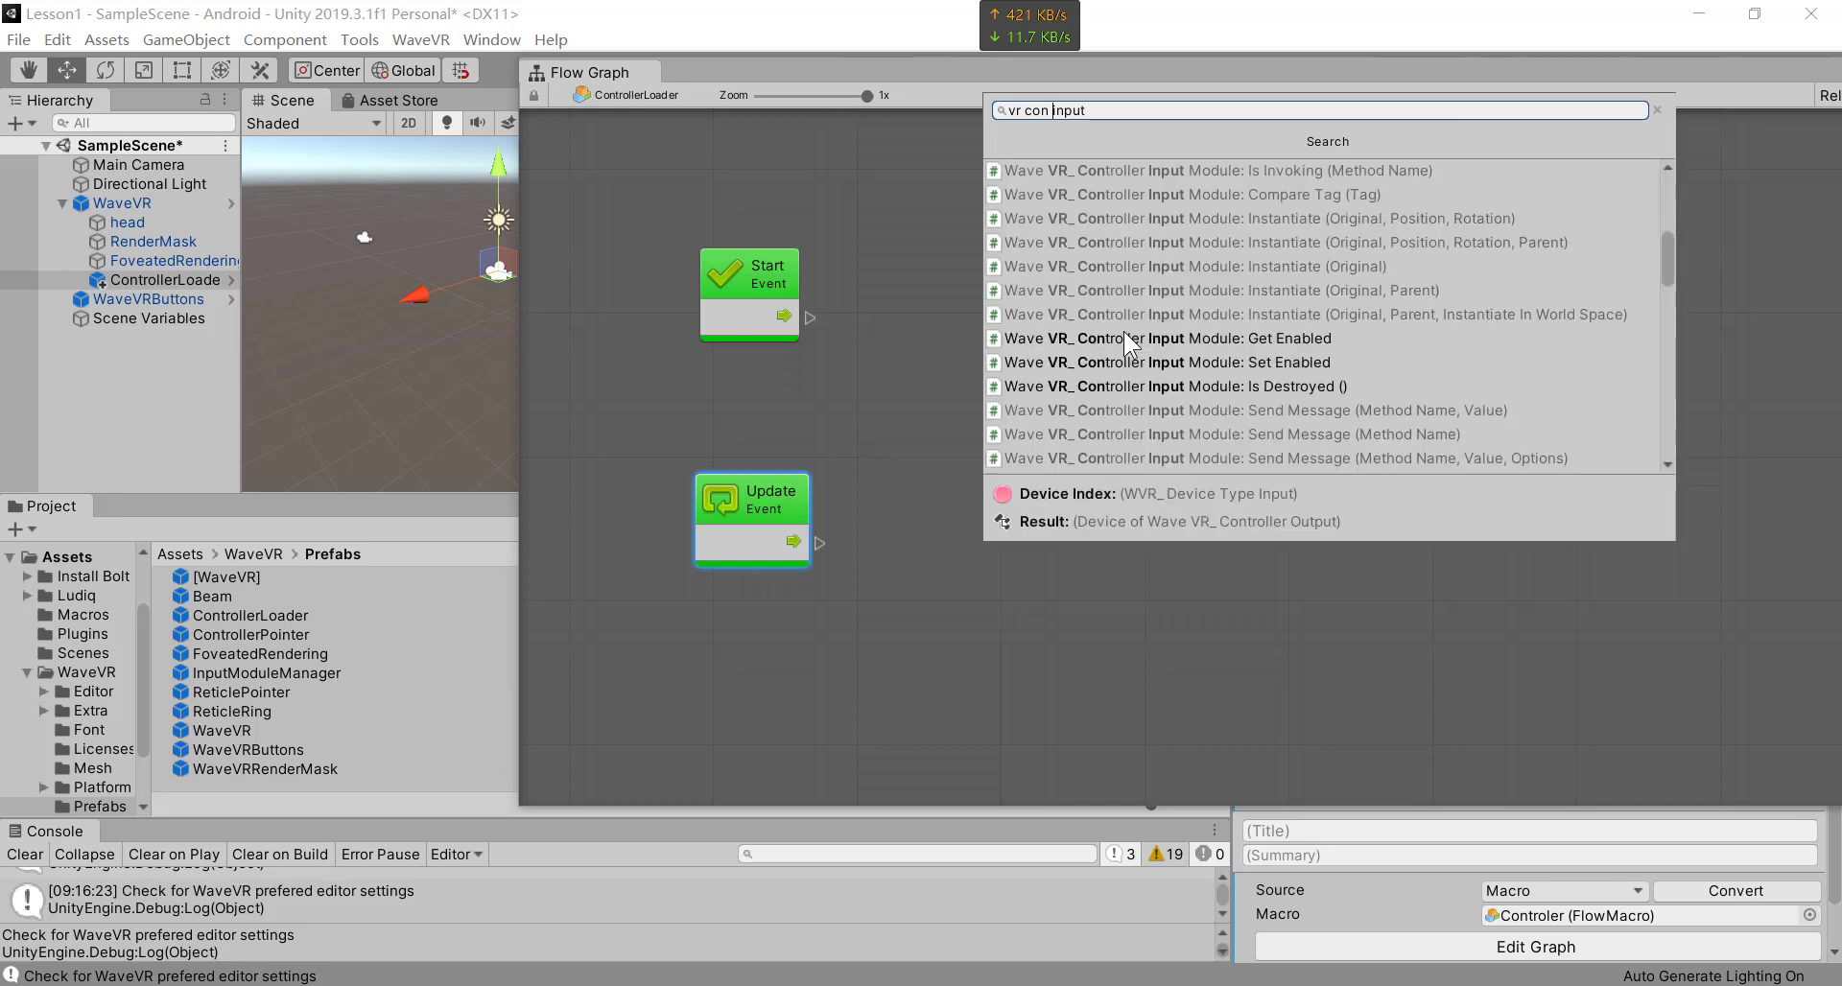
scroll(1182, 353, down, 3)
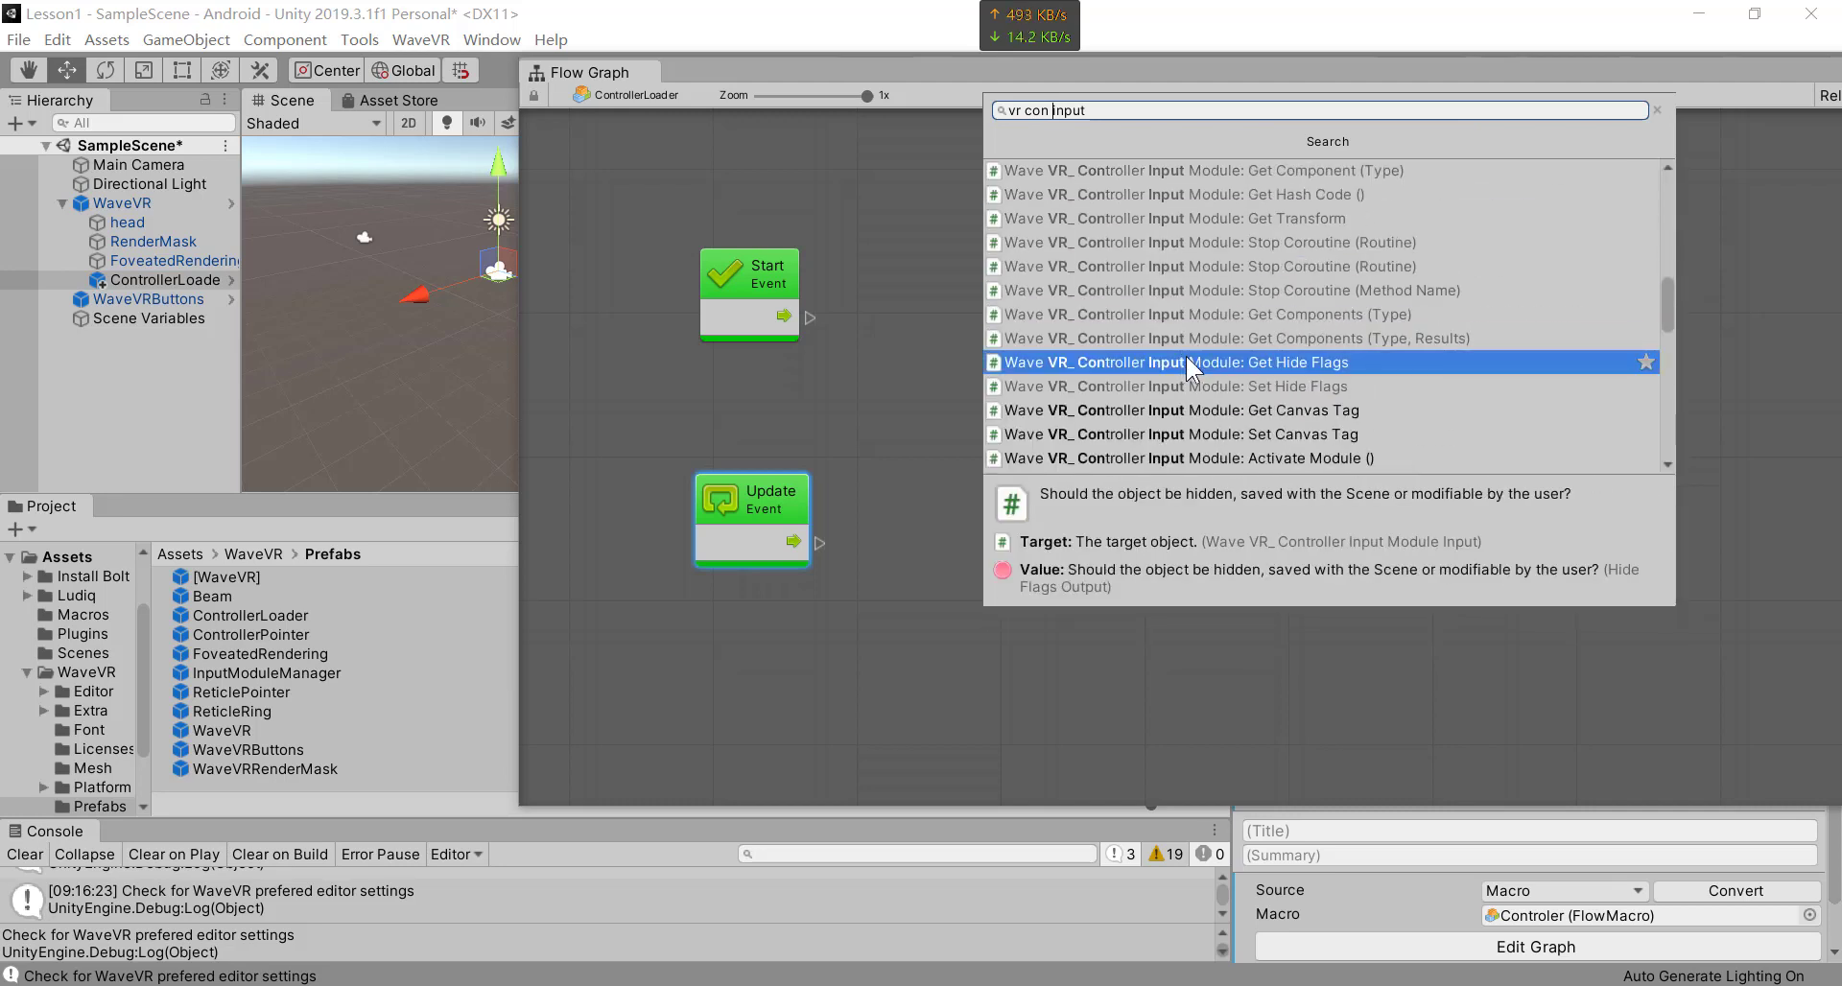
drag(1667, 338, 1620, 188)
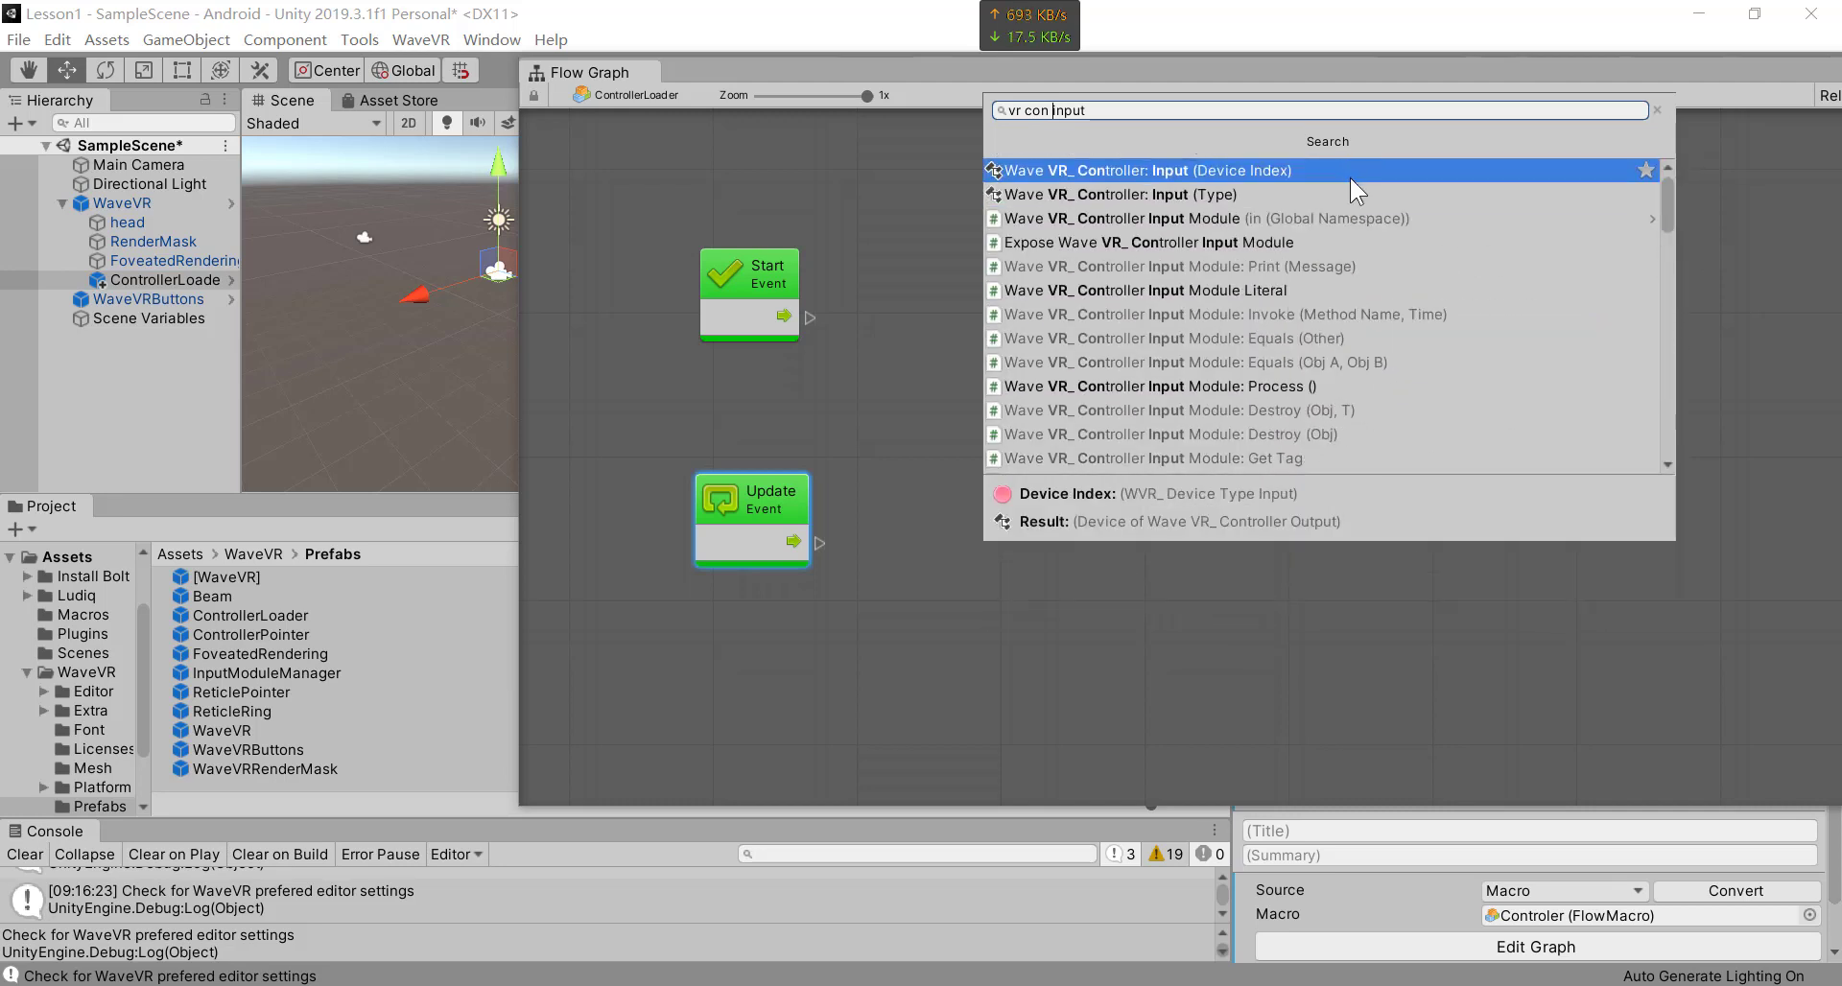
click(1188, 194)
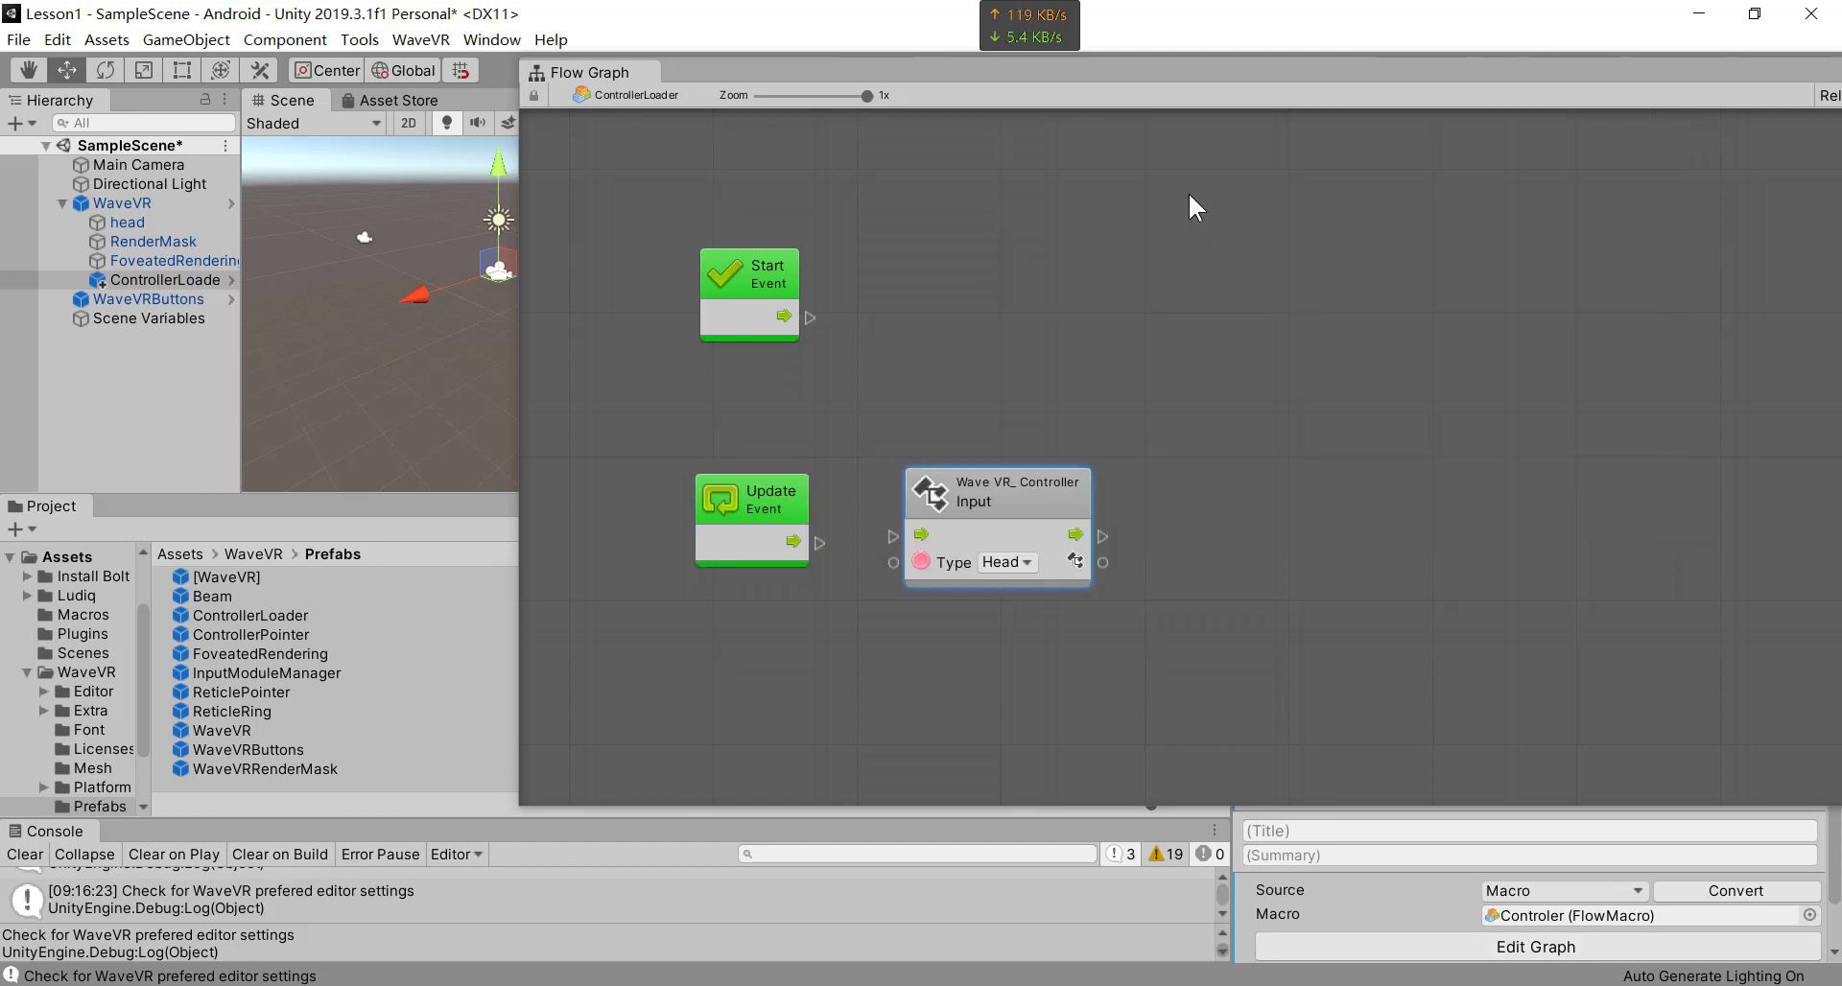
- Connect the Update event to the Wave VR_Controller Input unit and set its Type to Dominant
drag(929, 476, 961, 468)
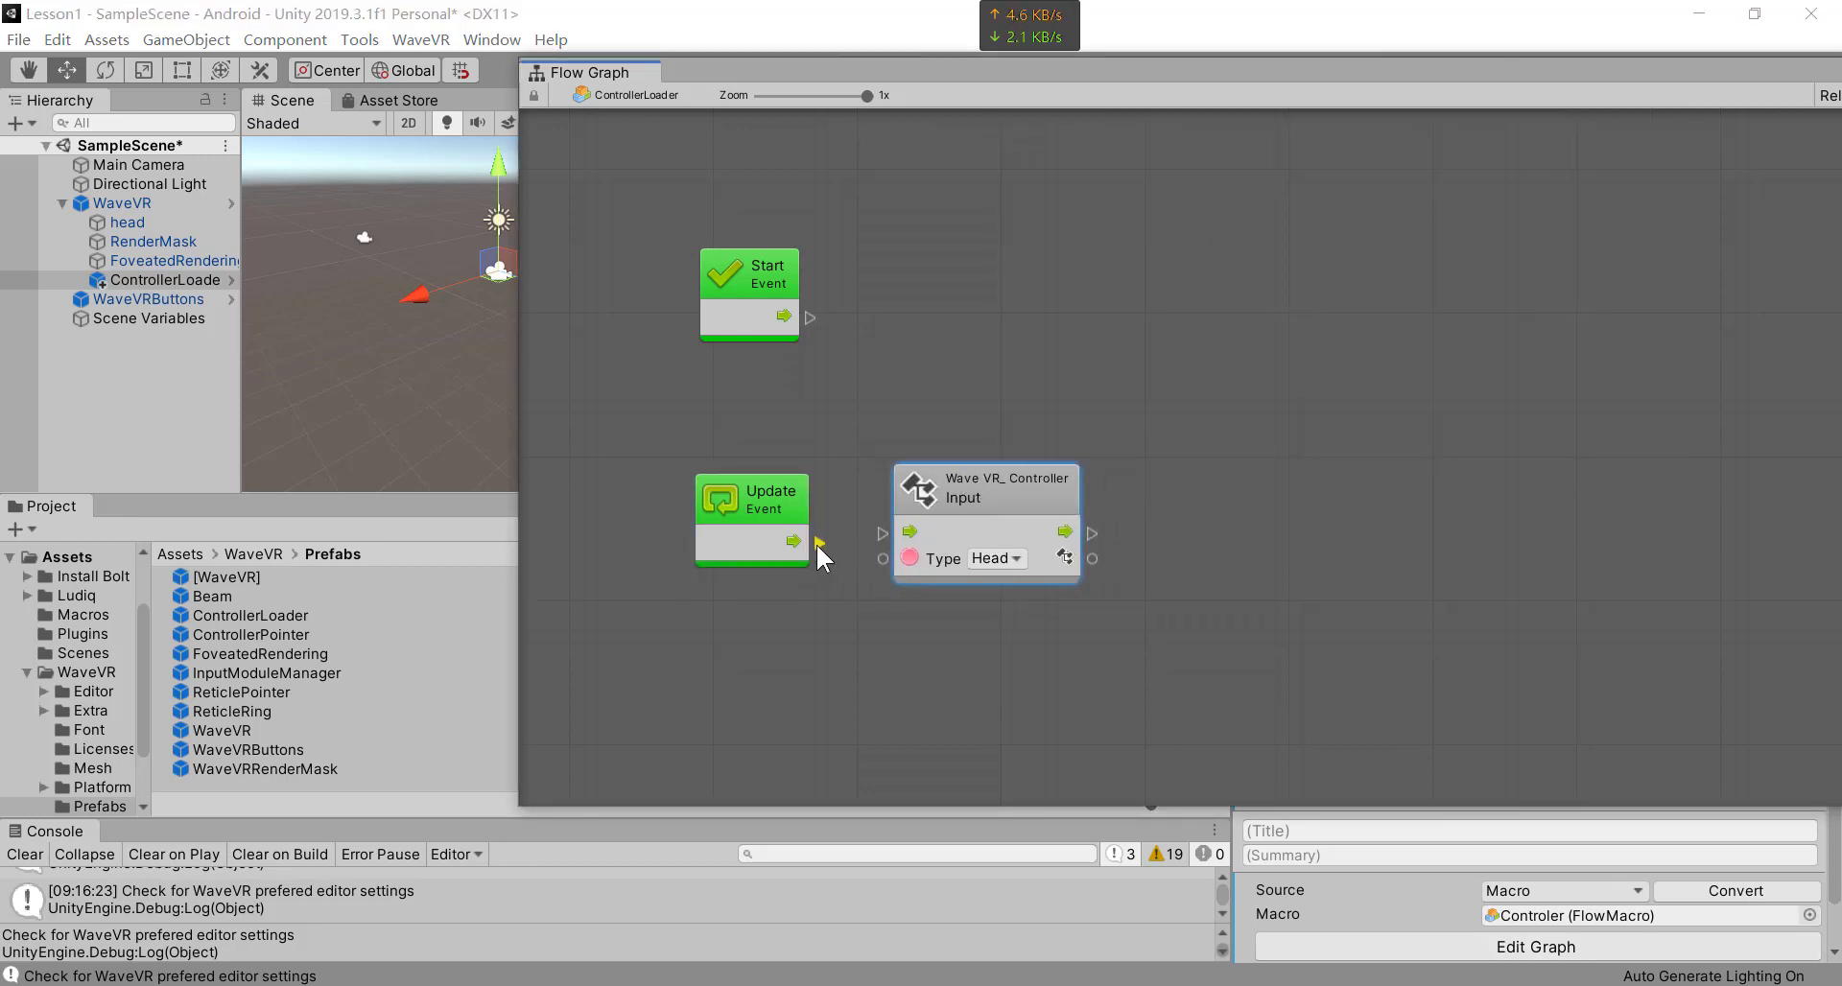
drag(815, 543, 883, 533)
click(988, 559)
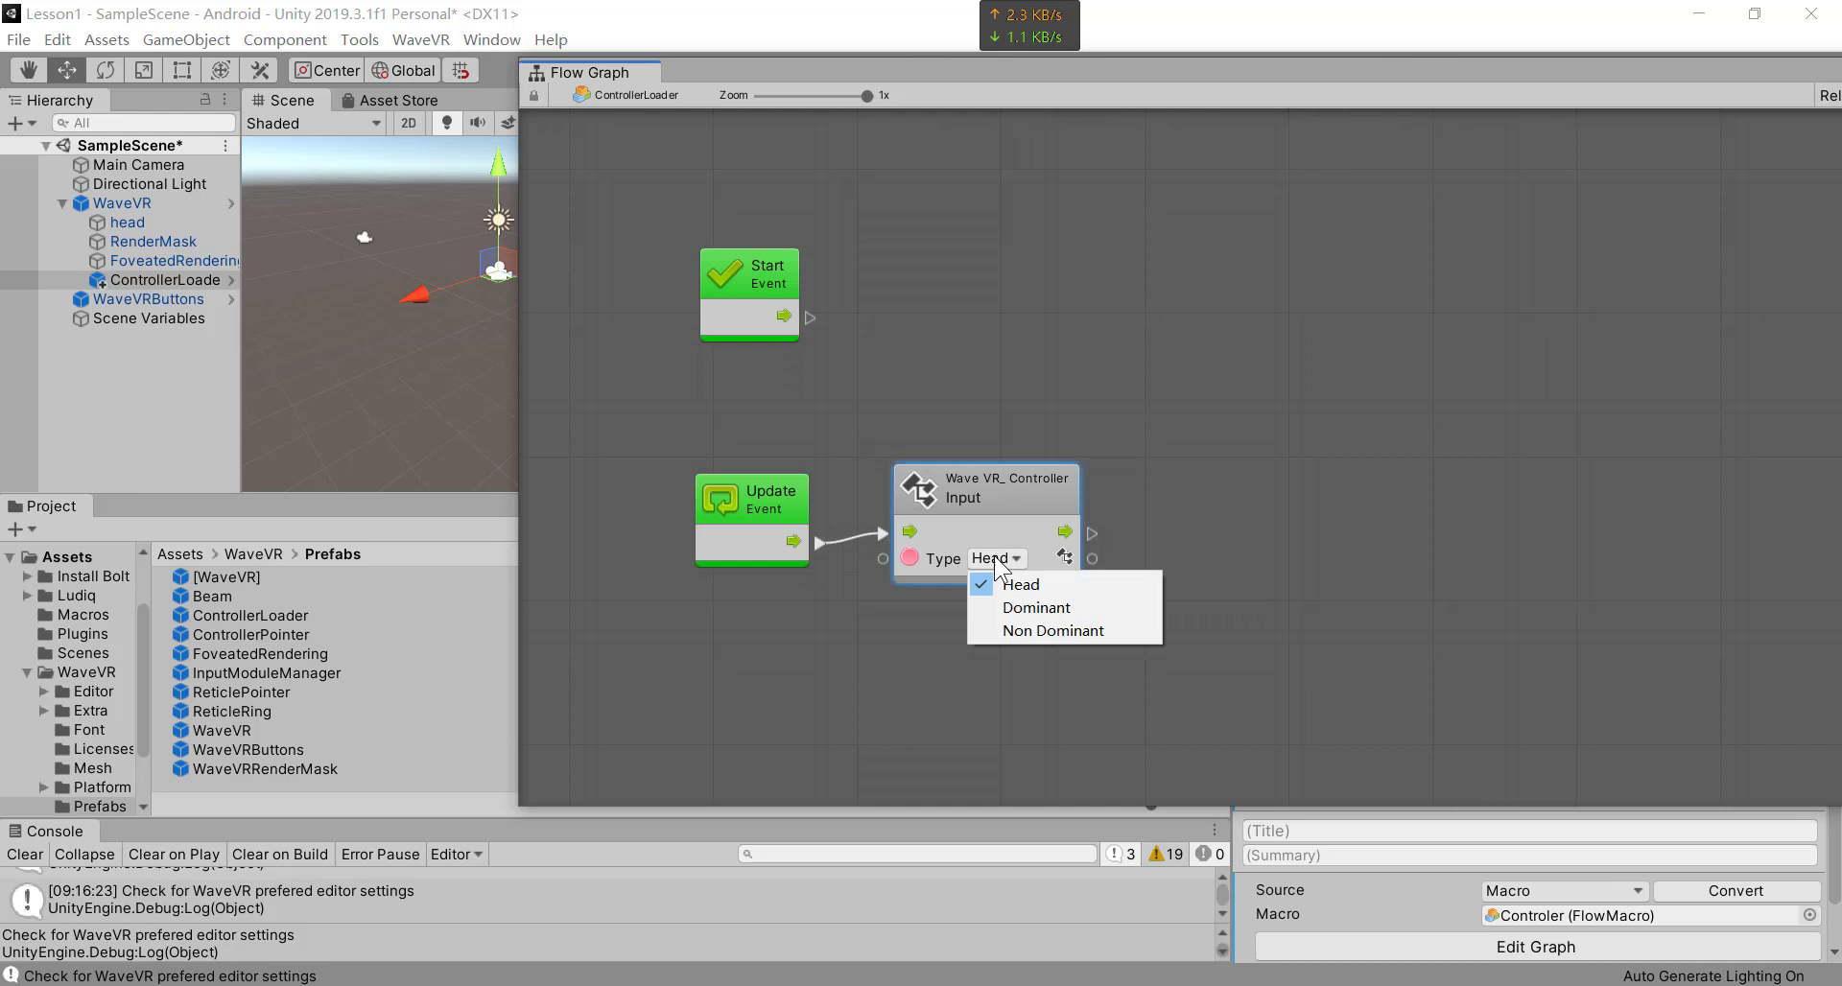
click(1030, 609)
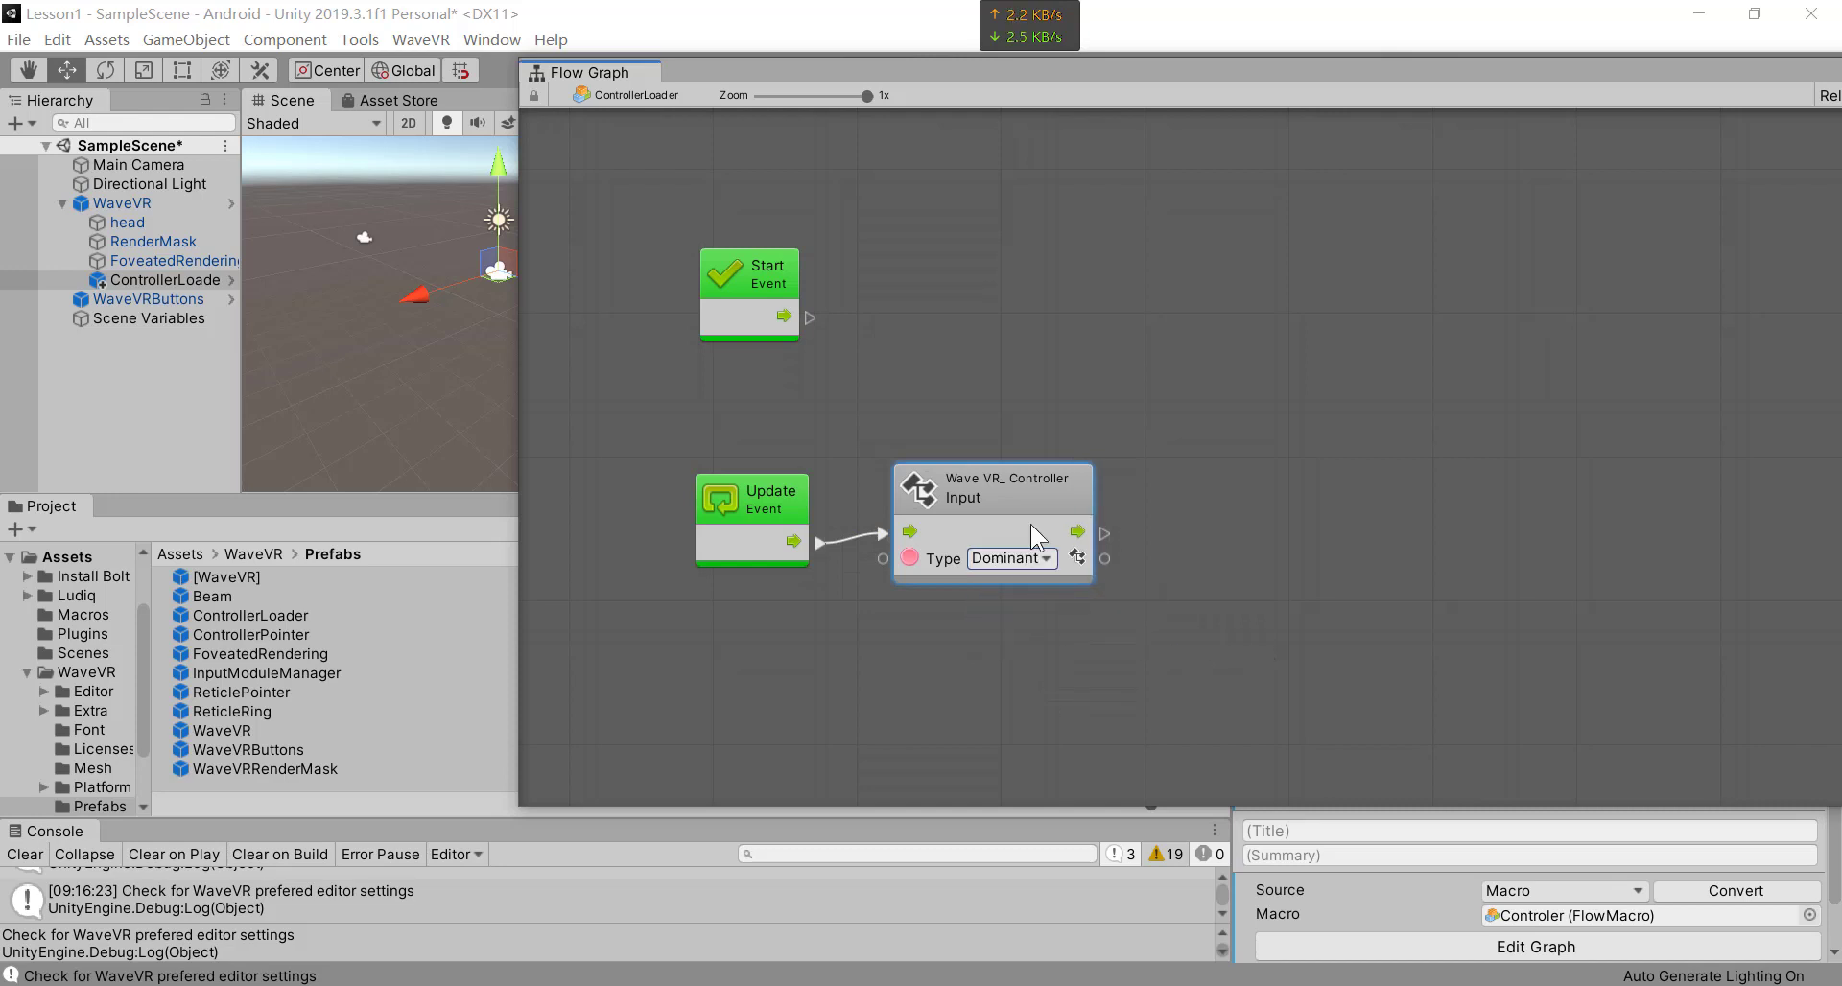
mouse_move(1007, 485)
mouse_down()
mouse_move(1007, 502)
mouse_move(1008, 484)
mouse_up()
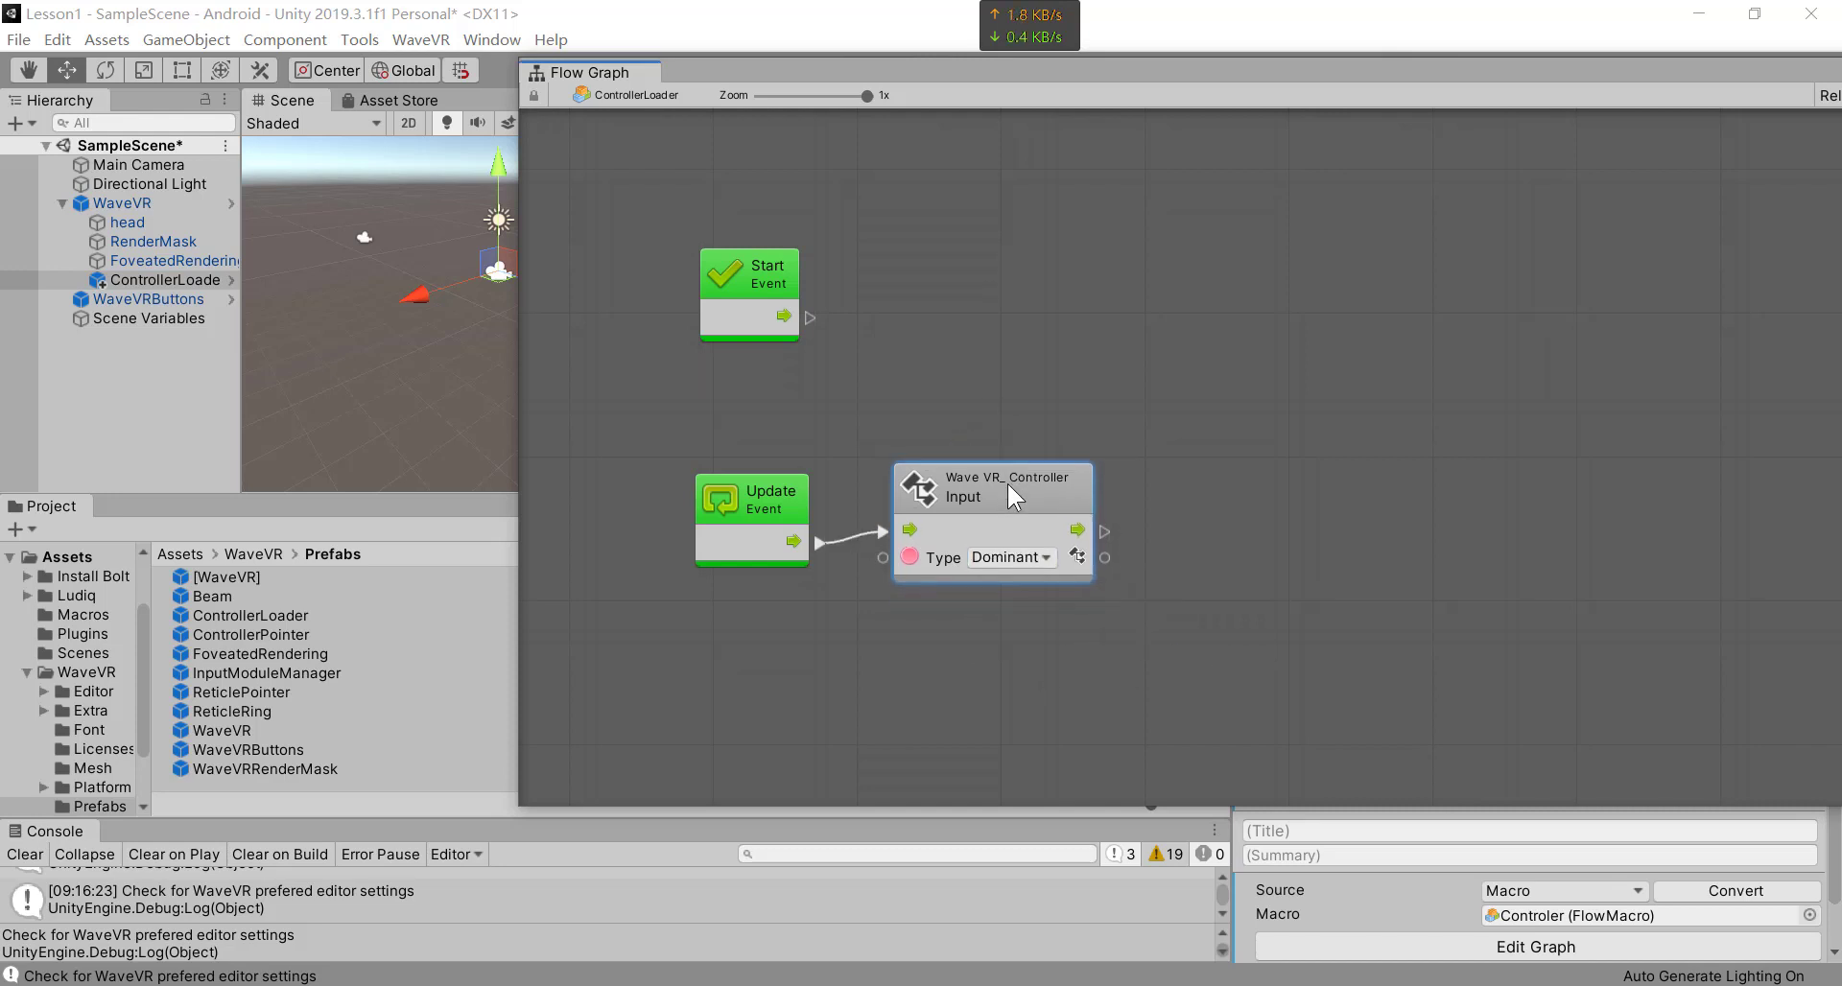
- Search the graph's units for "get press down" to follow the Wave VR_Controller Input unit
middle_drag(1316, 512, 1132, 401)
right_click(1132, 401)
click(1201, 414)
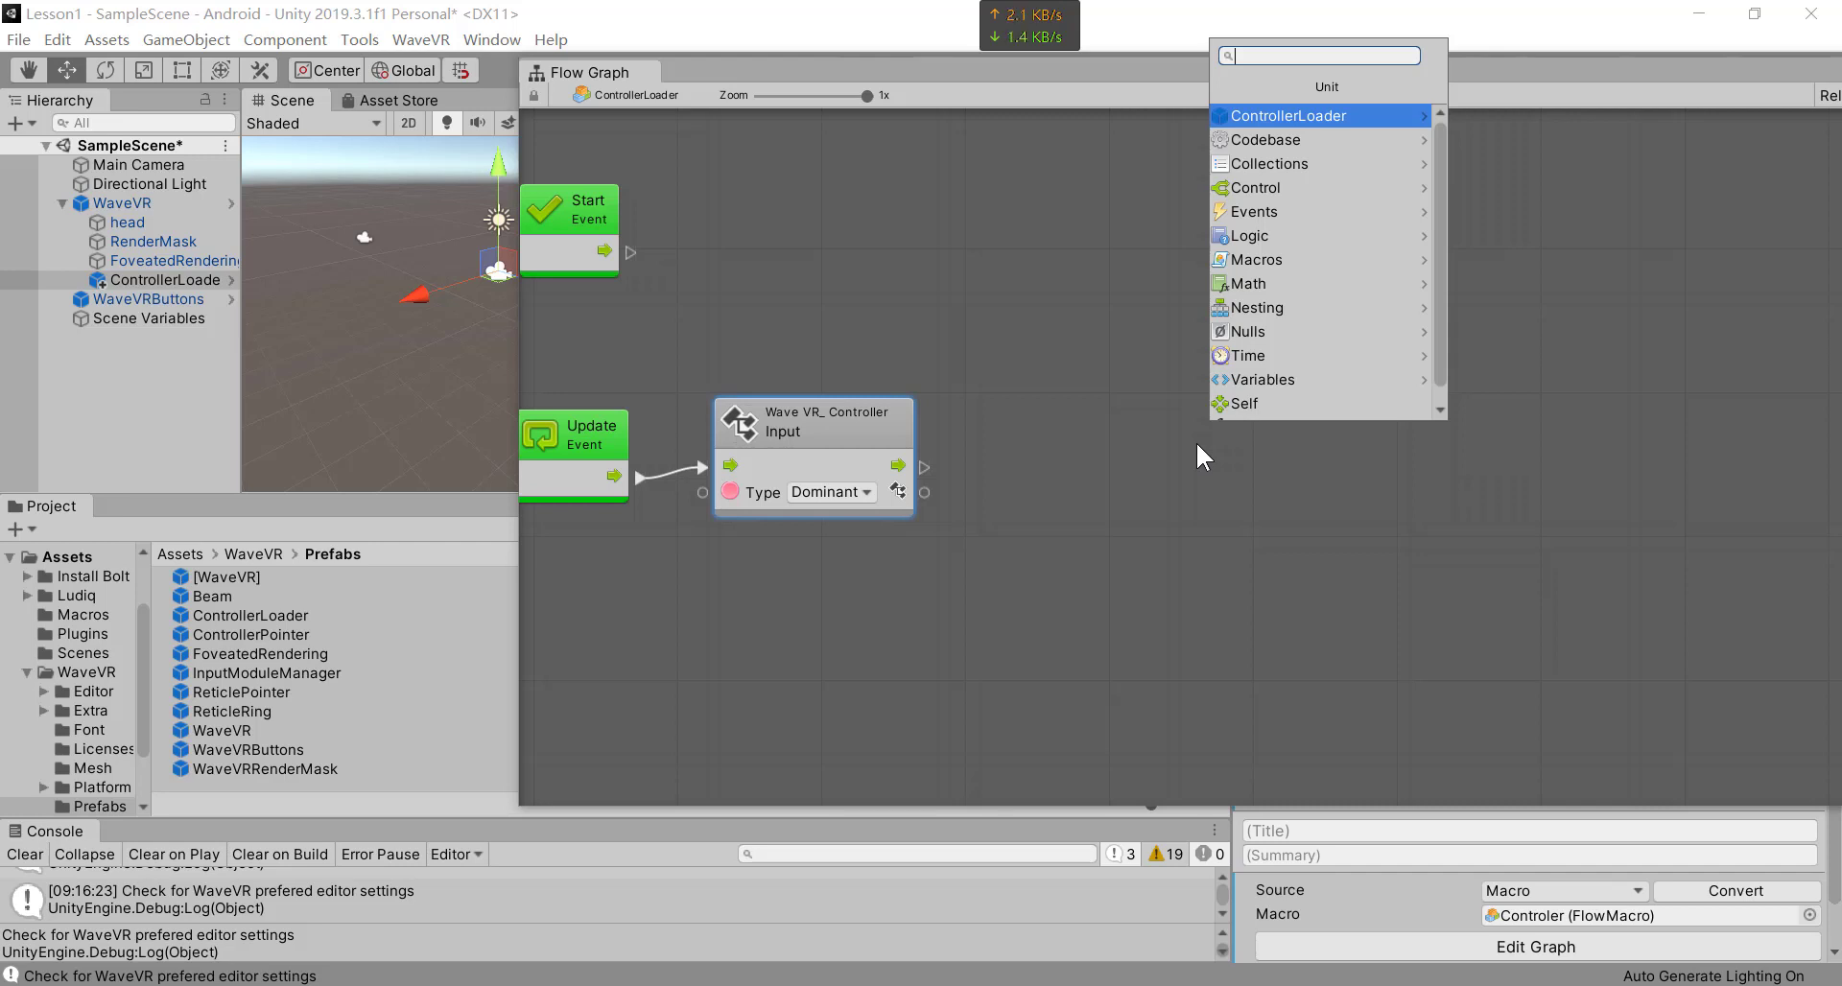
text(get pr)
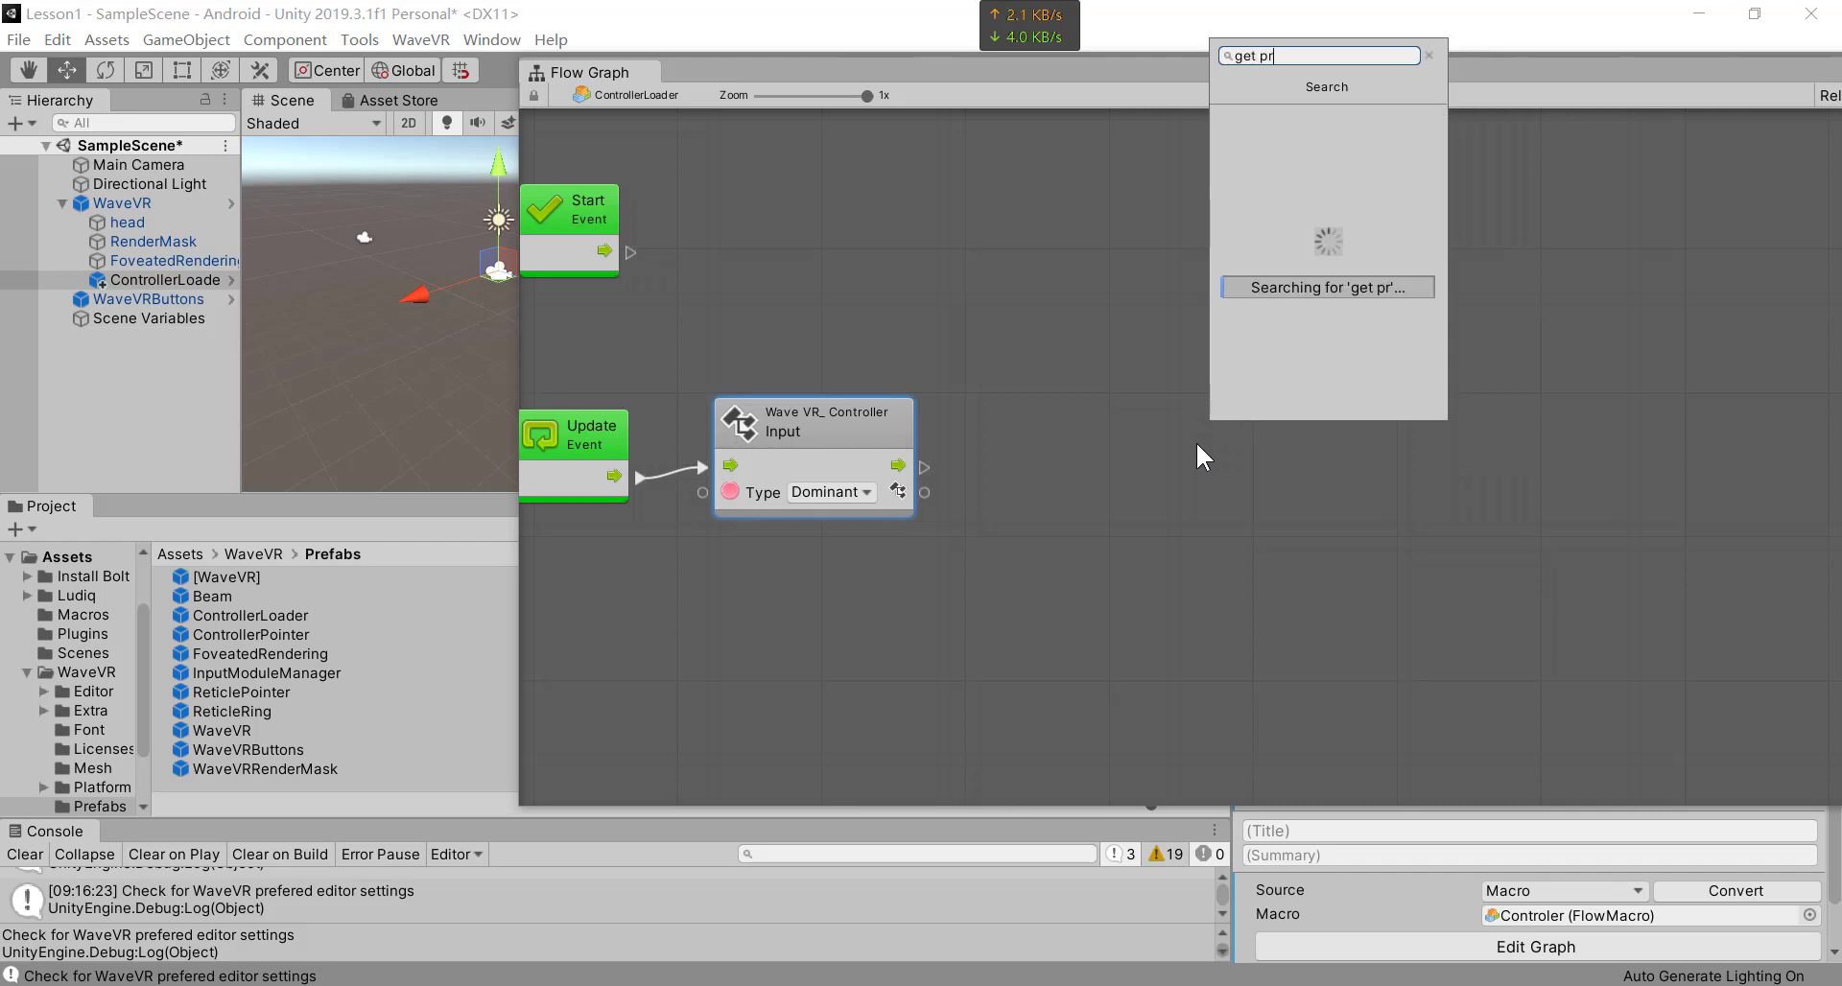
text(ess )
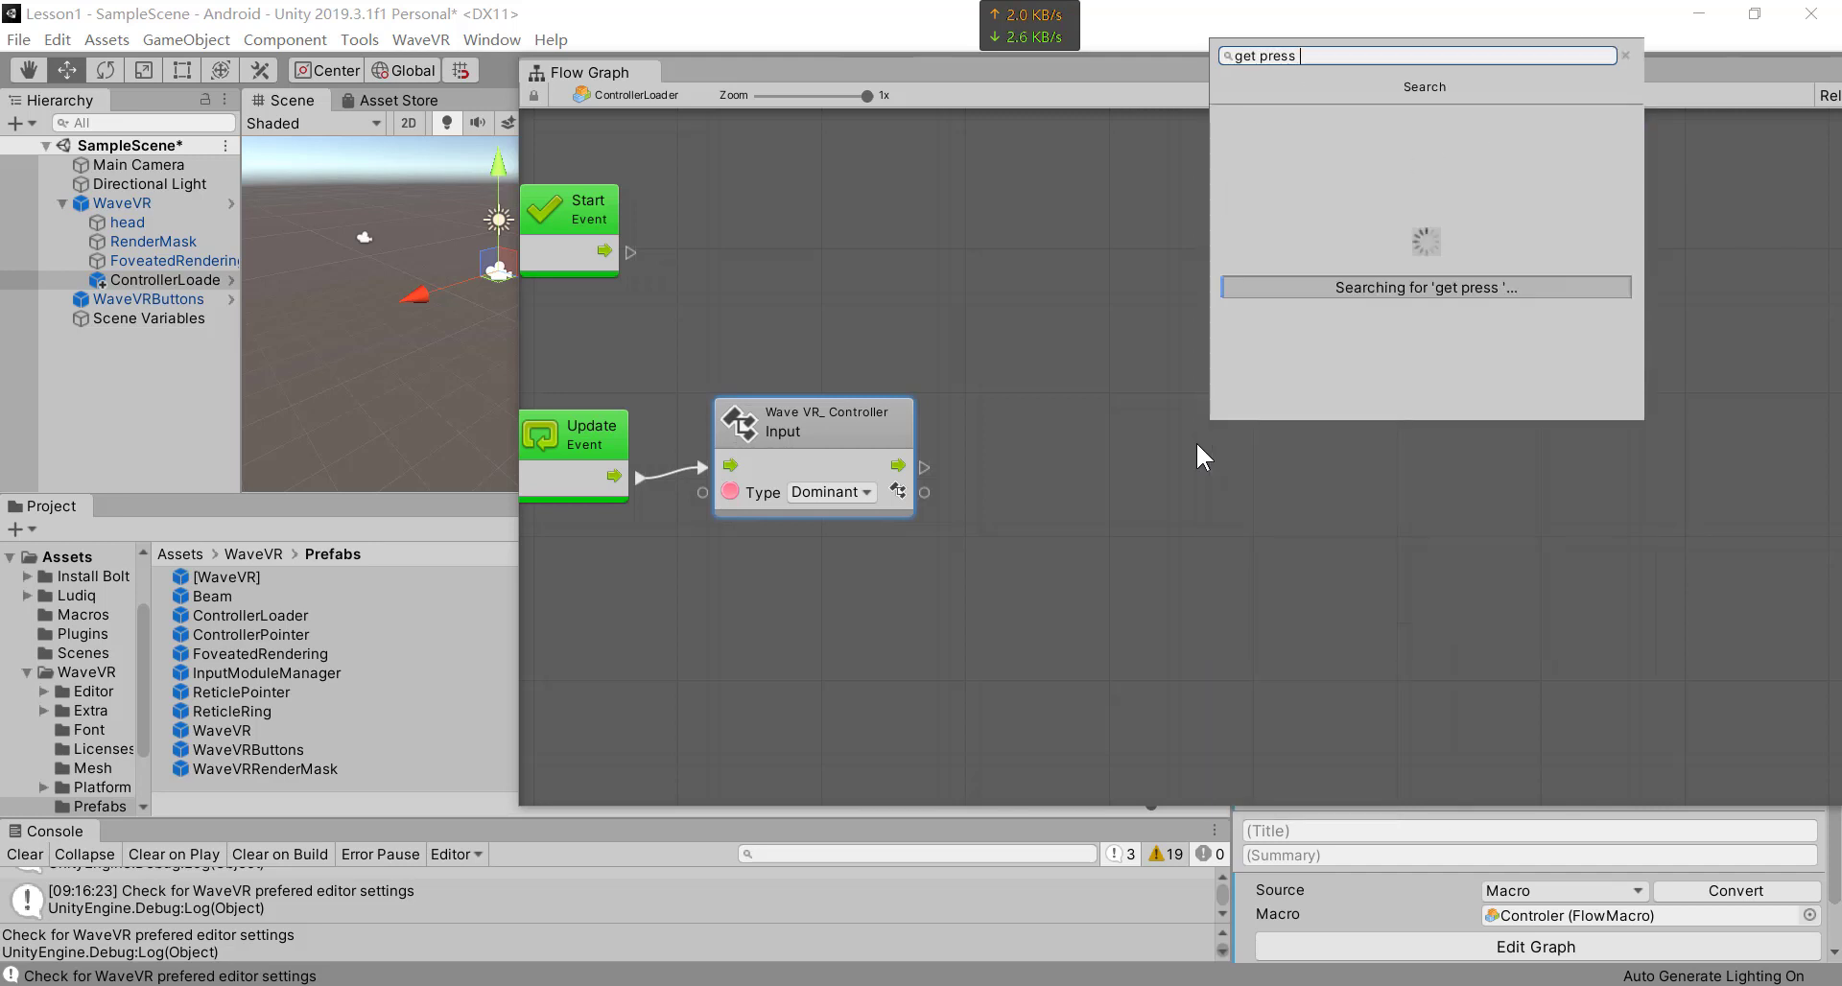
text(d)
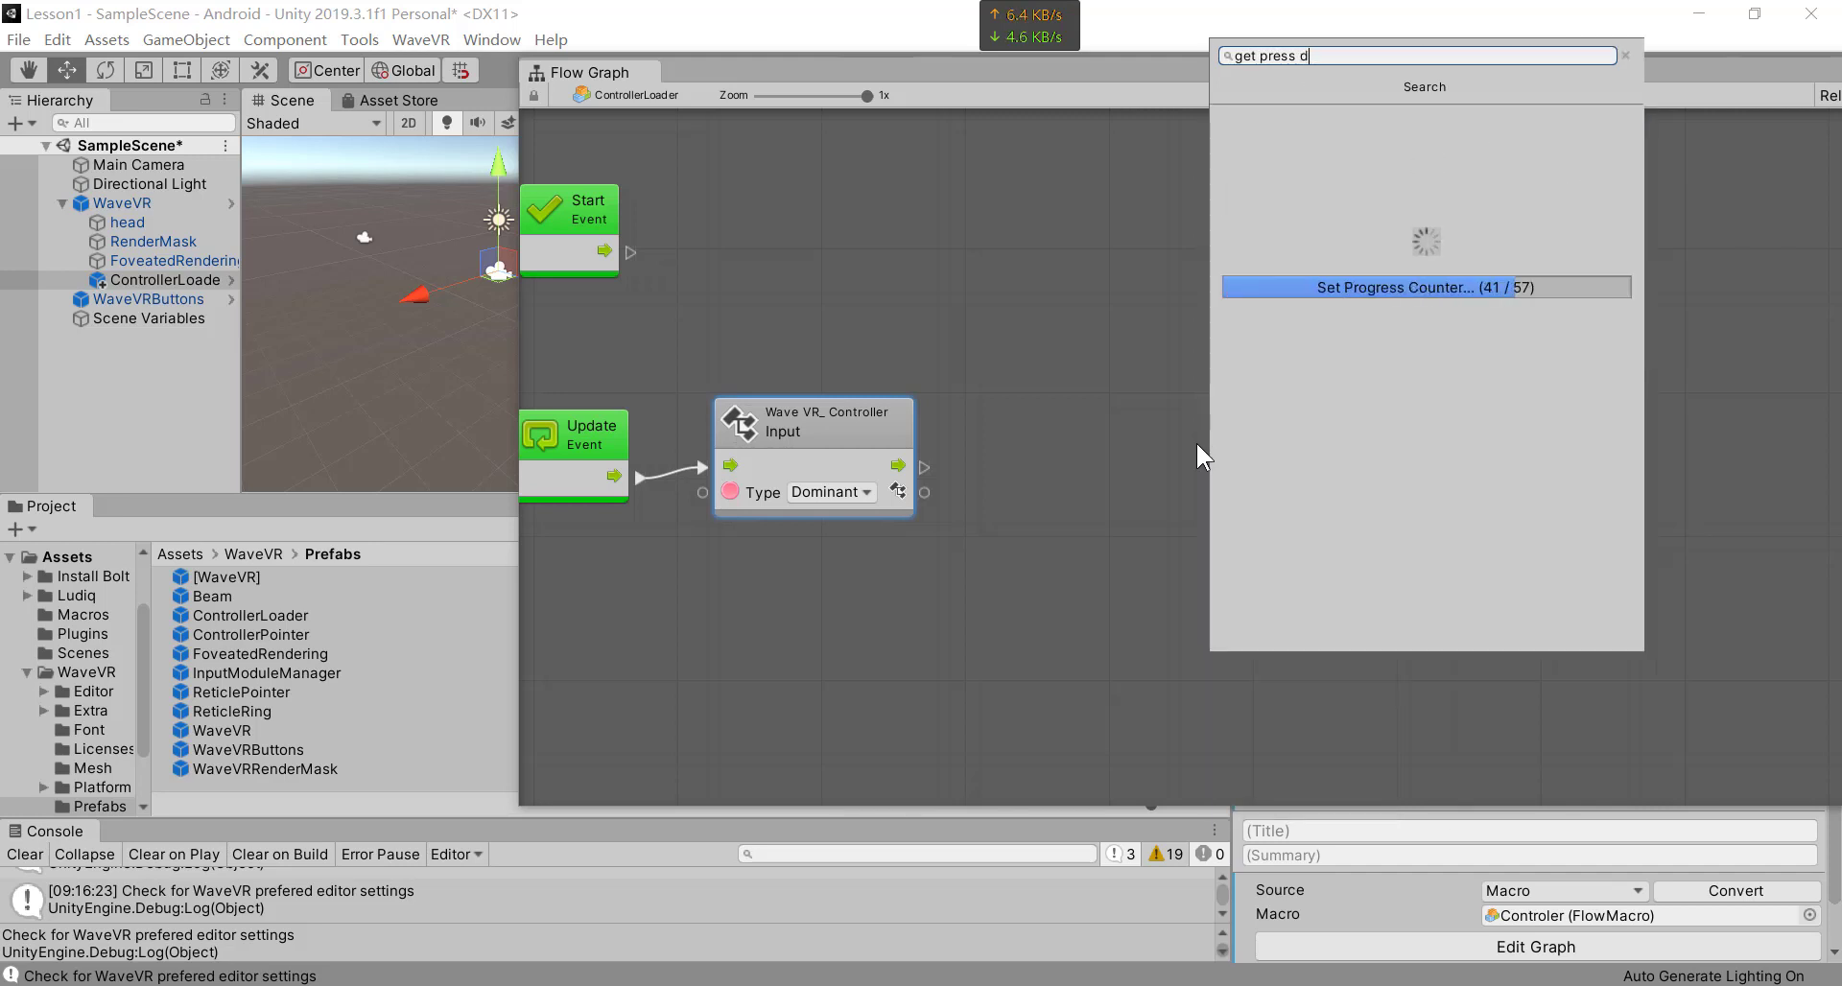
text(own)
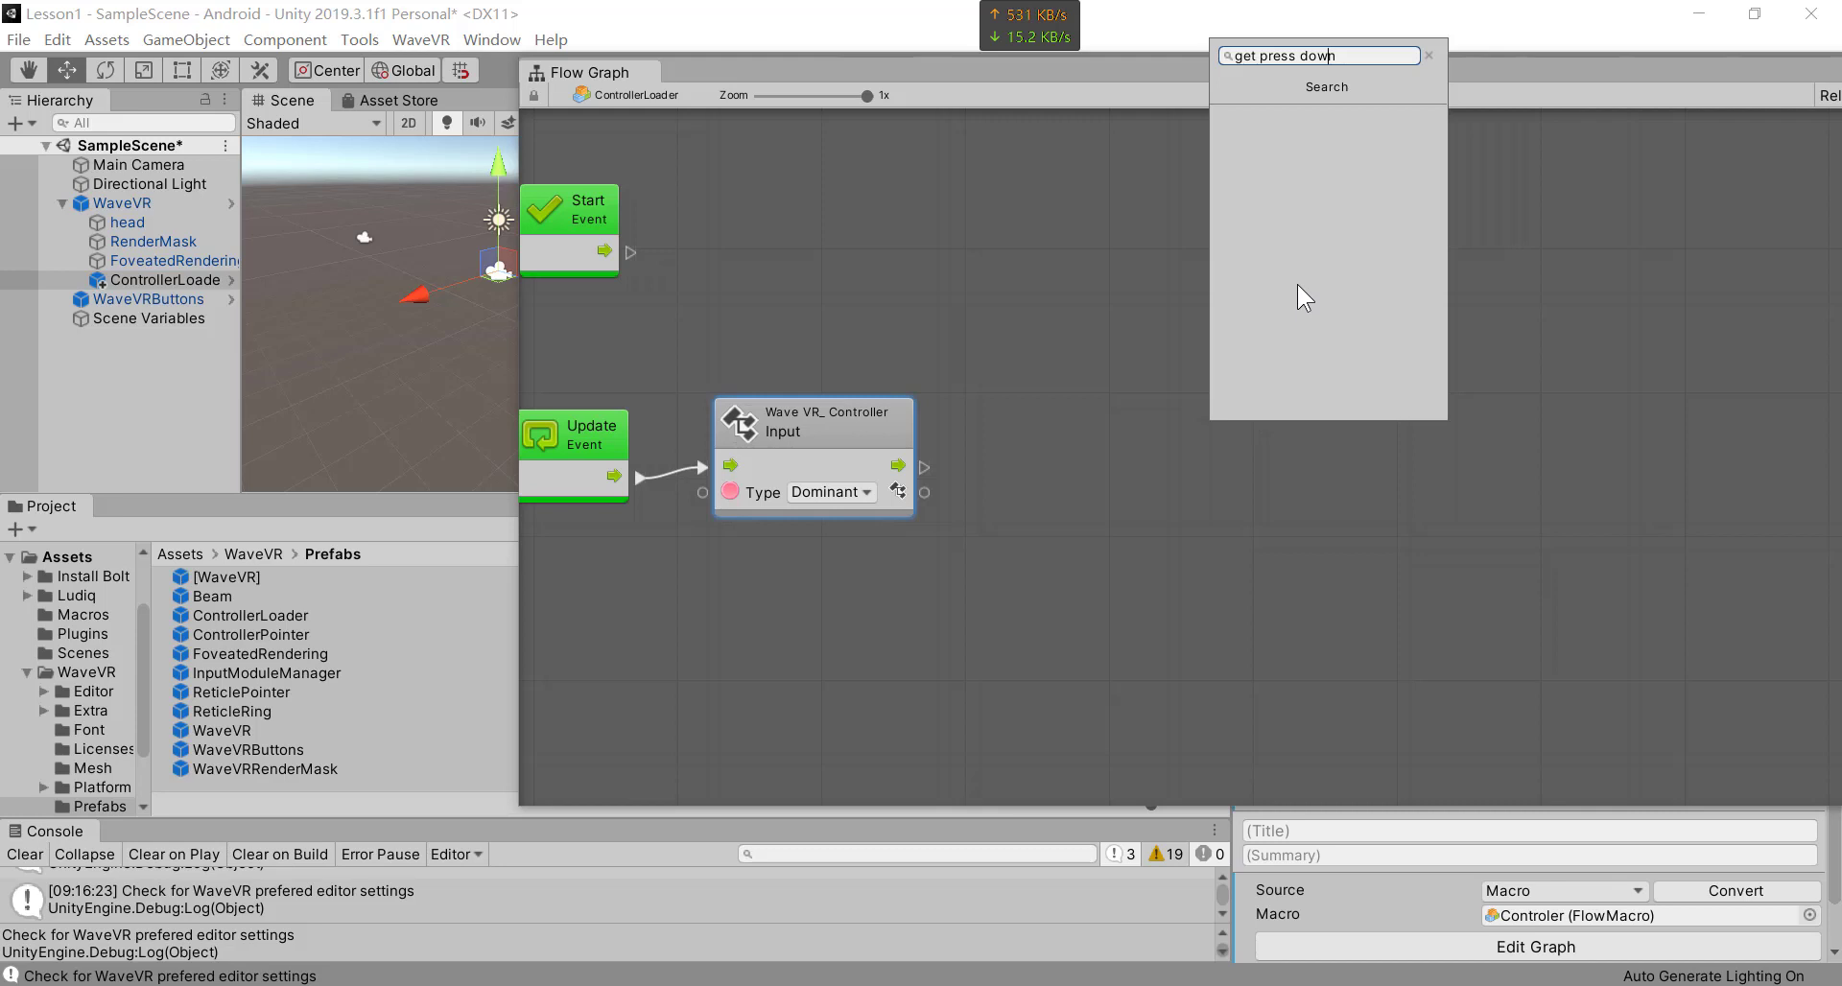
- Search the graph's units for the device's press method with "dev get press", "dev" and "dev con", and close the search
key(Home)
text(dev)
drag(1329, 56, 1452, 63)
key(BackSpace)
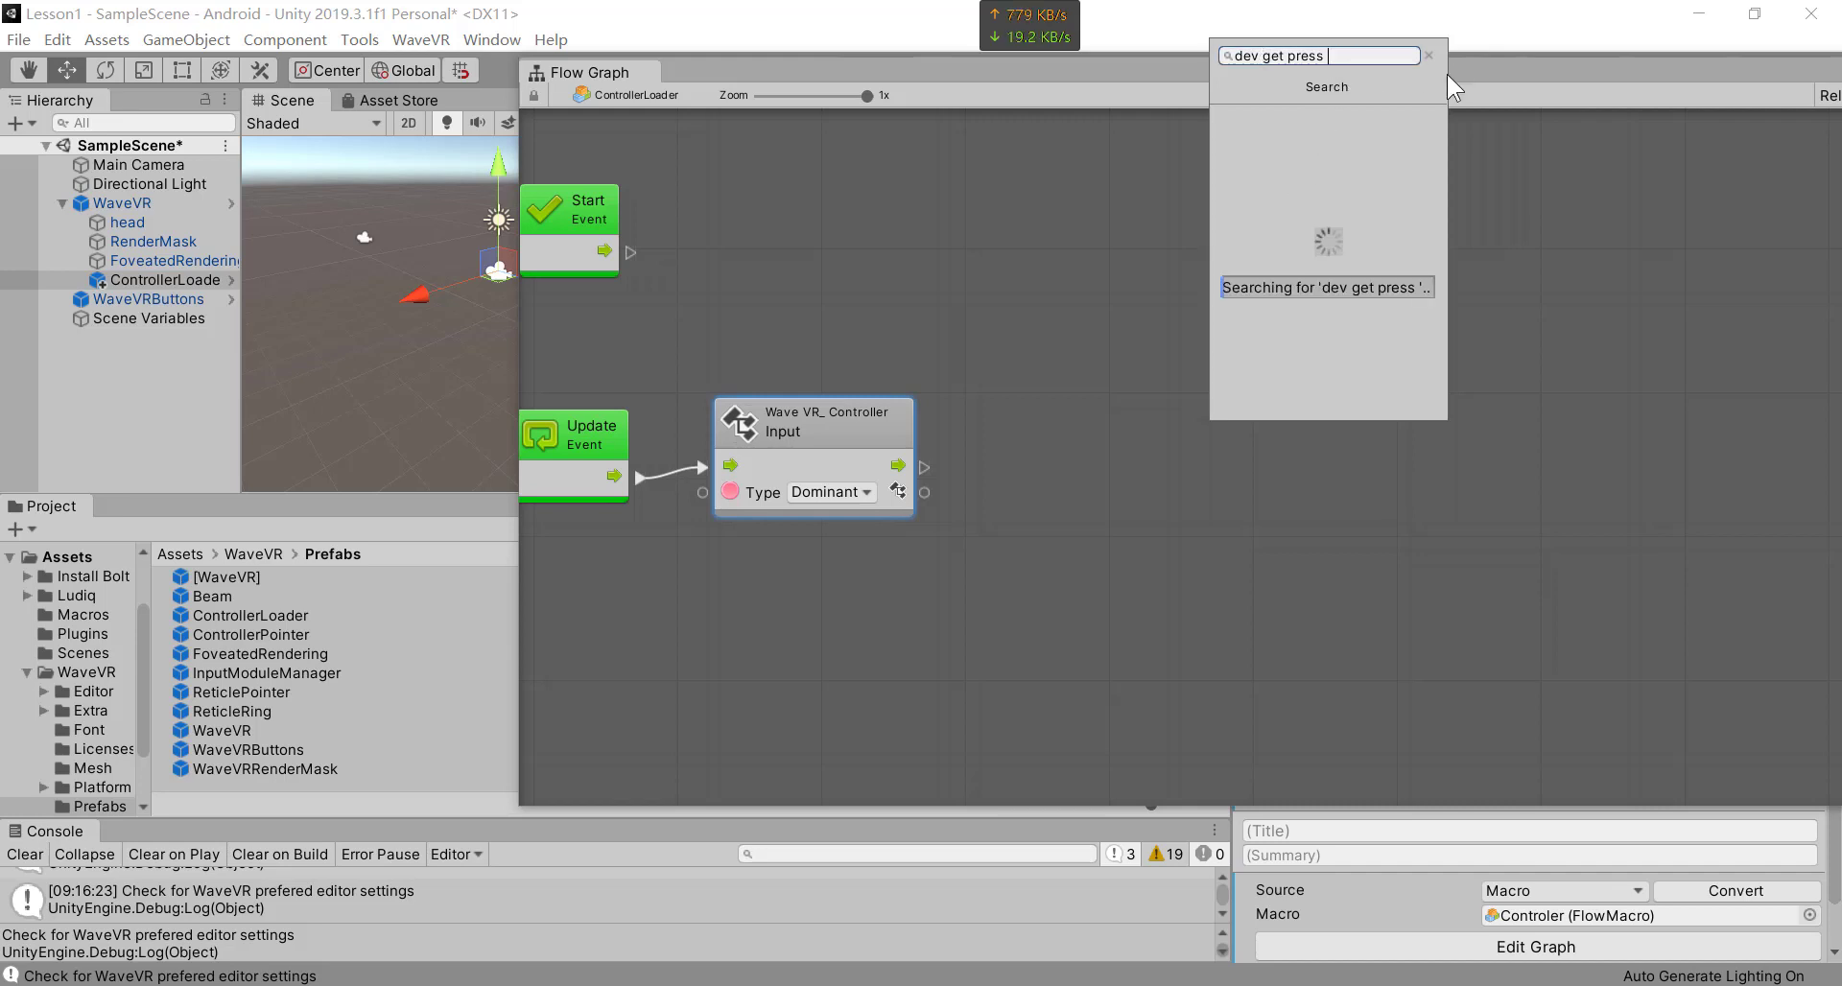
key(BackSpace)
key(BackSpace)
key(BackSpace)
key(BackSpace)
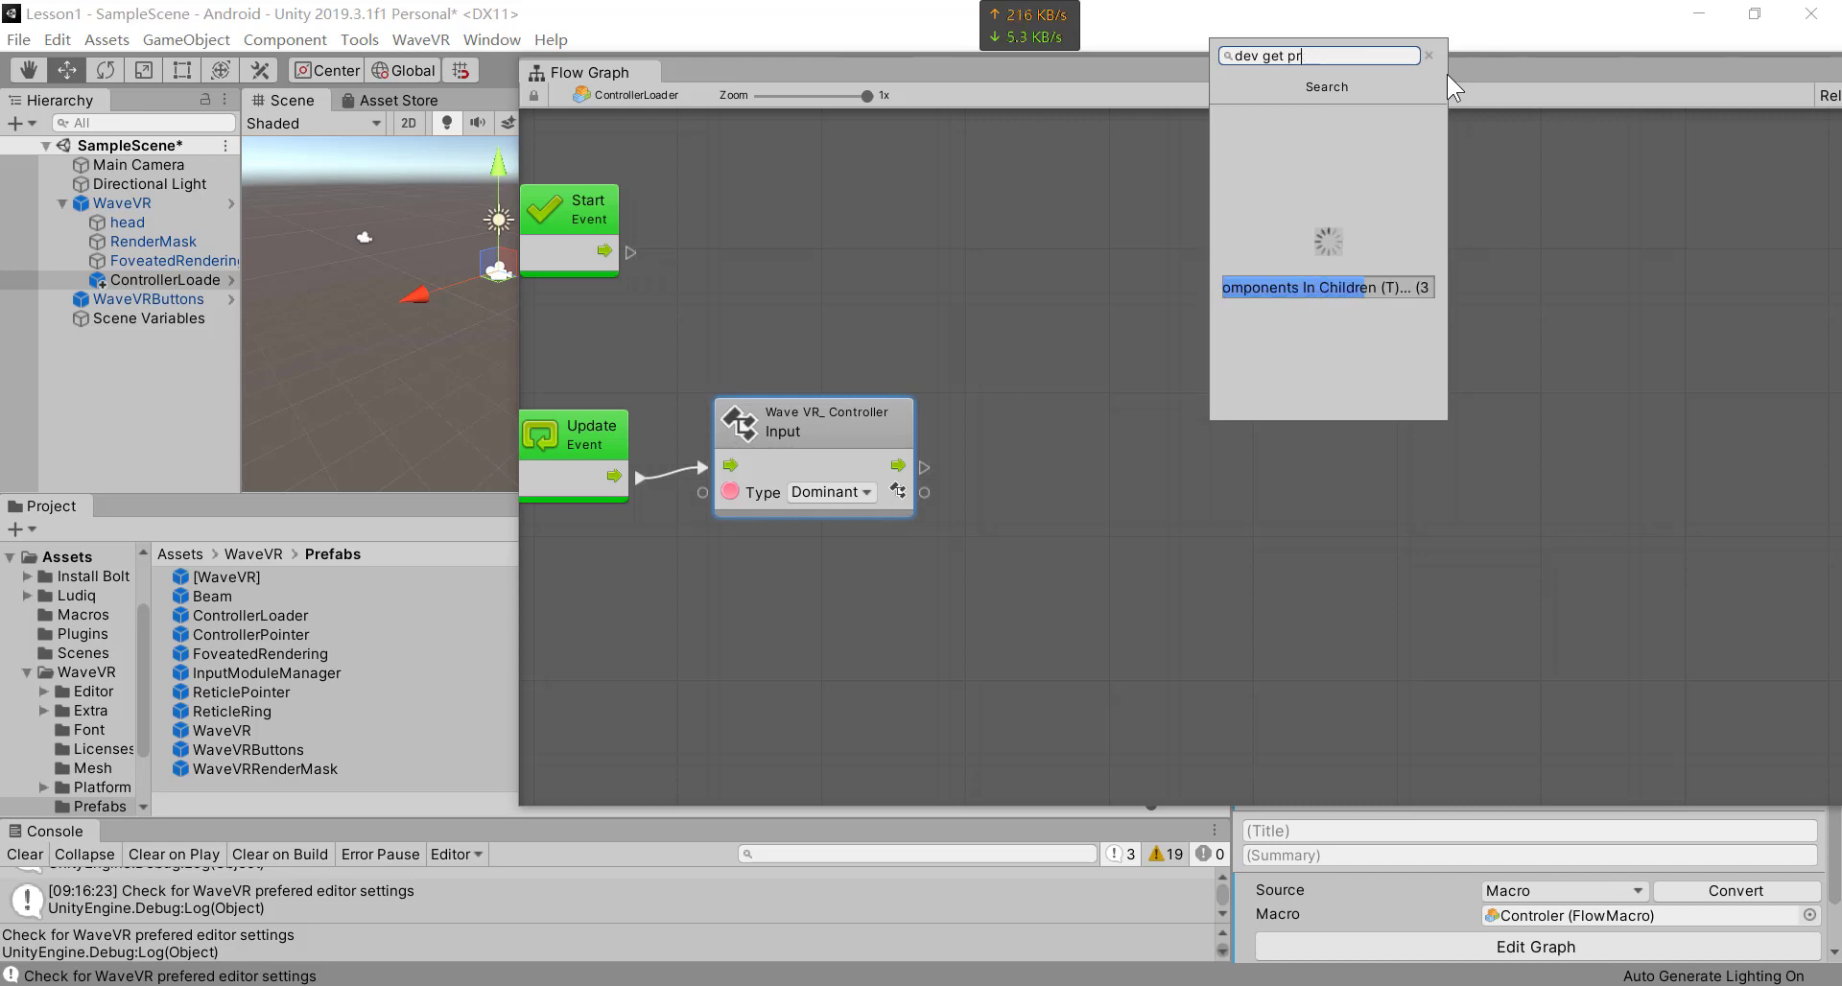
key(BackSpace)
key(BackSpace)
key(BackSpace)
key(BackSpace)
key(BackSpace)
key(BackSpace)
key(BackSpace)
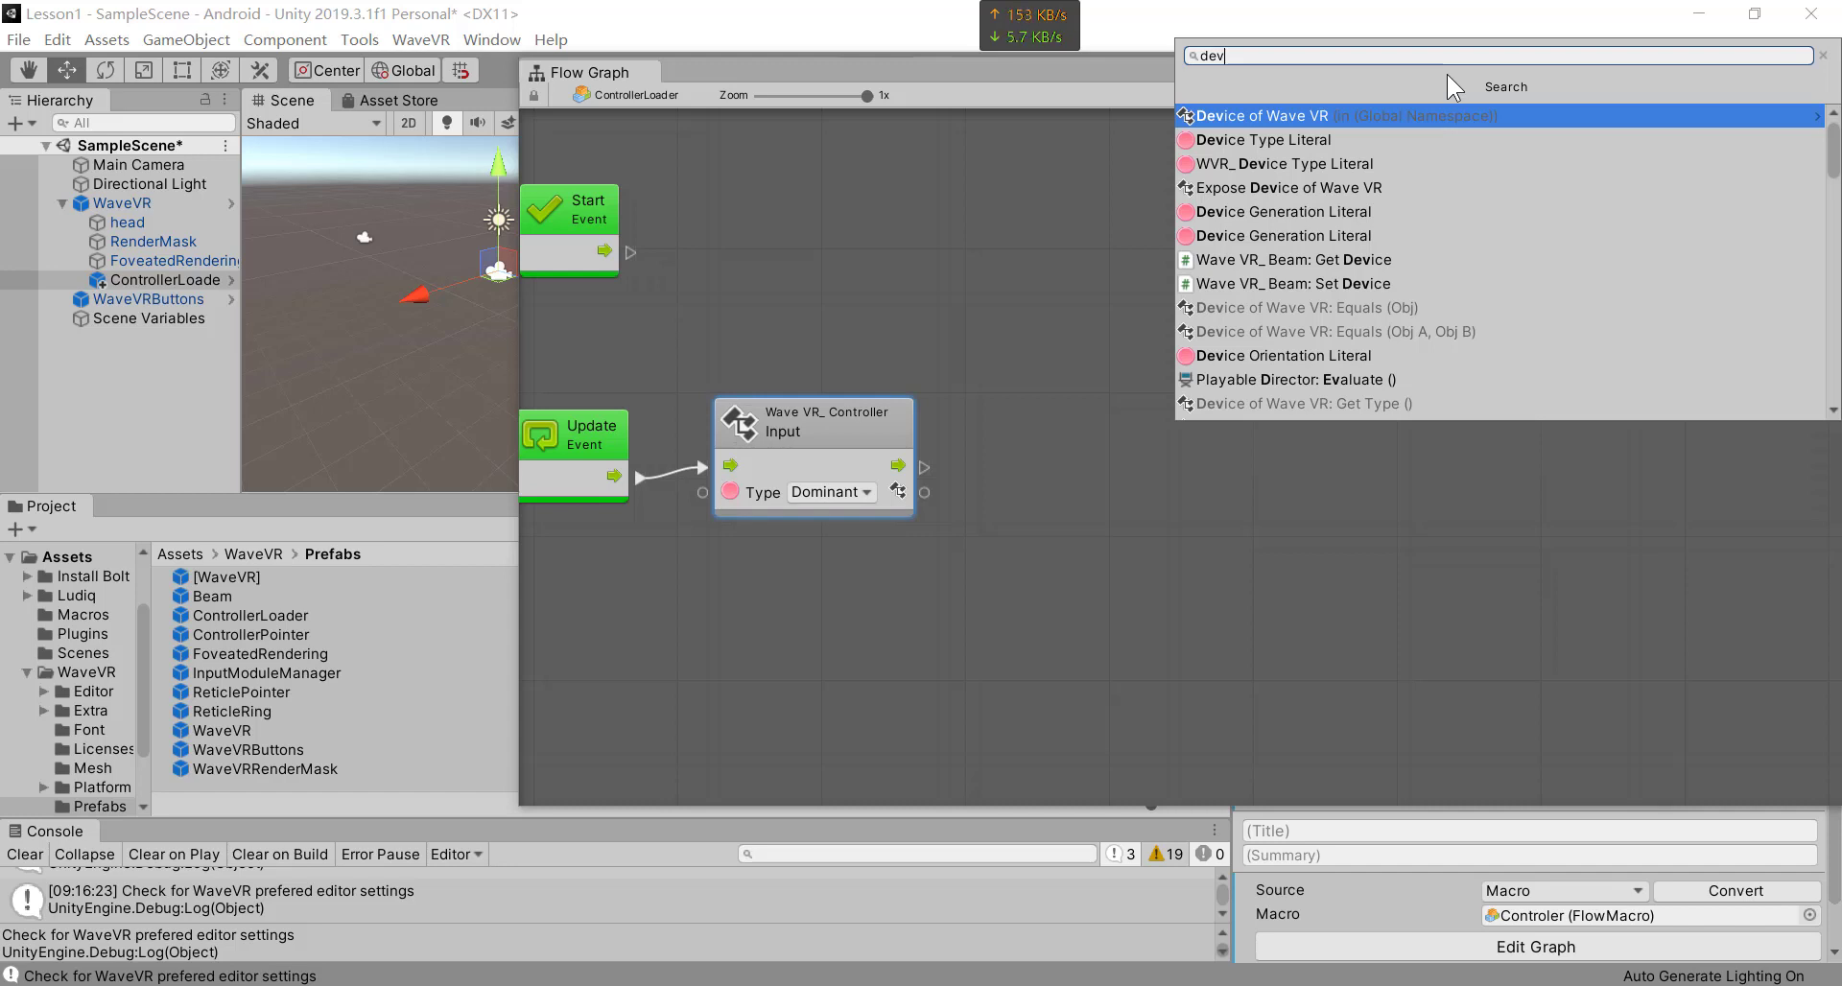
text(con)
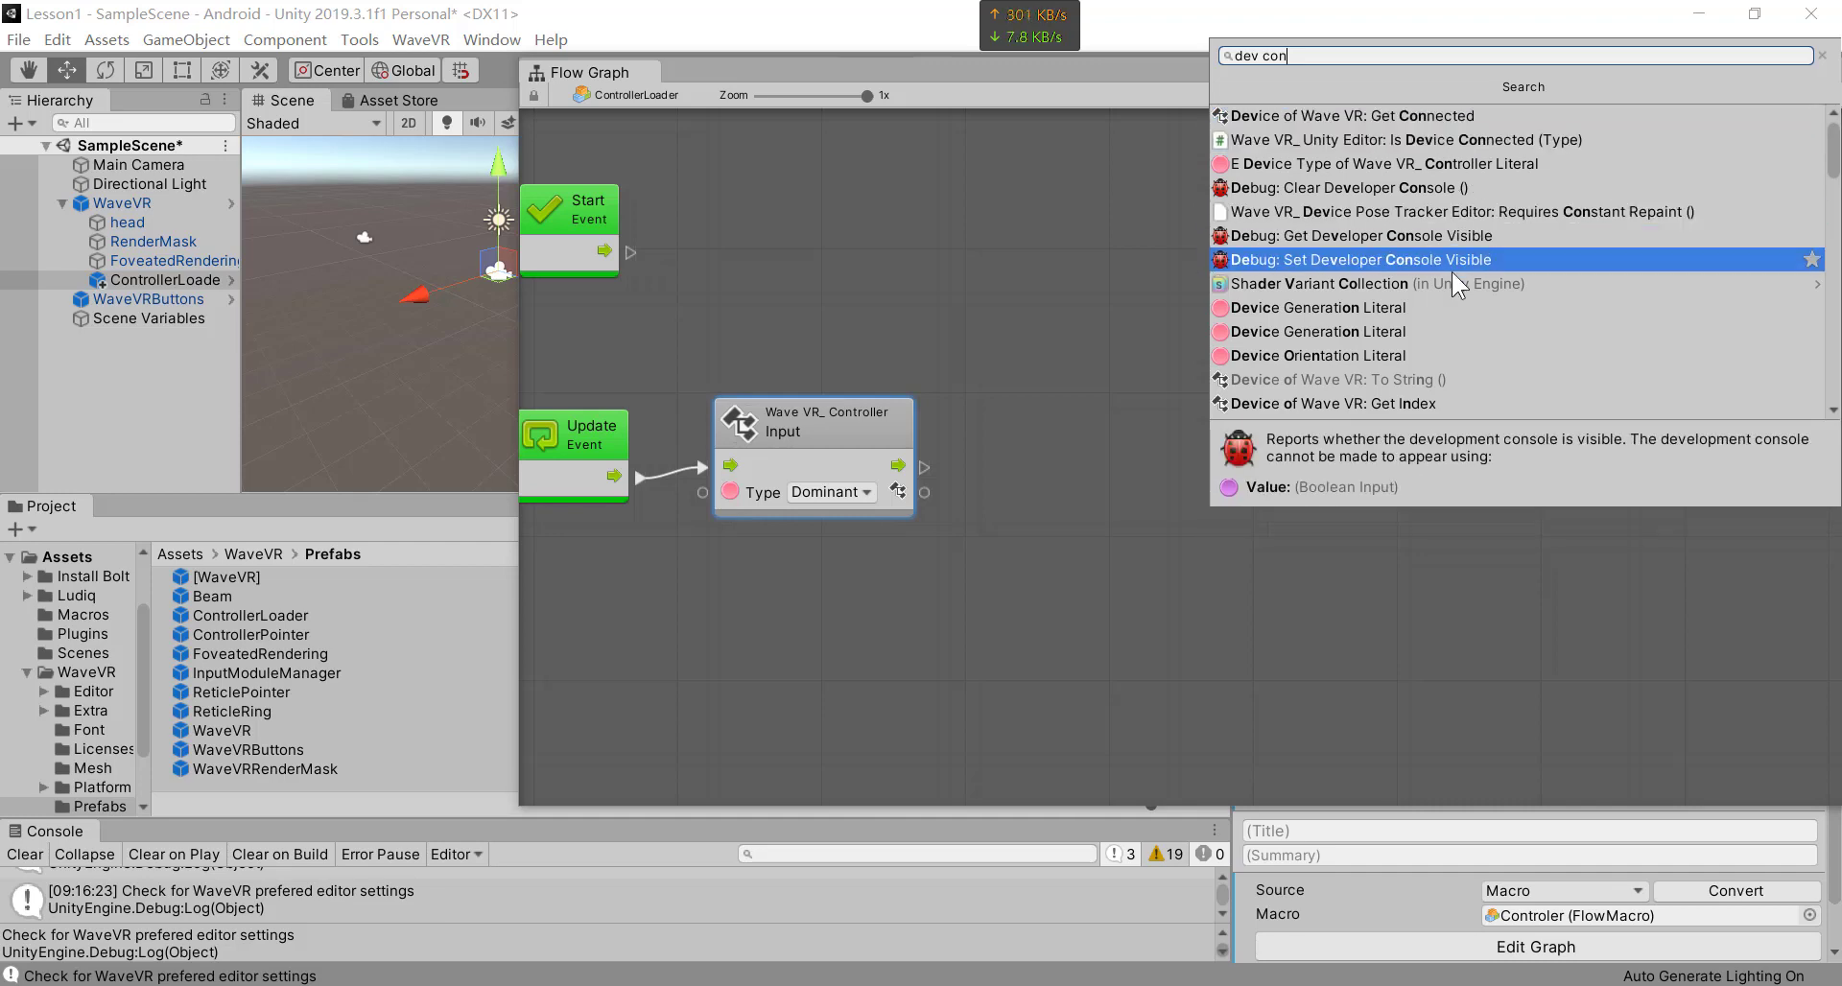
scroll(1452, 272, down, 3)
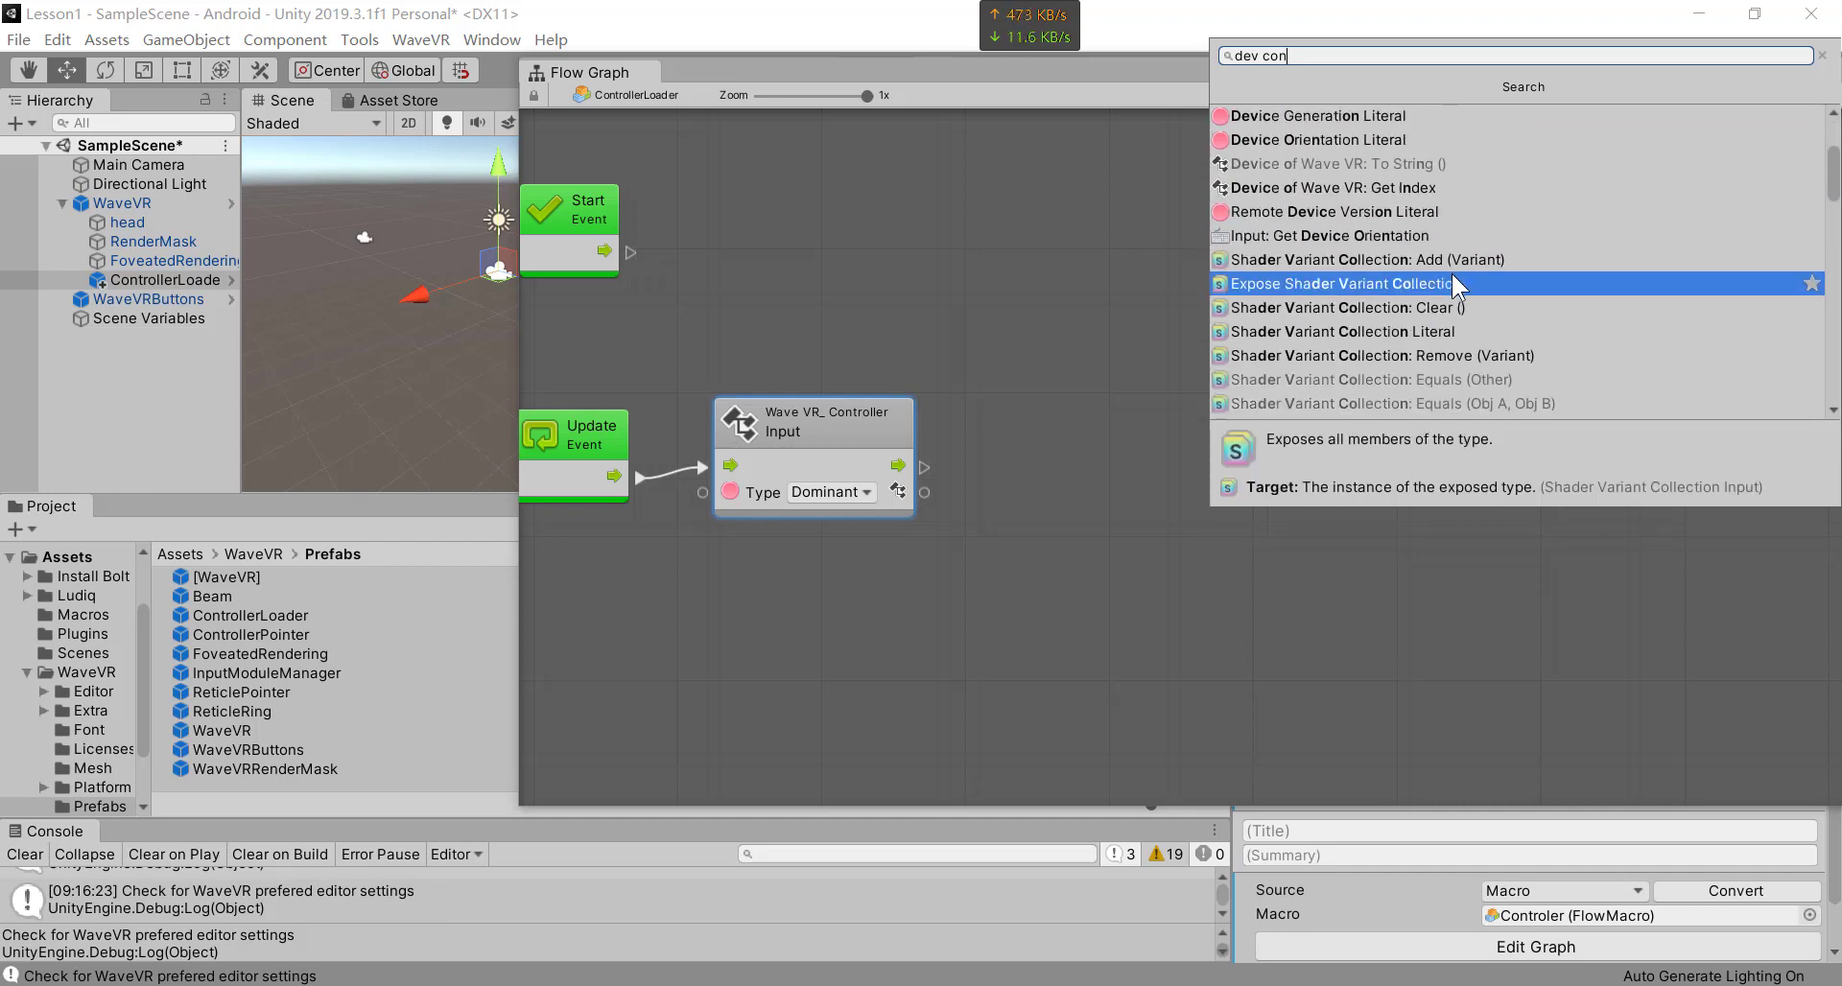
scroll(1452, 273, up, 3)
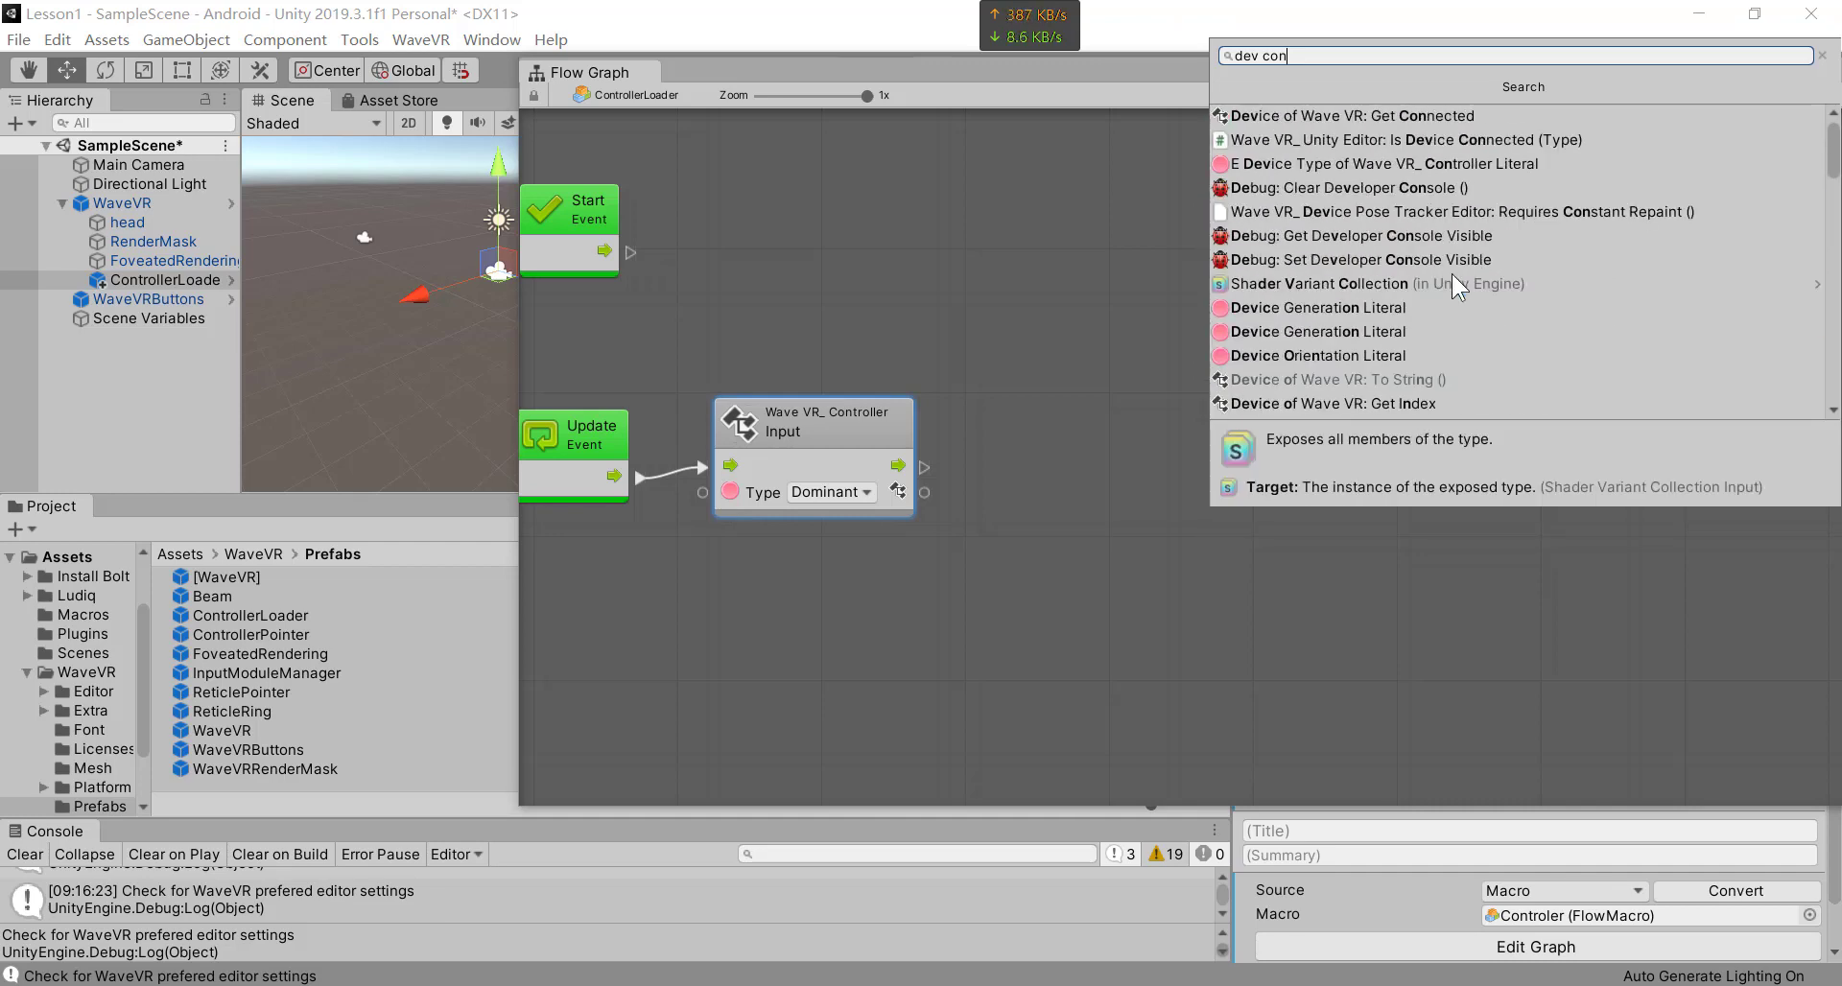
click(1086, 227)
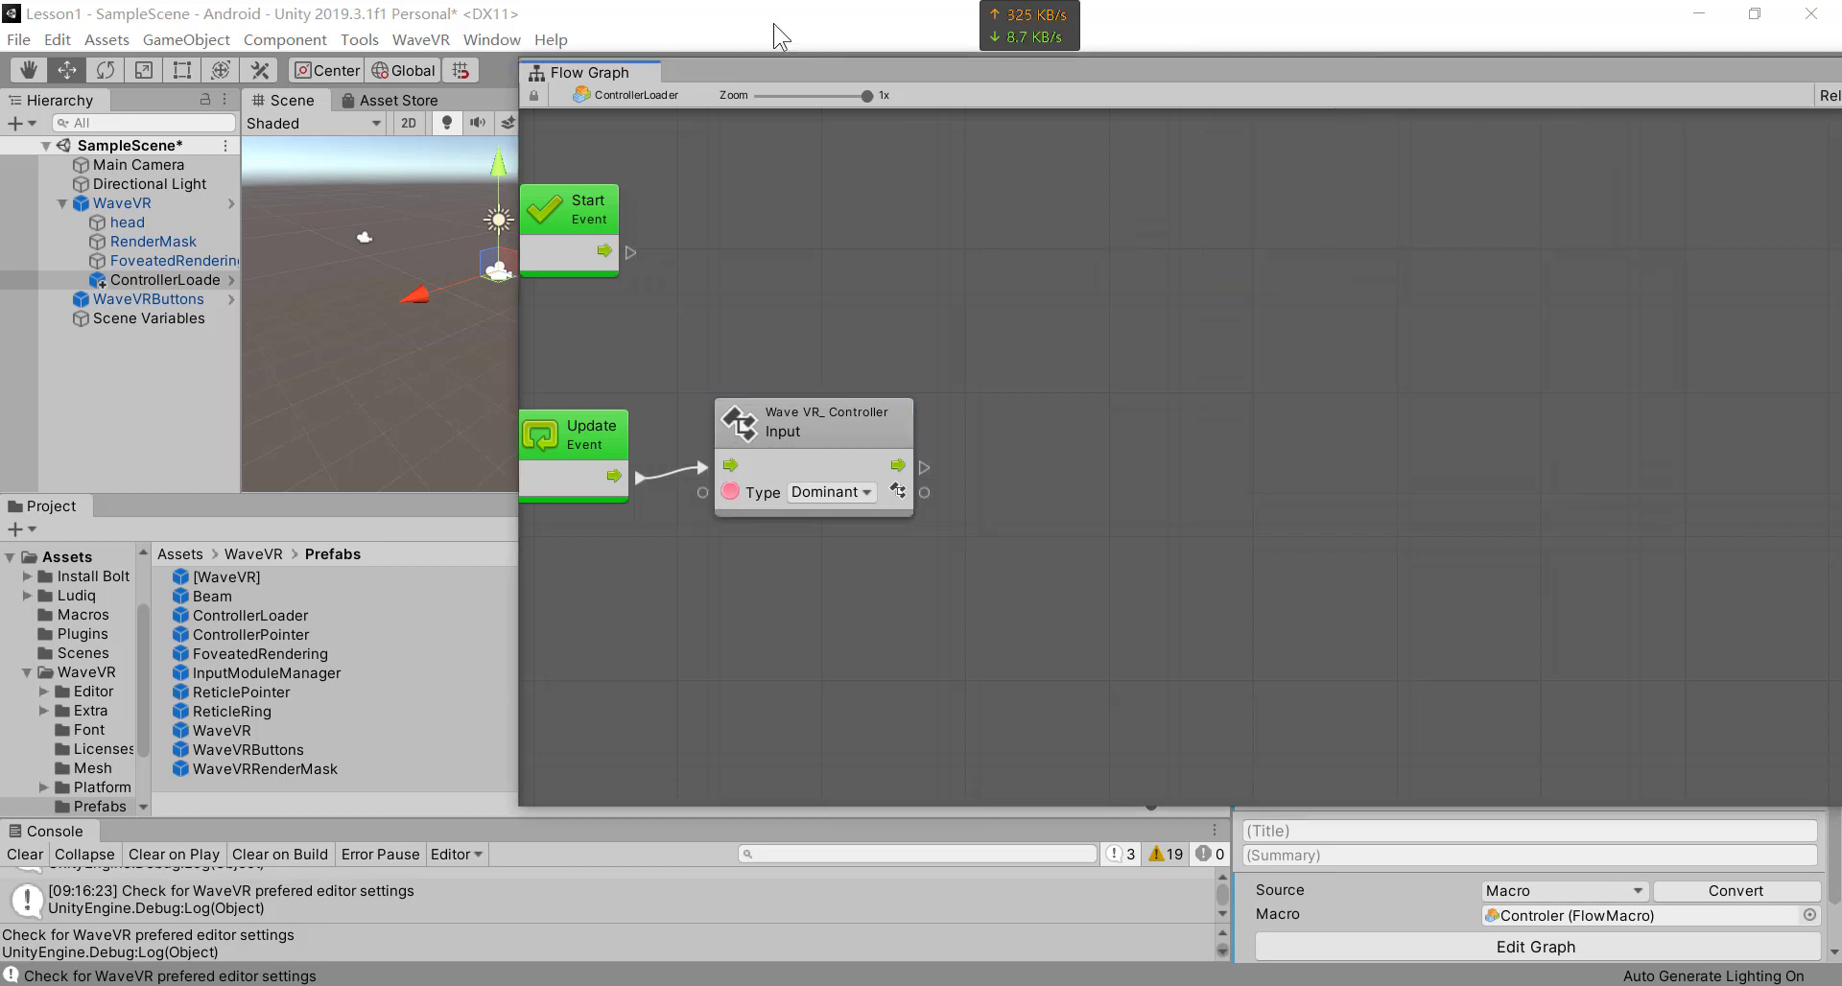
- Start the Bolt Setup Wizard and advance past the naming and assembly options to the end of the type options list
click(357, 39)
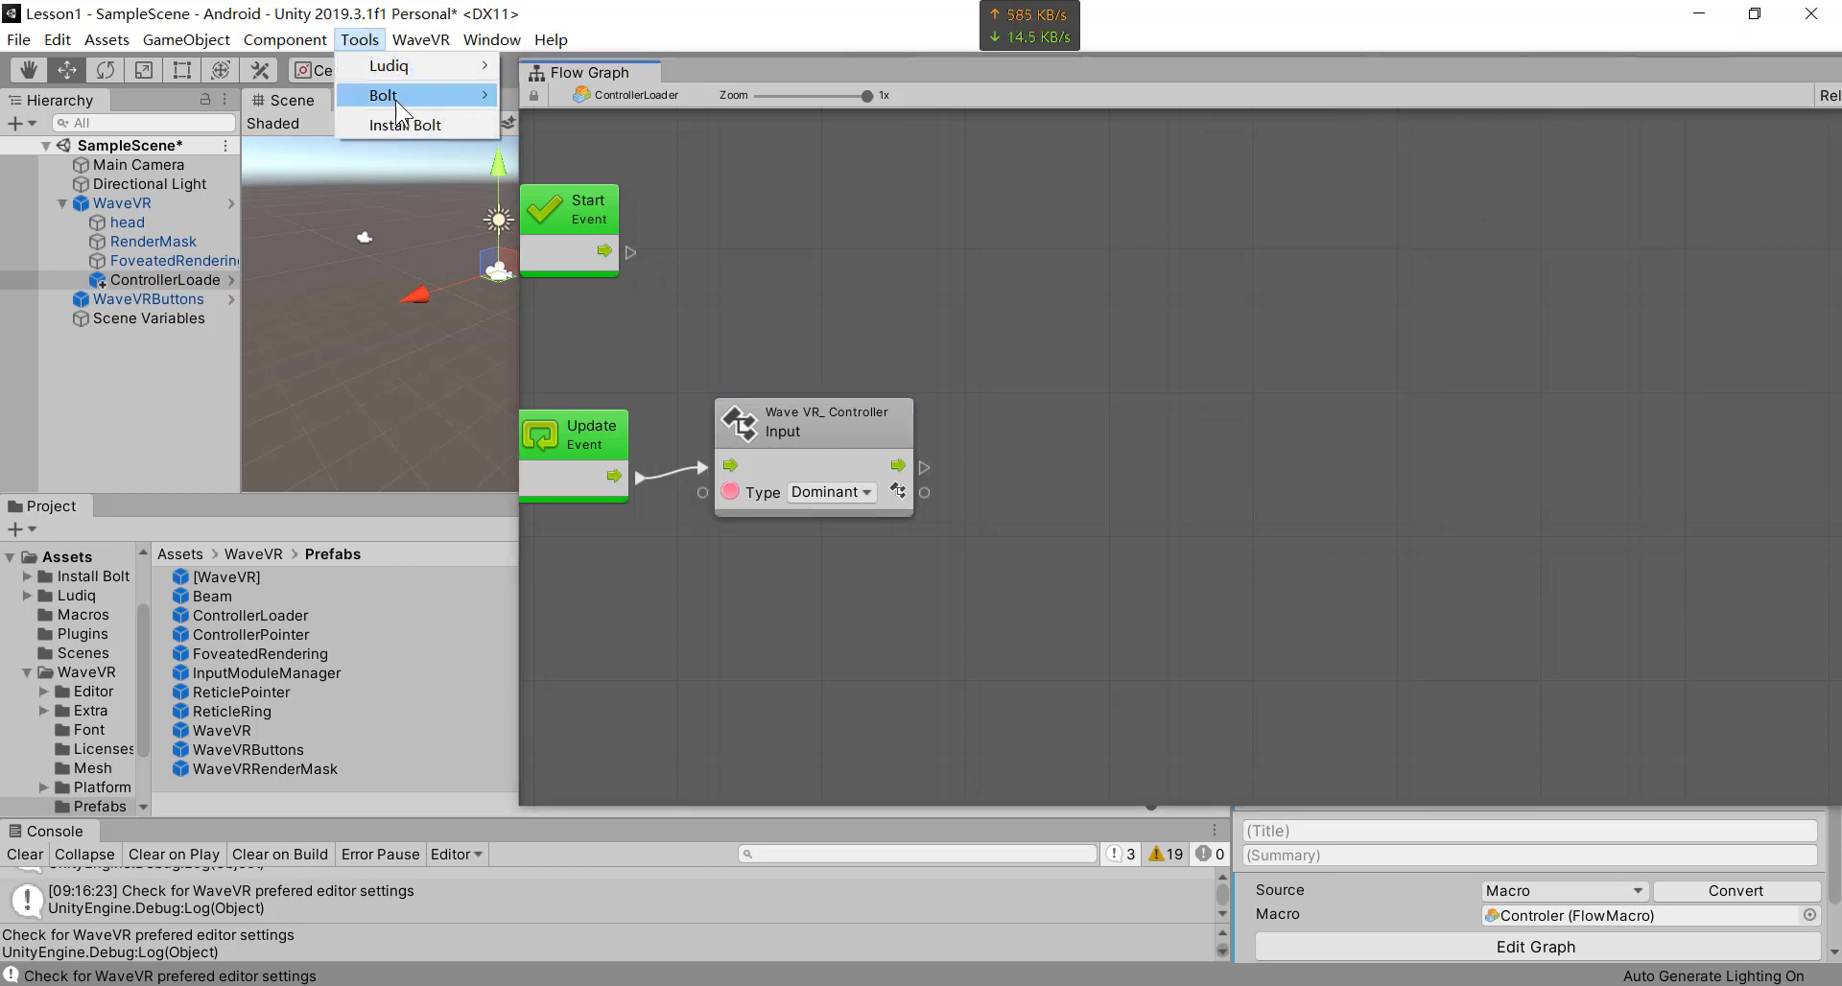
mouse_move(394, 96)
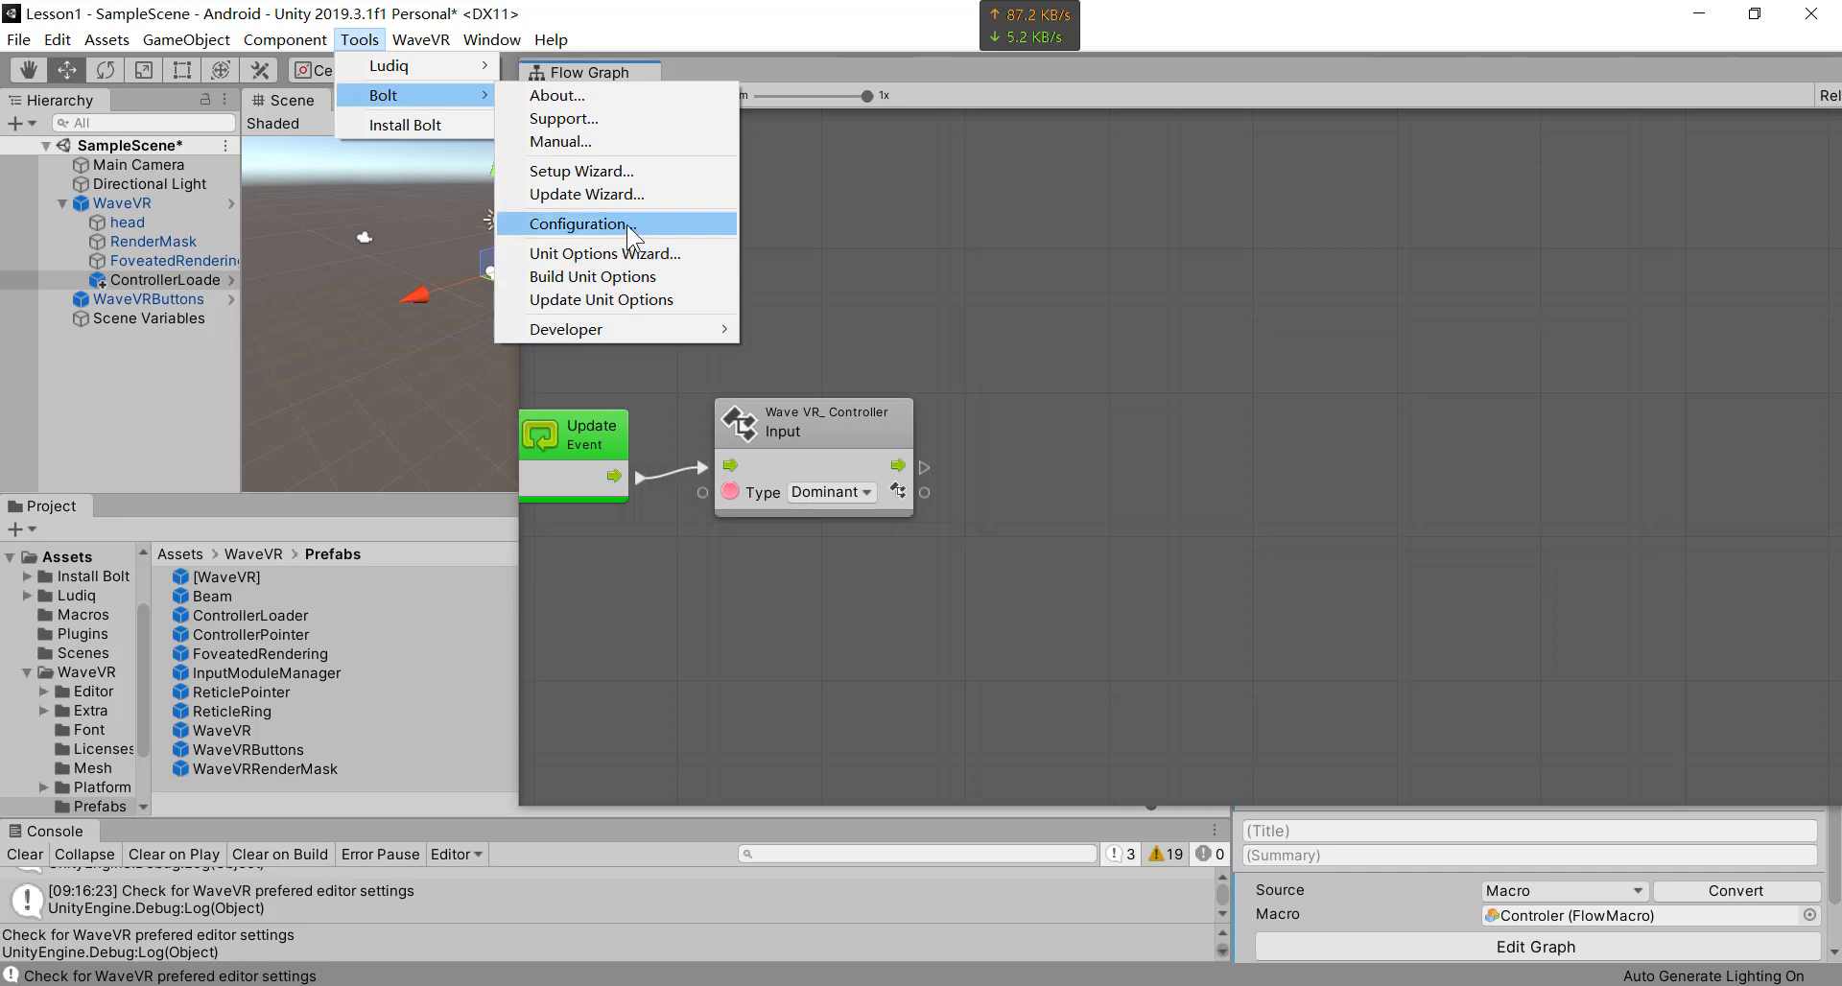
click(630, 178)
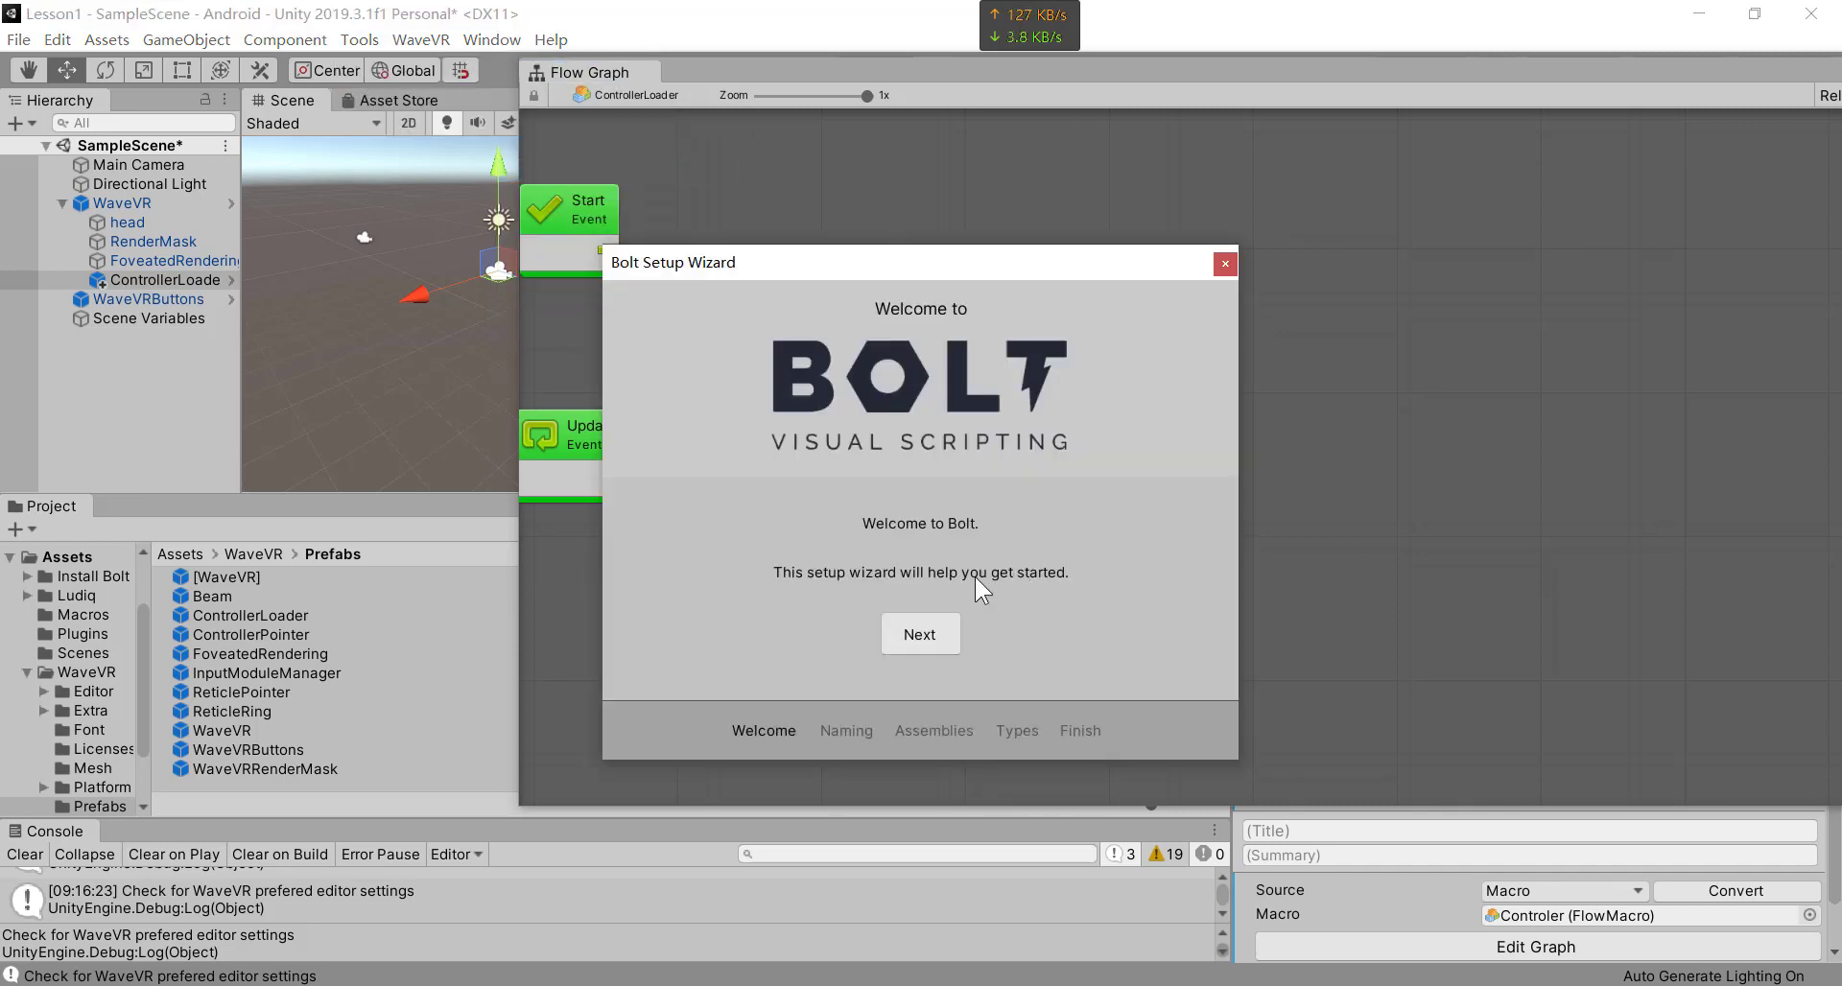
click(935, 630)
click(828, 480)
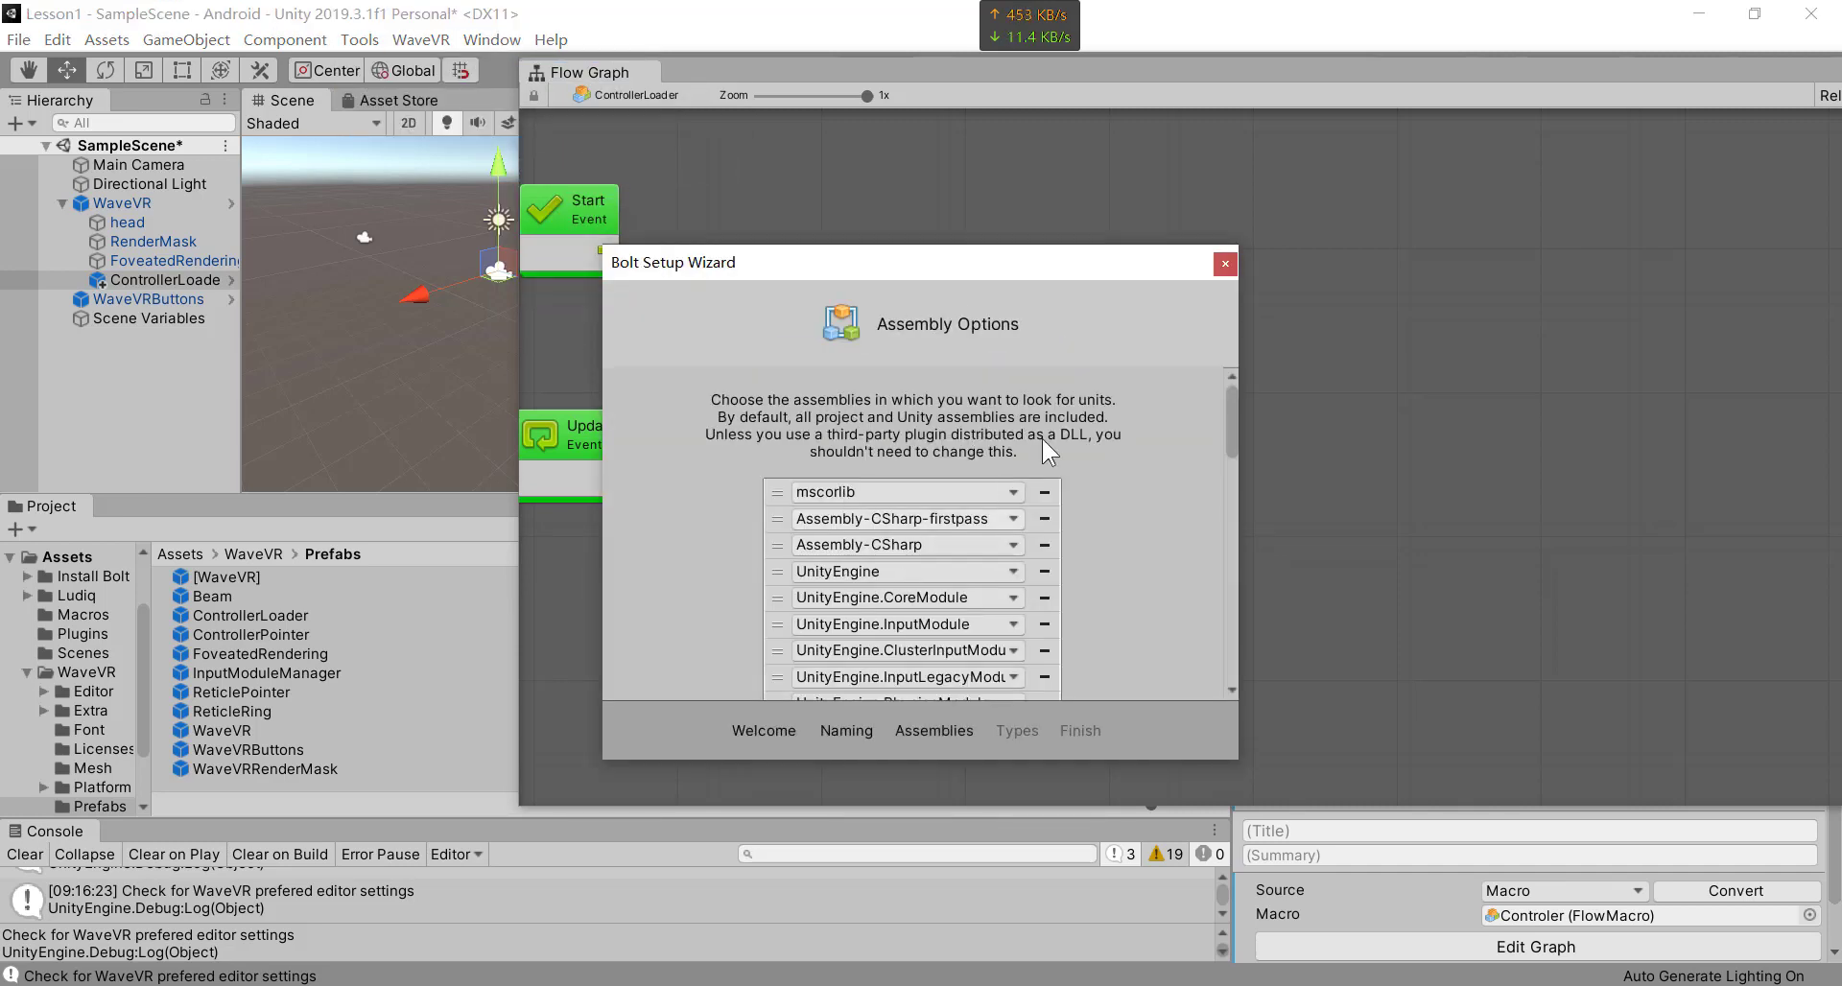
scroll(1055, 470, down, 10)
scroll(1056, 470, down, 5)
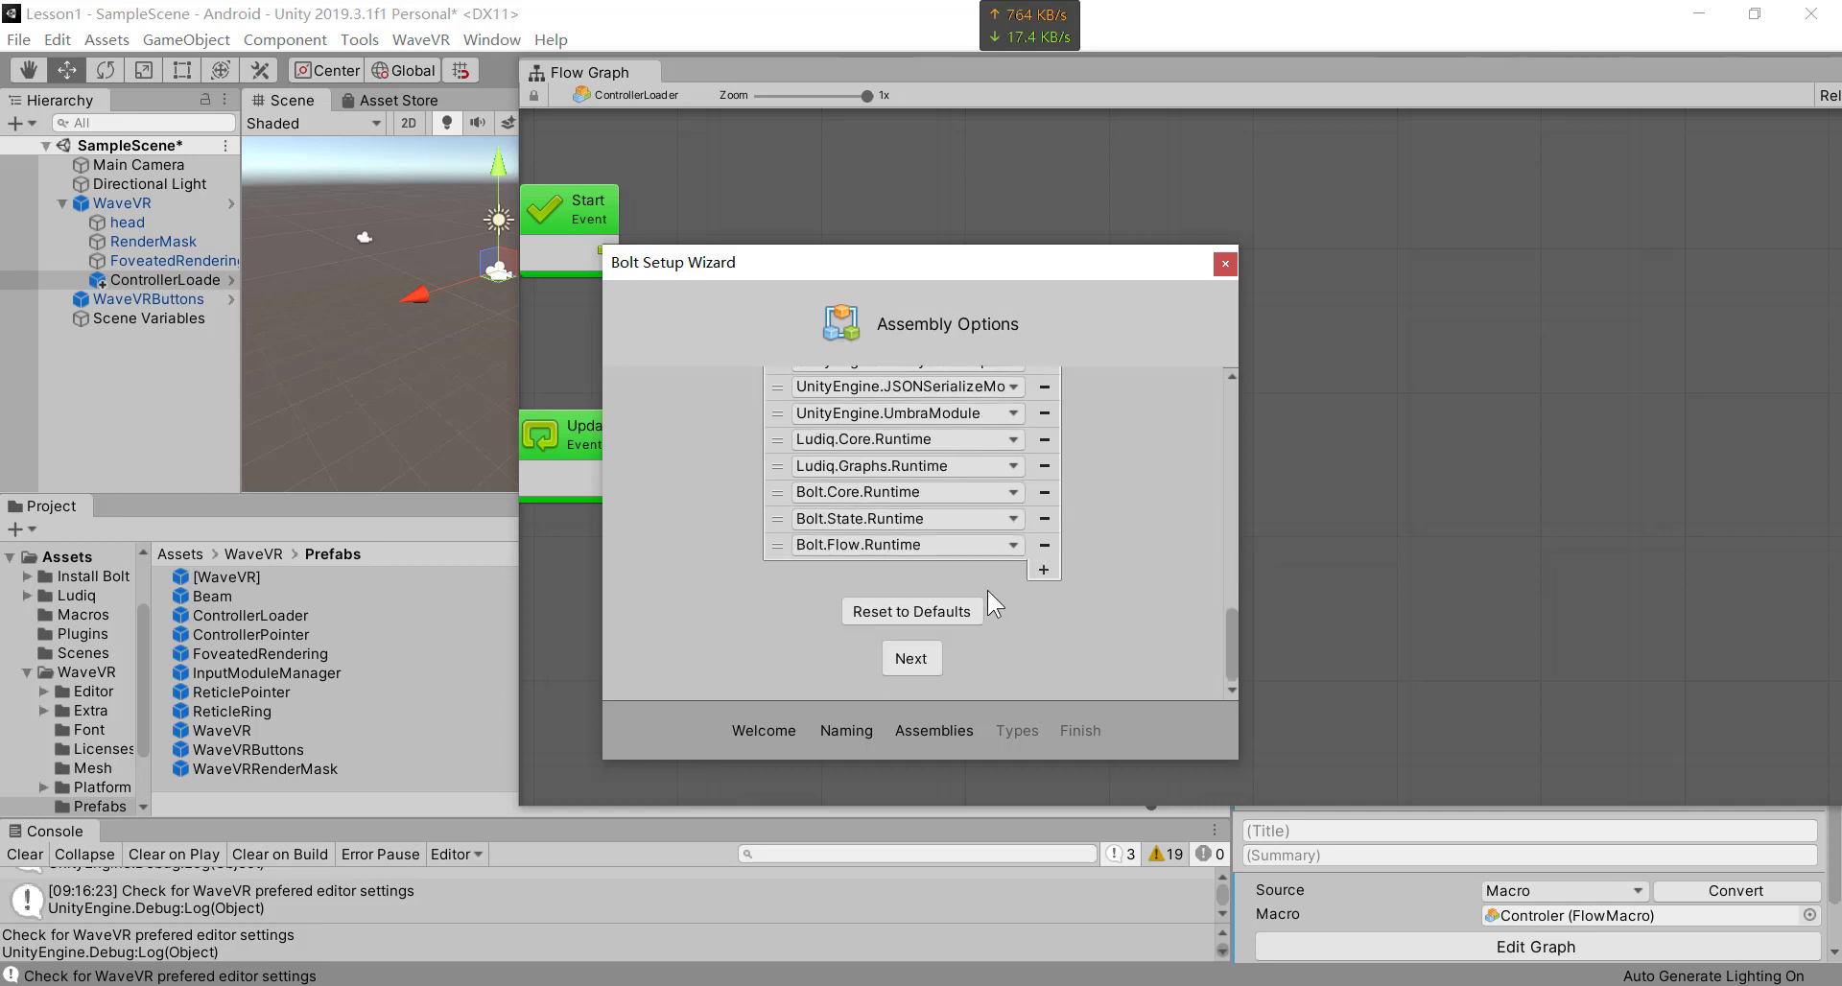
click(910, 660)
scroll(1135, 407, down, 4)
scroll(1137, 408, down, 10)
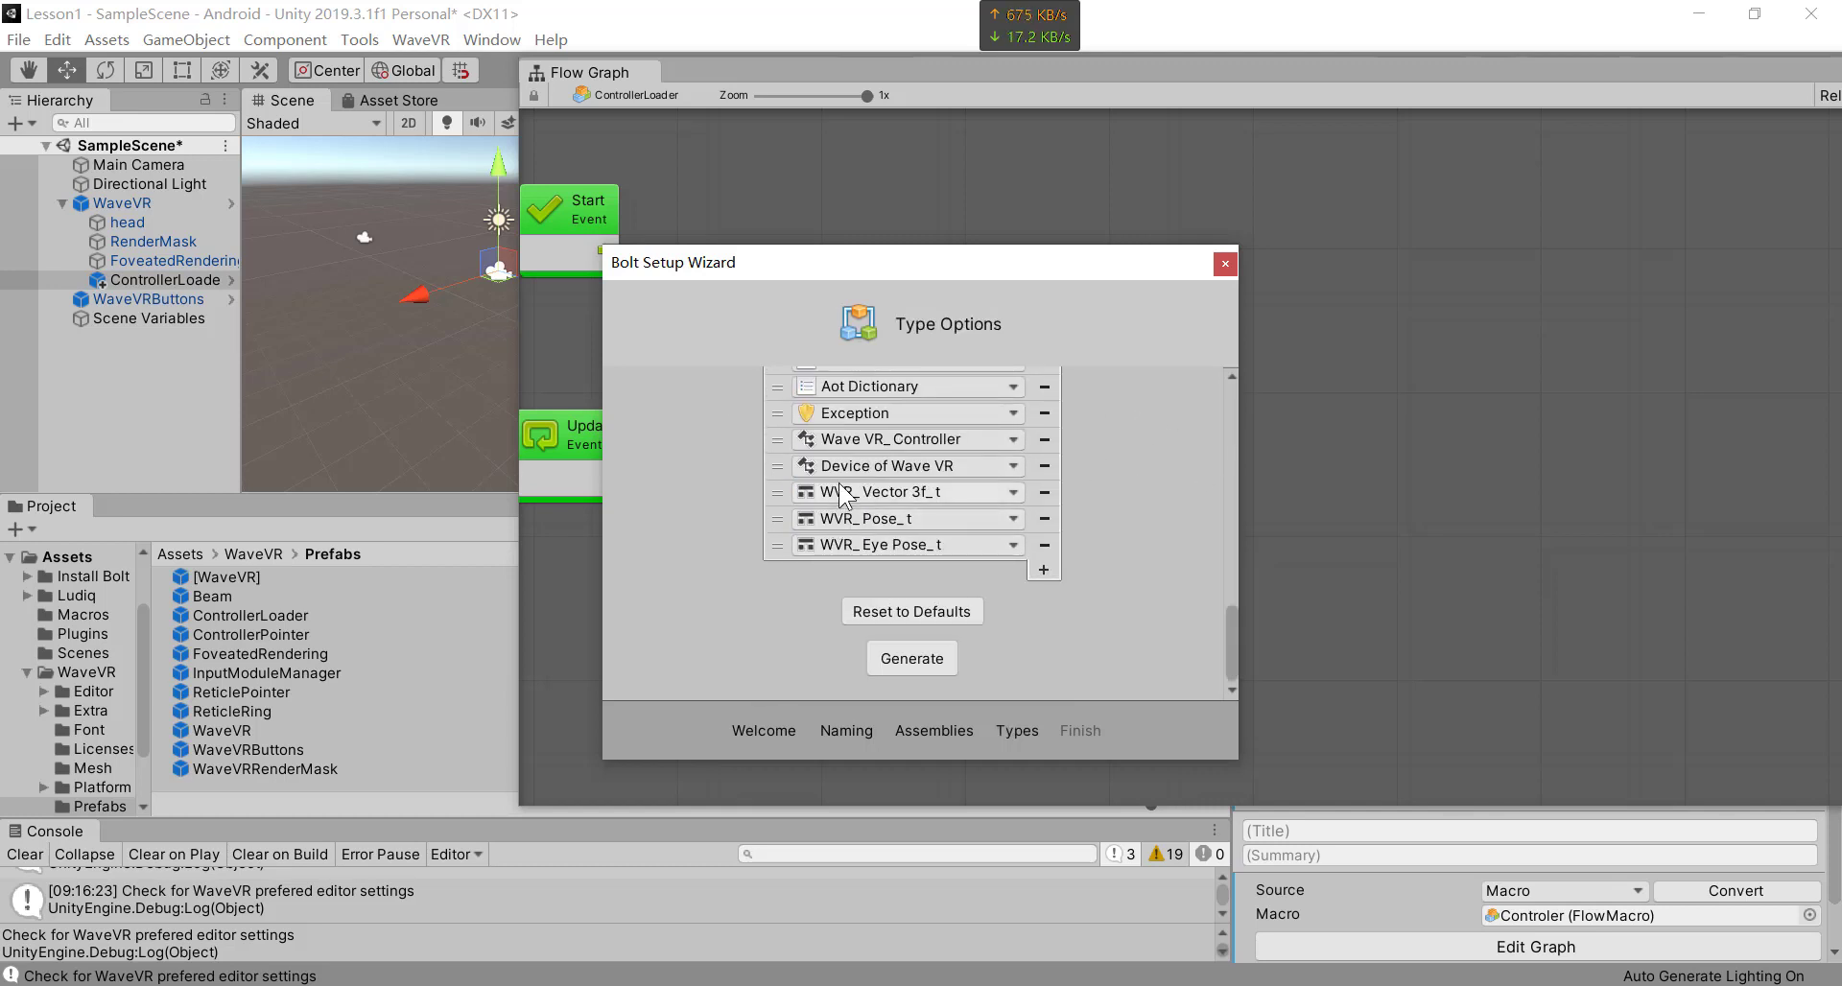
- Add the Device of Wave VR_Controller type to the type options, generate the units and close the wizard
click(1043, 569)
click(911, 570)
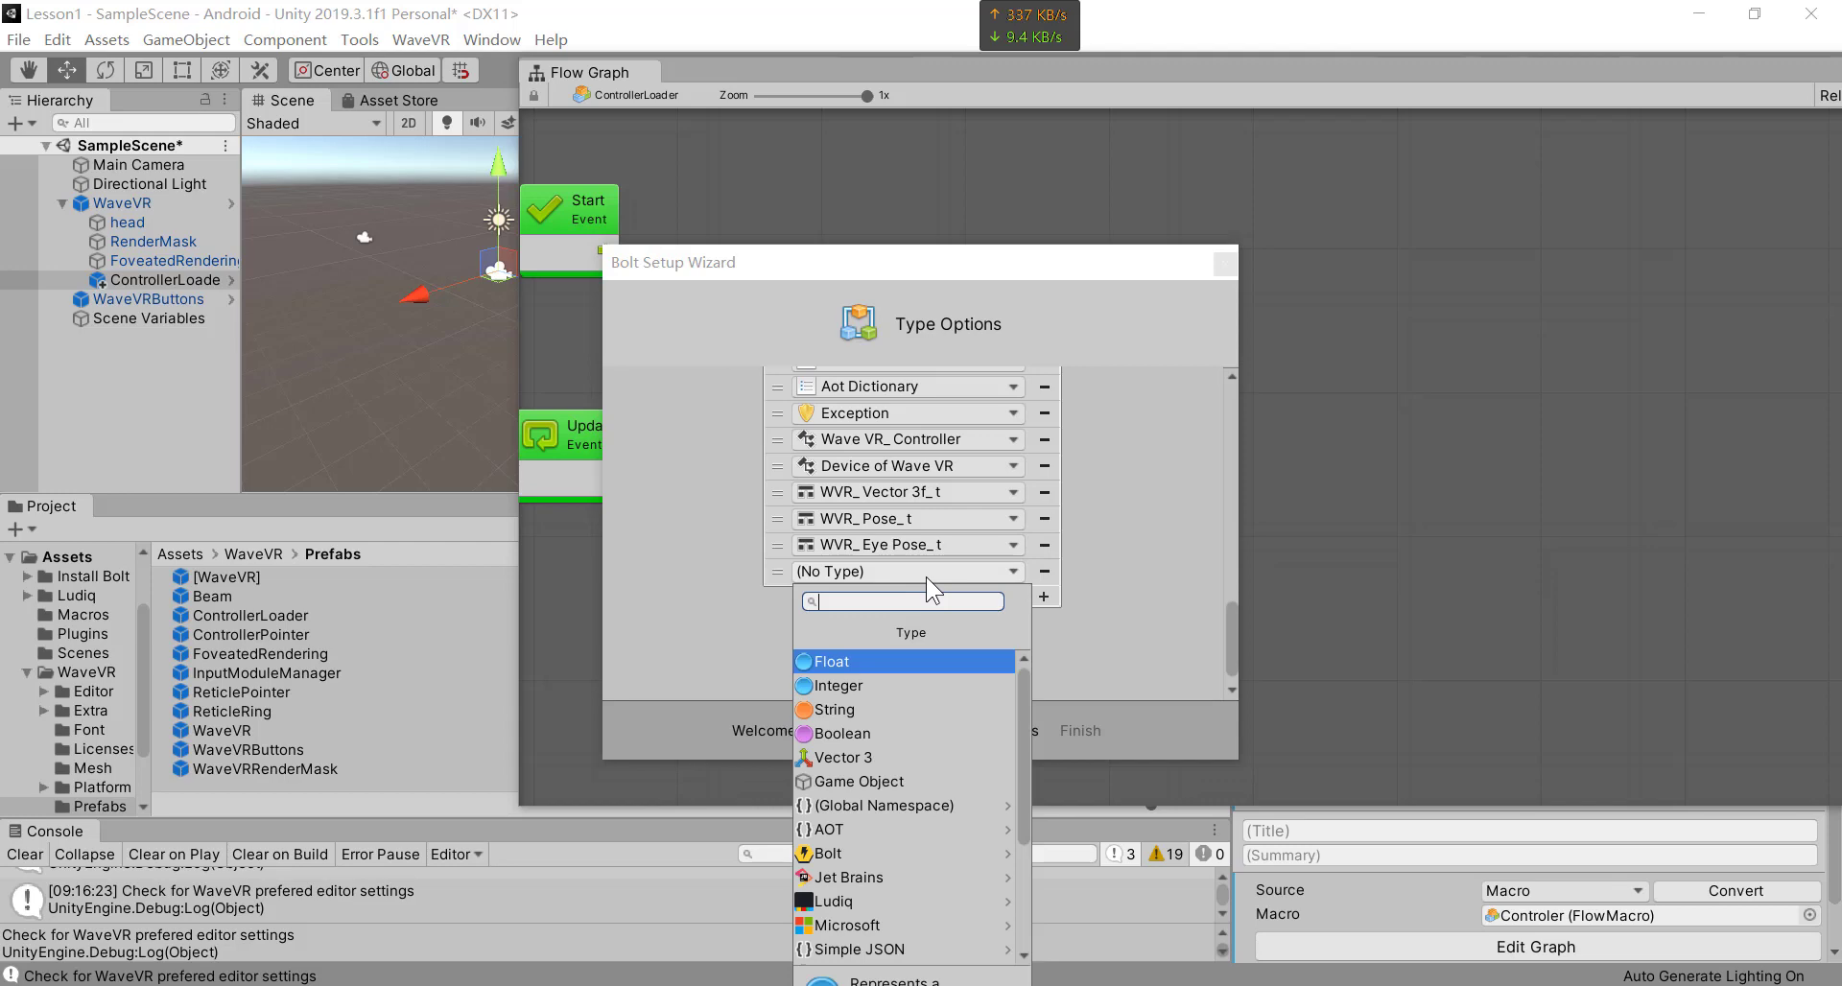
text(devic )
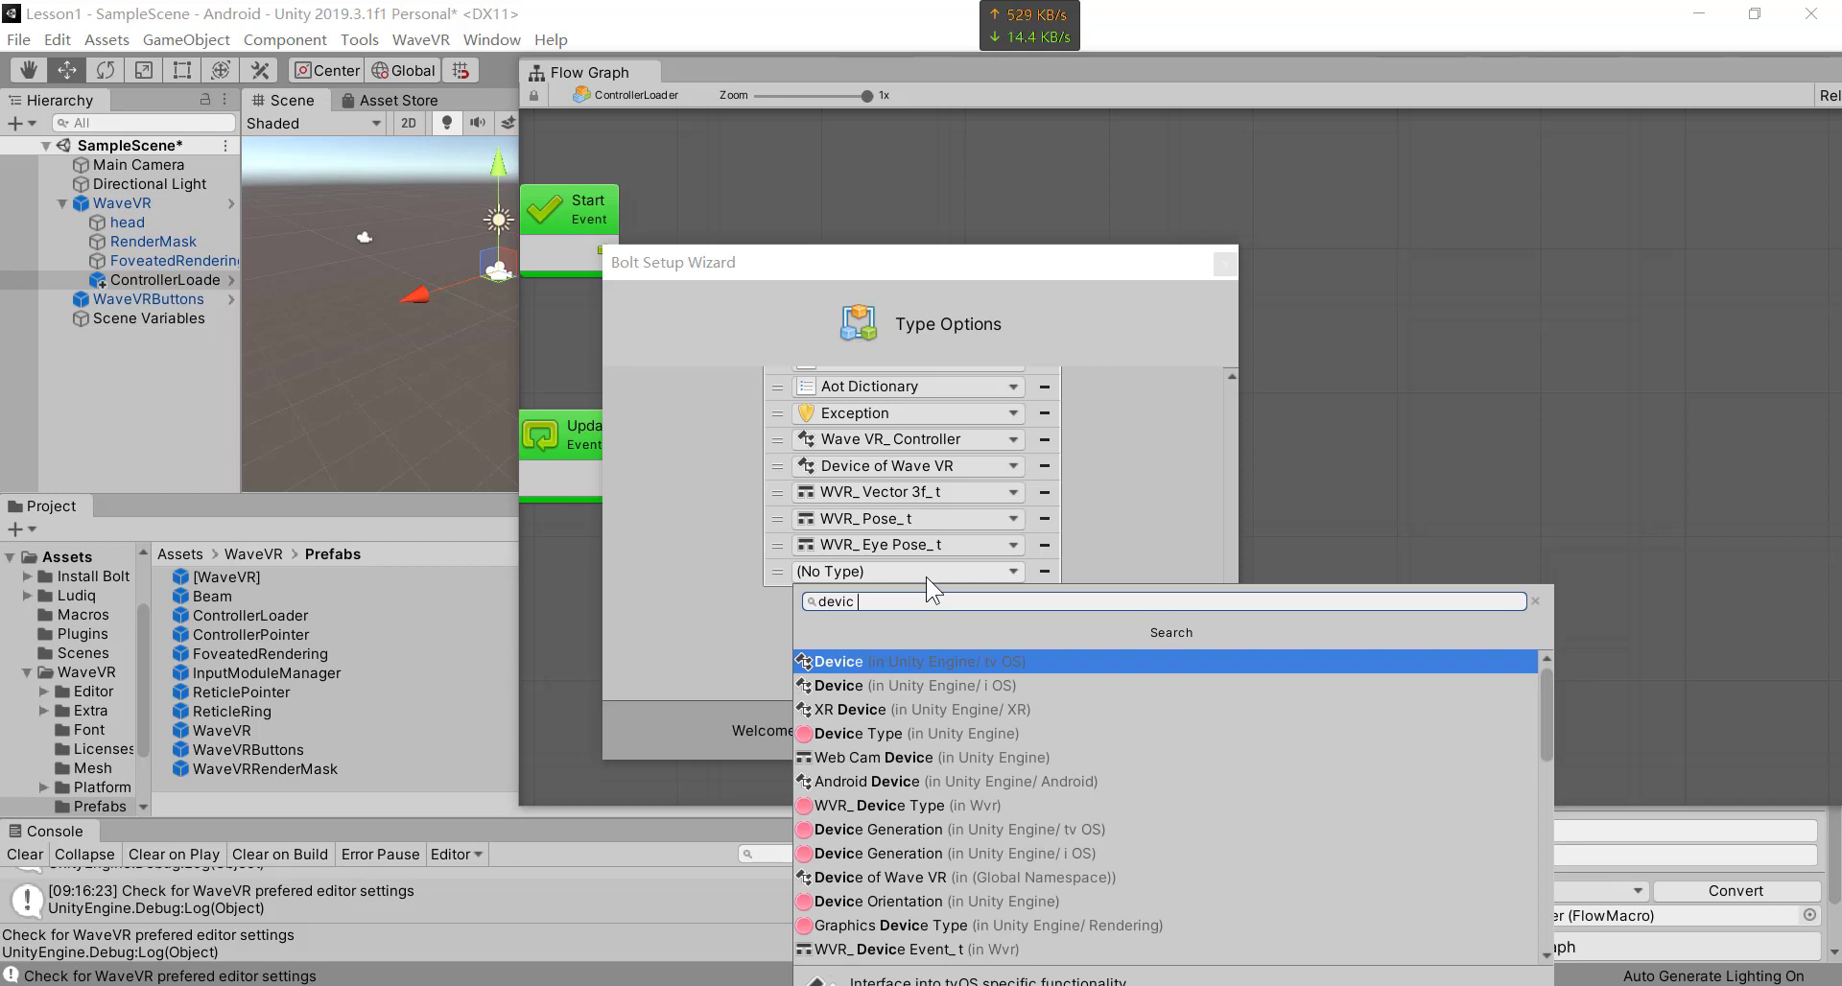
text(vr c)
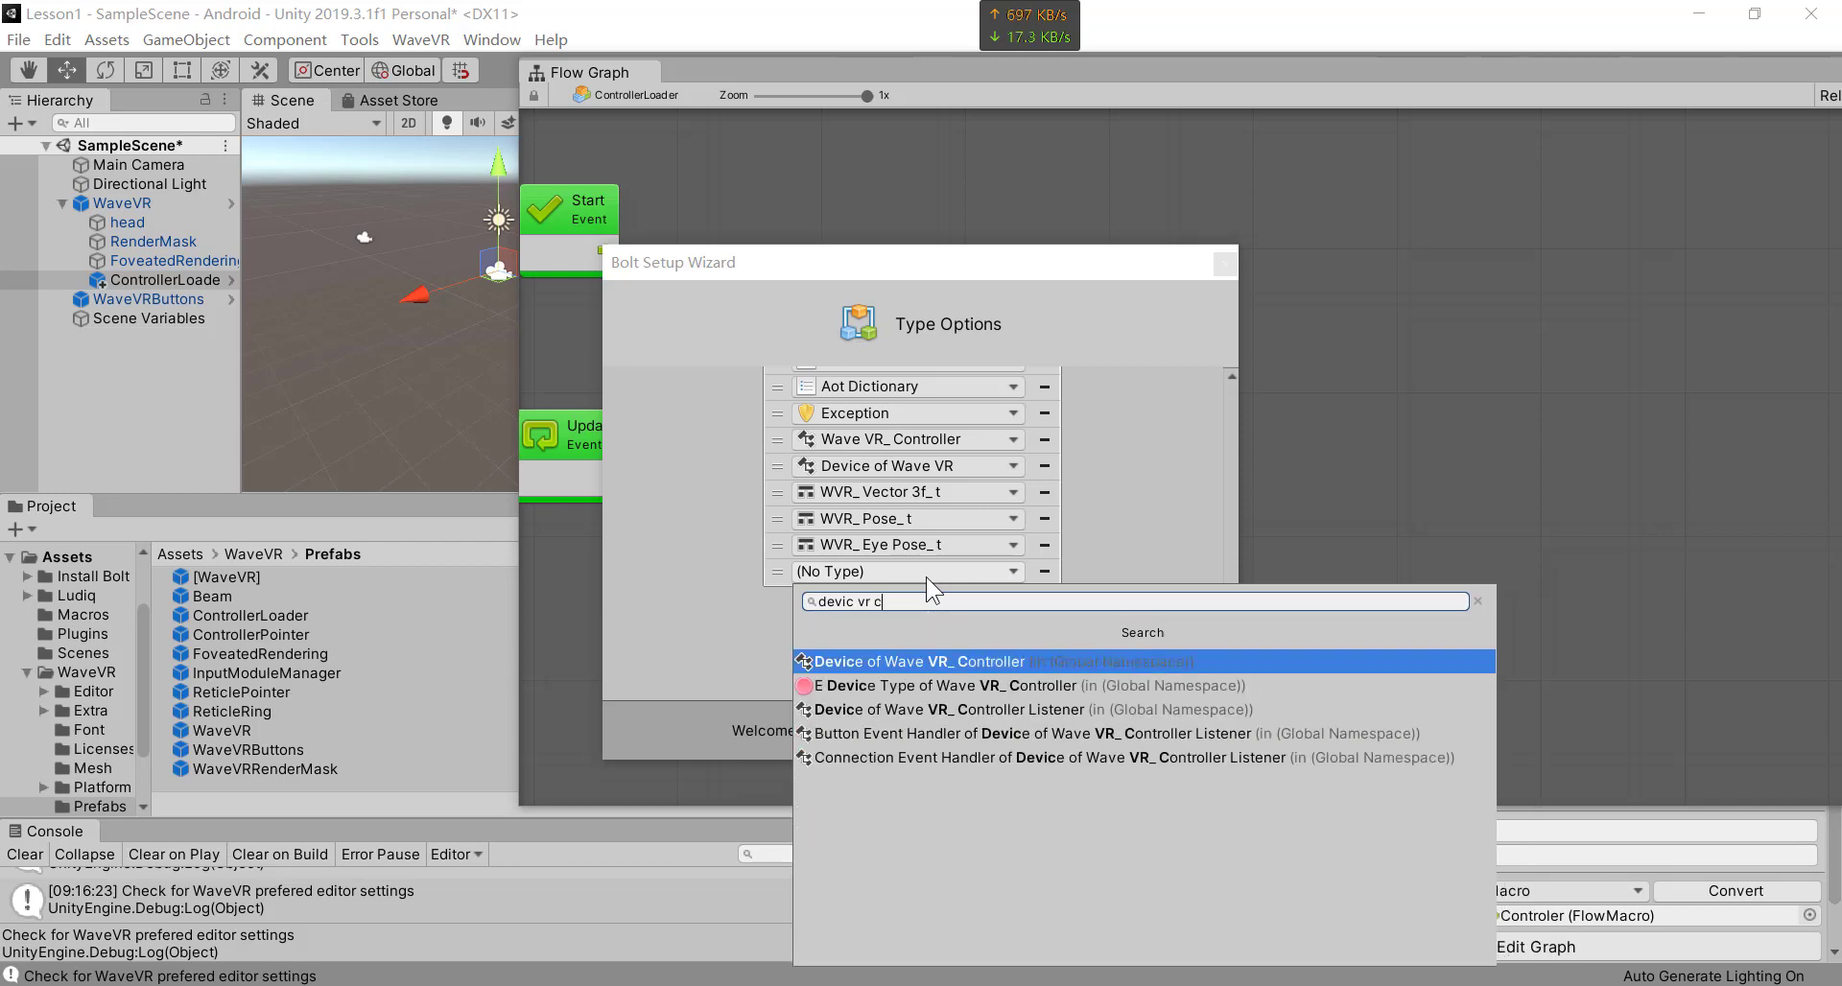
click(1004, 660)
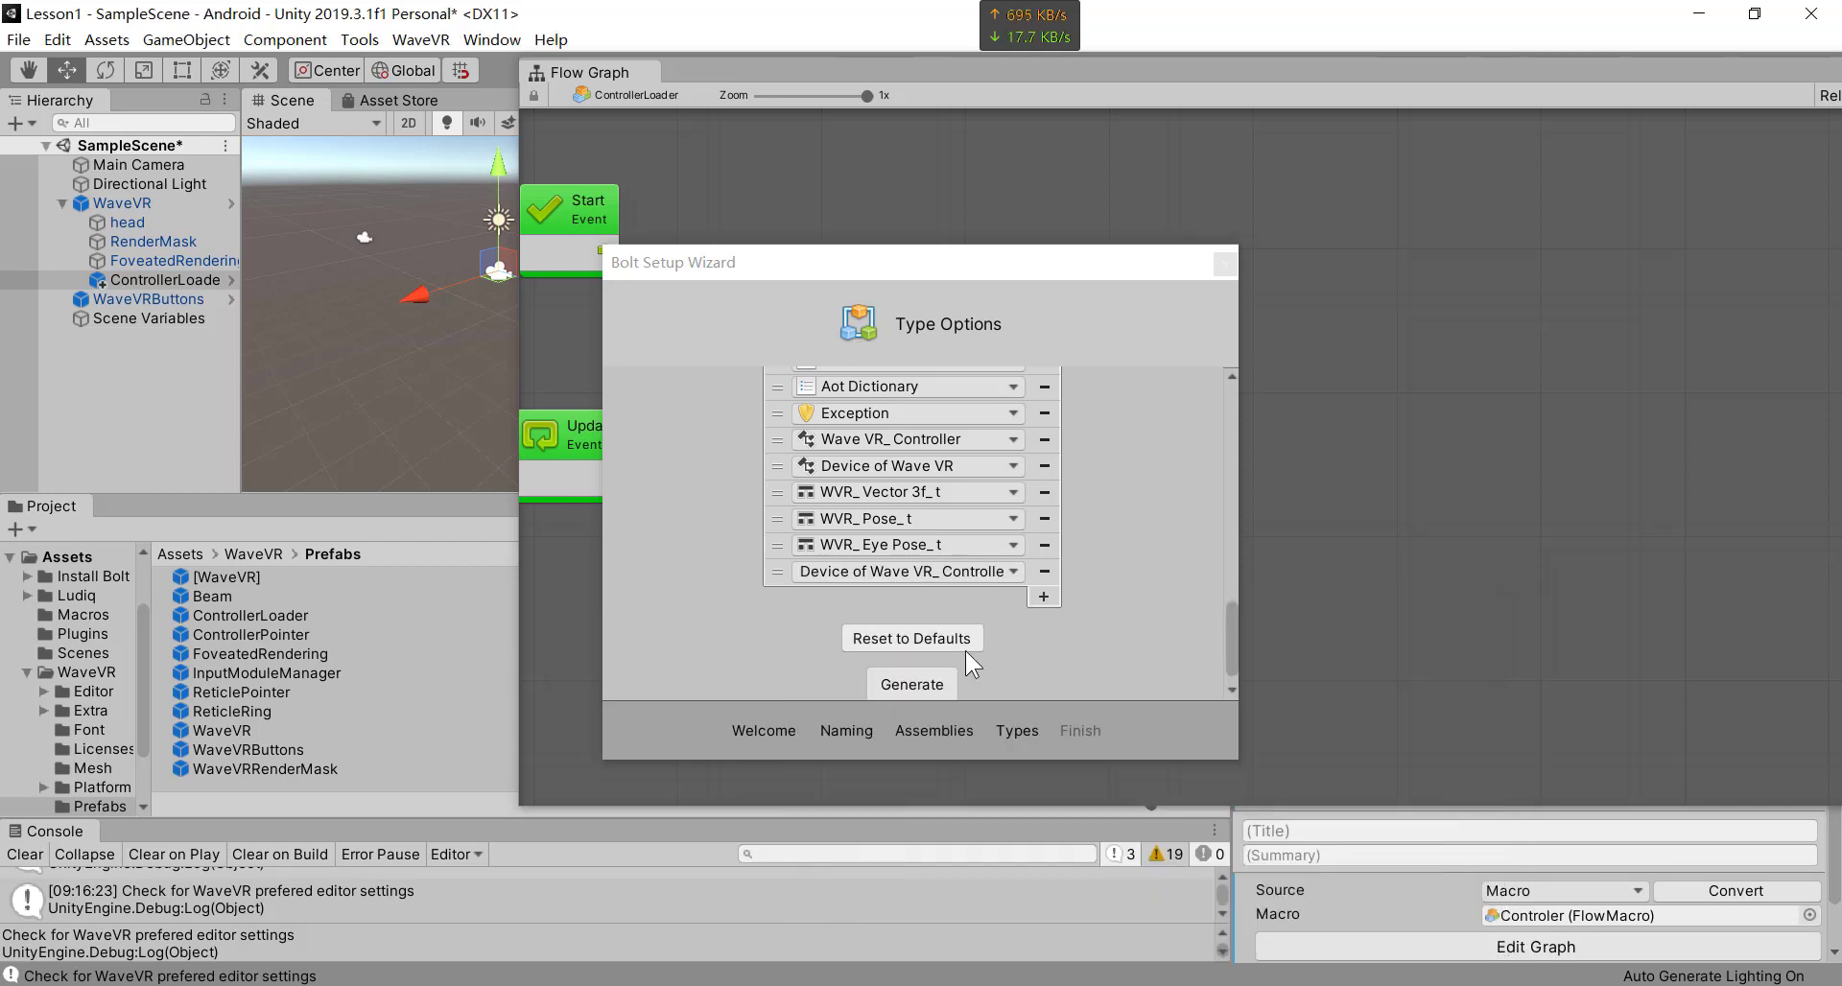
click(914, 685)
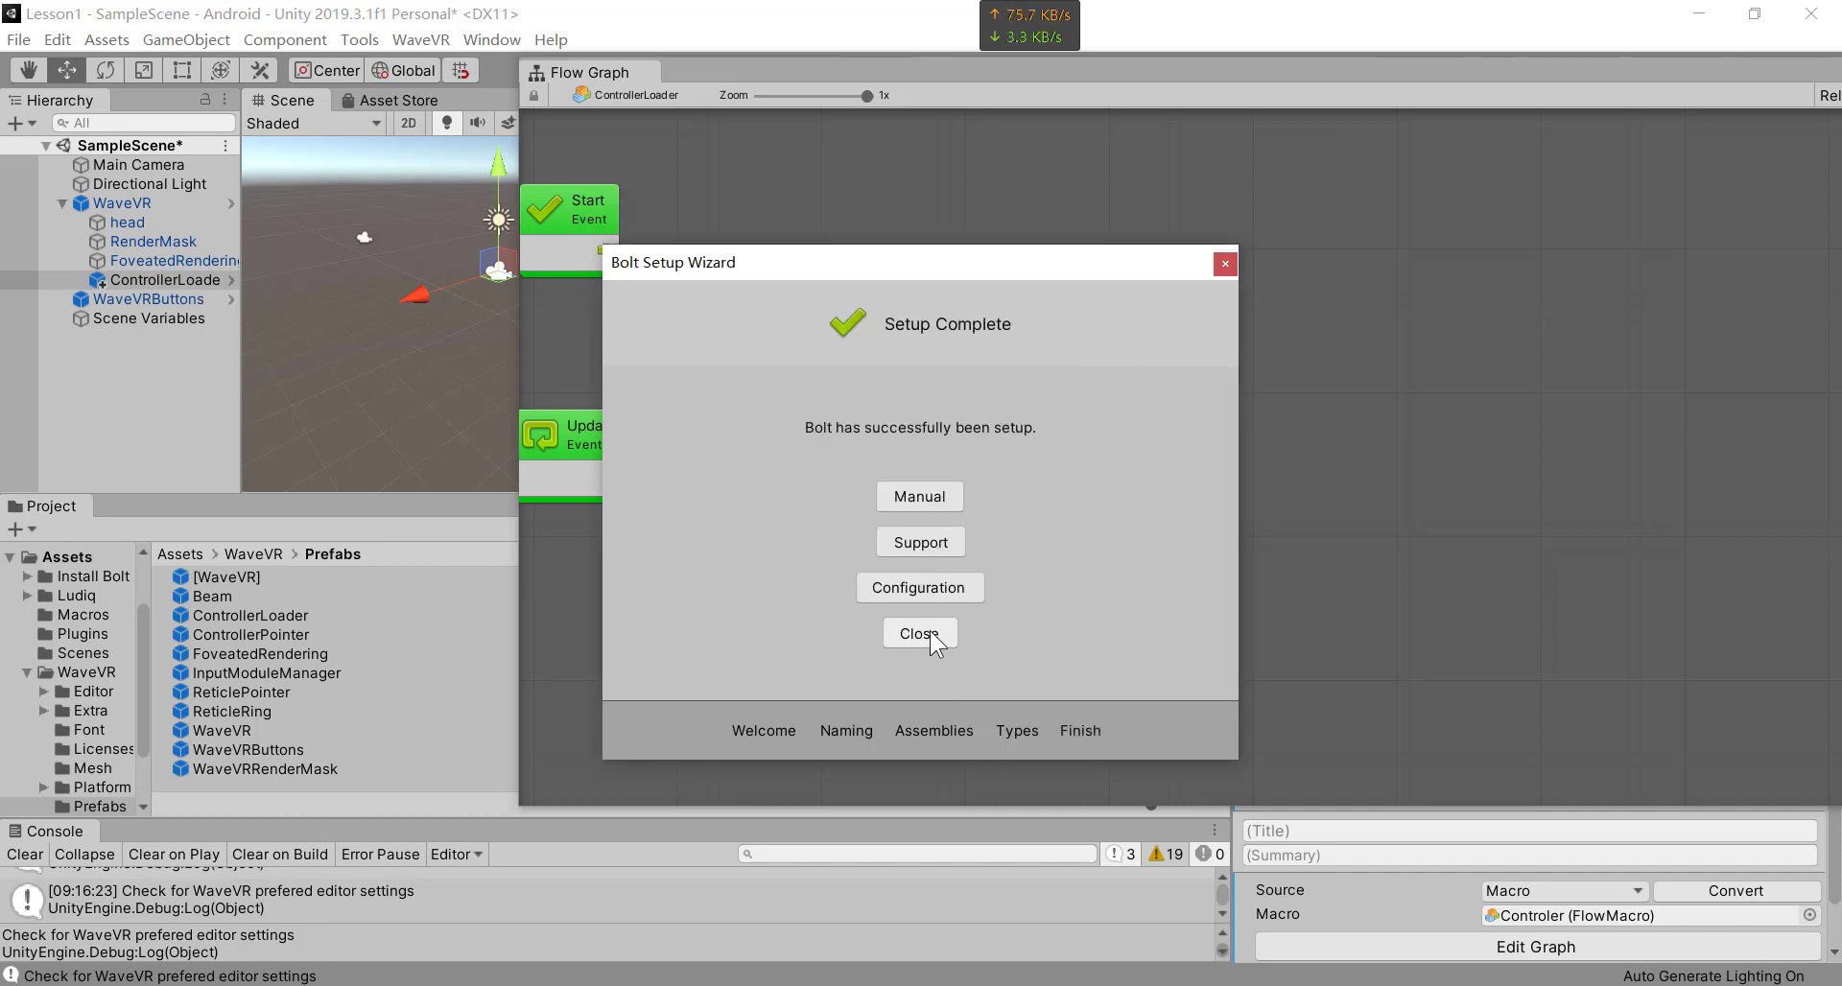
click(929, 637)
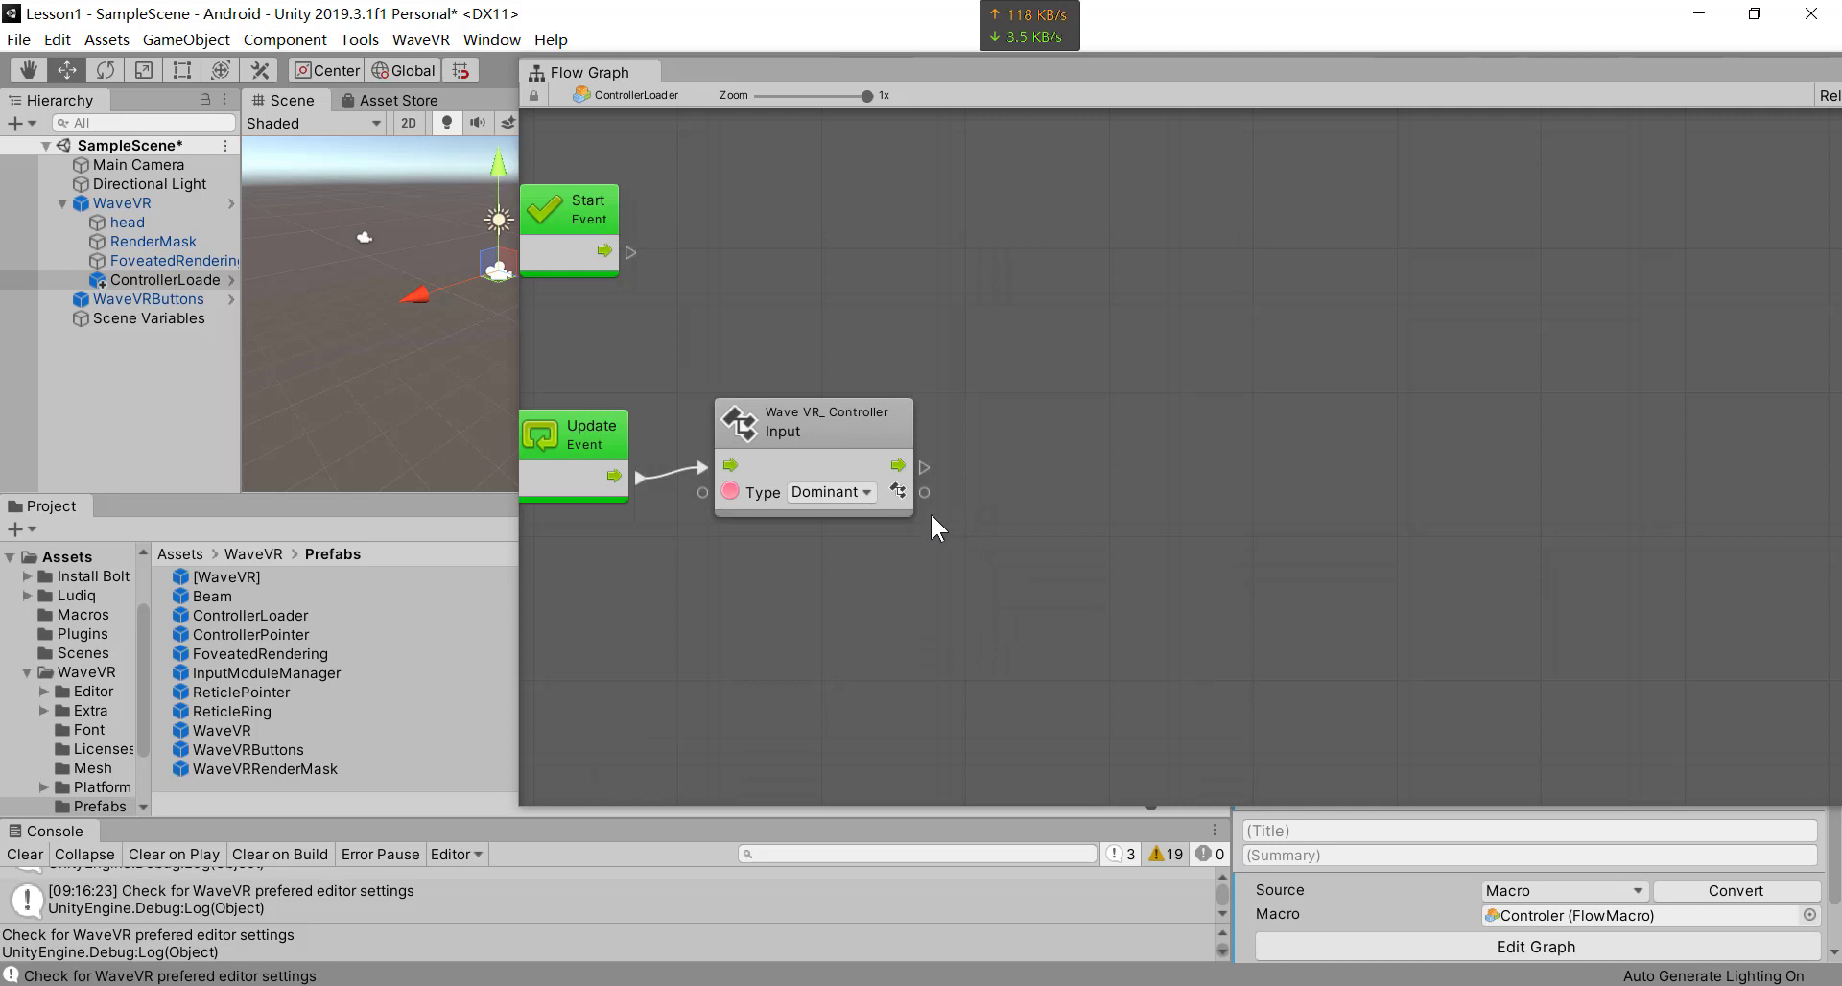
- Add a Device of Wave VR_Controller: Get Press (Btn) unit beside the Wave VR_Controller Input unit
right_click(1024, 451)
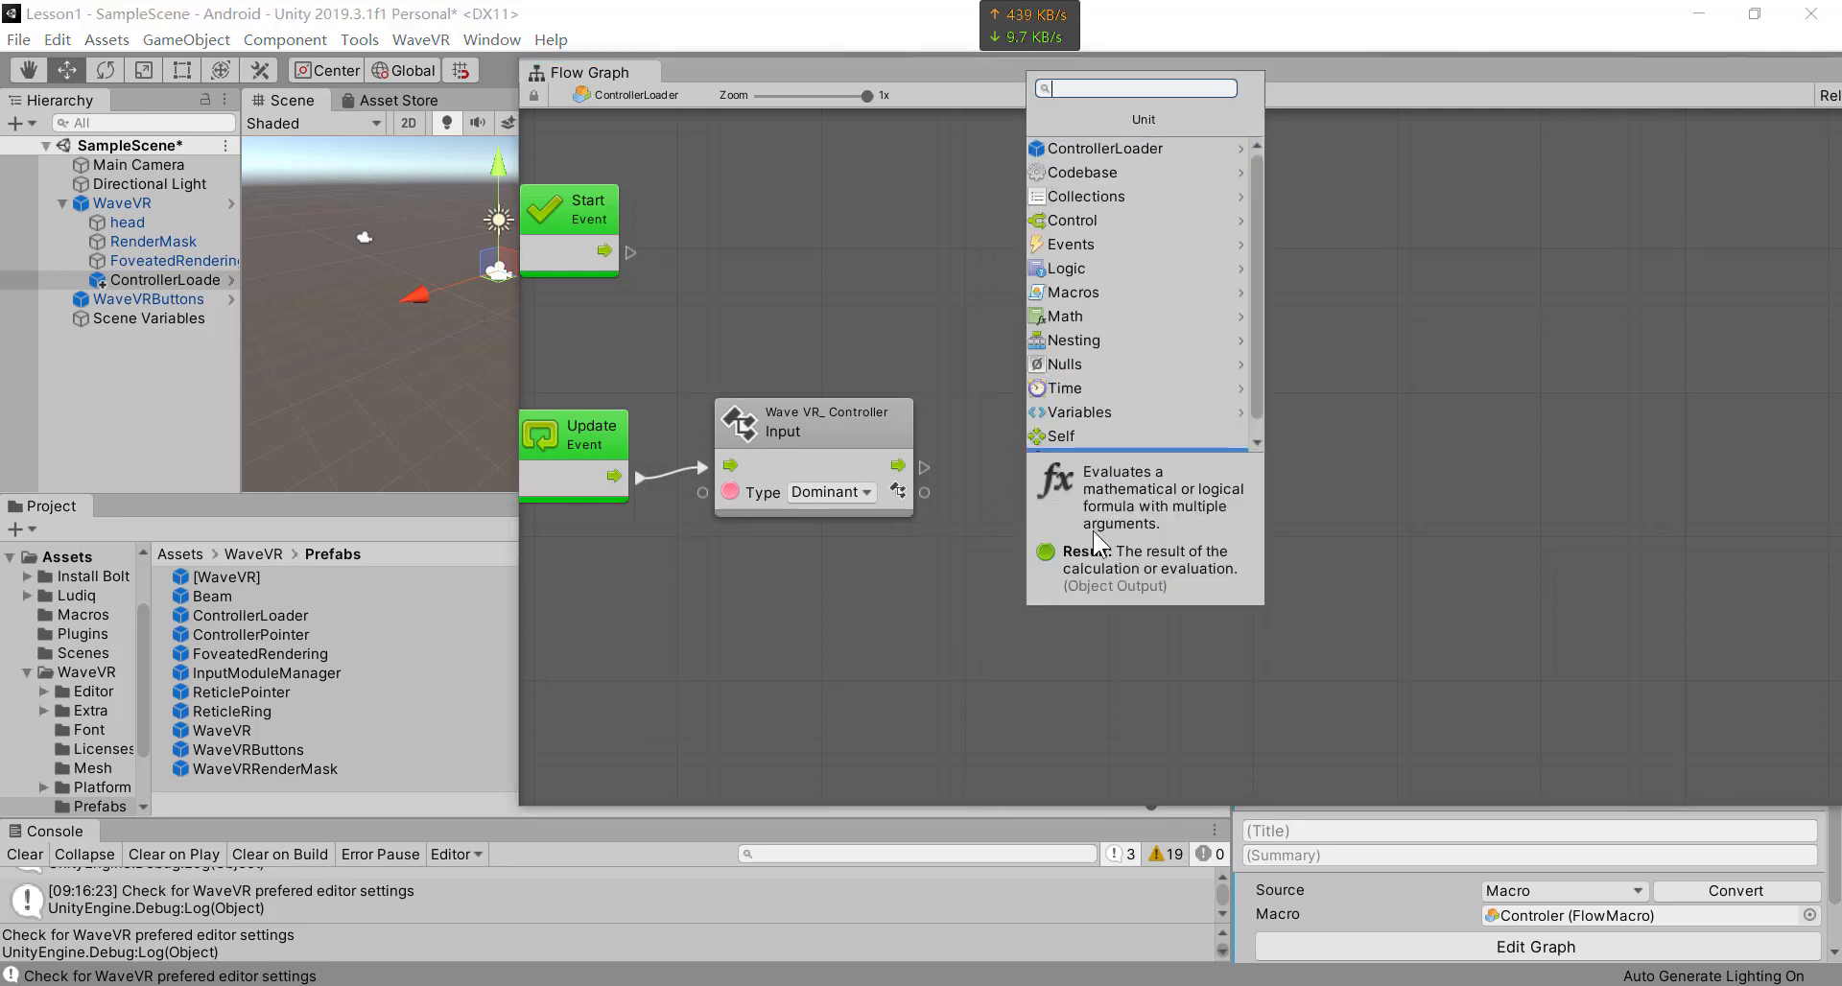
text(get )
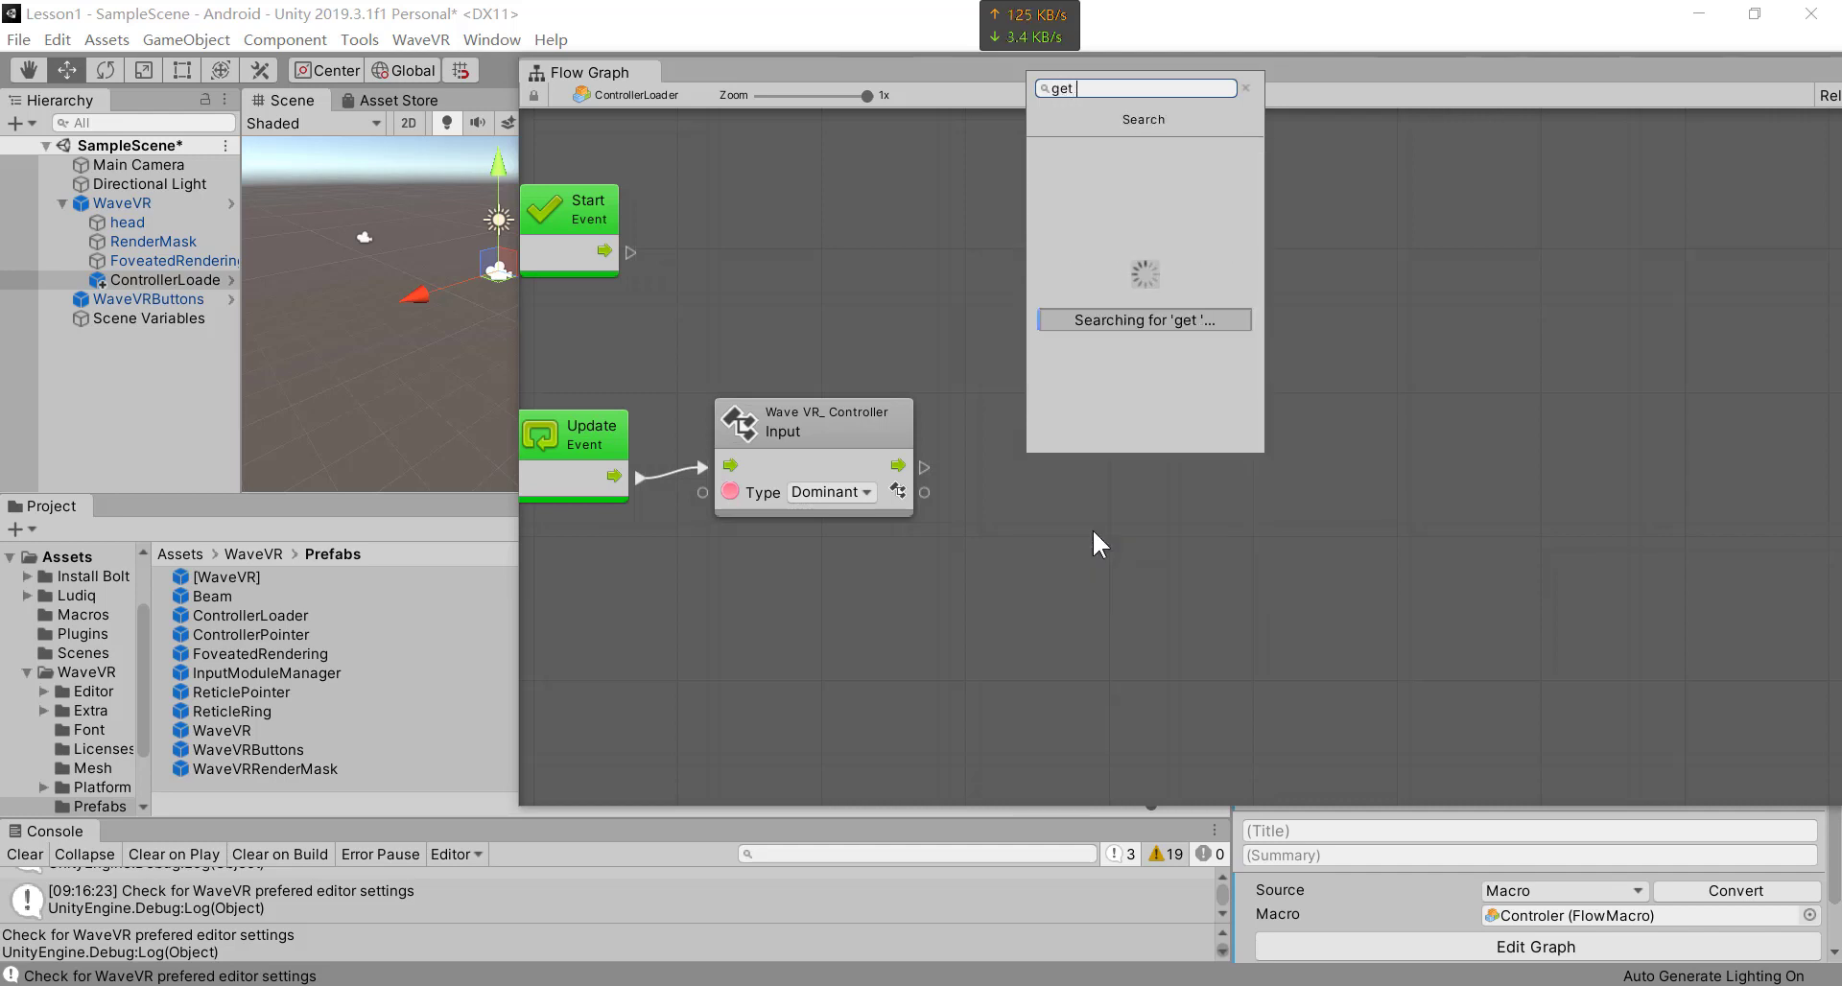
text(press)
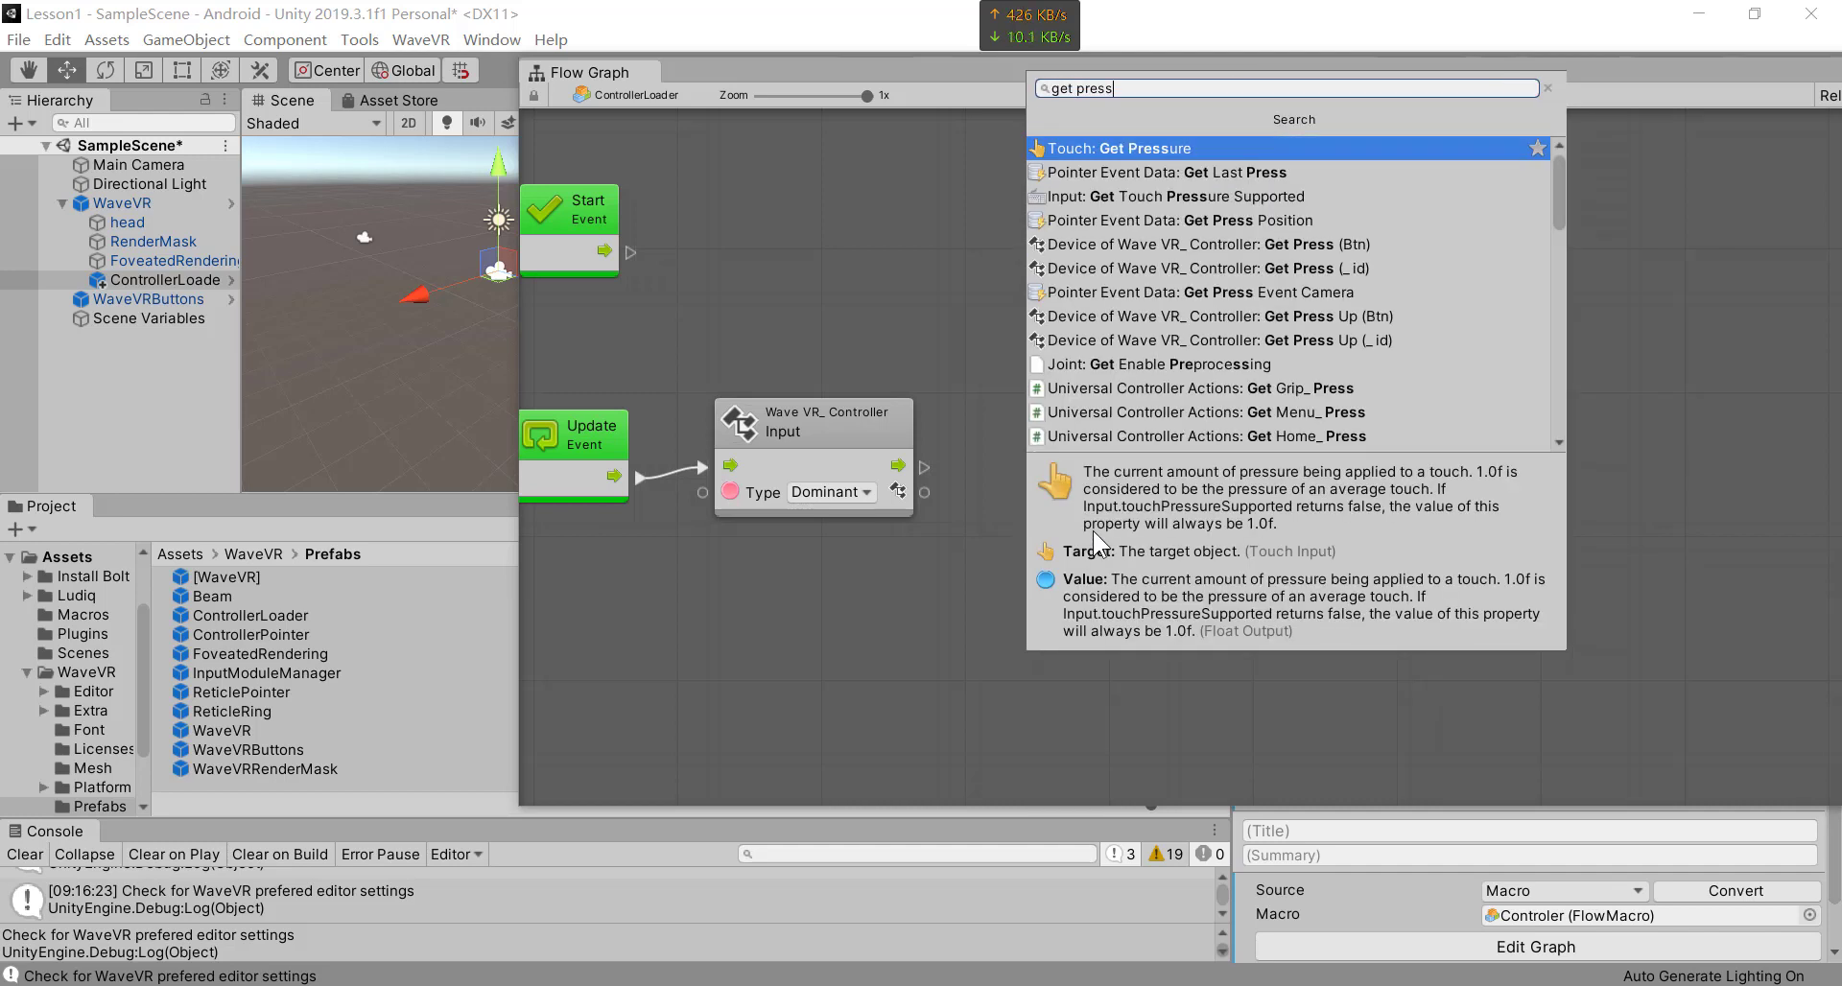
click(1187, 243)
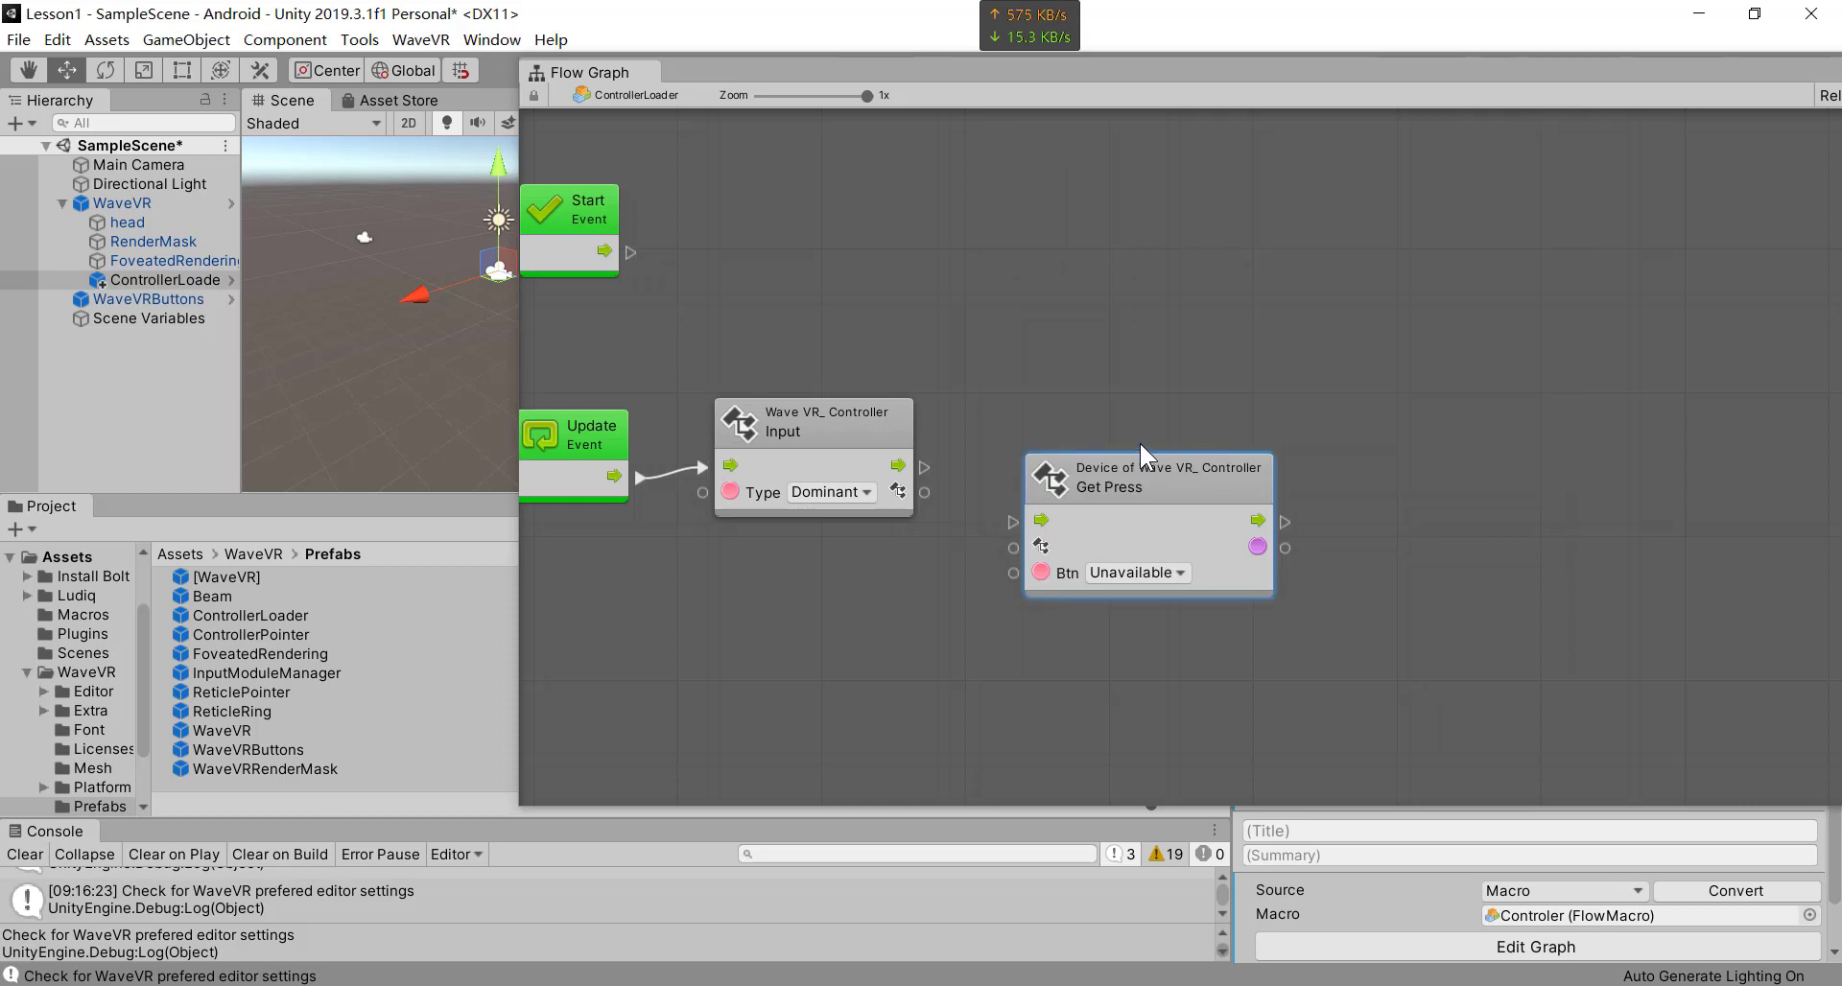
drag(1102, 487, 1092, 437)
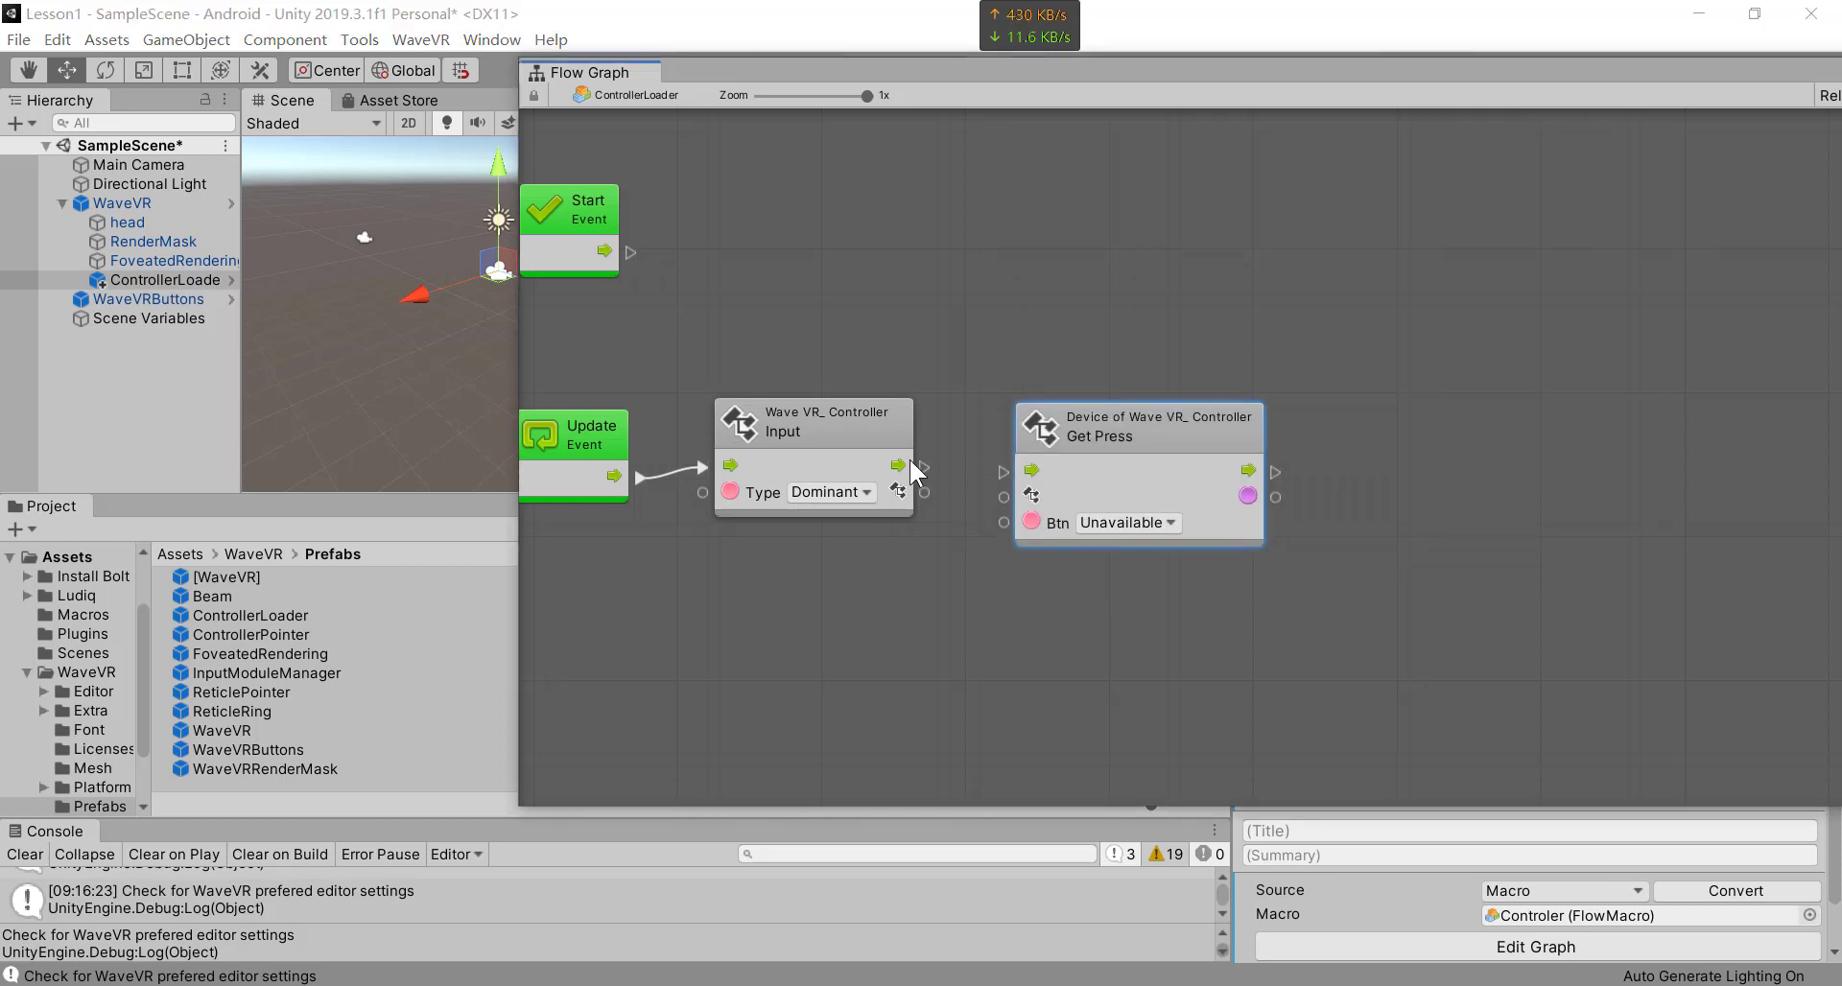
- Connect the Input unit's flow and device outputs to Get Press and set its Btn to Touchpad
drag(924, 467, 1005, 497)
click(1119, 522)
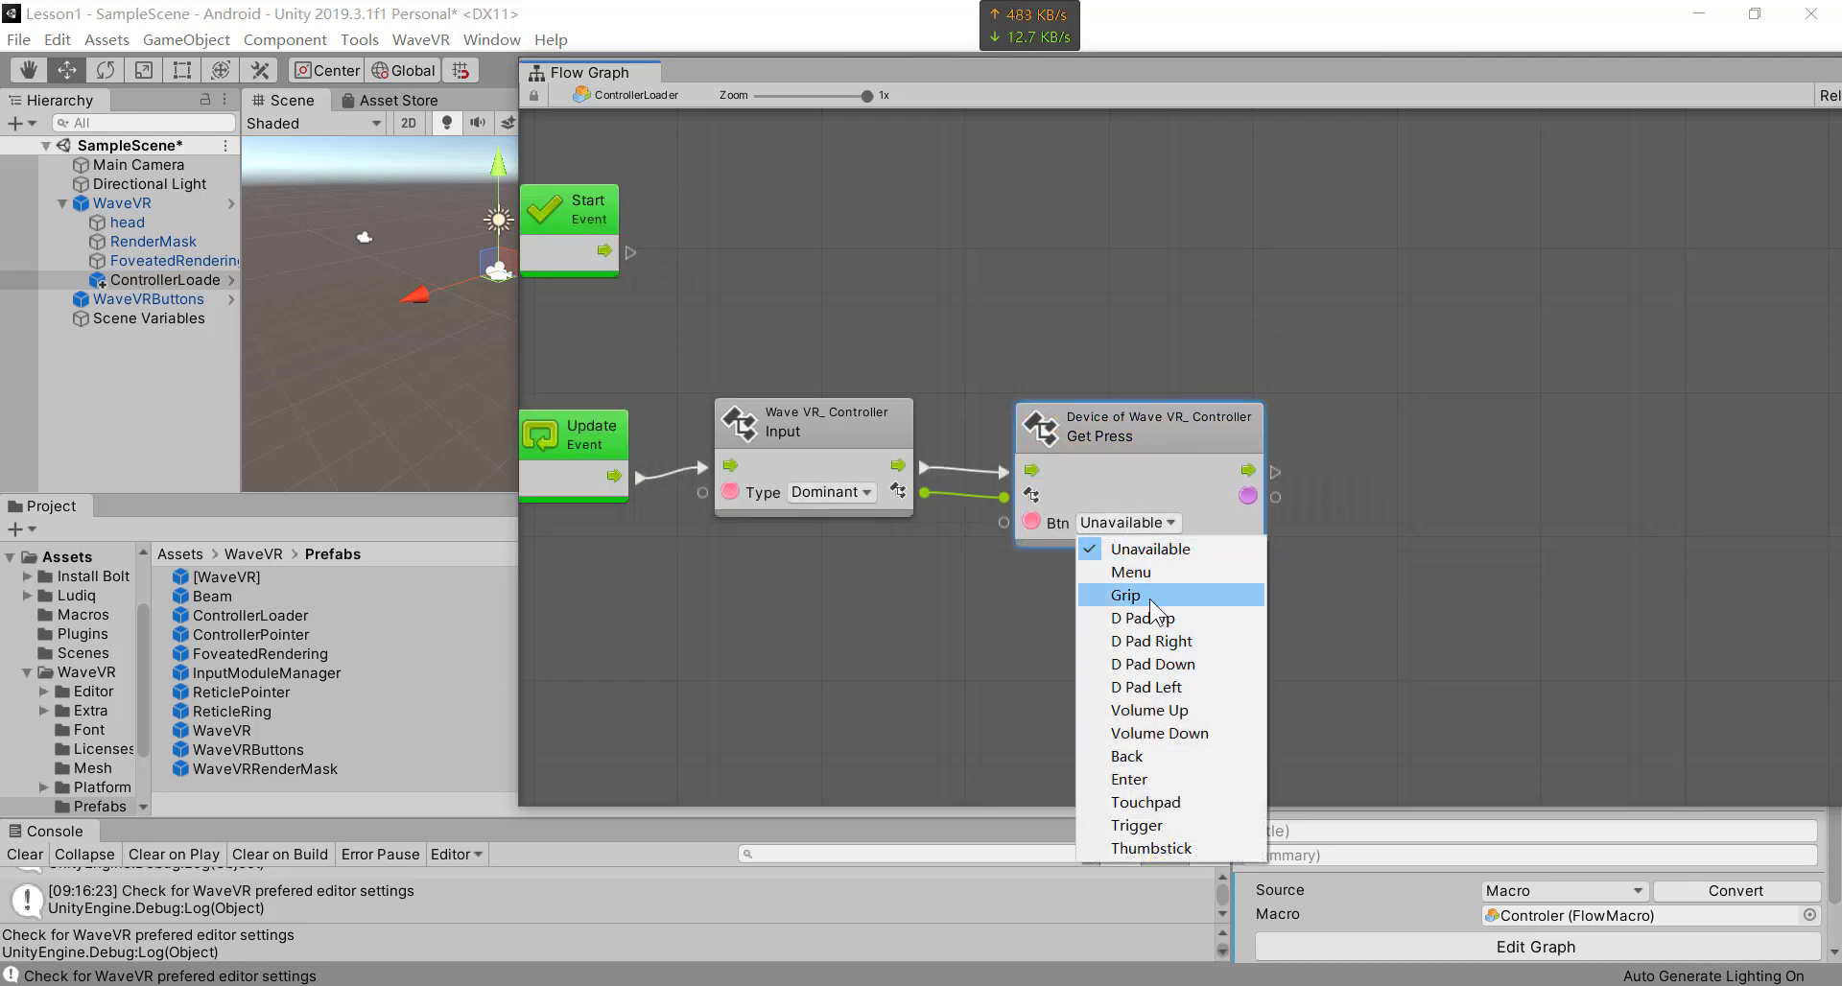
click(1174, 804)
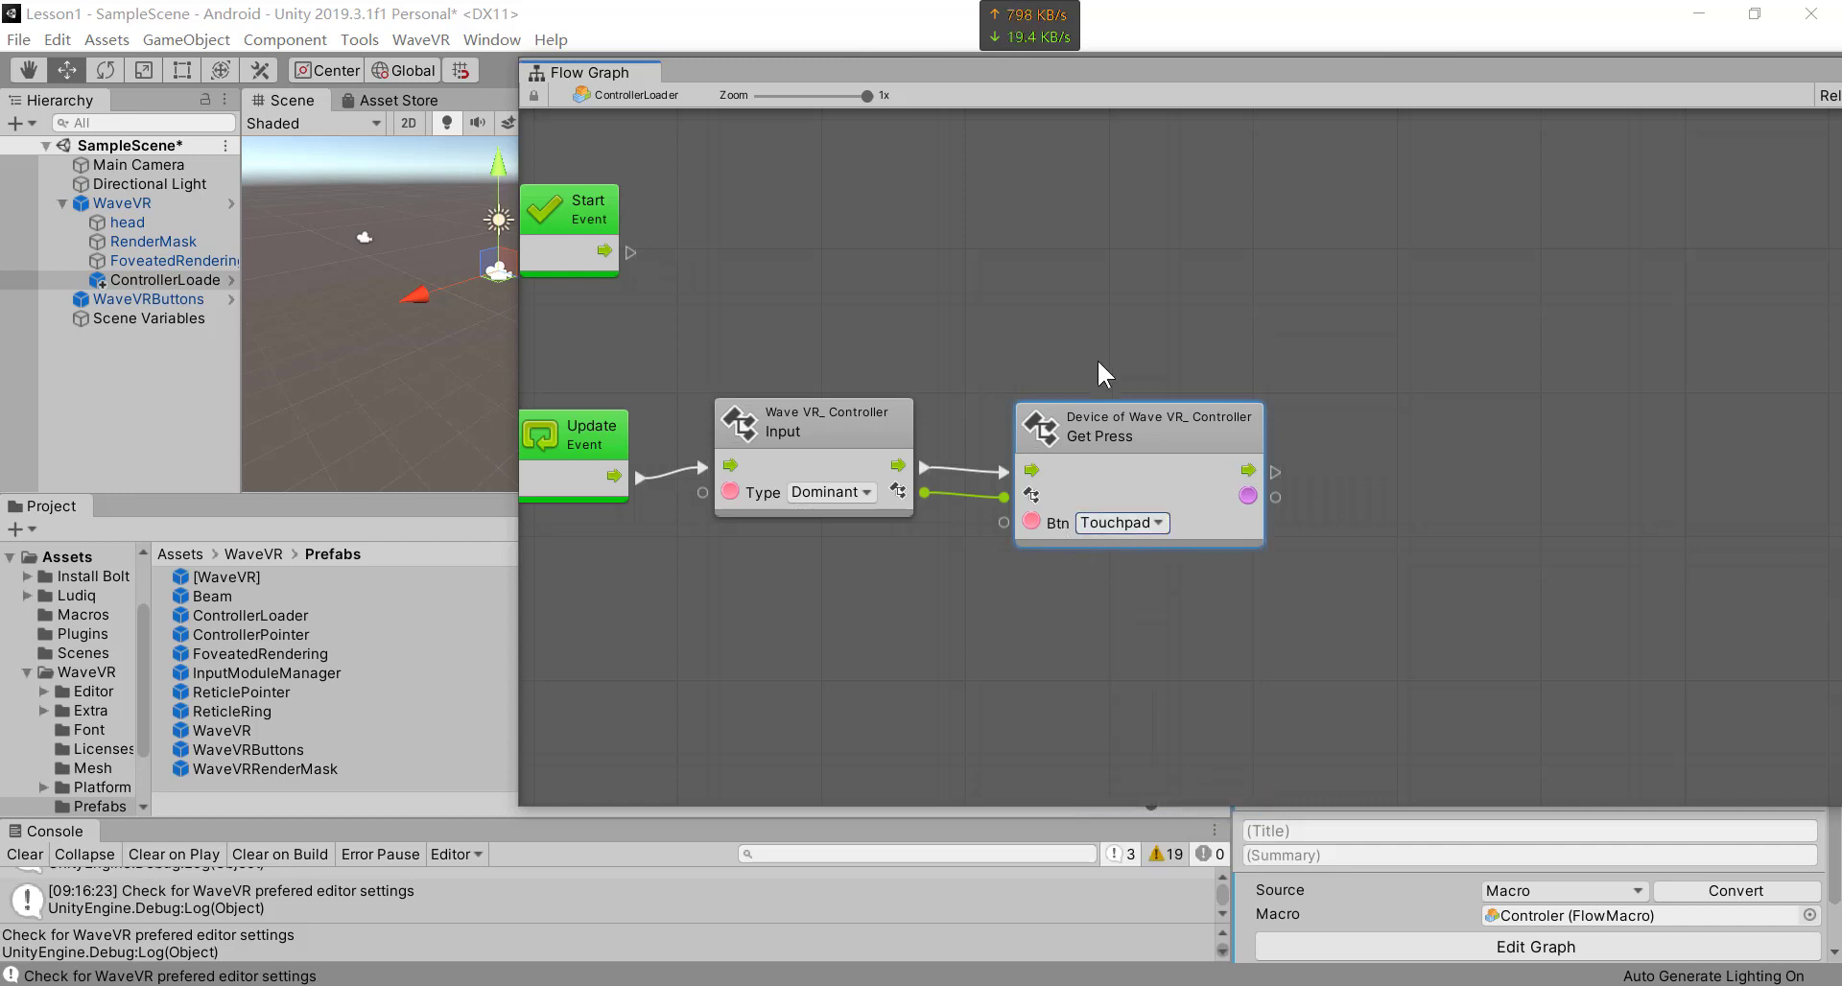
drag(1108, 424, 1075, 418)
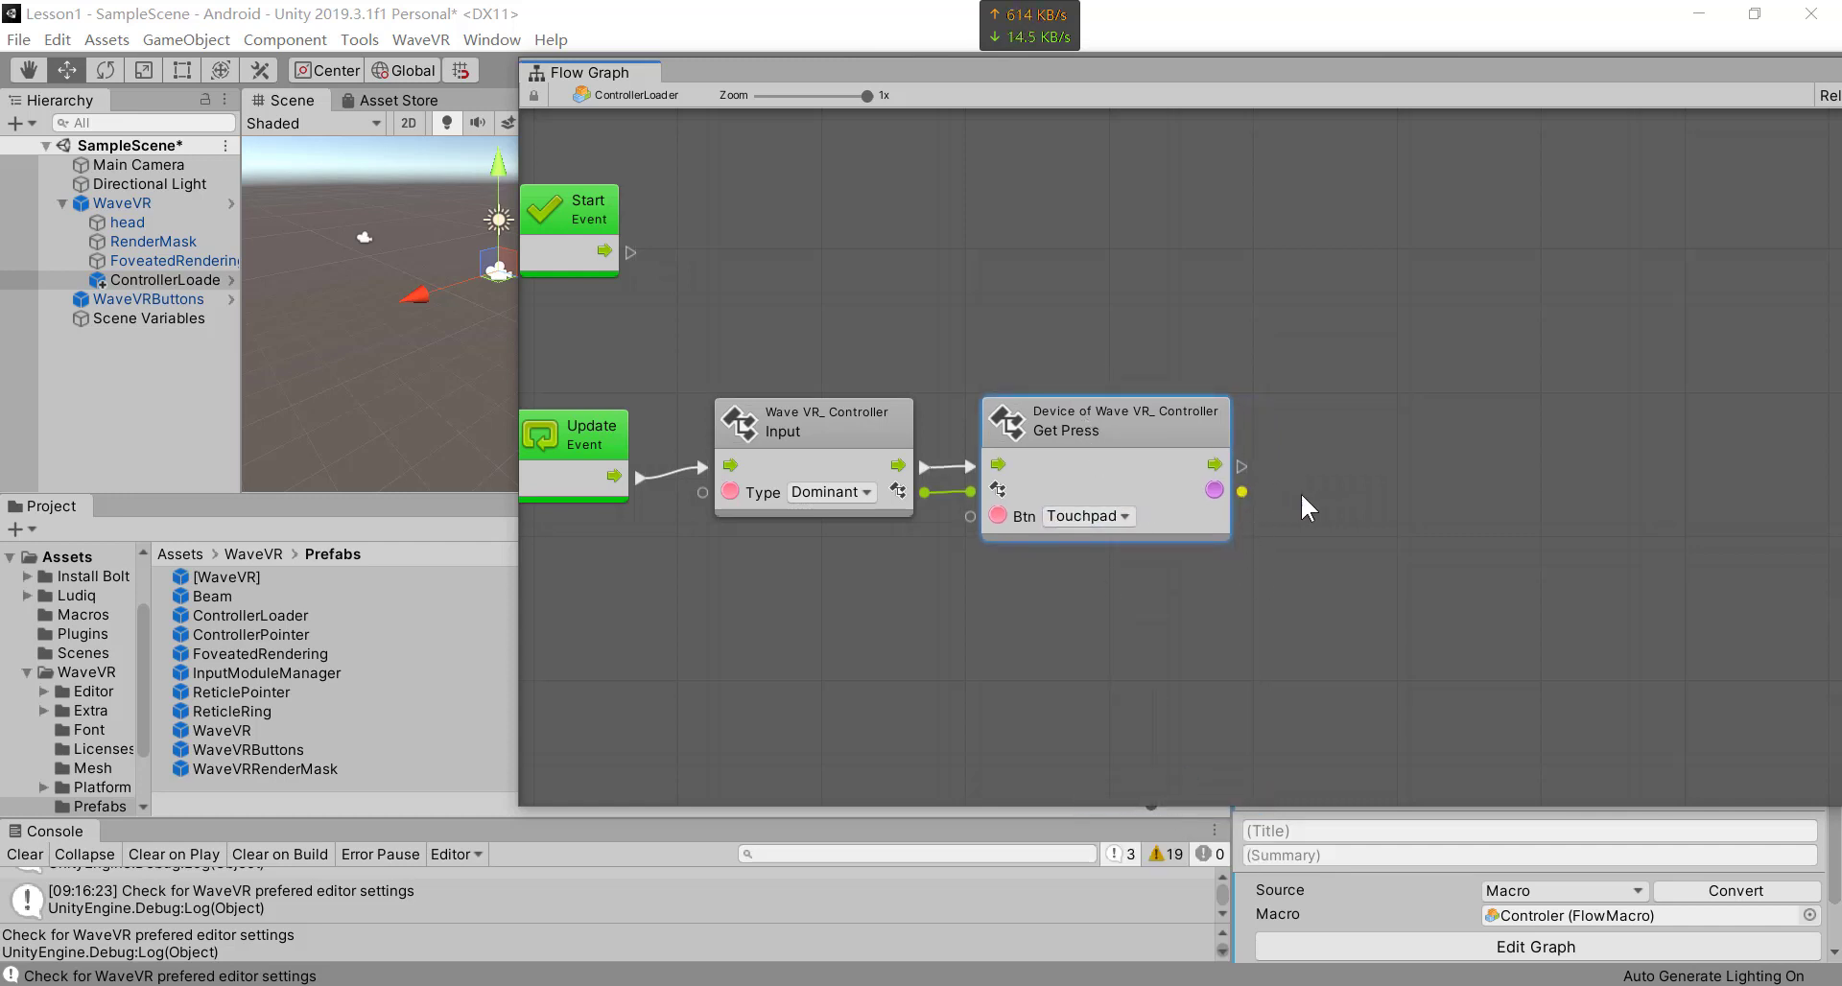
- Add a Branch unit fed by the Get Press result and connect the Get Press flow output to it
drag(1299, 492, 1345, 501)
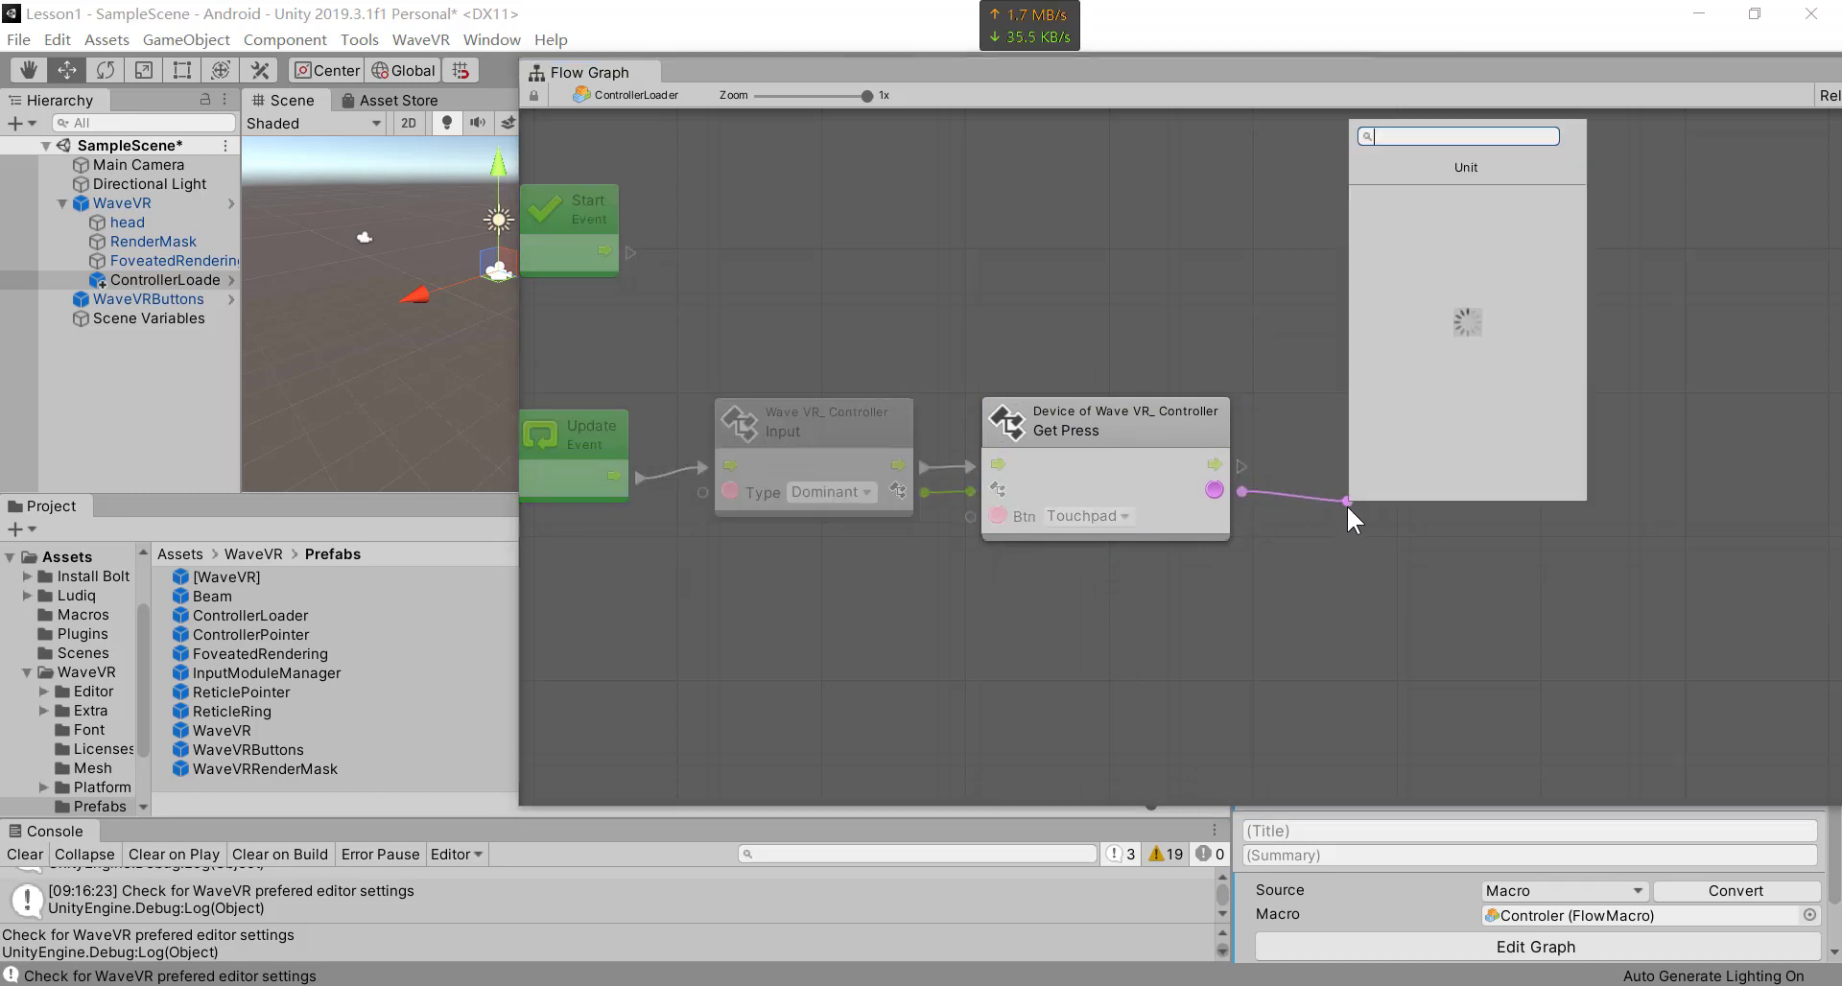
click(1418, 195)
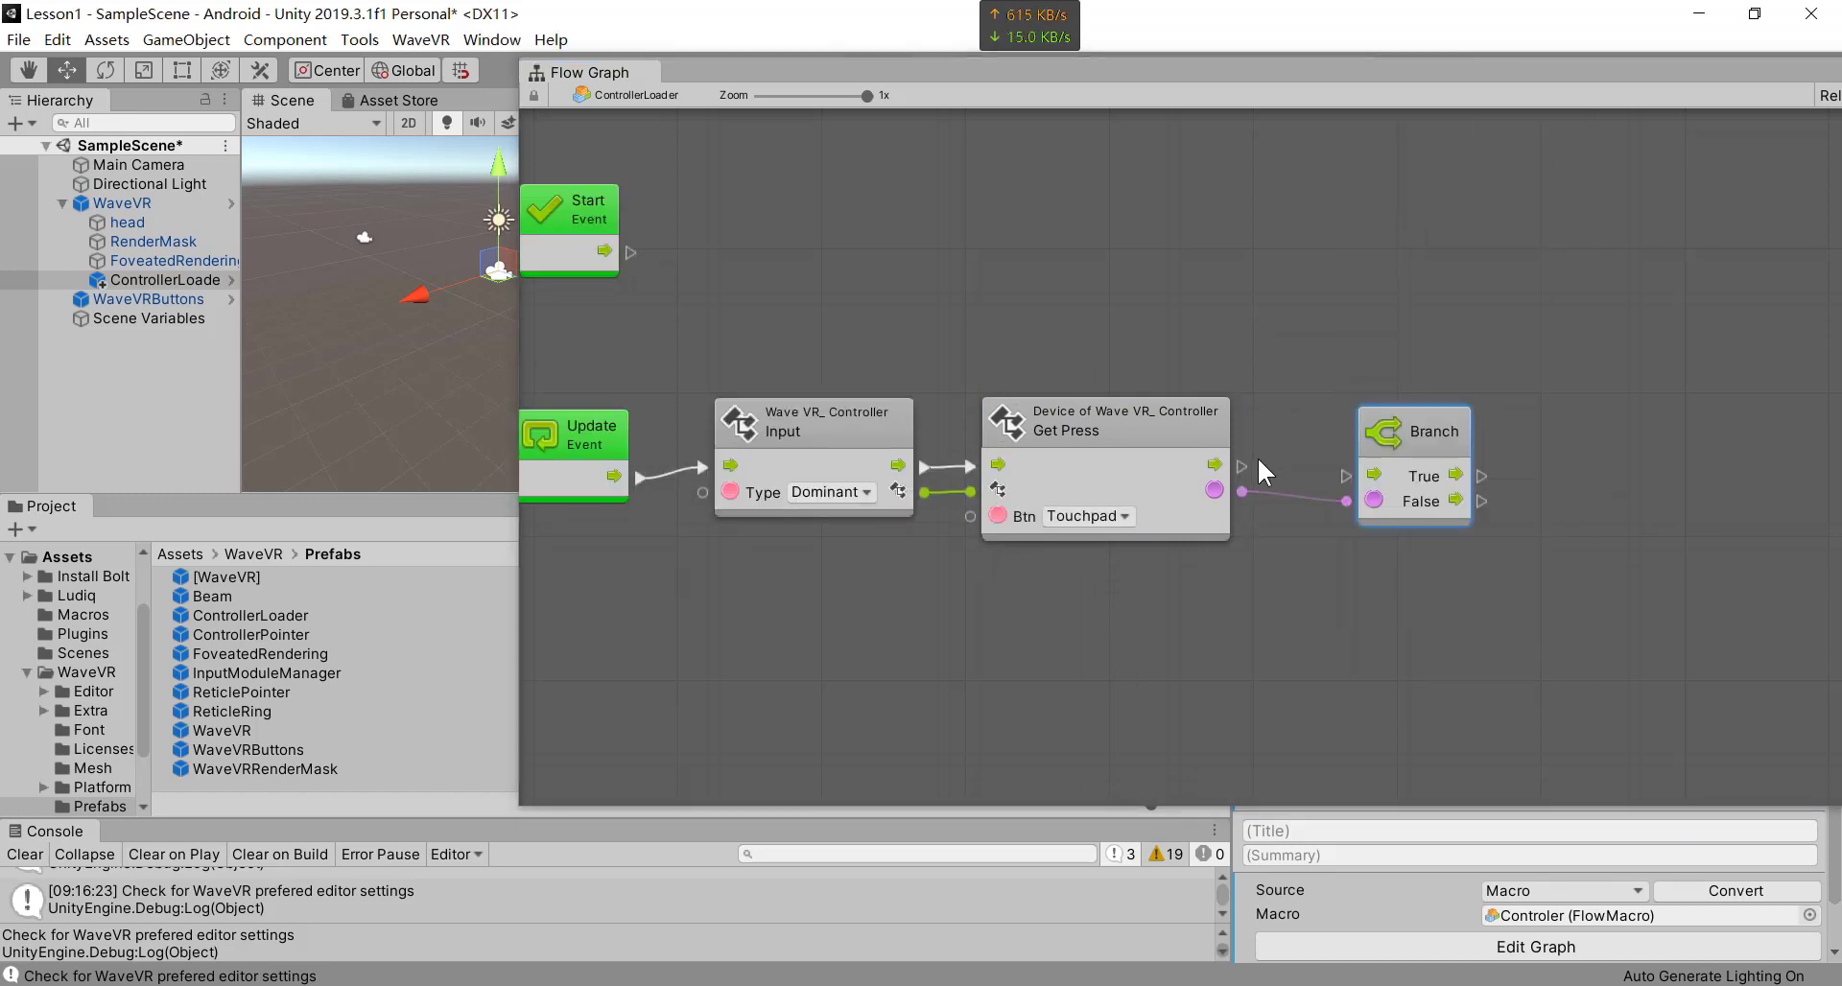
drag(1242, 467, 1345, 476)
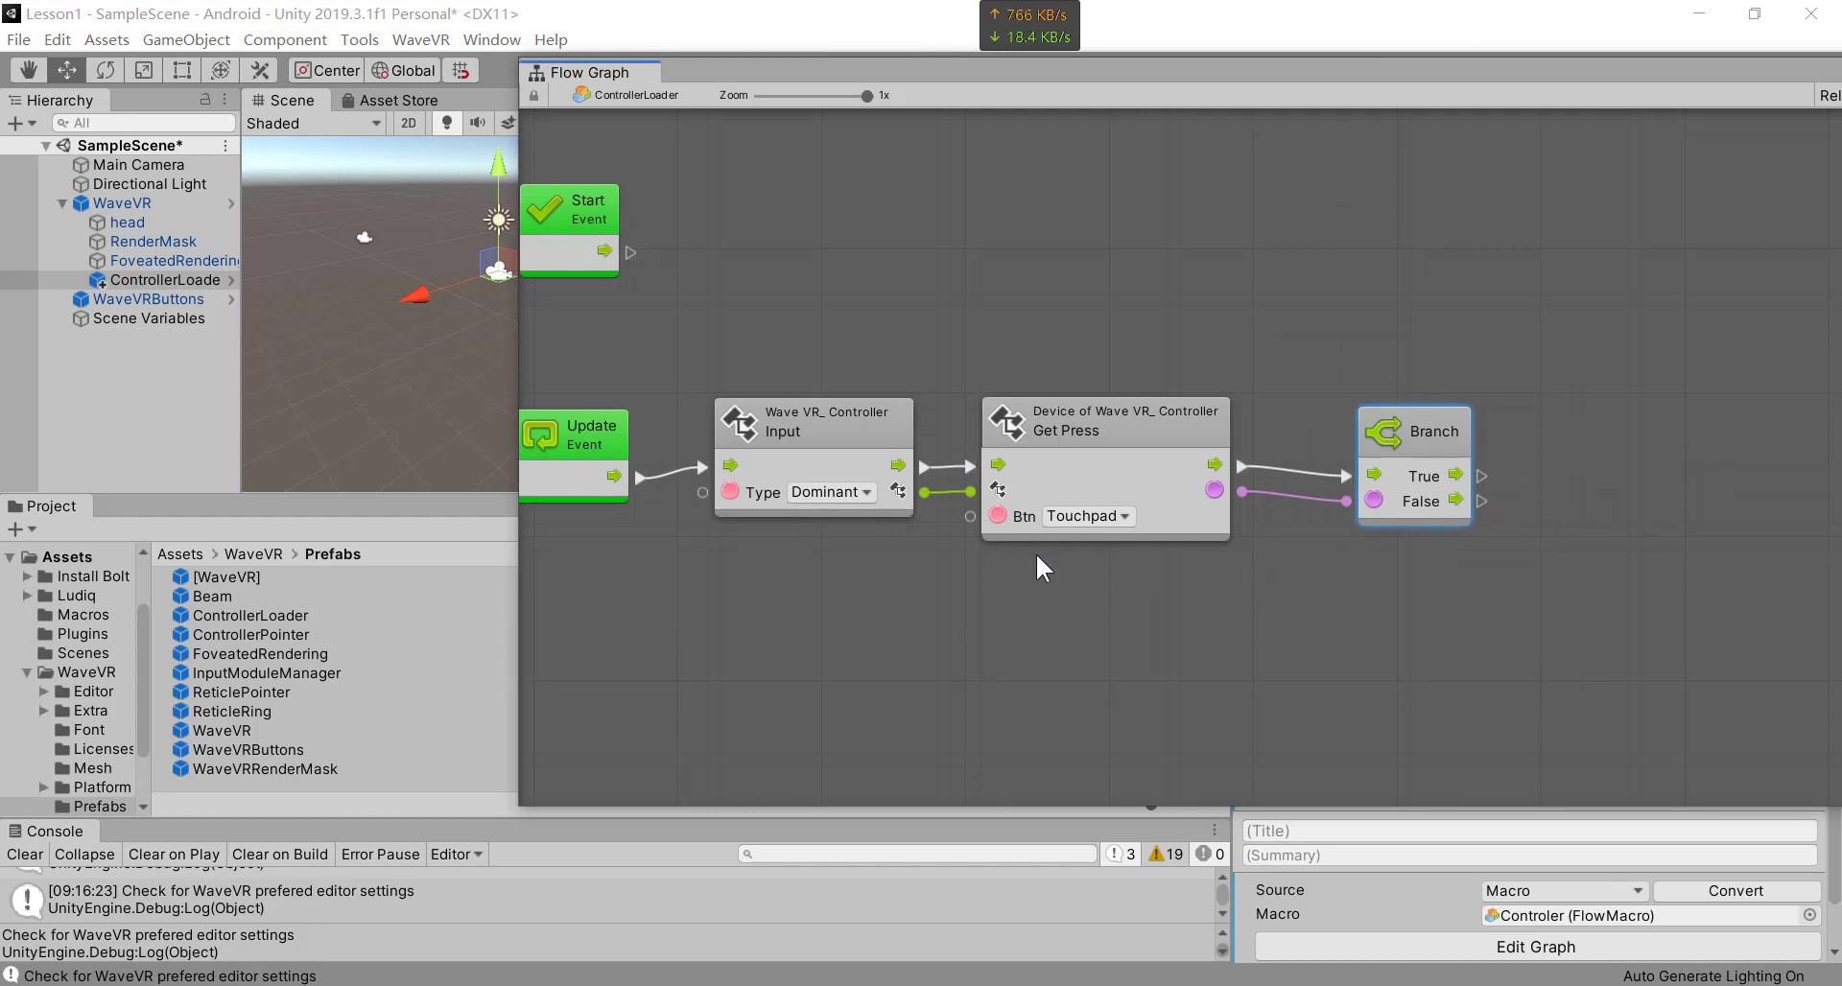
- Add a Device of Wave VR_Controller: Get Axis (Btn) unit below the Get Press unit
middle_drag(1036, 553, 1107, 436)
right_click(1110, 520)
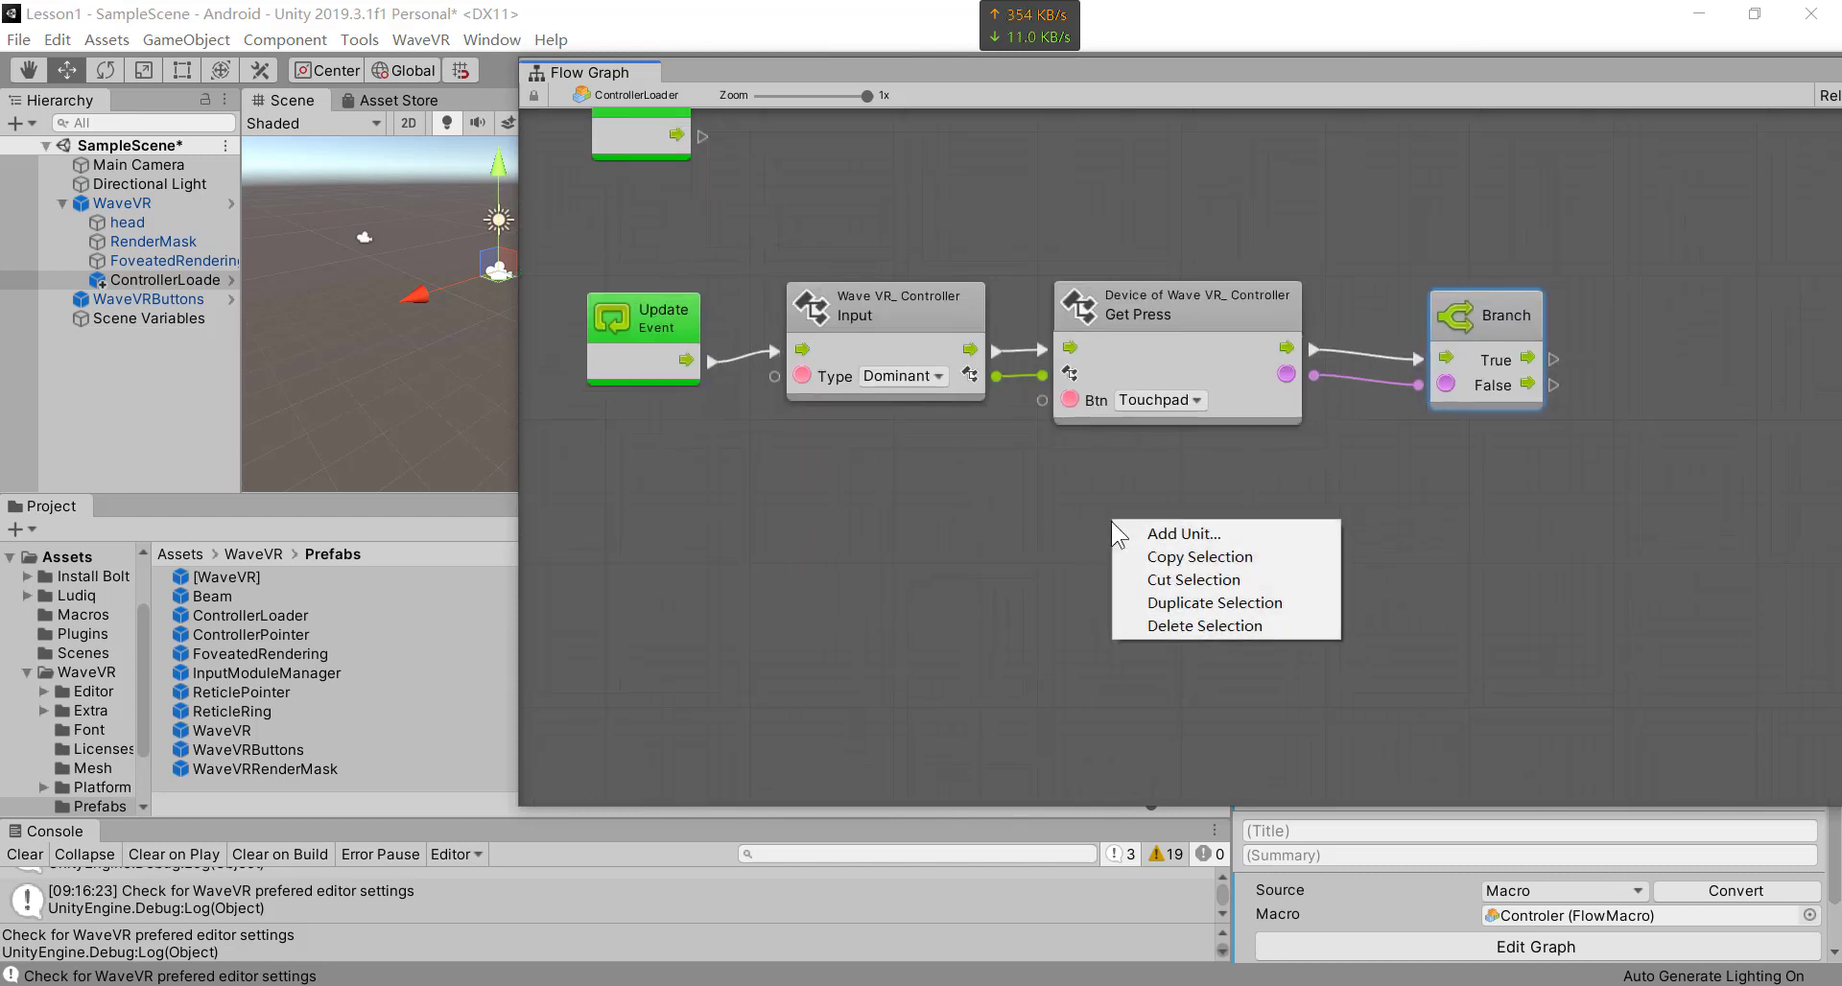
click(1180, 534)
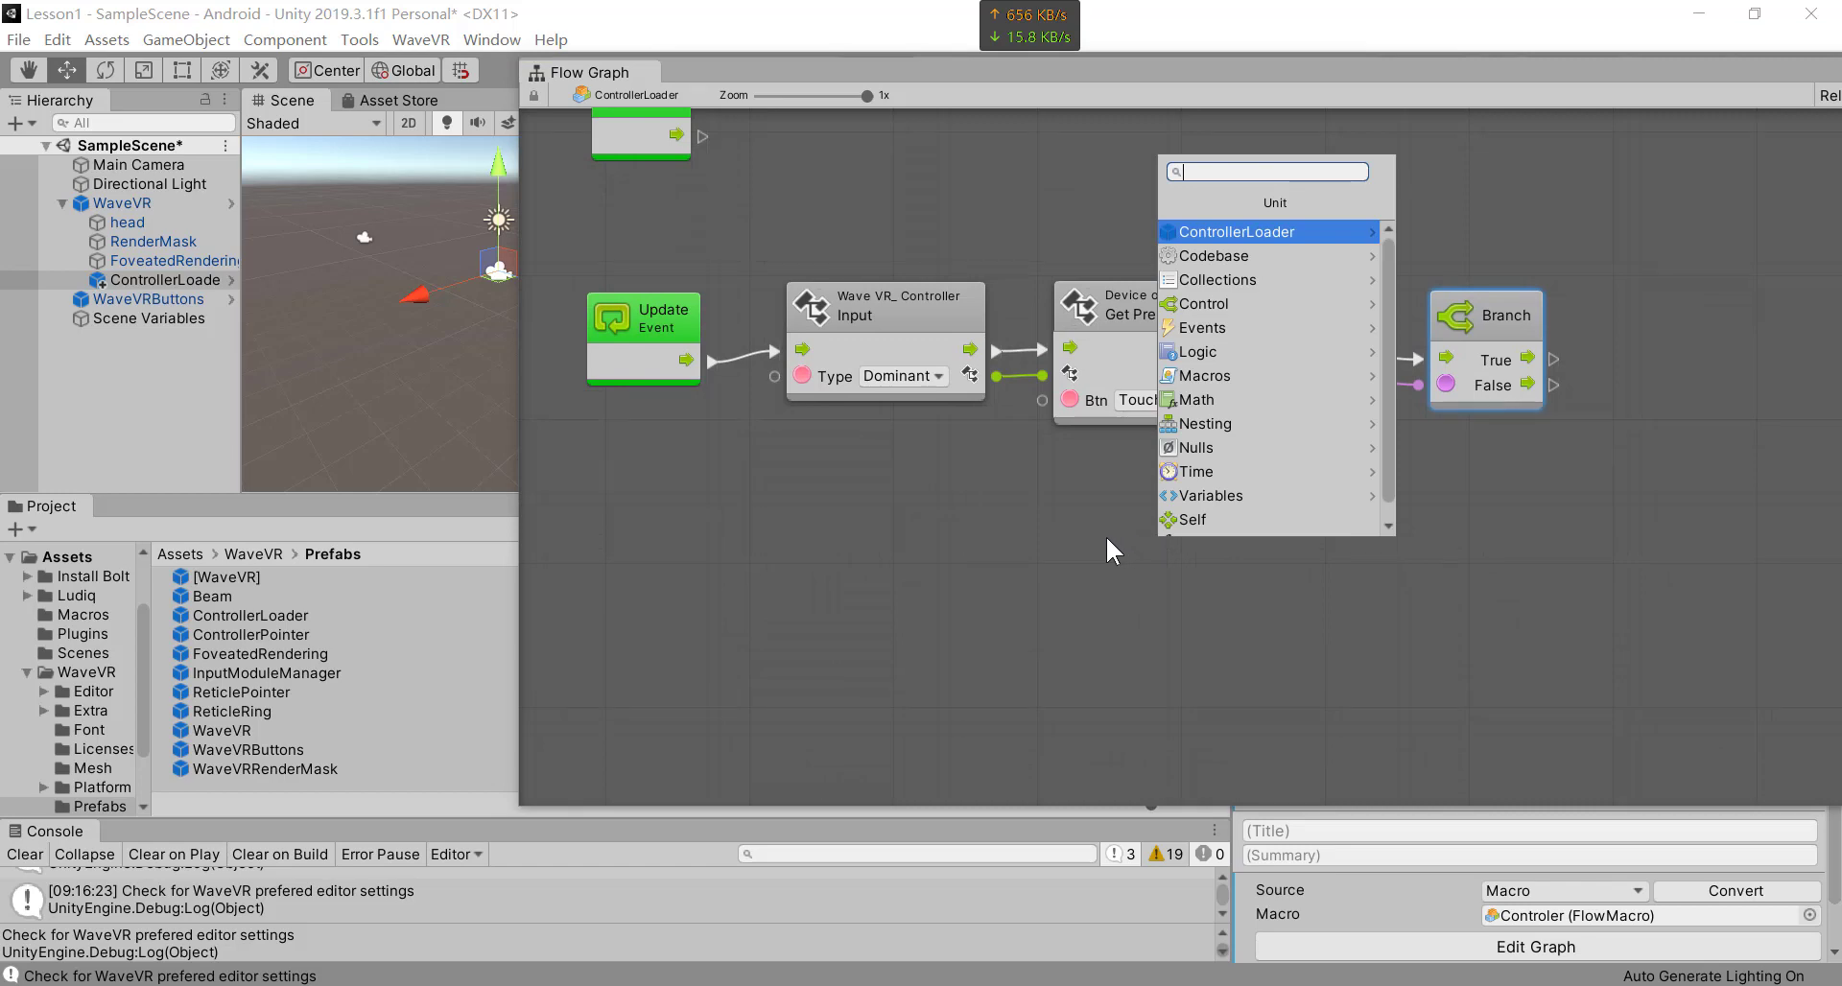
text(de)
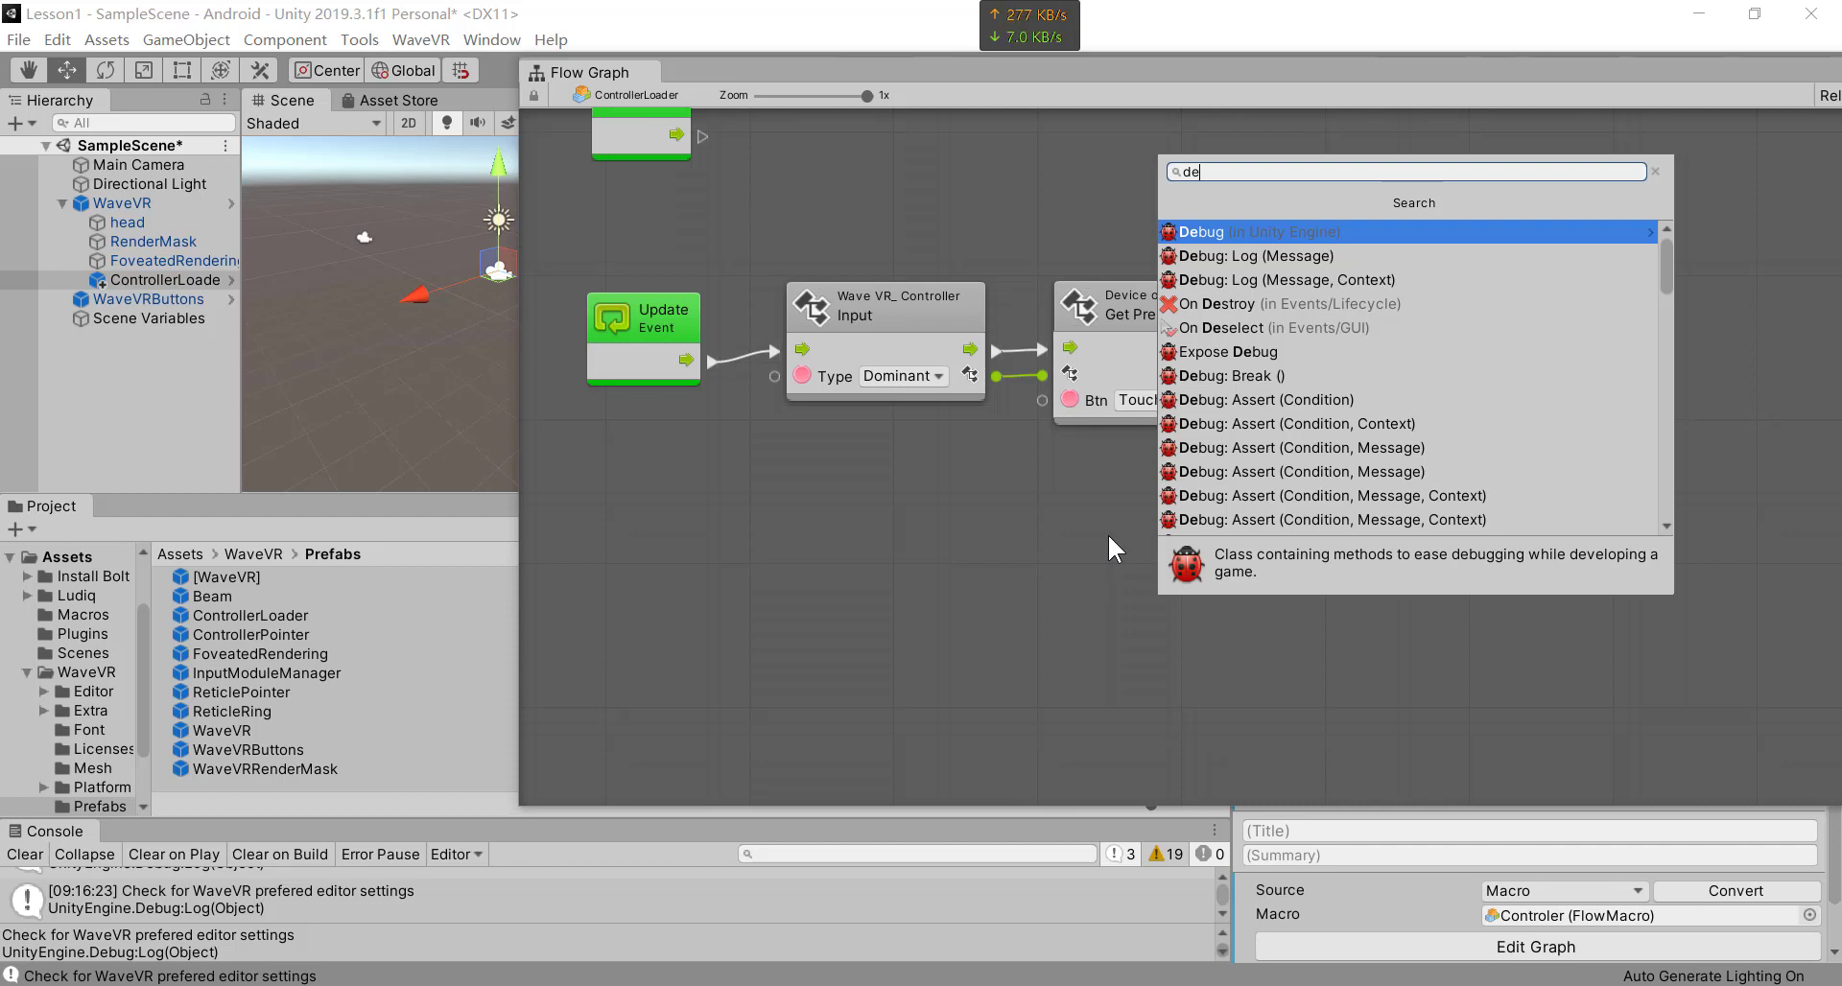
text(v)
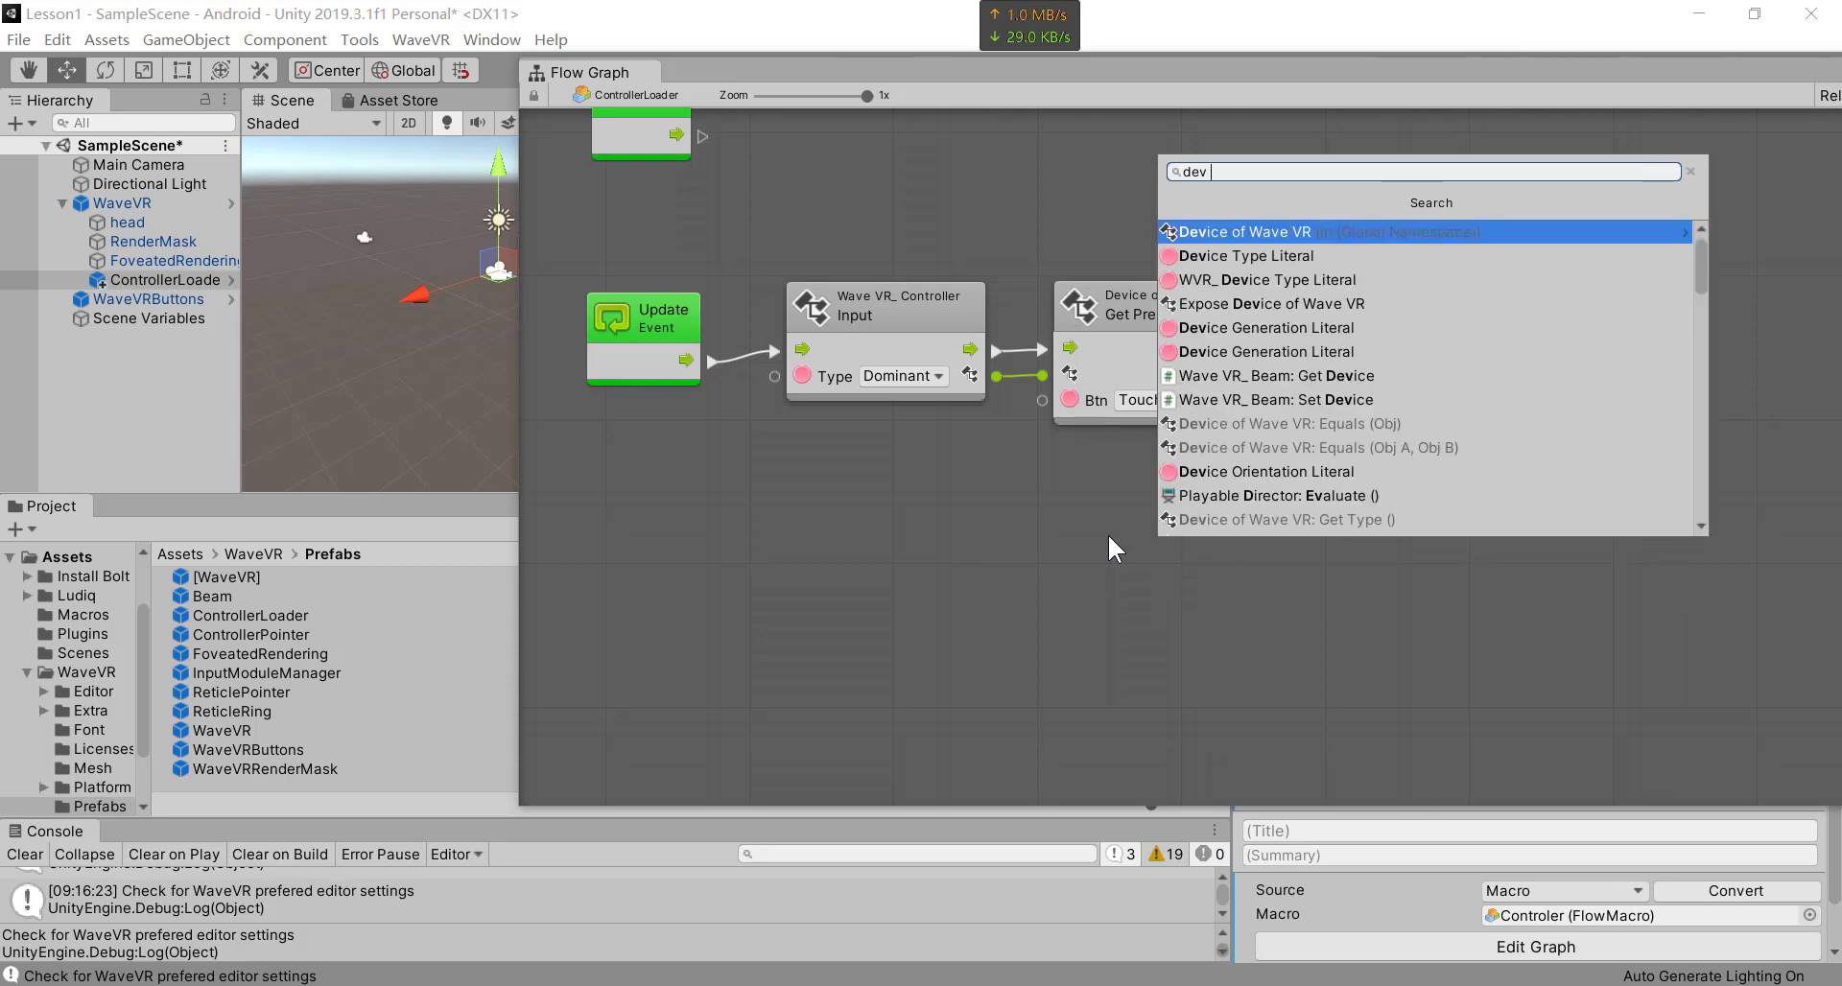
text( get )
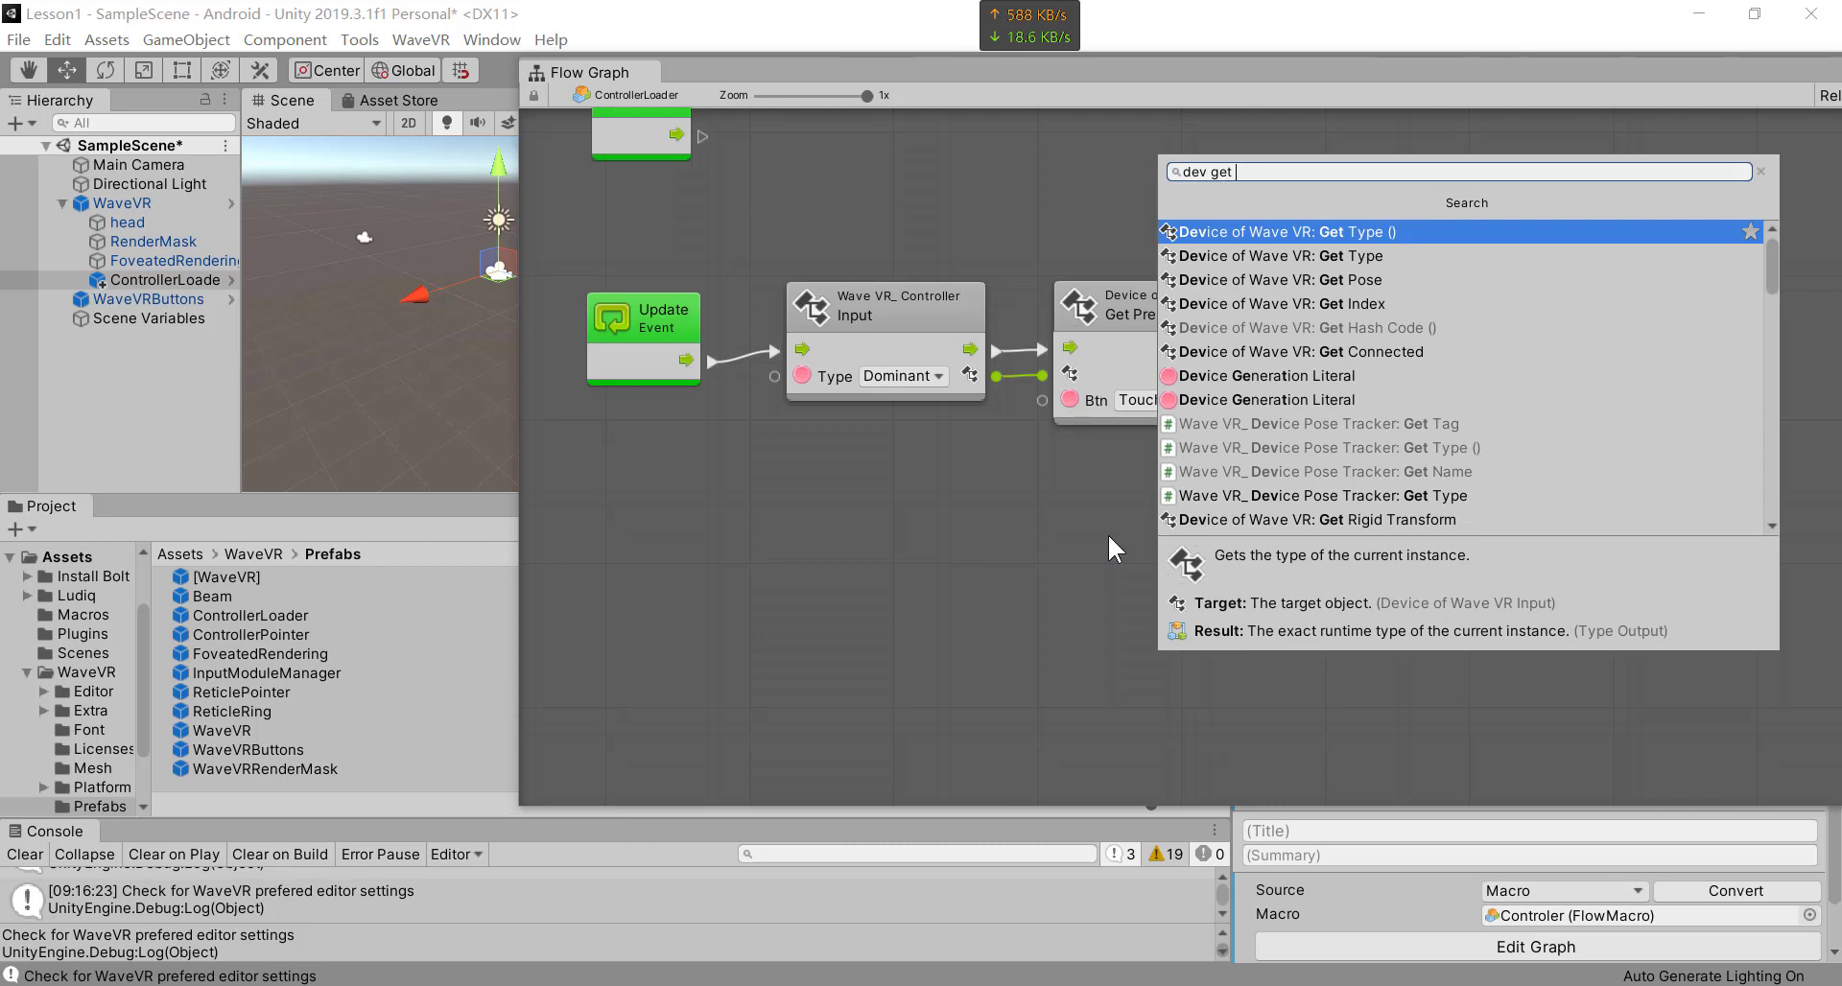
text(axi)
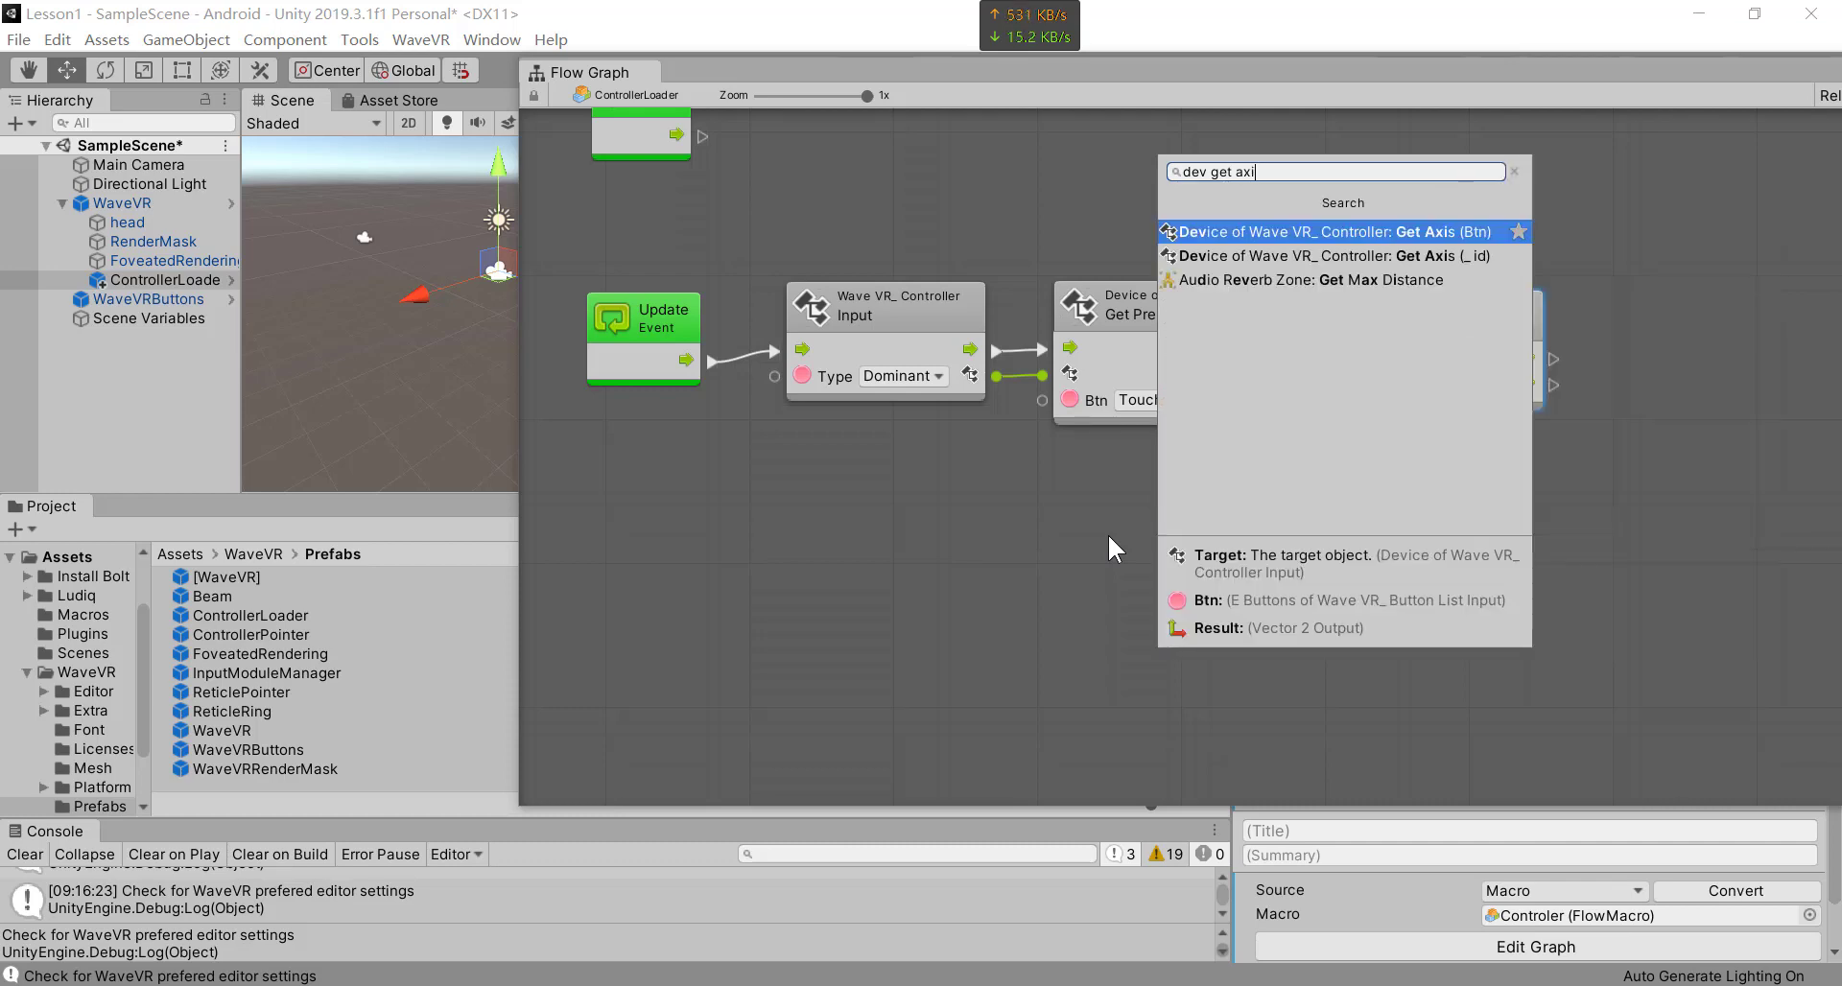
click(1406, 236)
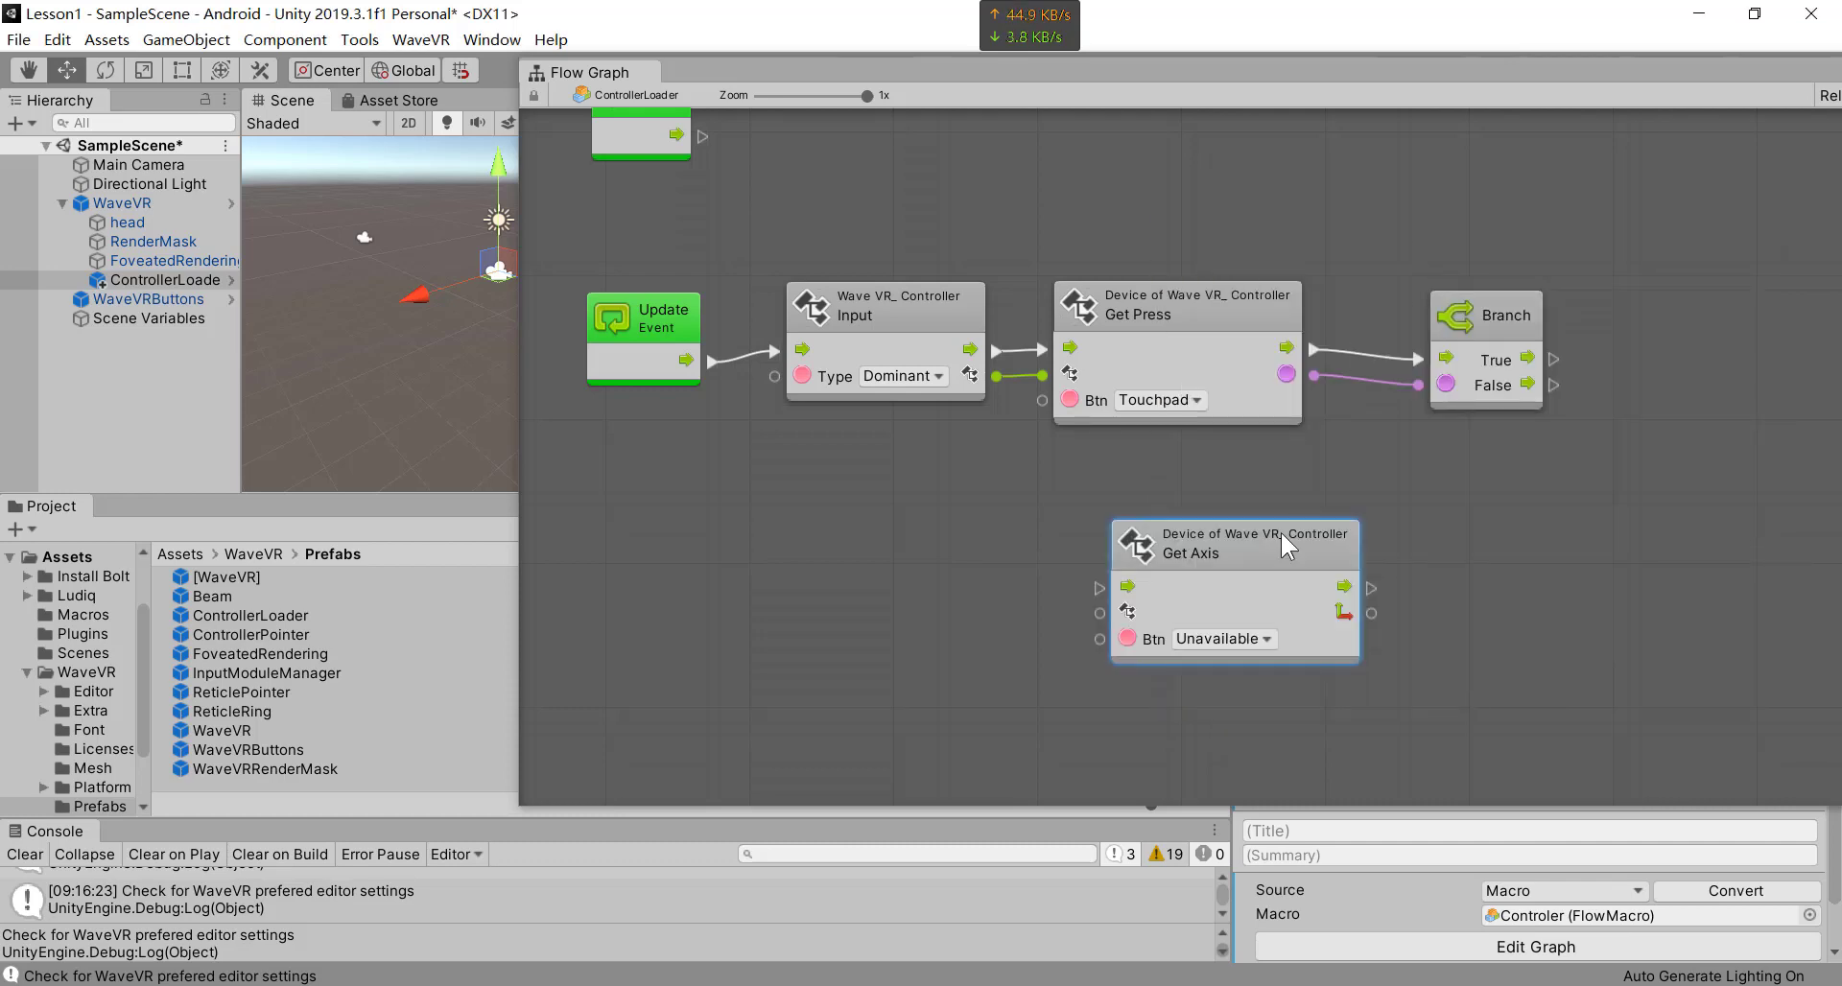
drag(1223, 530, 1176, 487)
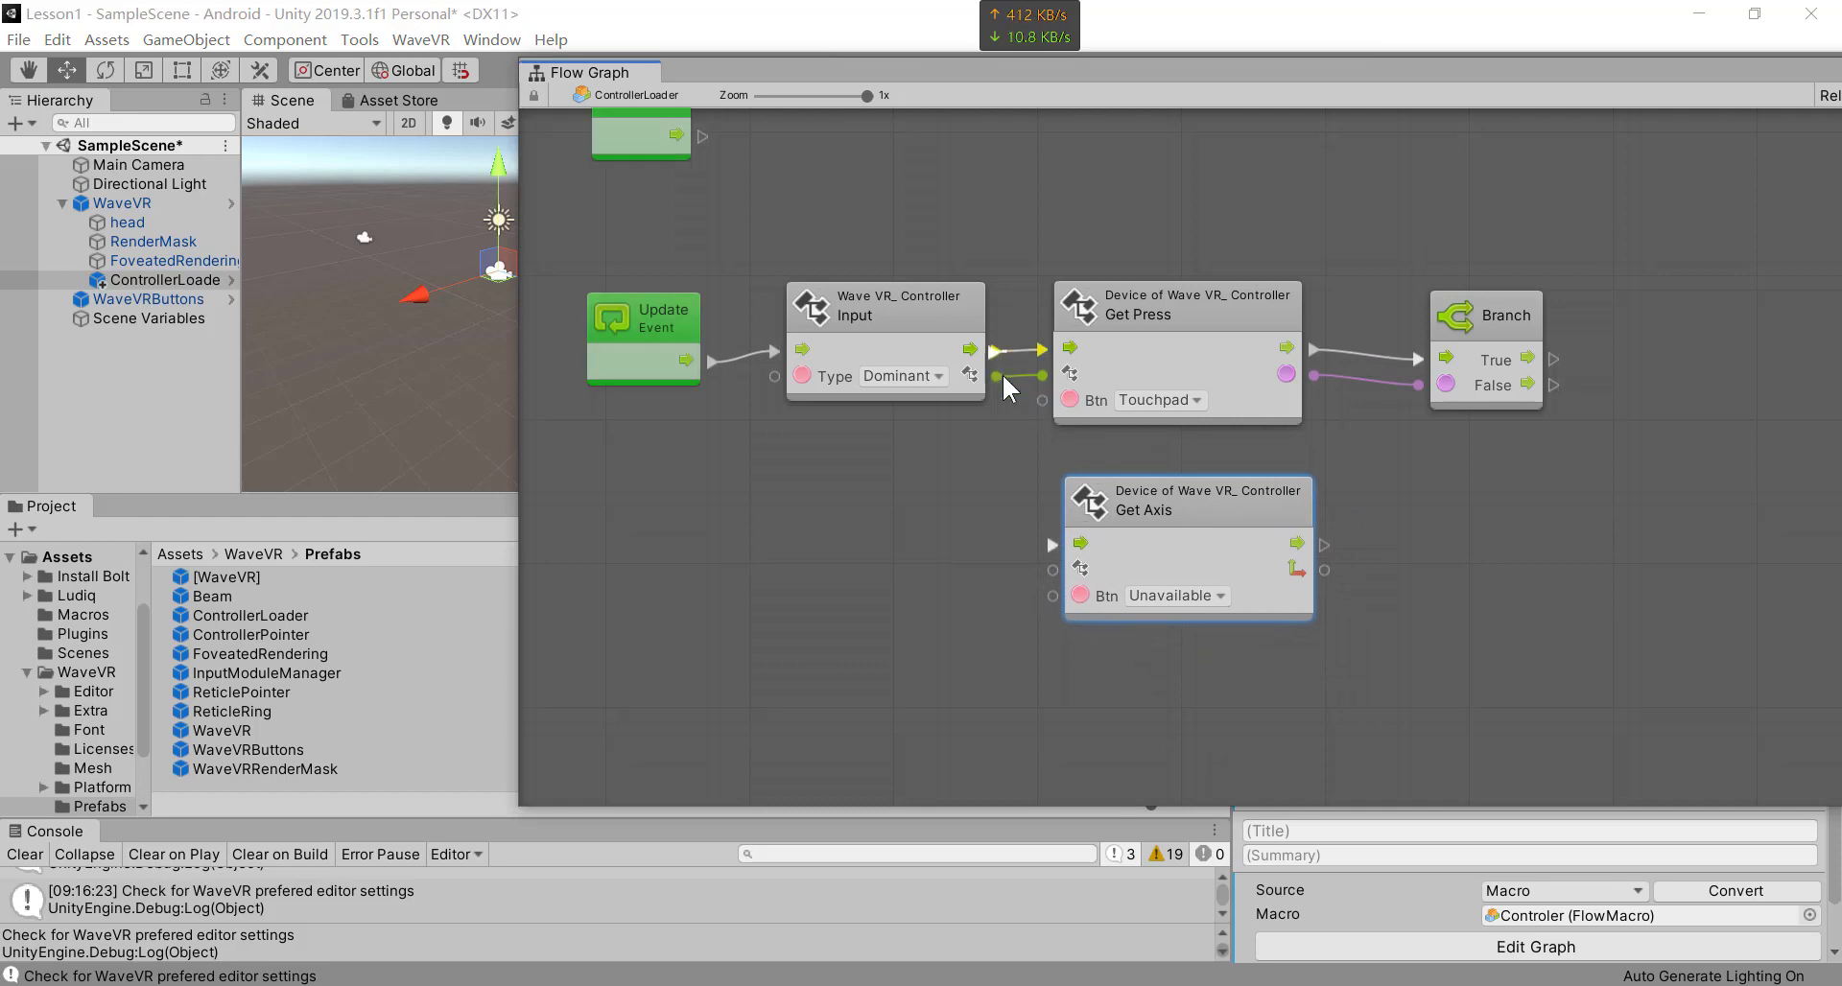
- Connect the Input unit's flow and device outputs to Get Axis and set its Btn to Touchpad
drag(998, 352, 1053, 543)
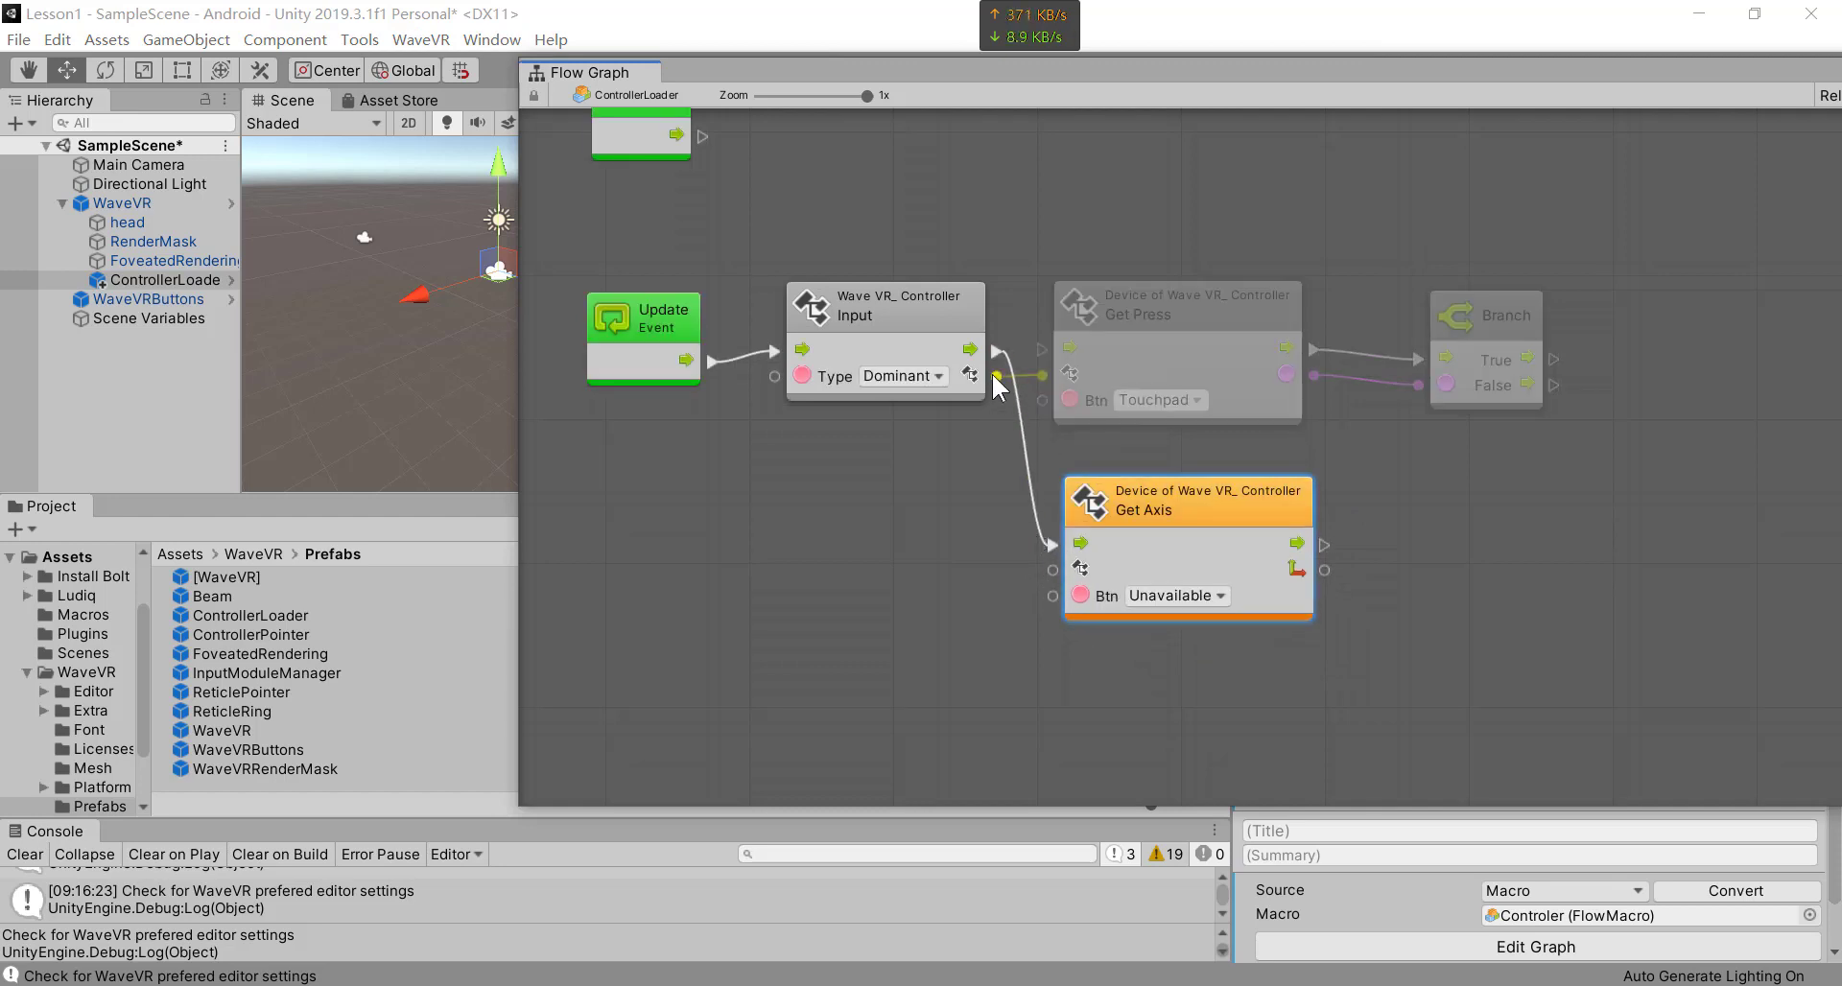
drag(993, 376, 1053, 570)
click(1199, 596)
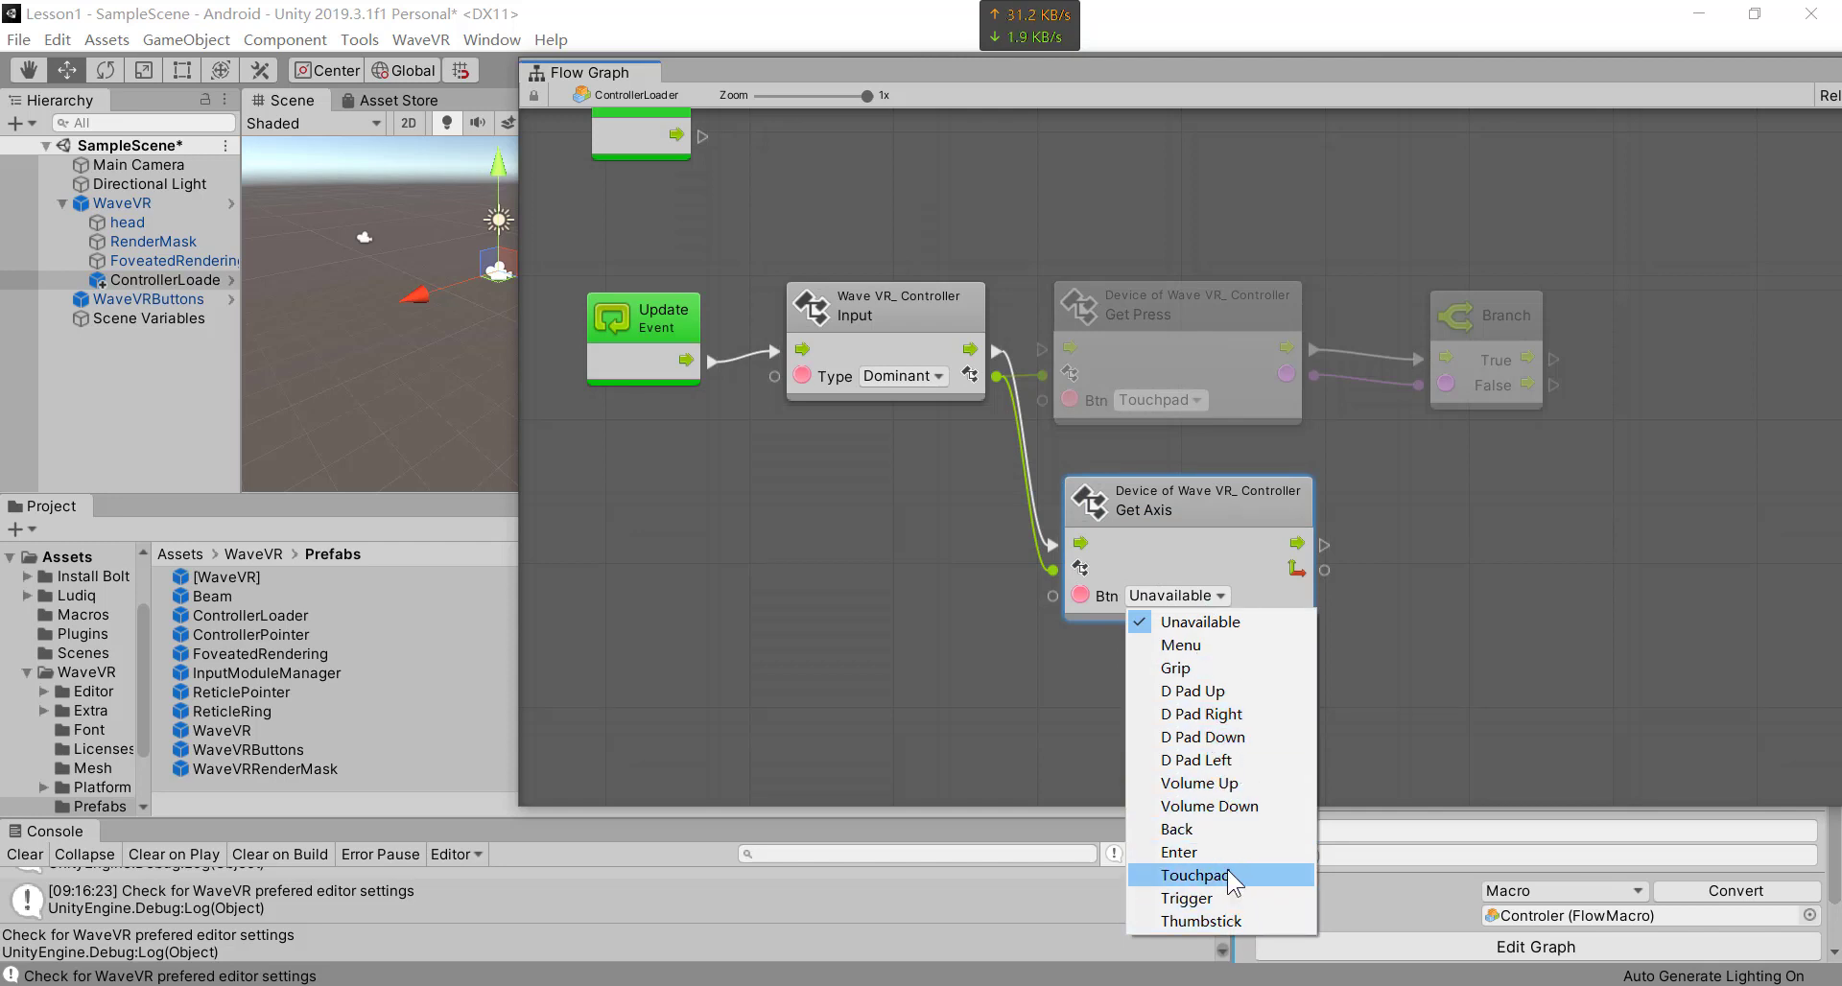
click(1194, 875)
drag(1246, 522, 1201, 525)
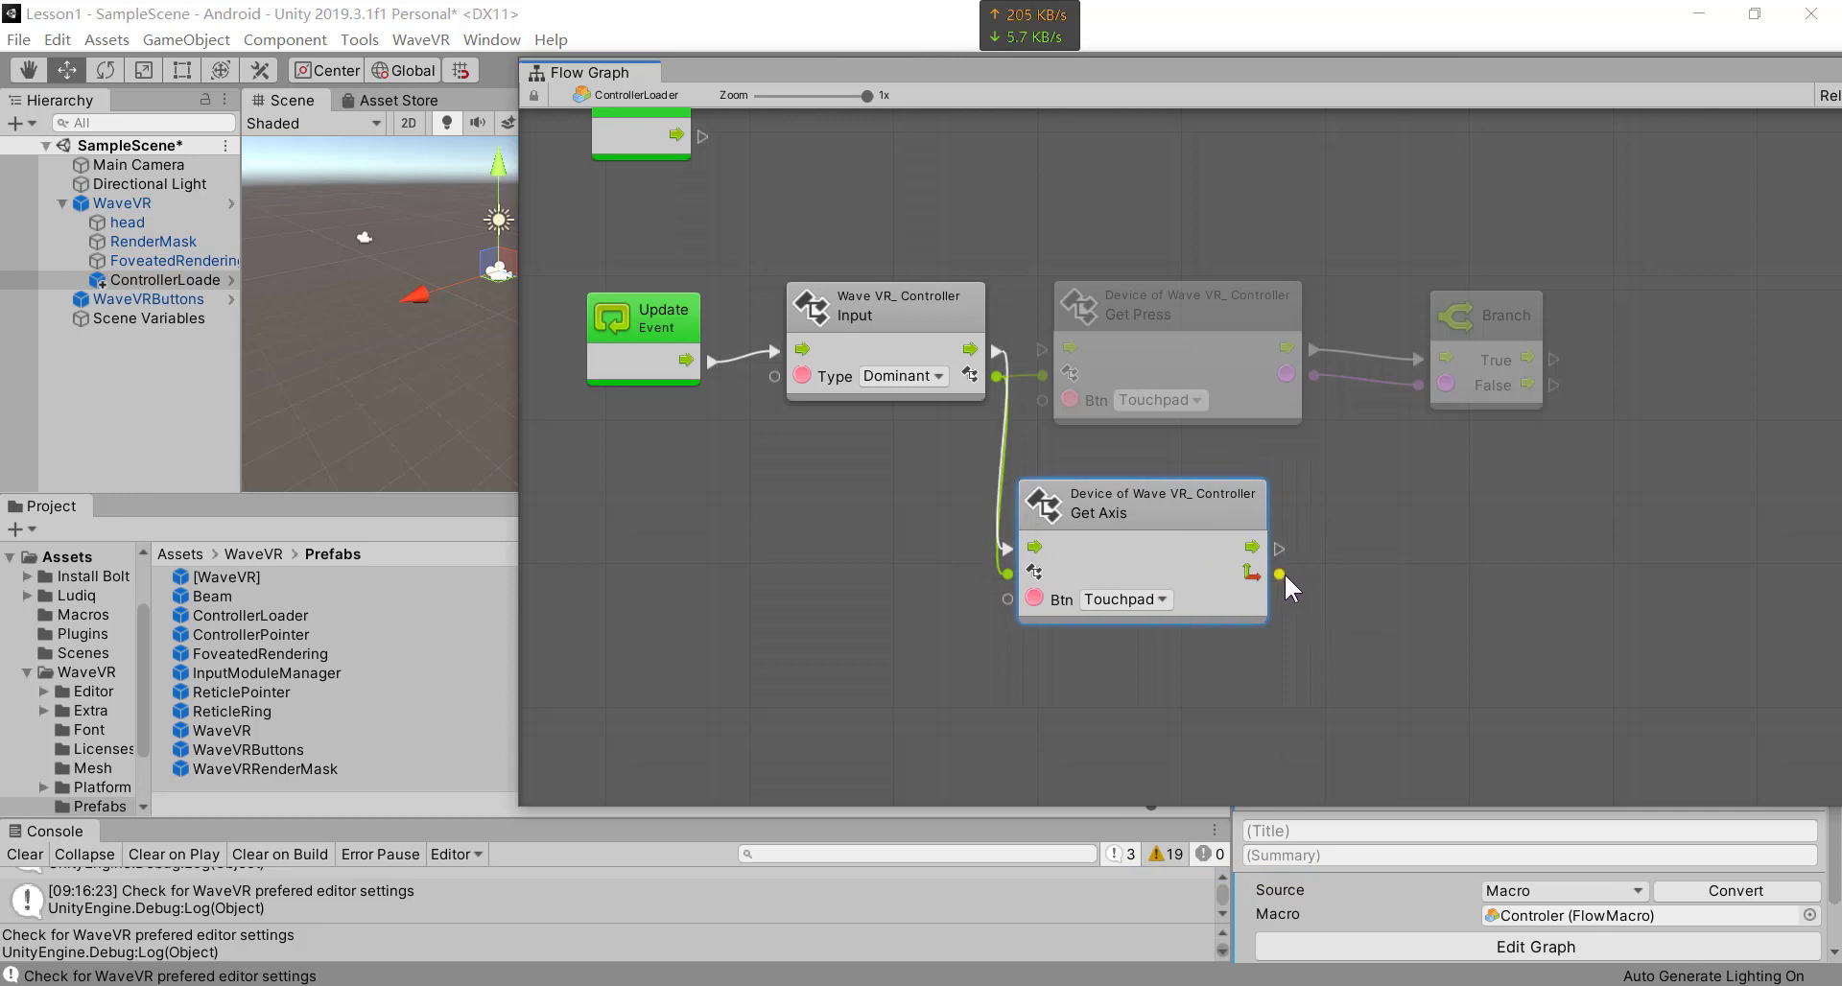
- Add Vector 2 Get X and Get Y units fed by the Get Axis result, with Get Y below Get X
drag(1283, 573, 1418, 620)
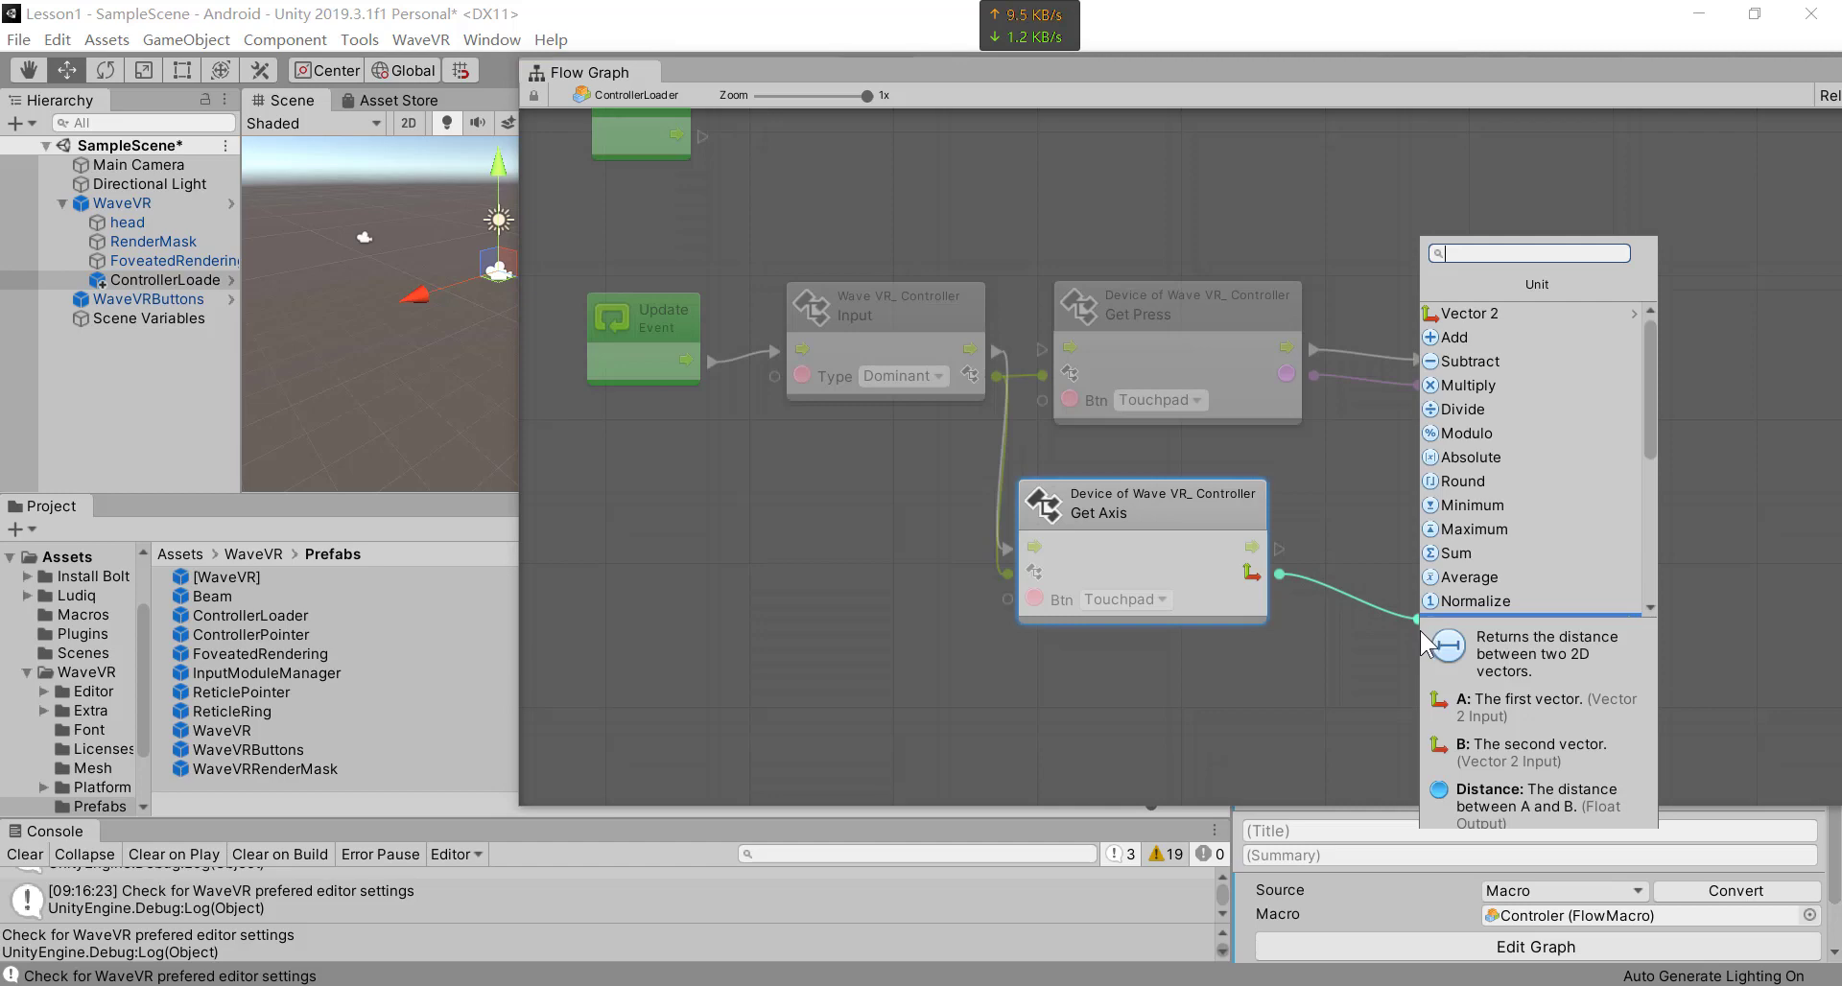
click(1464, 317)
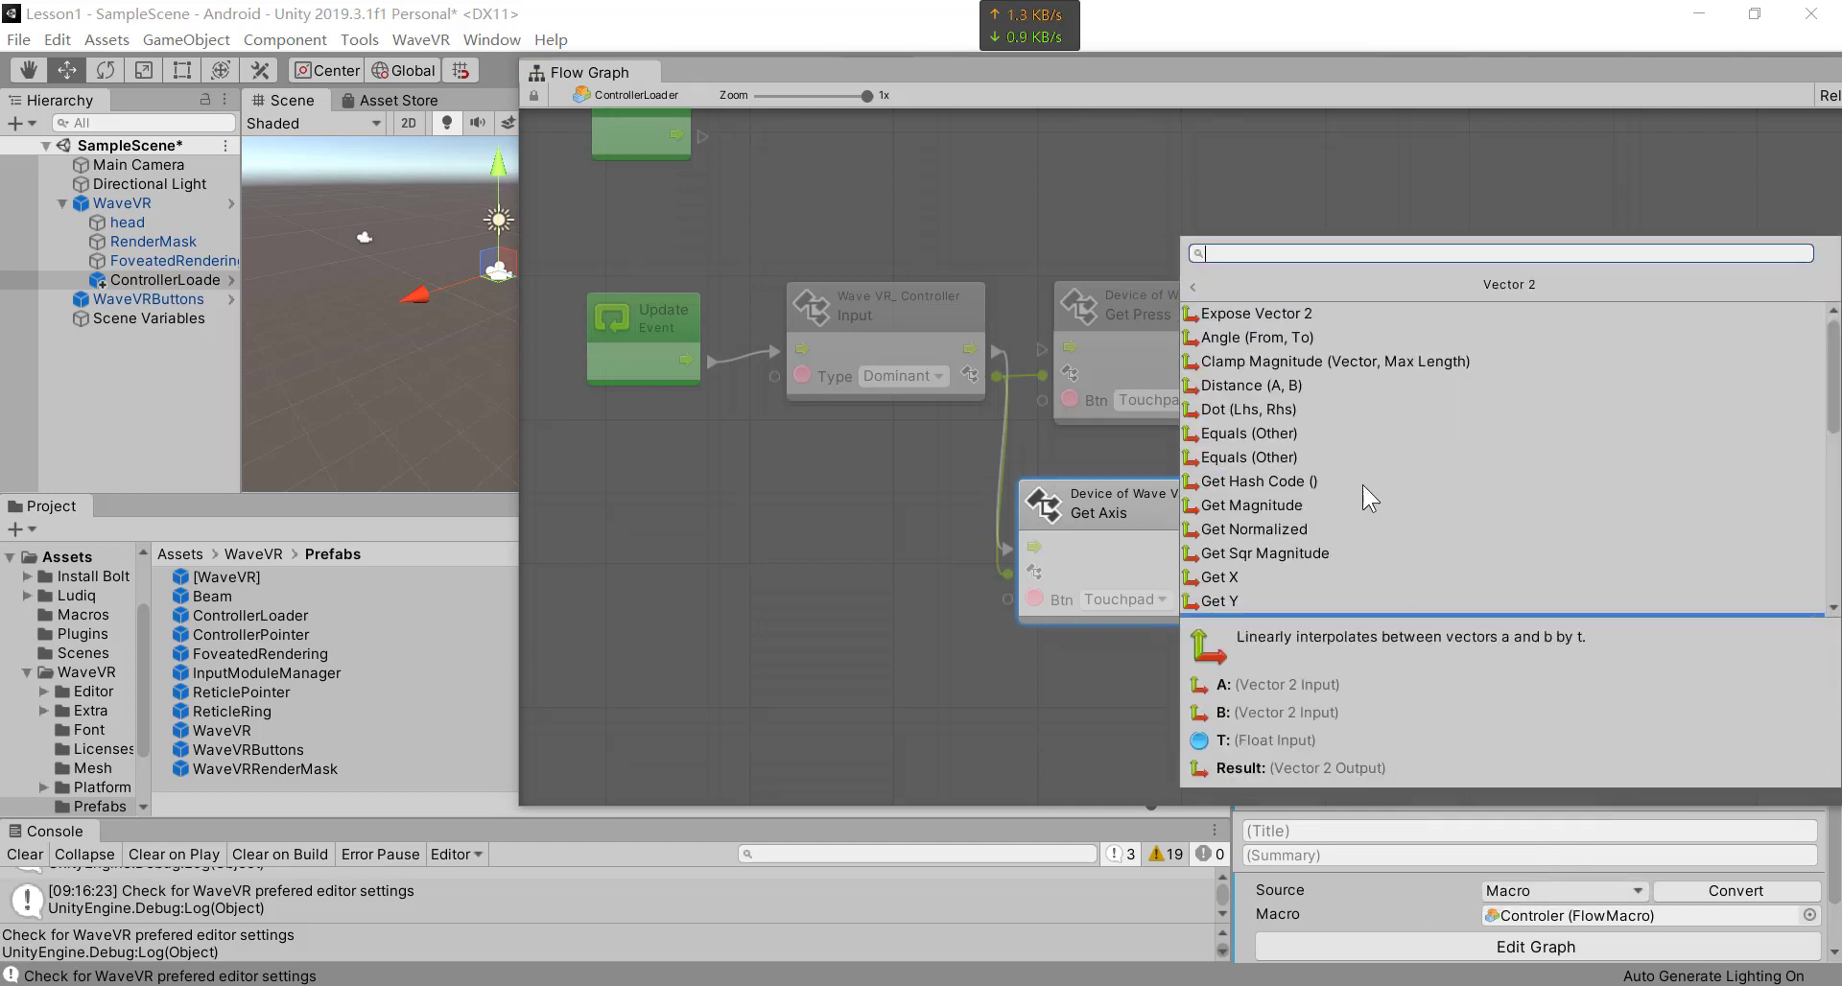
click(1298, 568)
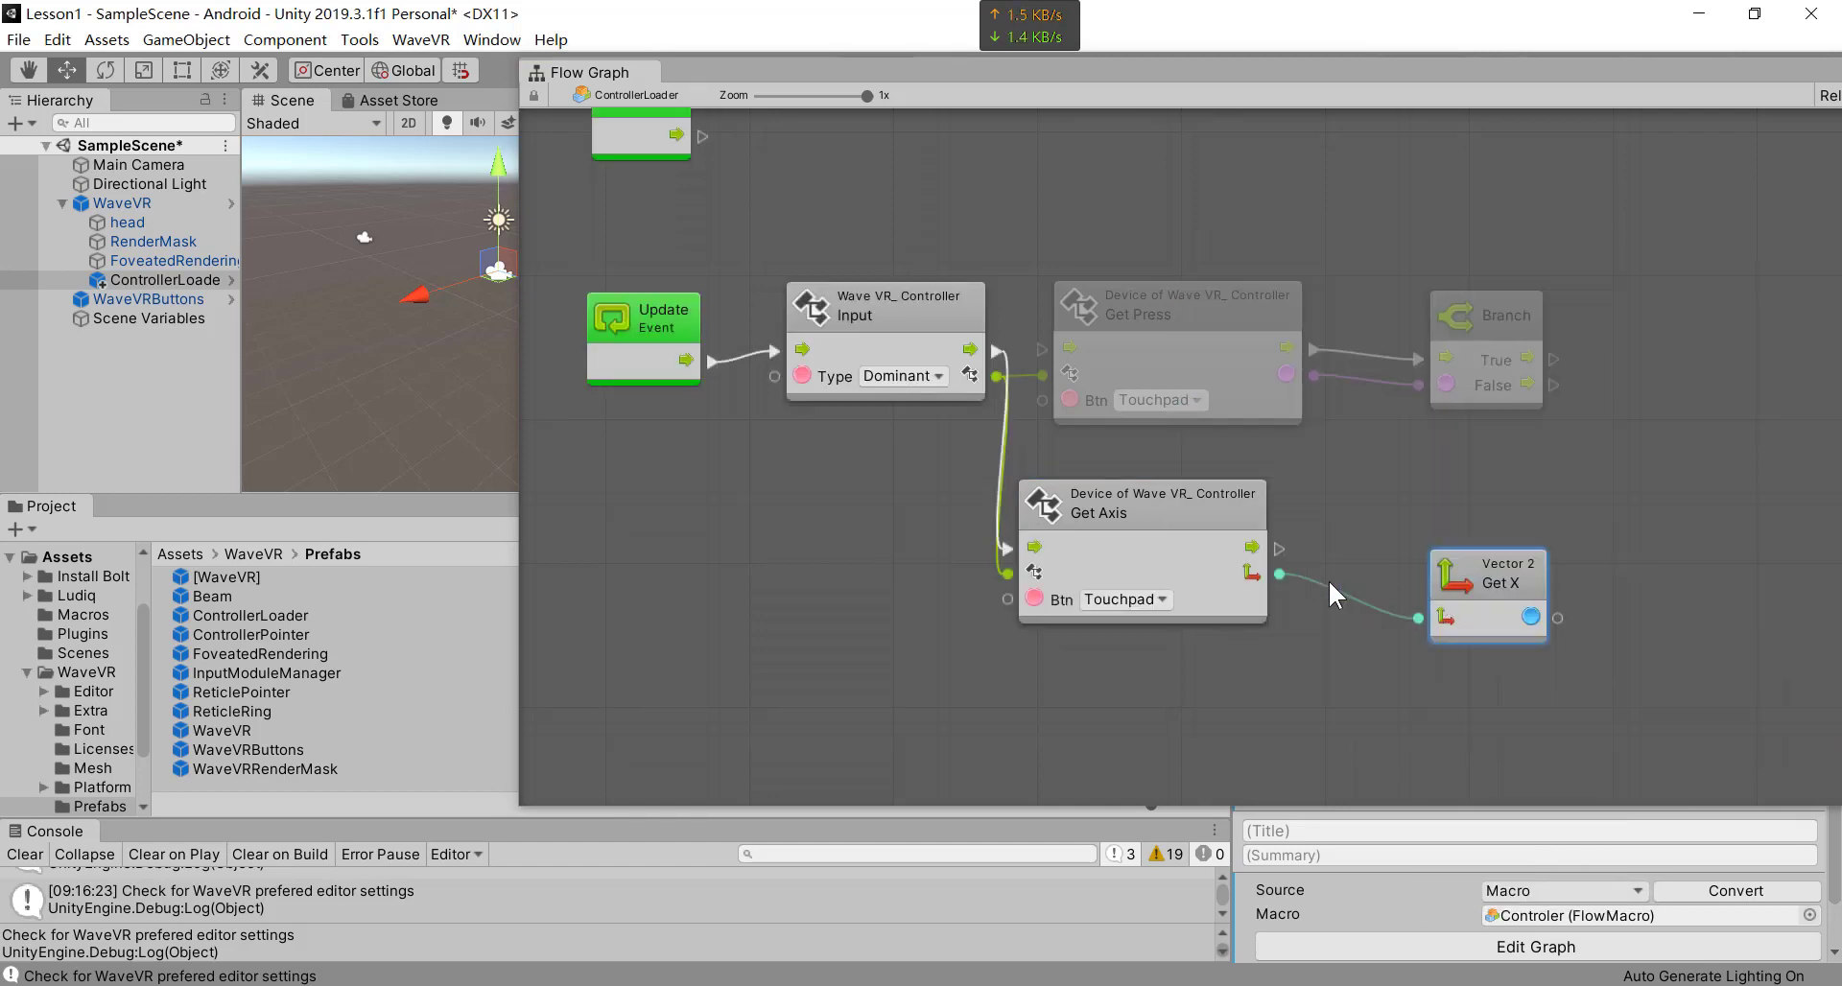
drag(1275, 572, 1418, 705)
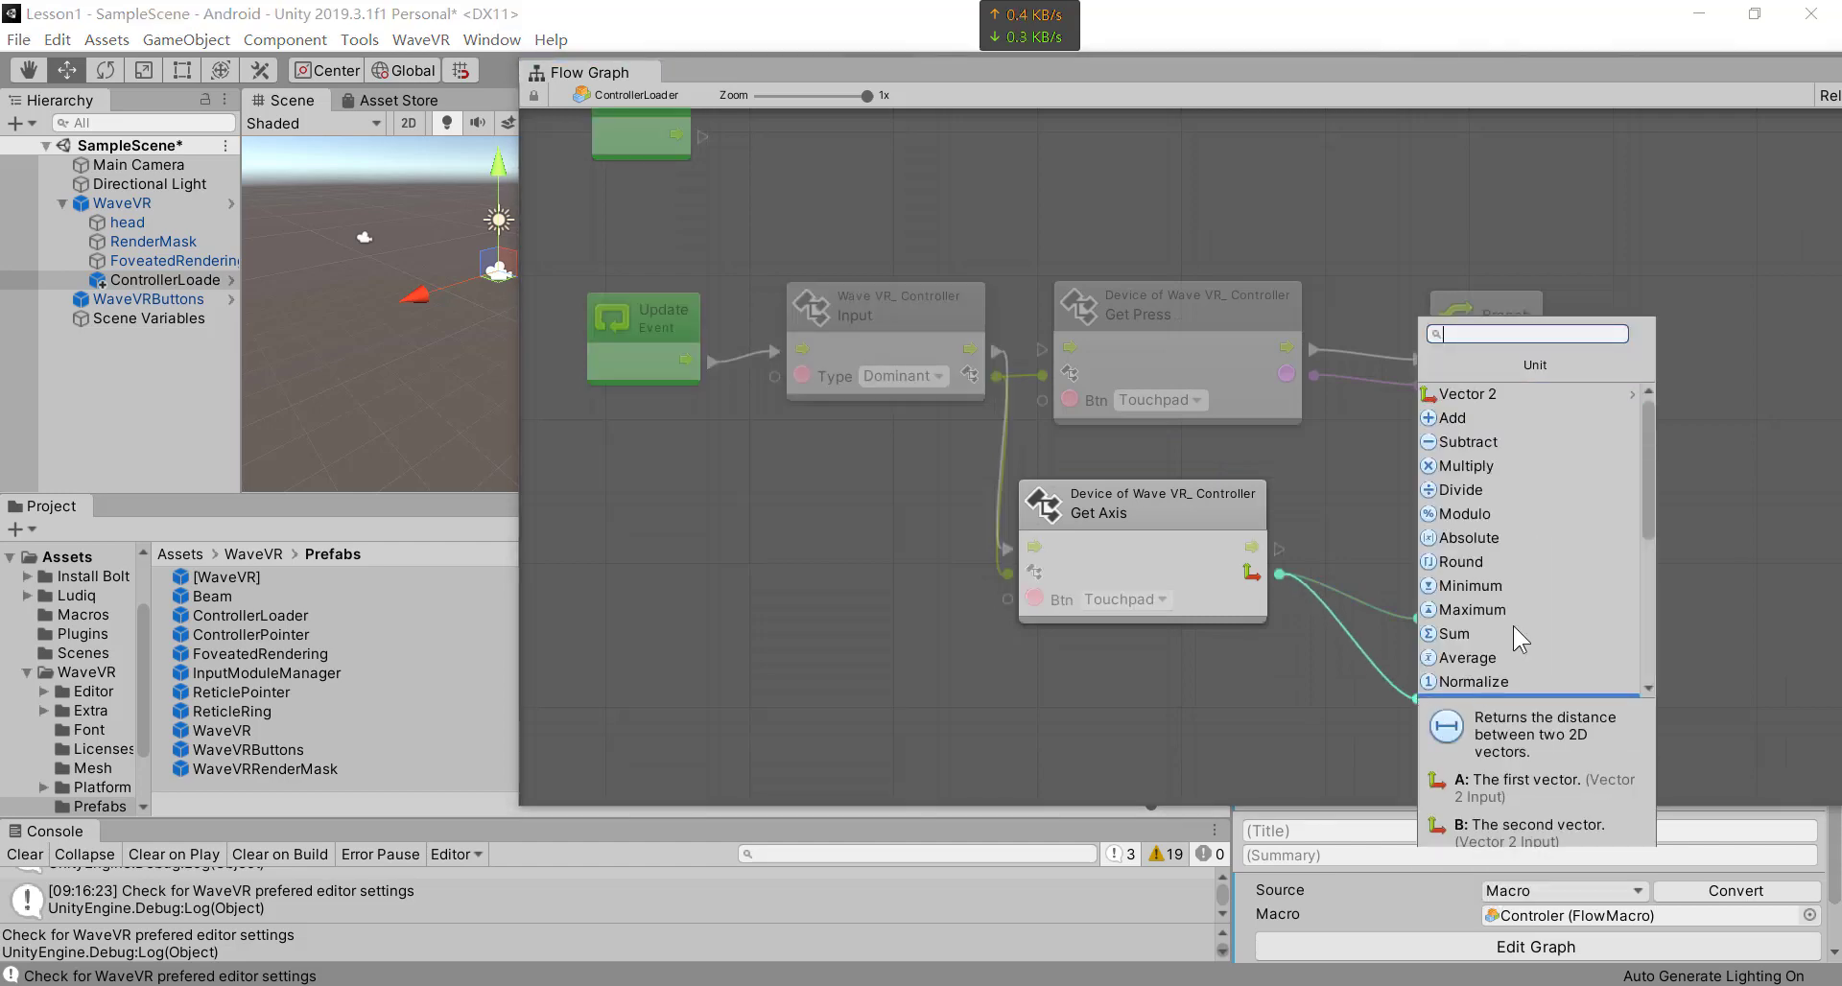
click(1510, 395)
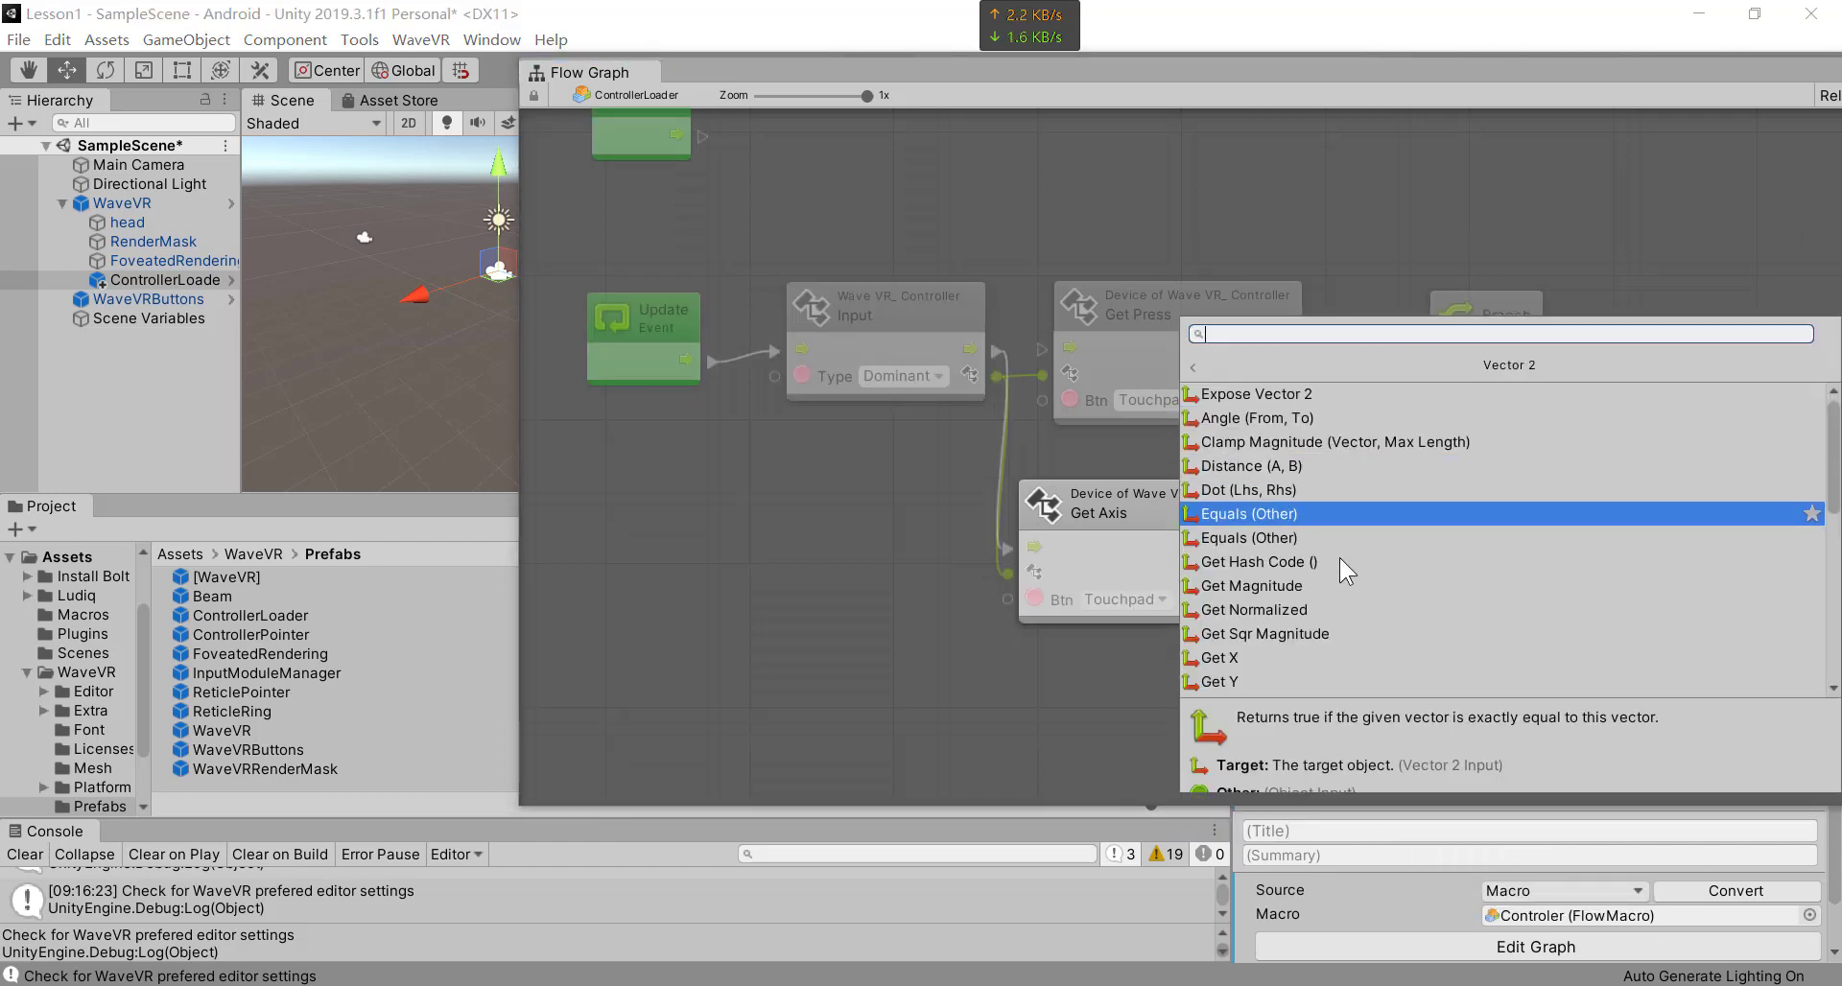
click(1318, 676)
drag(1465, 641, 1477, 673)
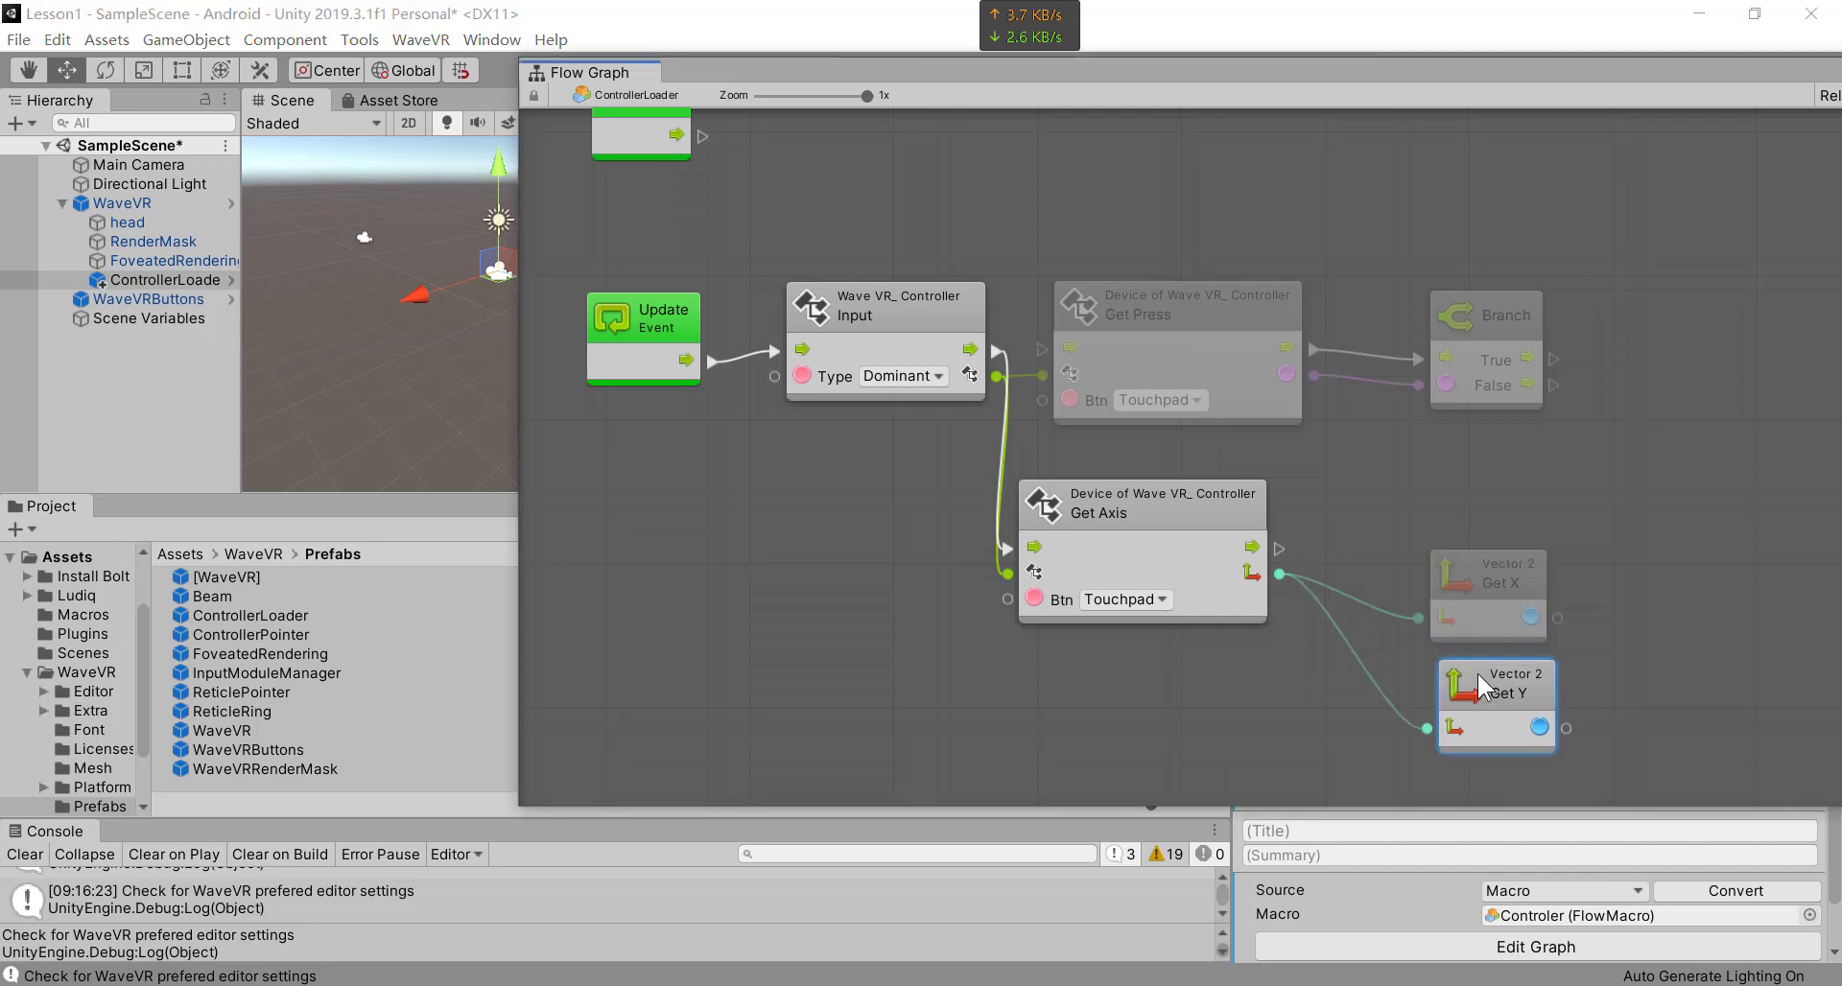